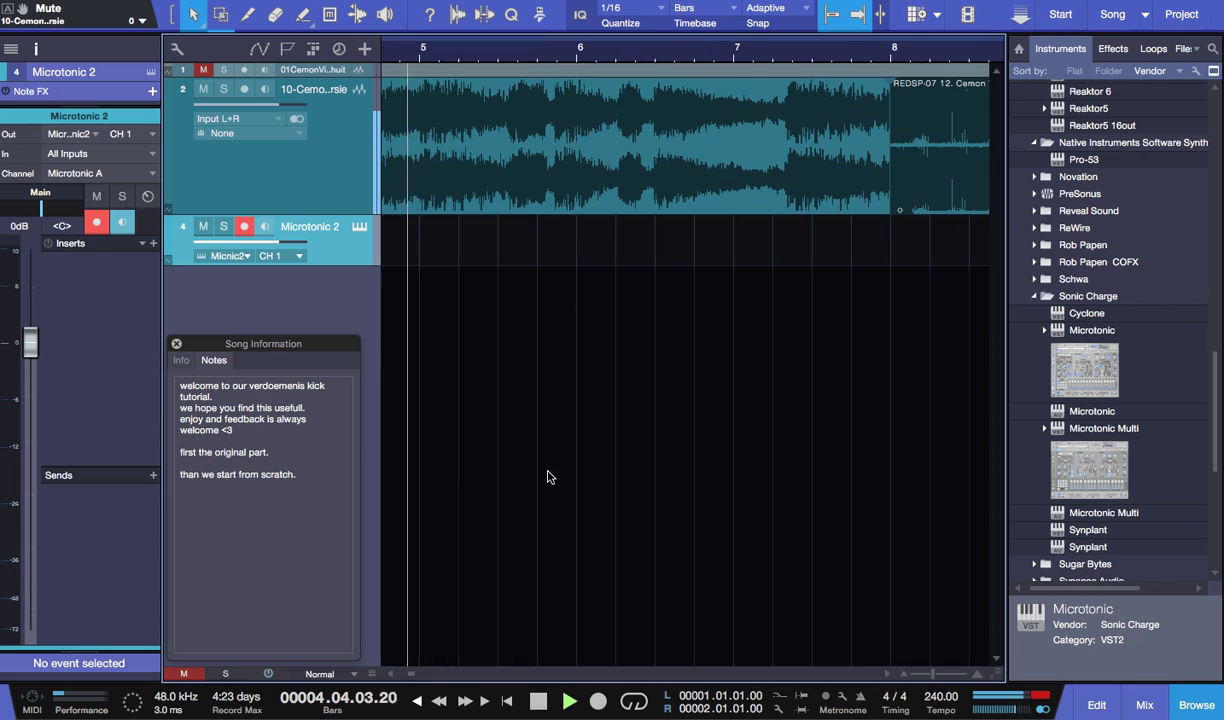
- Create a one-bar instrument part at bar 1 on the Microtonic 2 track and open it for note editing
key("w")
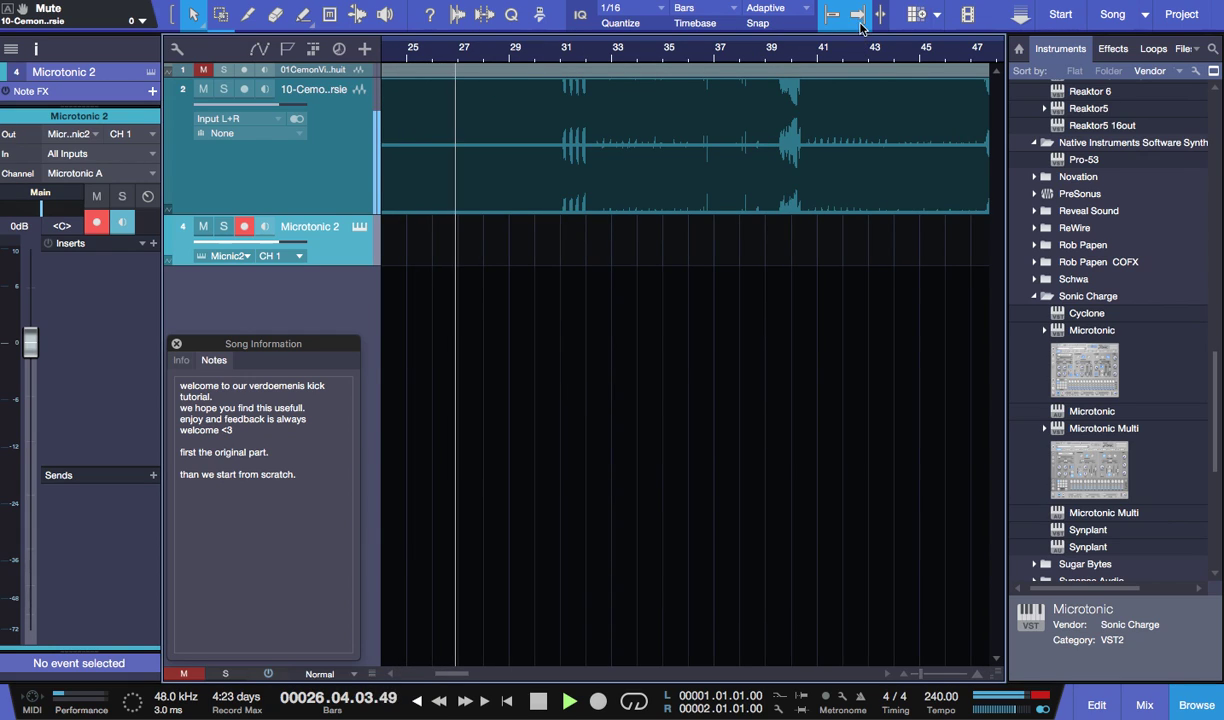
key("z")
key("w")
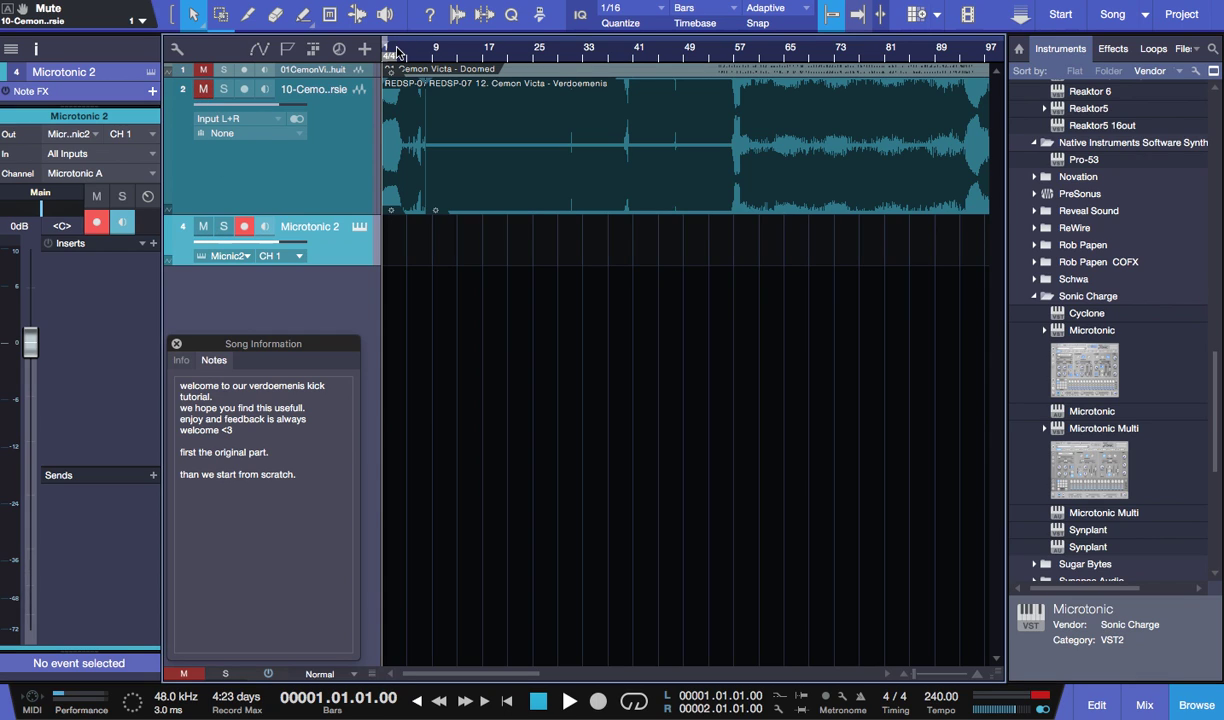
key("e")
key("e")
key("e")
key("e")
key("e")
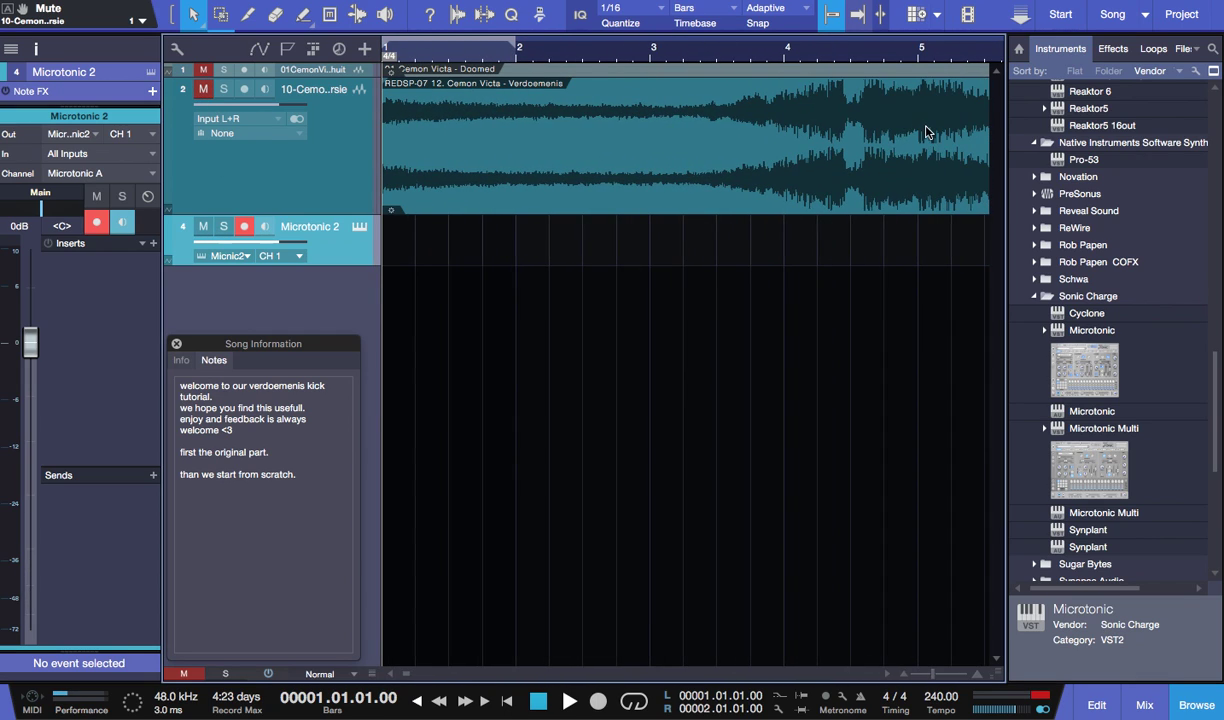
double_click(396, 241)
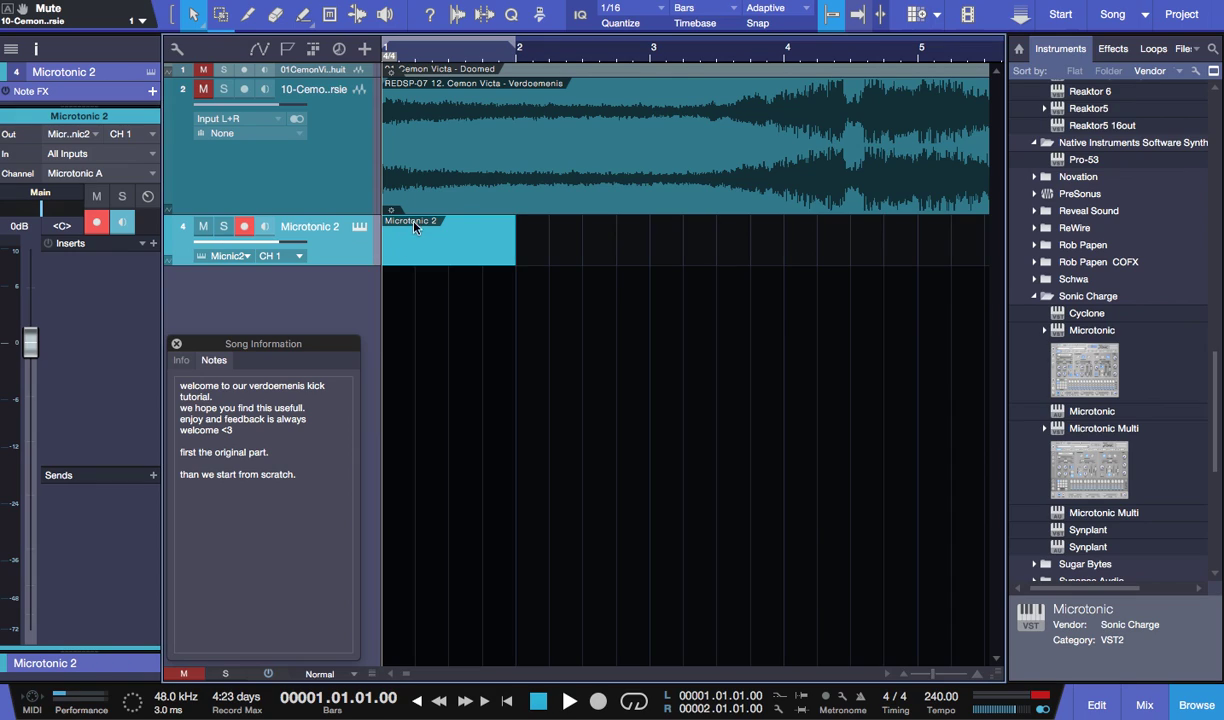
double_click(408, 224)
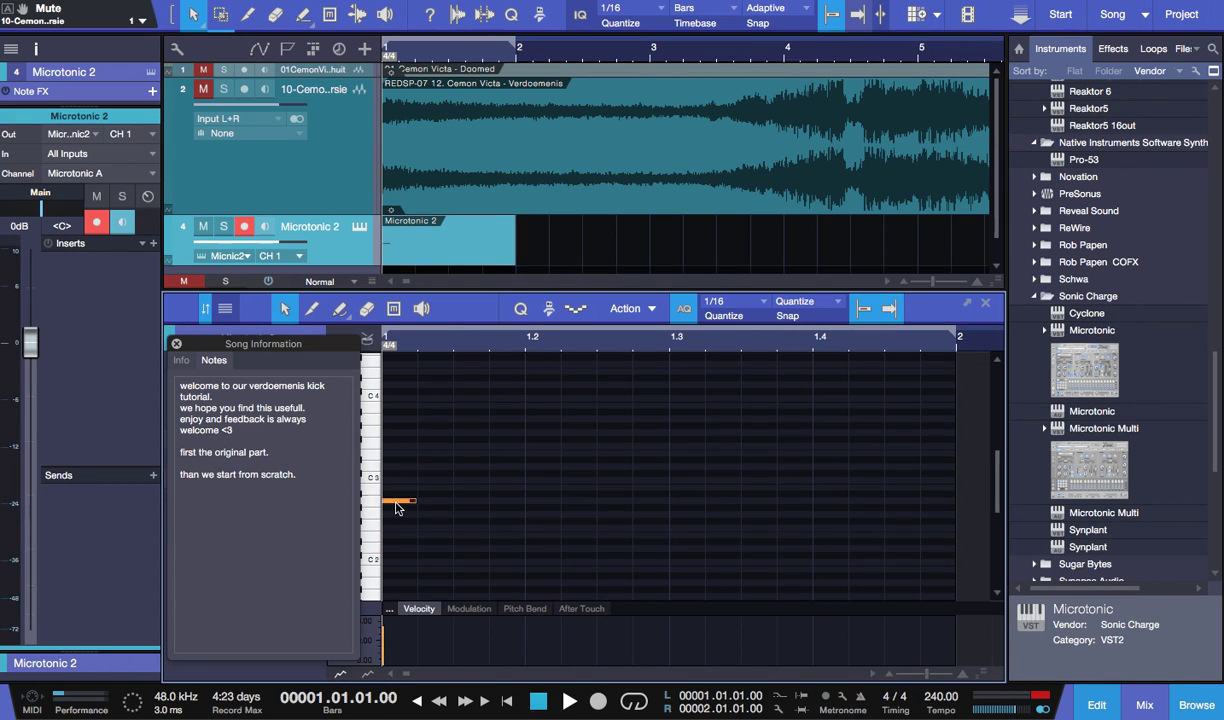
- Lengthen the note at the start of bar 1 to one beat and duplicate it three times to fill the bar
left_click_drag(416, 503, 524, 502)
key("d")
key("d")
key("d")
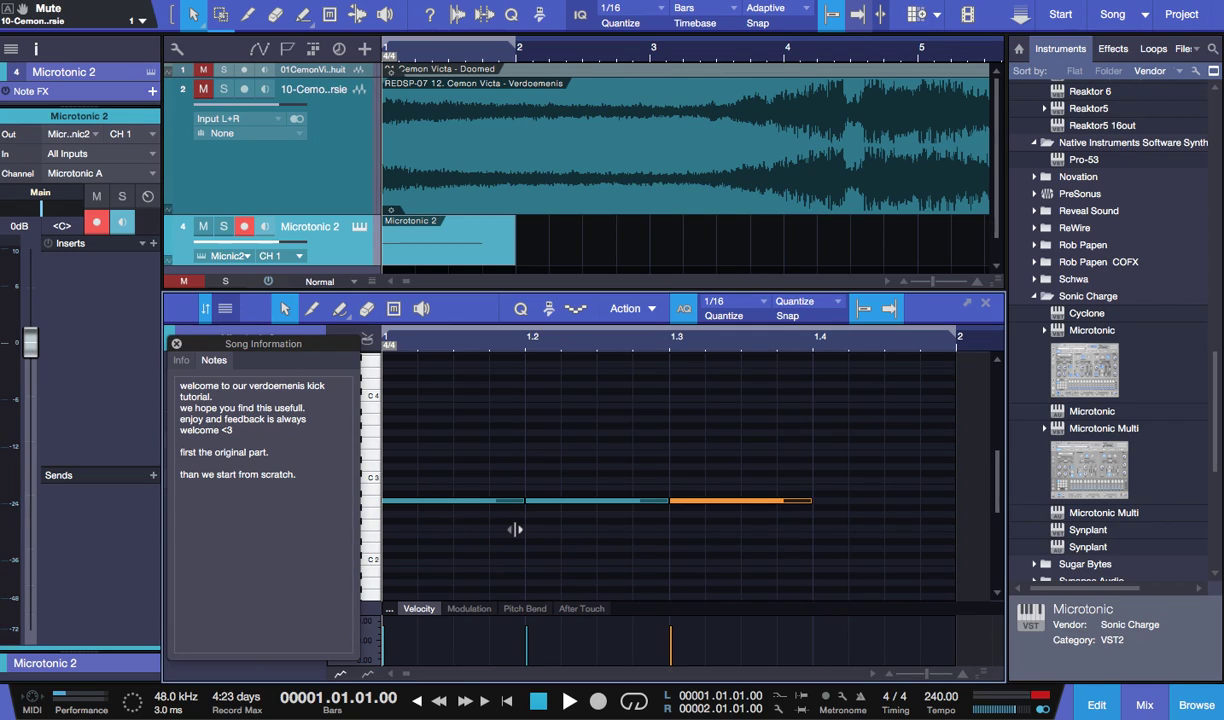
- Loop playback of bar 1 and open the Microtonic 2 instrument, enabling its keyboard mode and the adjacent mode switch
key("space")
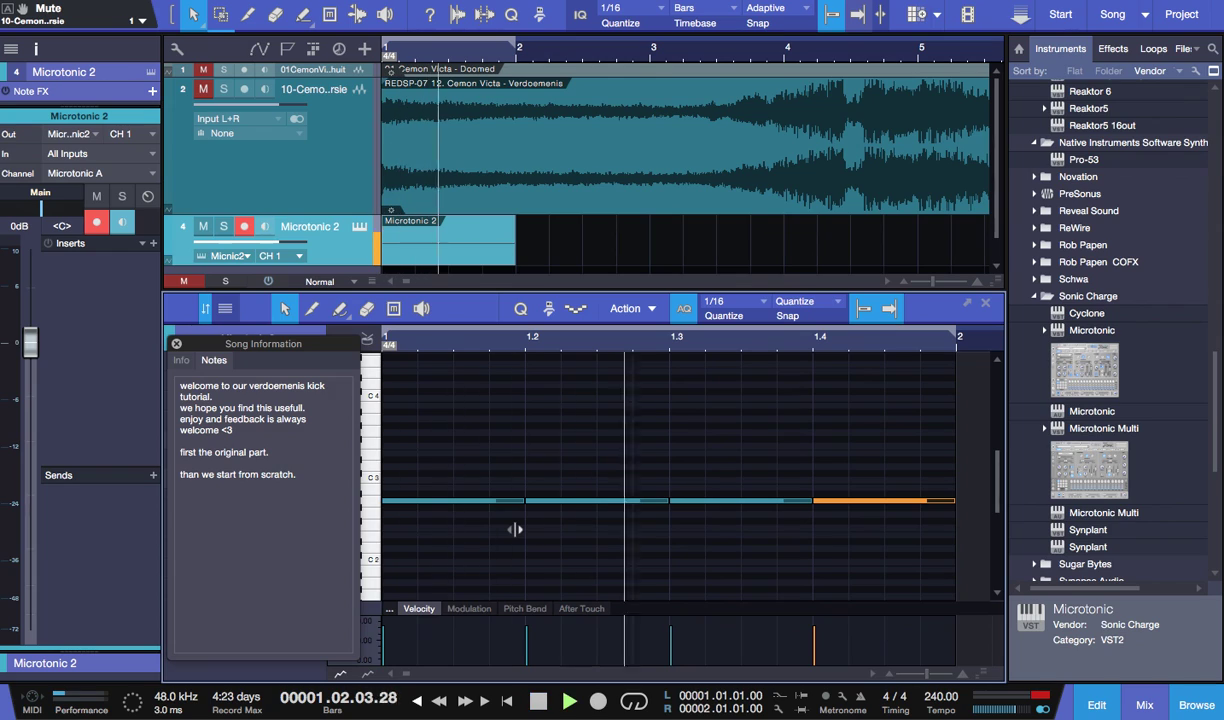
key("space")
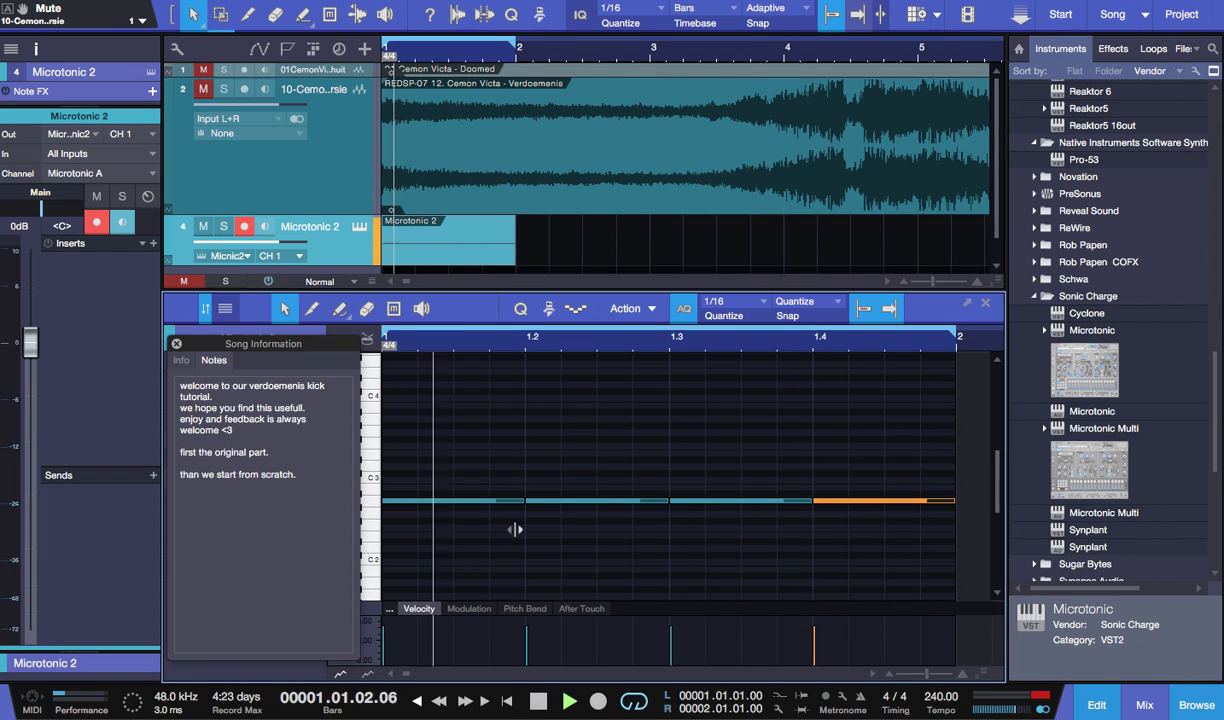
key("F11")
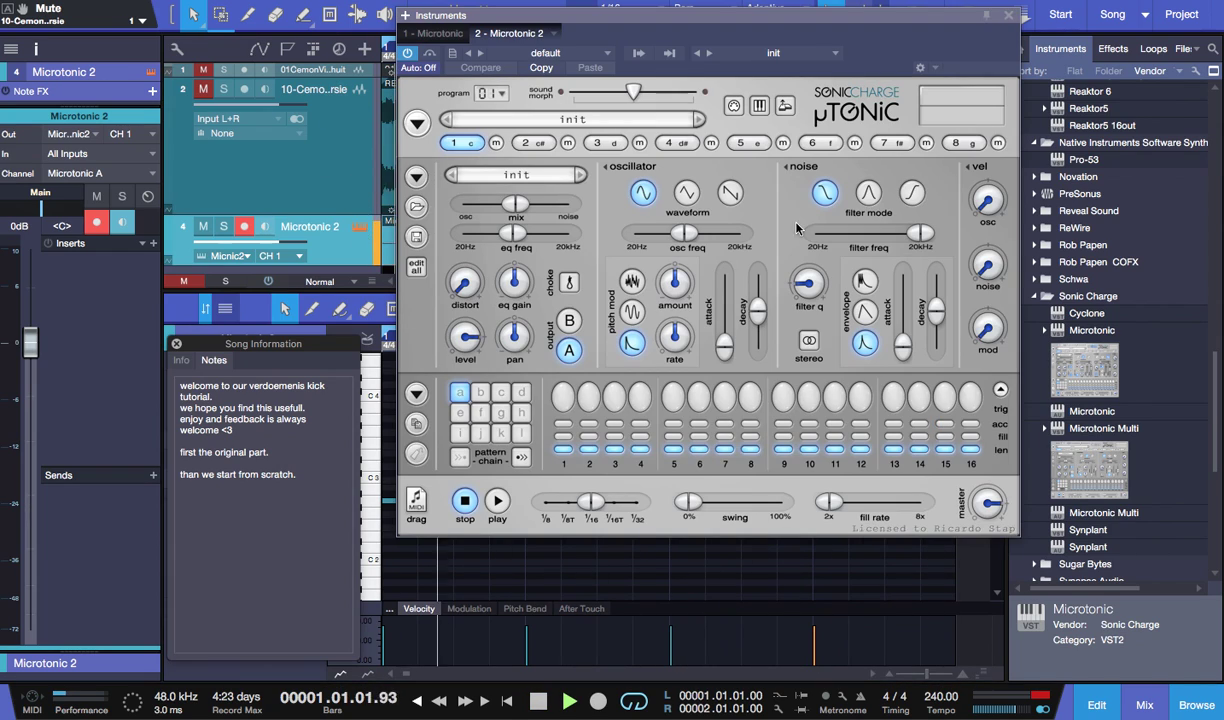
left_click(789, 107)
- Replace the song notes with "so thats it. have a nice day :p" and start a new line
left_click(301, 484)
left_click_drag(301, 484, 163, 372)
type("so tha")
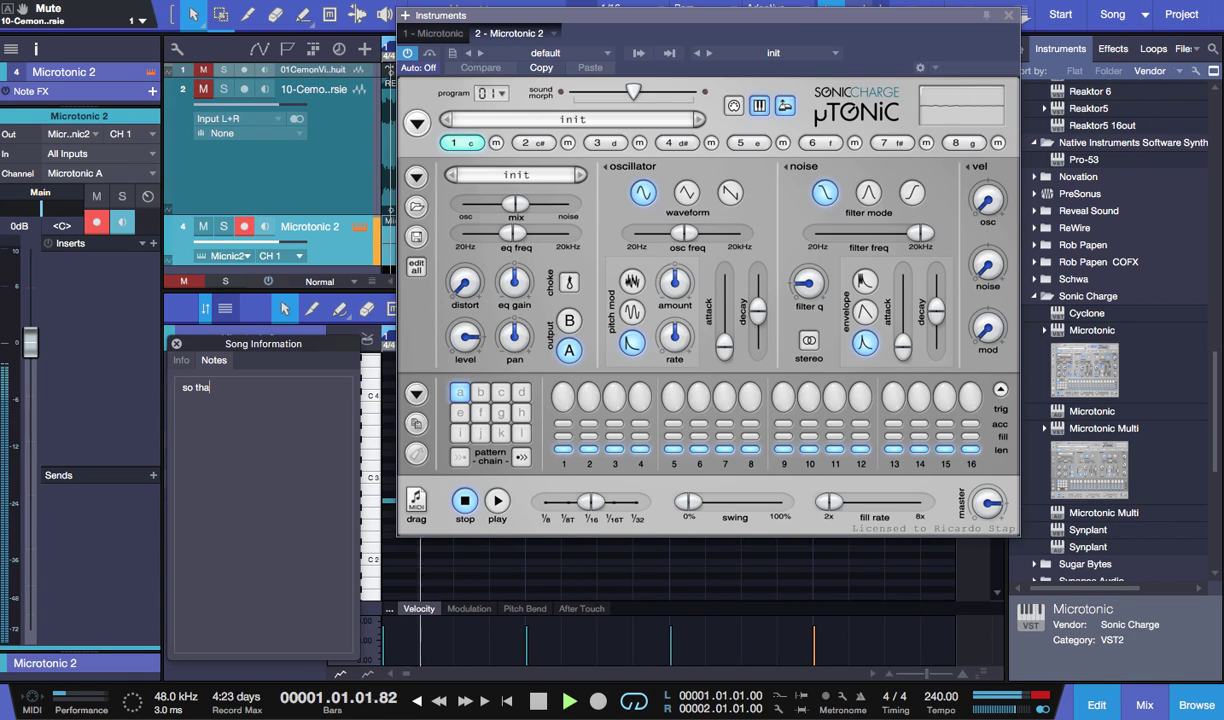
type("ts it")
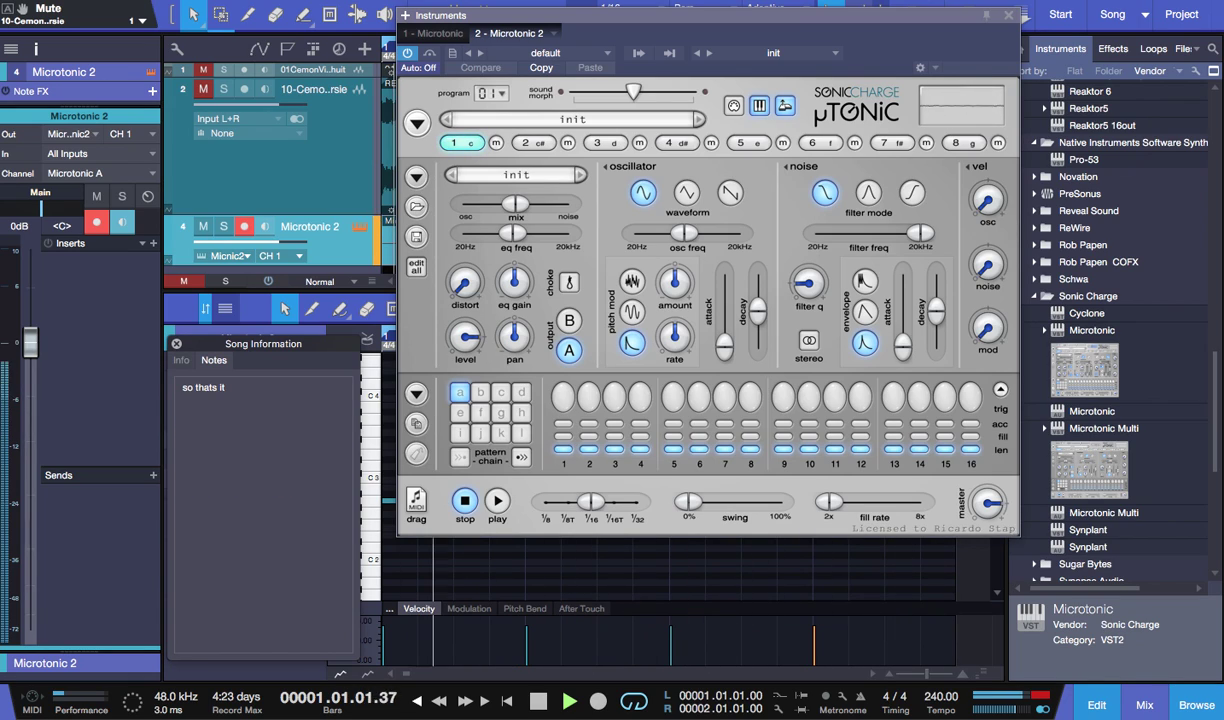
type(".")
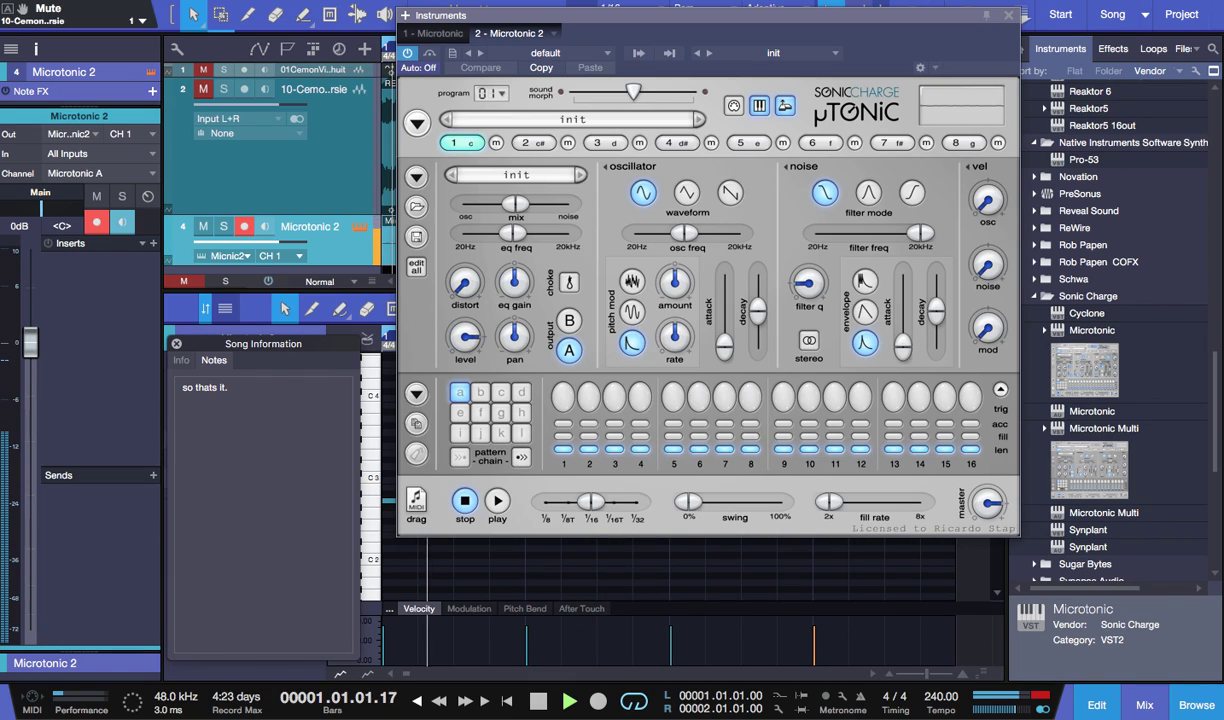
type(" have a nice")
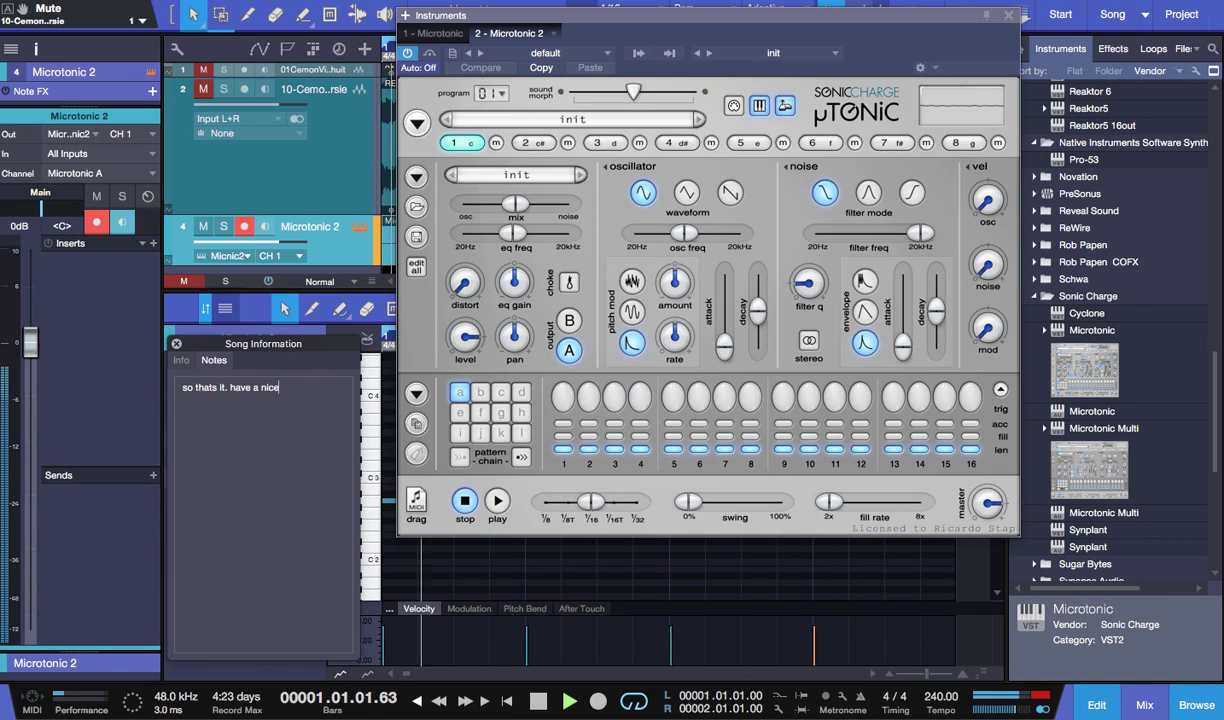
type(" day :p")
key("Return")
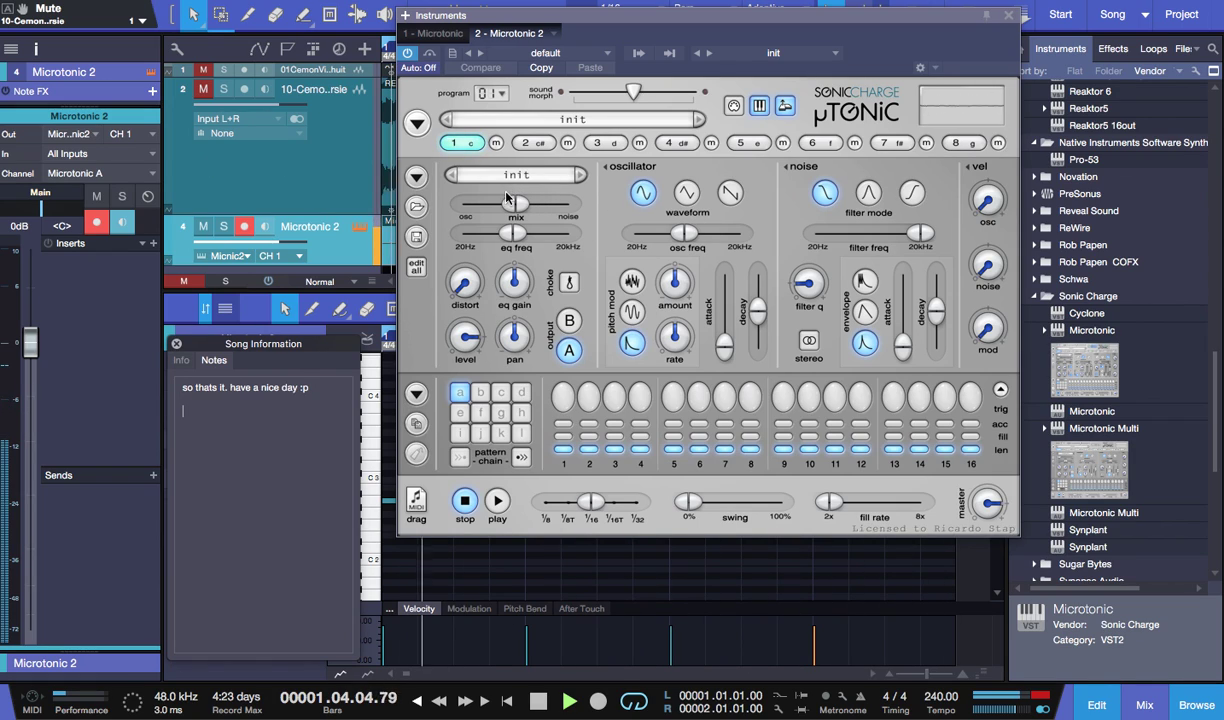
- Set Microtonic's mix fully to oscillator, the EQ frequency to 587.33 Hz and the oscillator frequency to 65.79 Hz
mouse_move(520, 210)
left_mouse_down()
mouse_move(465, 205)
mouse_move(510, 231)
left_mouse_up()
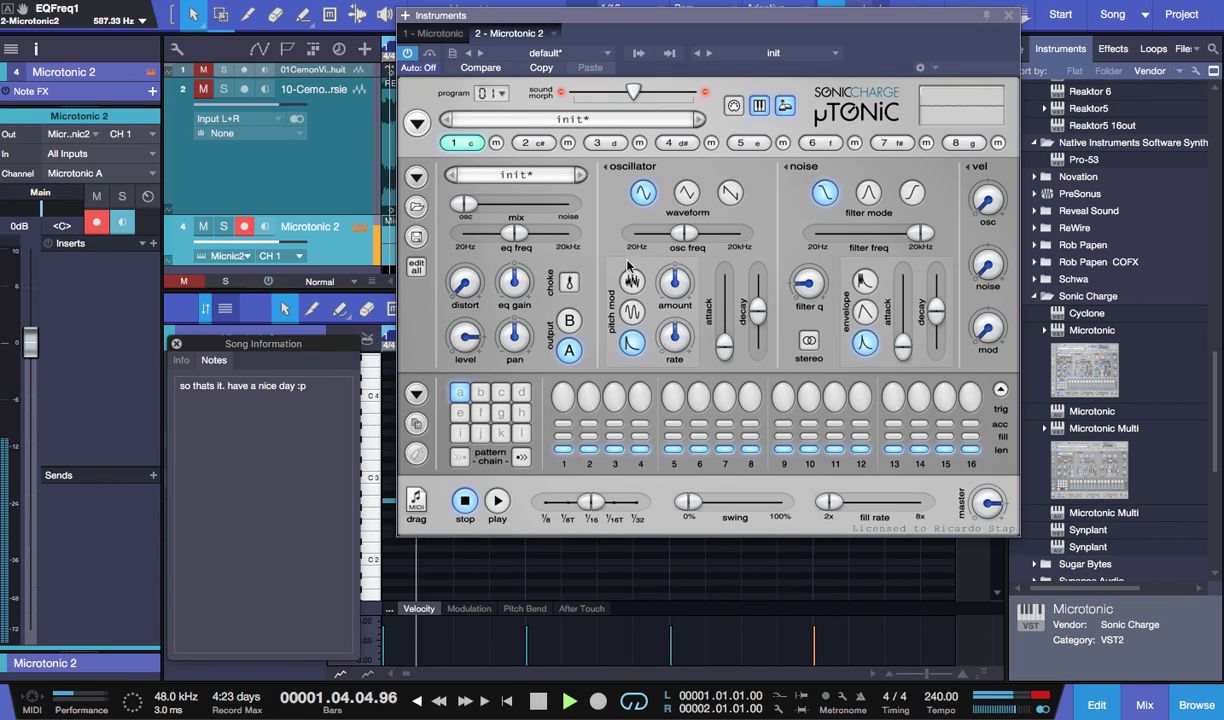
left_click(688, 237)
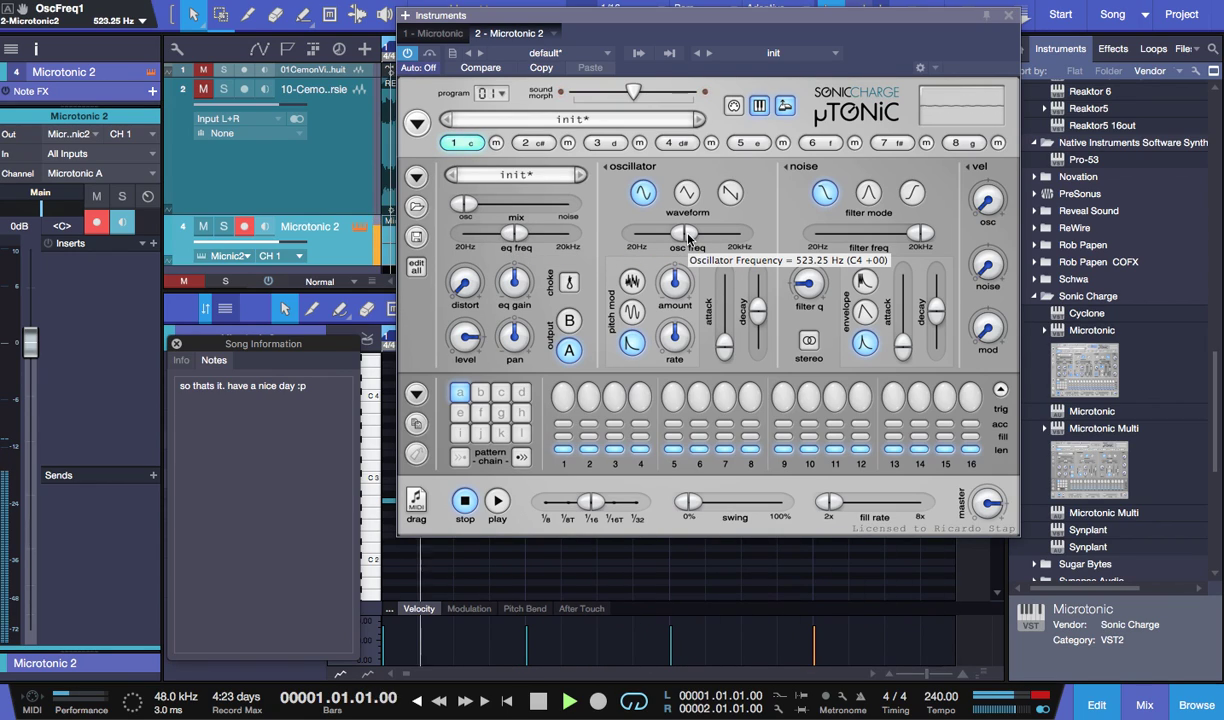
left_click_drag(688, 237, 657, 240)
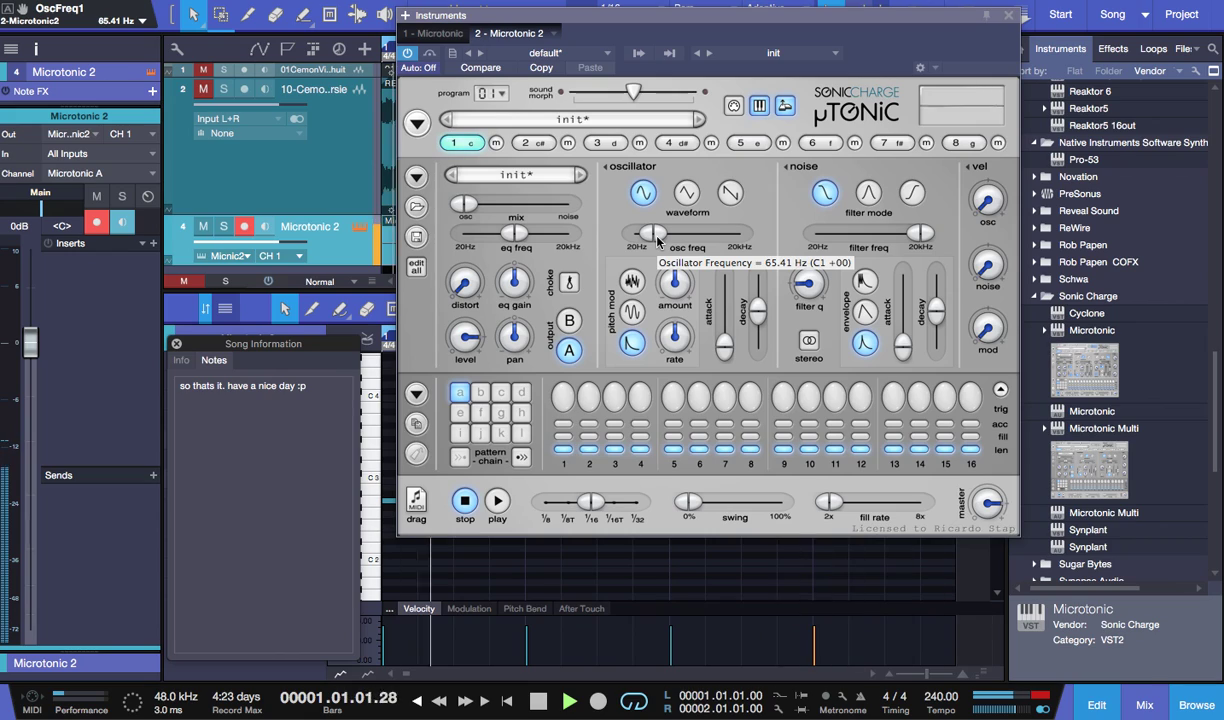
left_click_drag(657, 240, 657, 243)
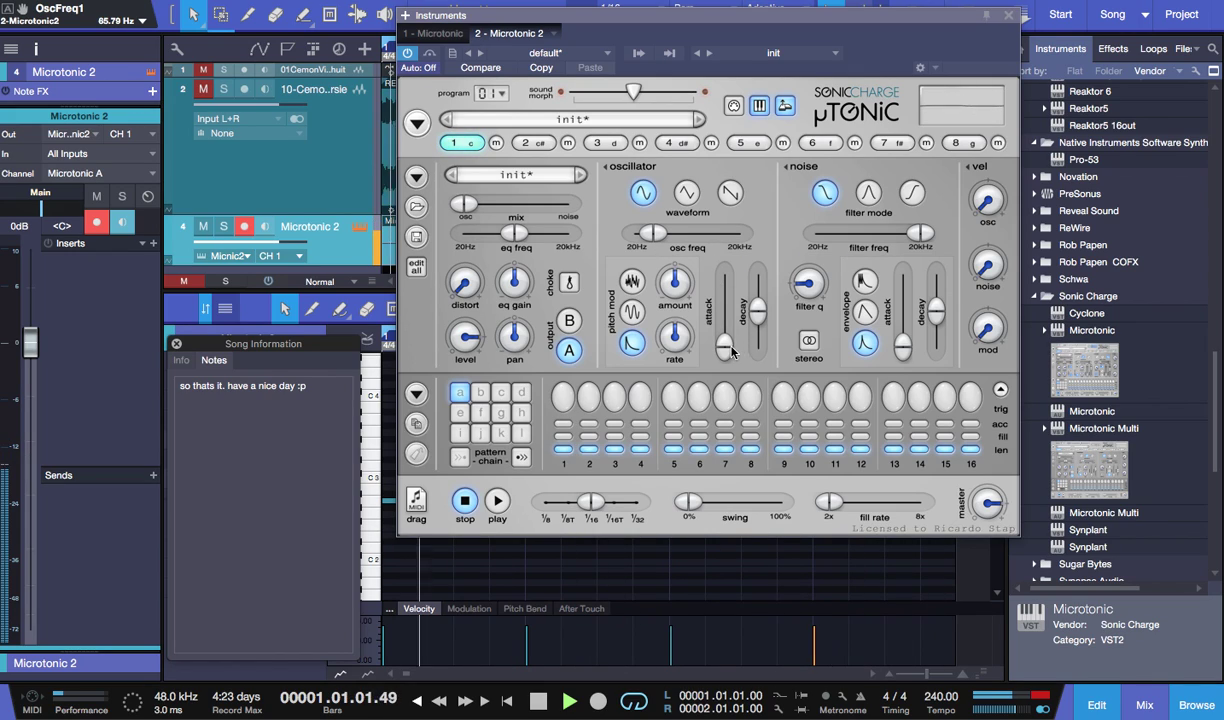
- Set the oscillator decay to 726.85 ms and the level to +10 dB, and raise the pitch modulation amount
mouse_move(755, 312)
left_click_drag(755, 312, 757, 303)
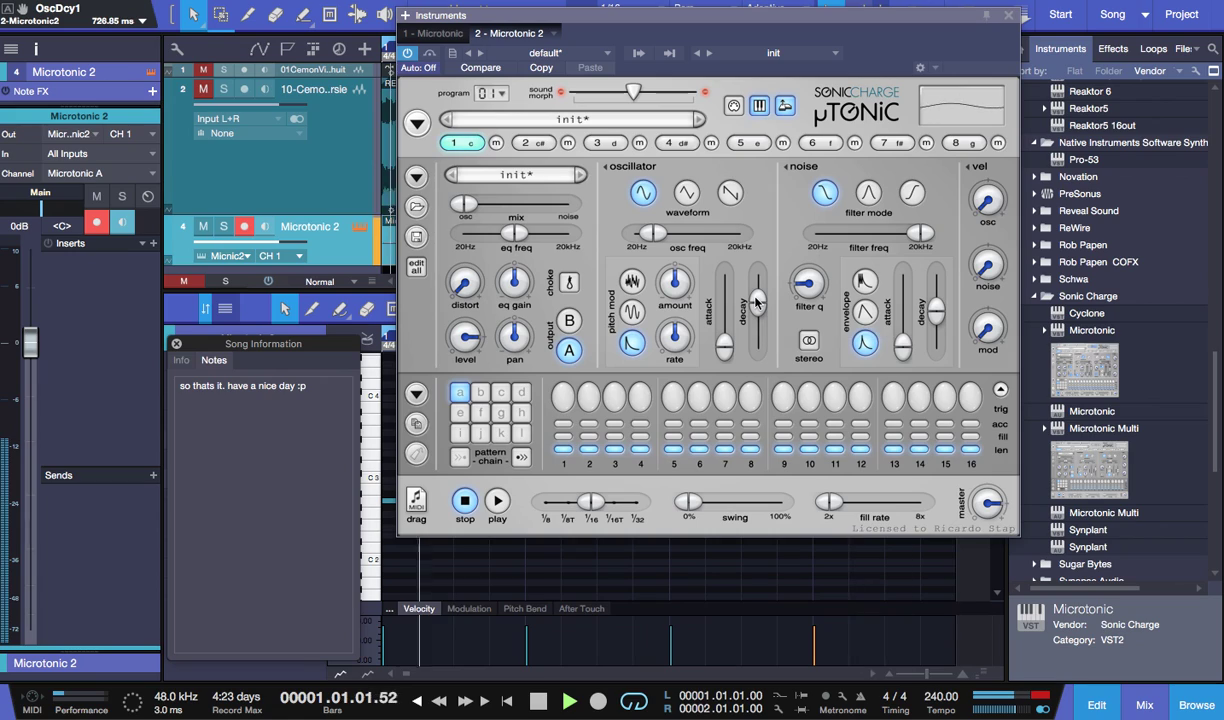
mouse_move(676, 266)
left_click_drag(676, 266, 685, 229)
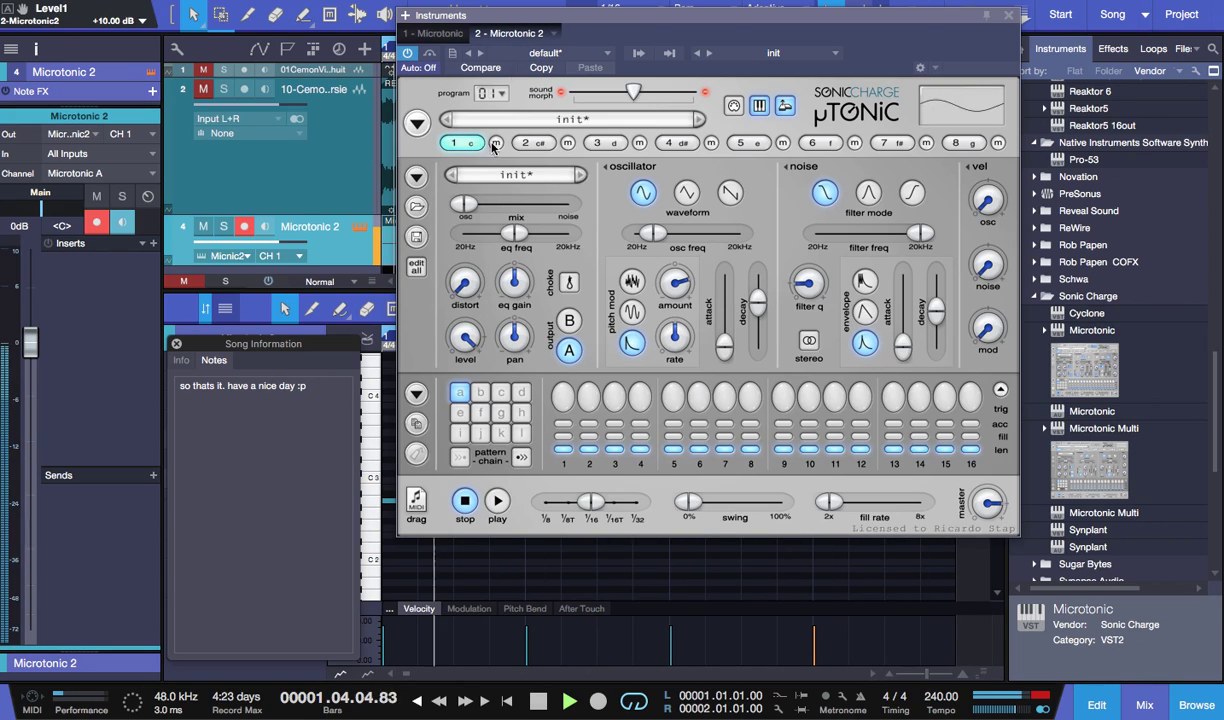
- Raise the distortion to about three quarters, and set the EQ gain to +20 dB and oscillator velocity to 200%
left_click_drag(464, 283, 477, 175)
left_click_drag(512, 287, 513, 240)
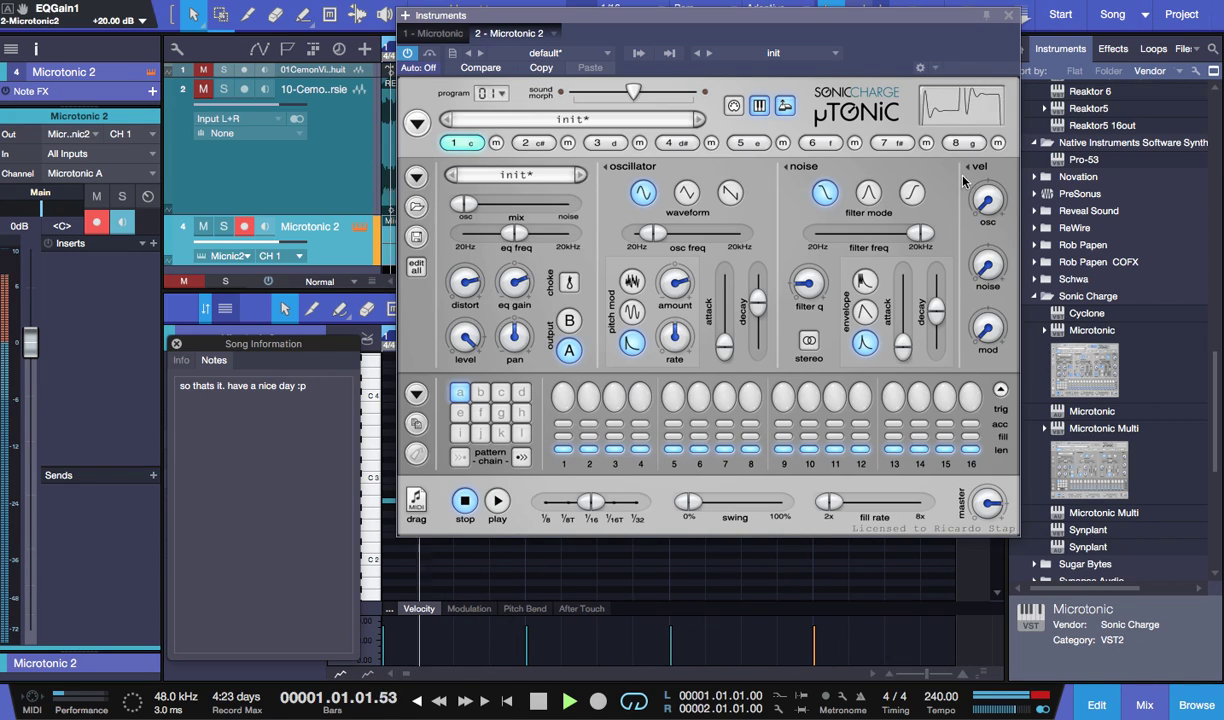
mouse_move(987, 193)
left_click_drag(987, 193, 987, 120)
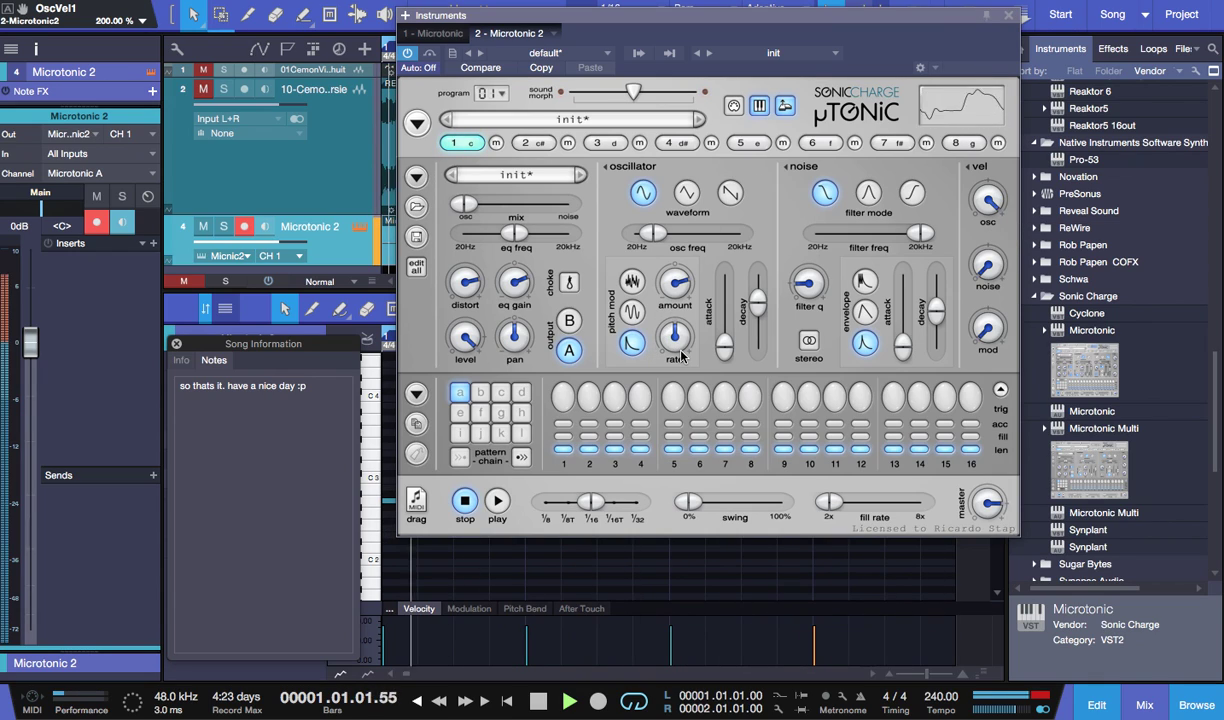
- Set the pitch modulation rate to 339.89 ms and turn choke on for the kick
mouse_move(680, 350)
scroll(675, 338, "down", 3)
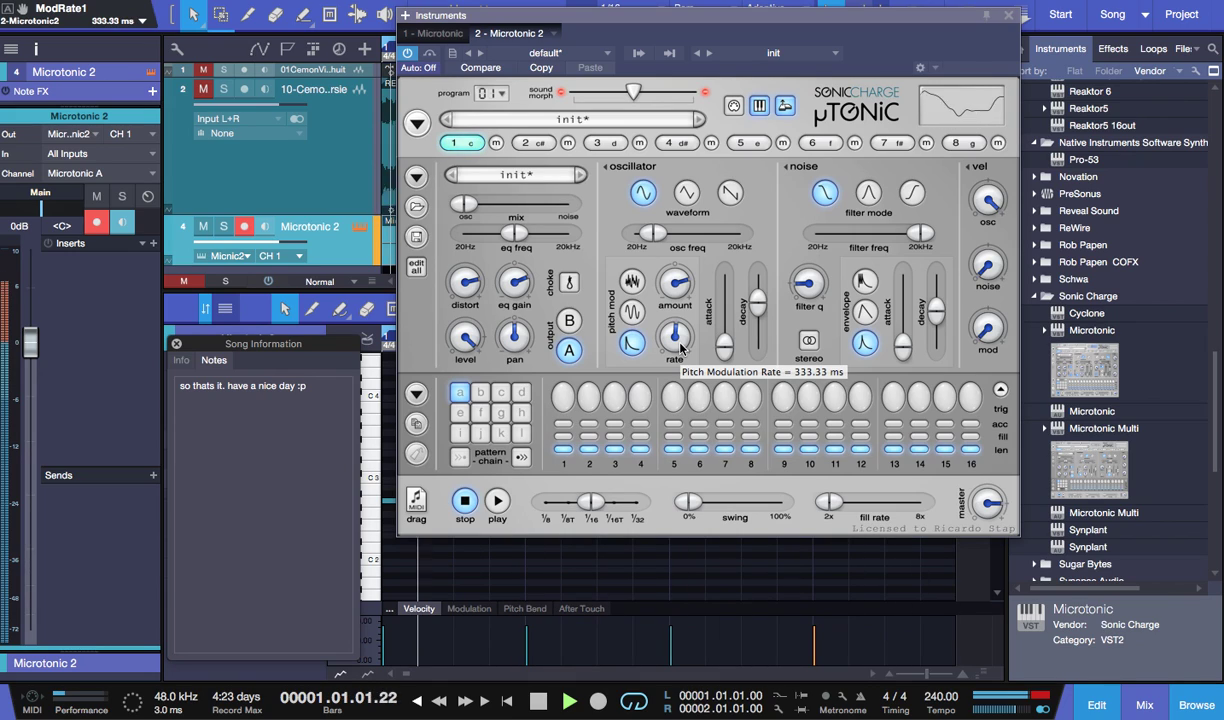
scroll(680, 347, "up", 1)
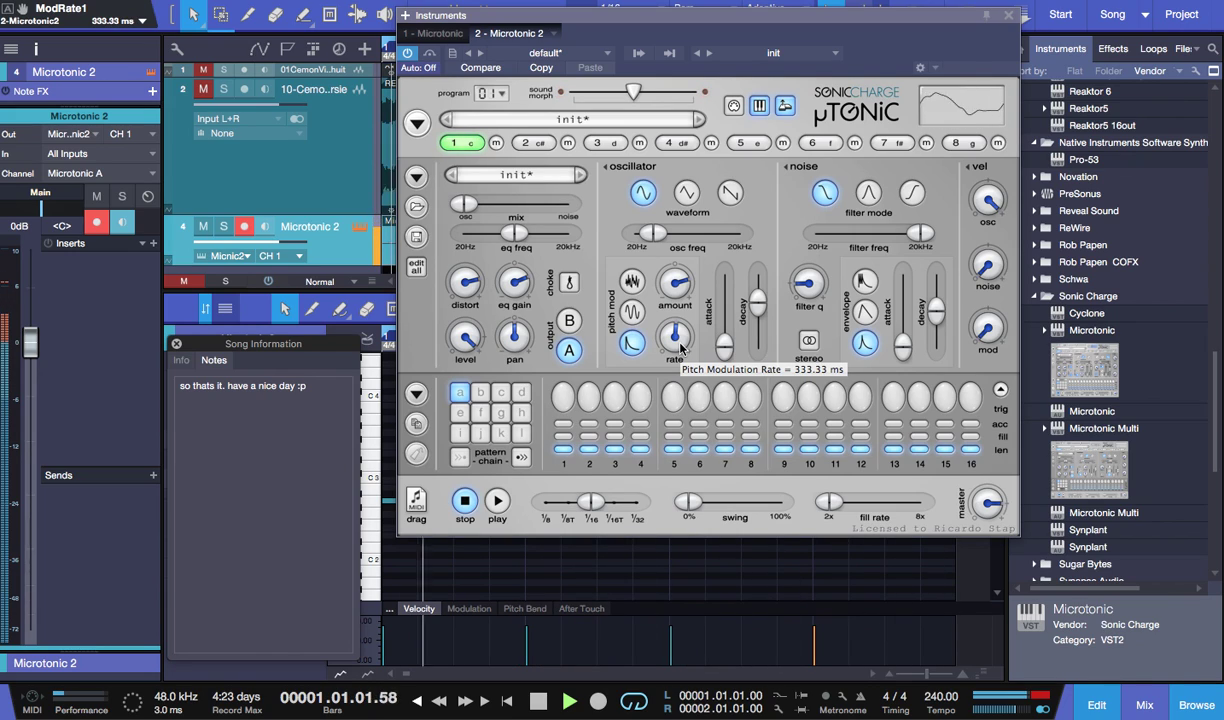
scroll(680, 347, "up", 1)
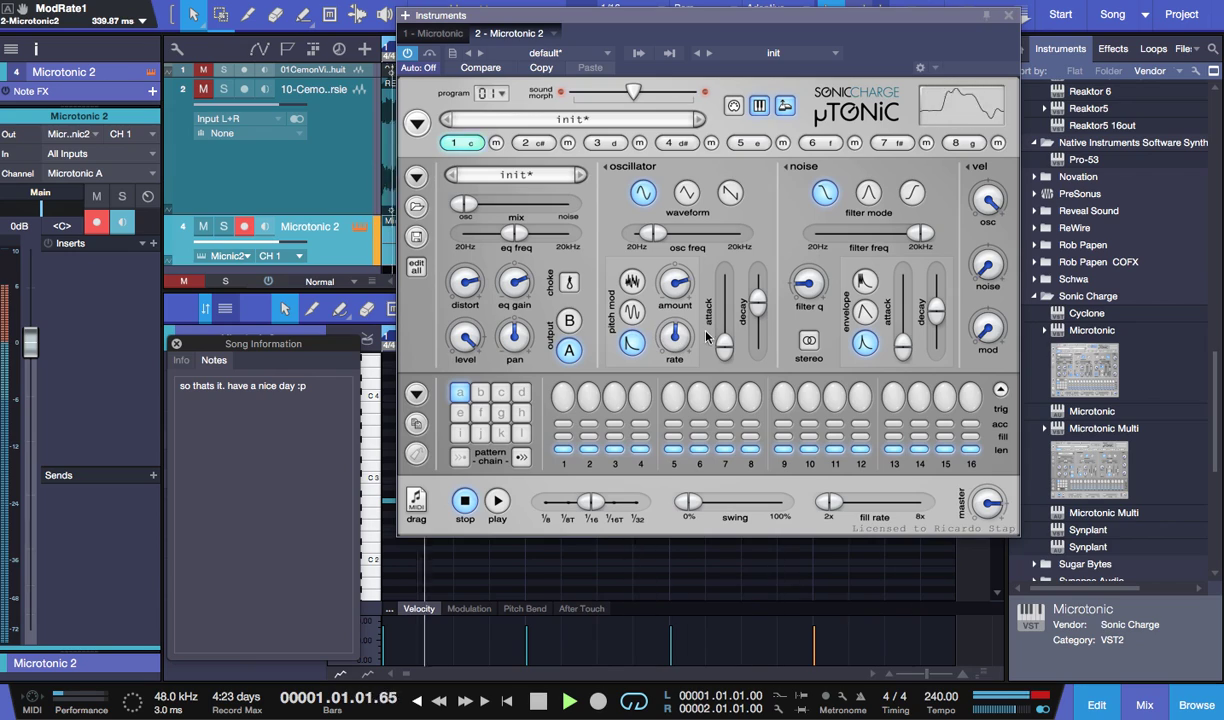
left_click(574, 287)
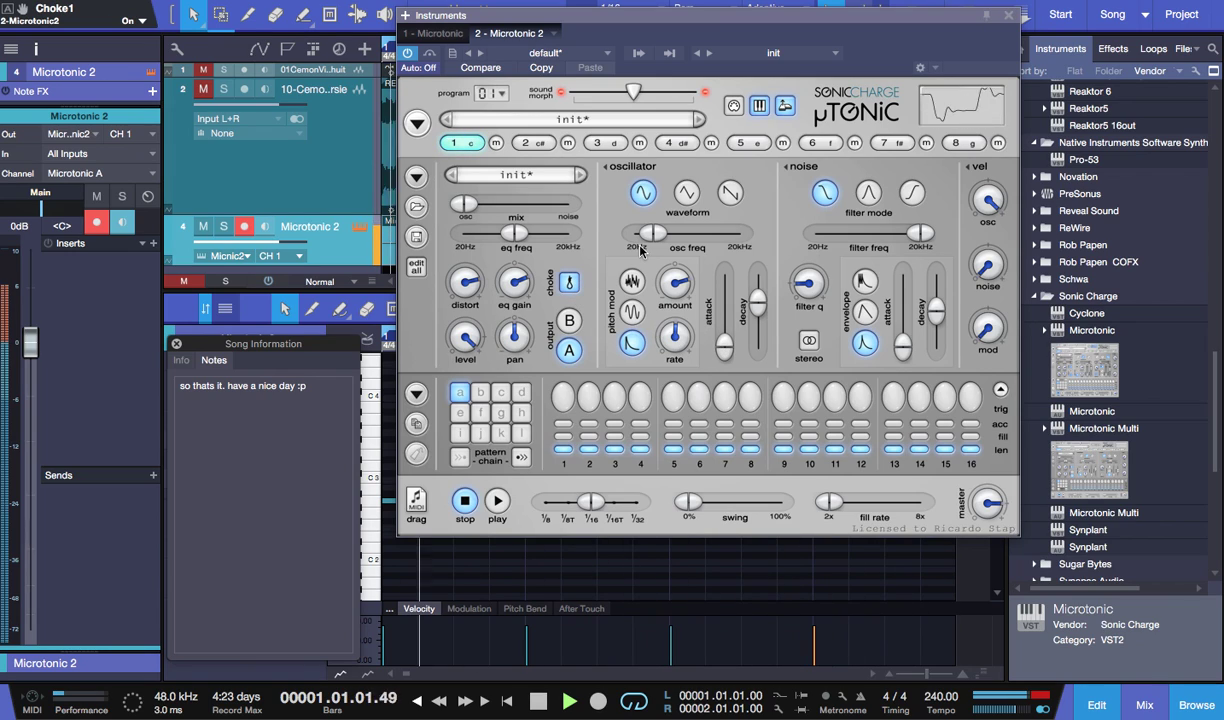
- Audition the Triangle oscillator waveform, switch back to Sine, and set the EQ frequency to 618.67 Hz
left_click(686, 196)
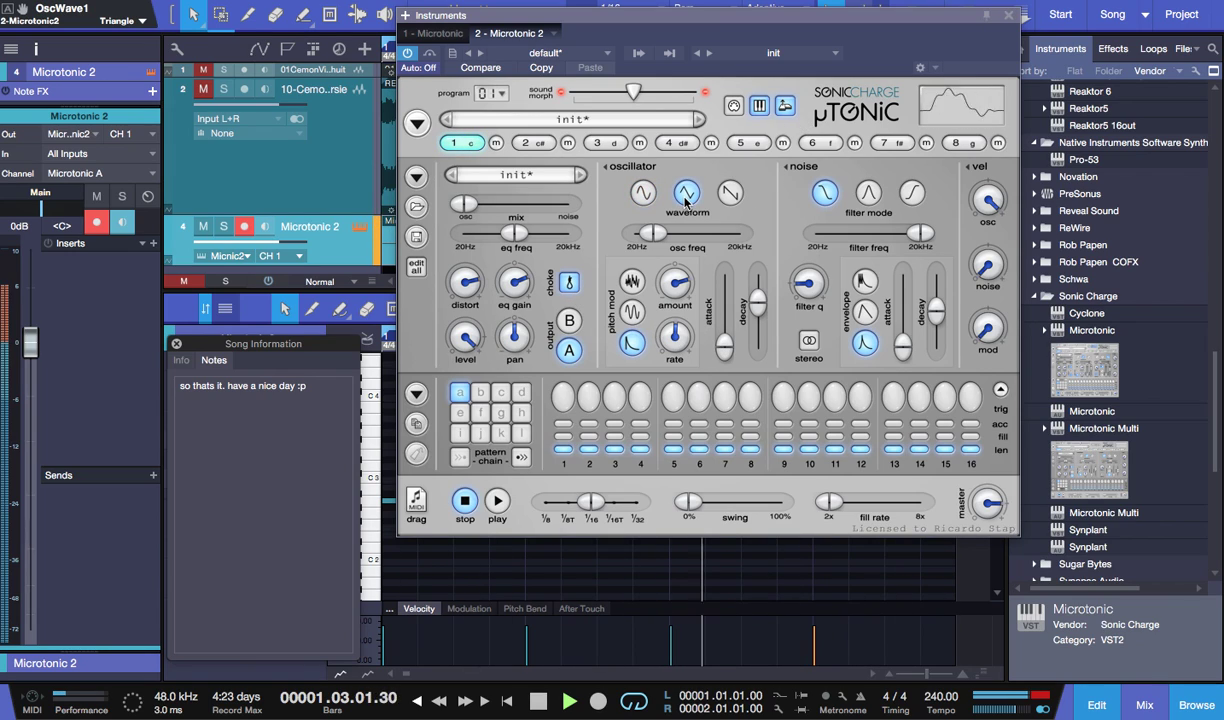
left_click(643, 193)
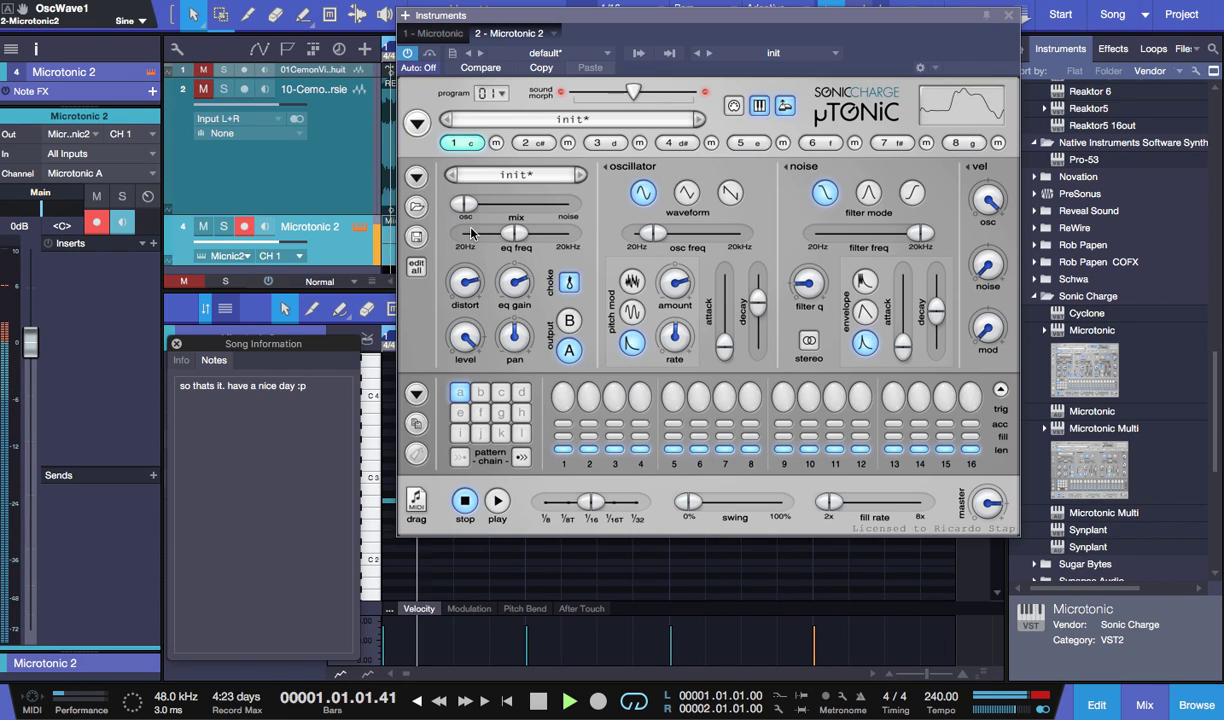
left_click(508, 236)
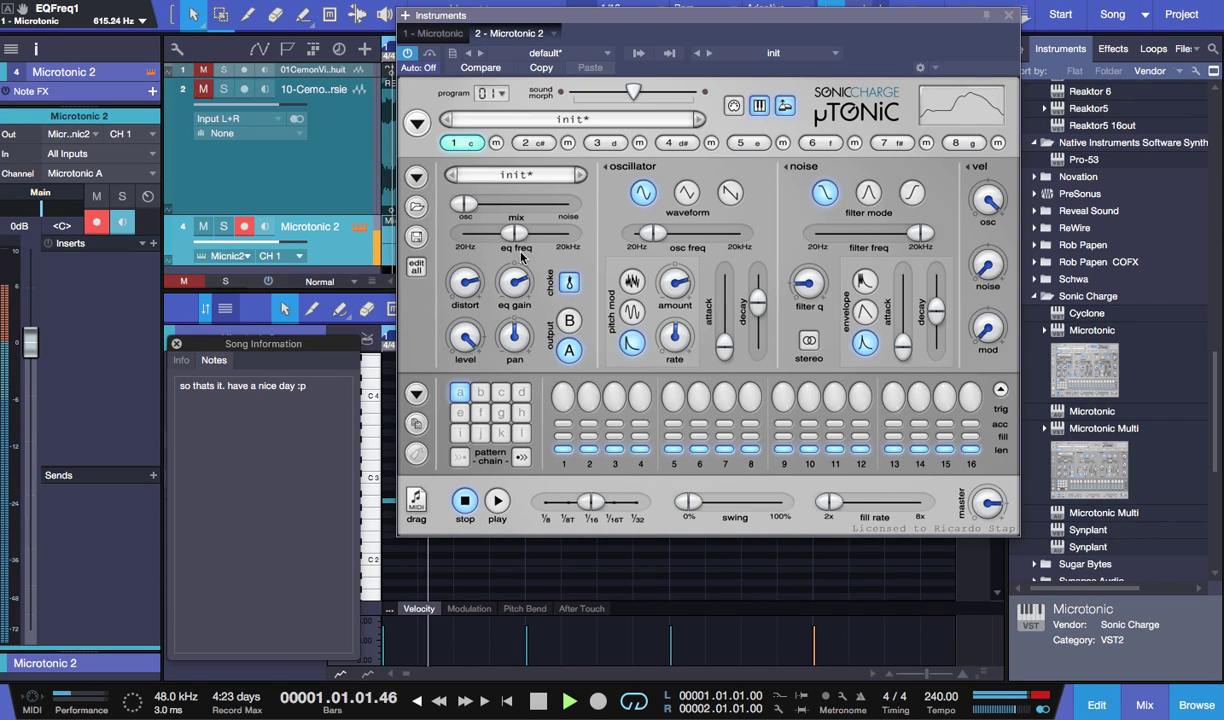
left_click_drag(512, 232, 520, 236)
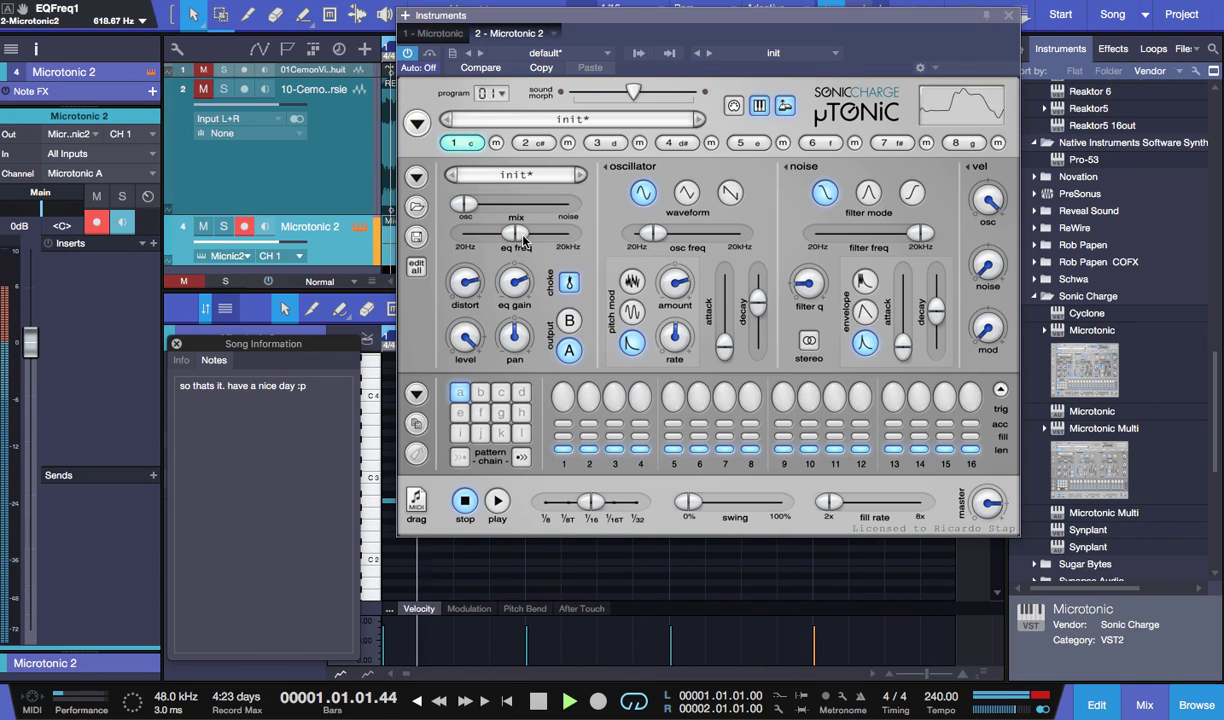
- Add a new line to the song notes reading "yes. nice punch. think we are close."
left_click(265, 443)
type("yes. nice pe")
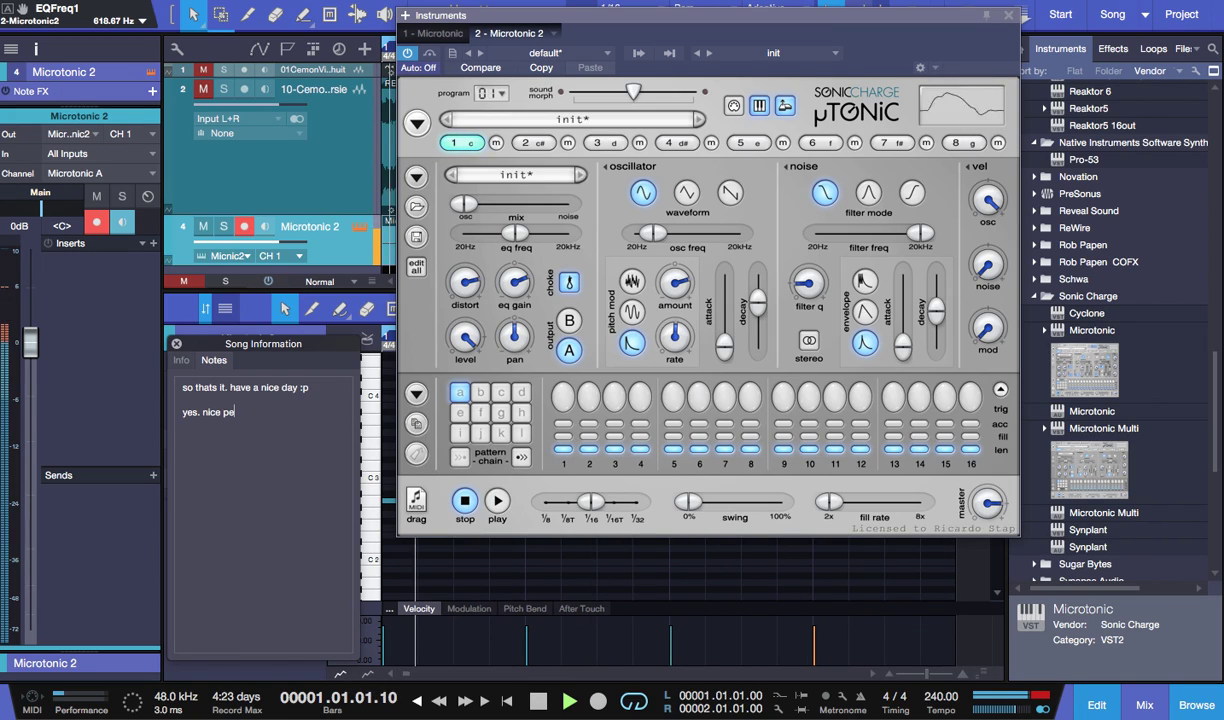
key("BackSpace")
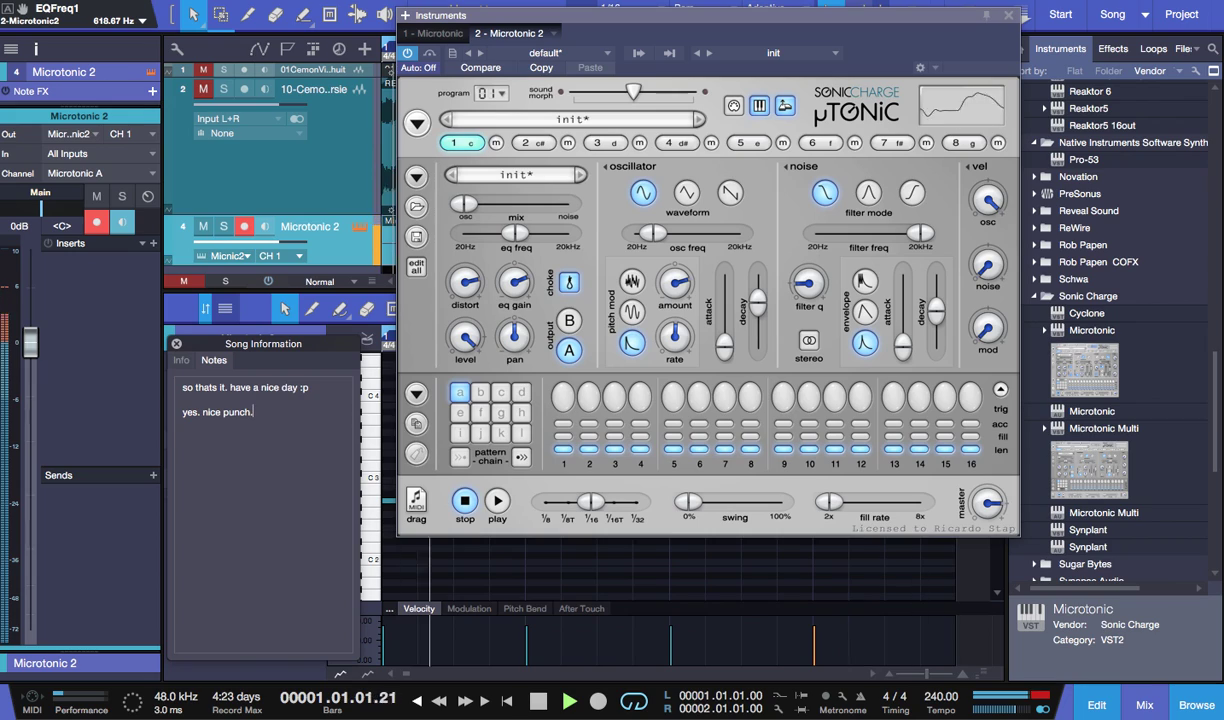
type("unch. think ")
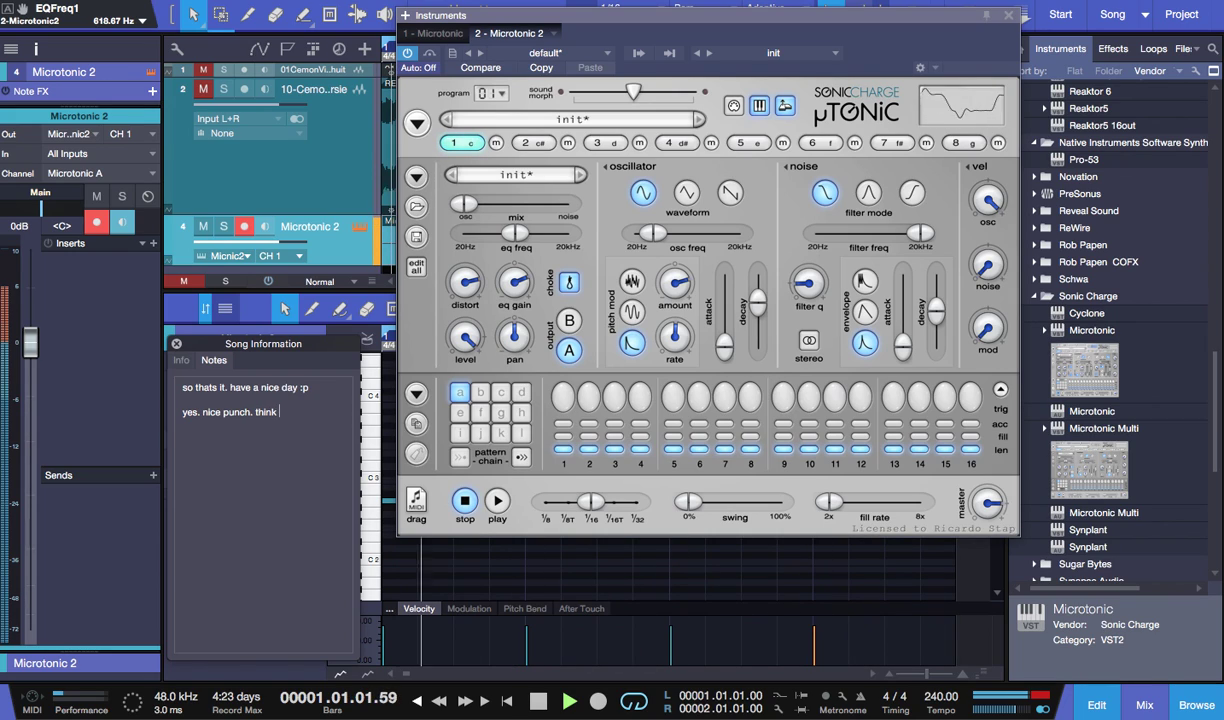
type("we are close.")
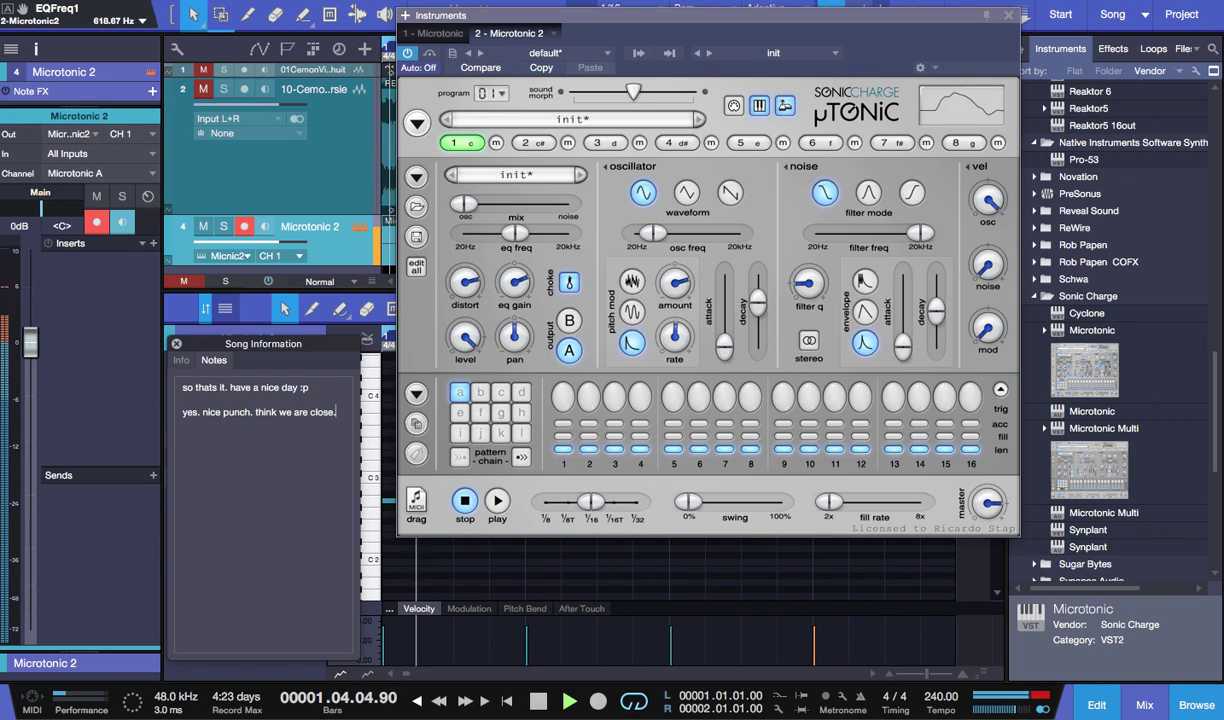
- Add the notes paragraph "i know some parameters because i use this prest often. only i change them a lot because we want every kick to be unique."
key("Return")
type("i know some parame")
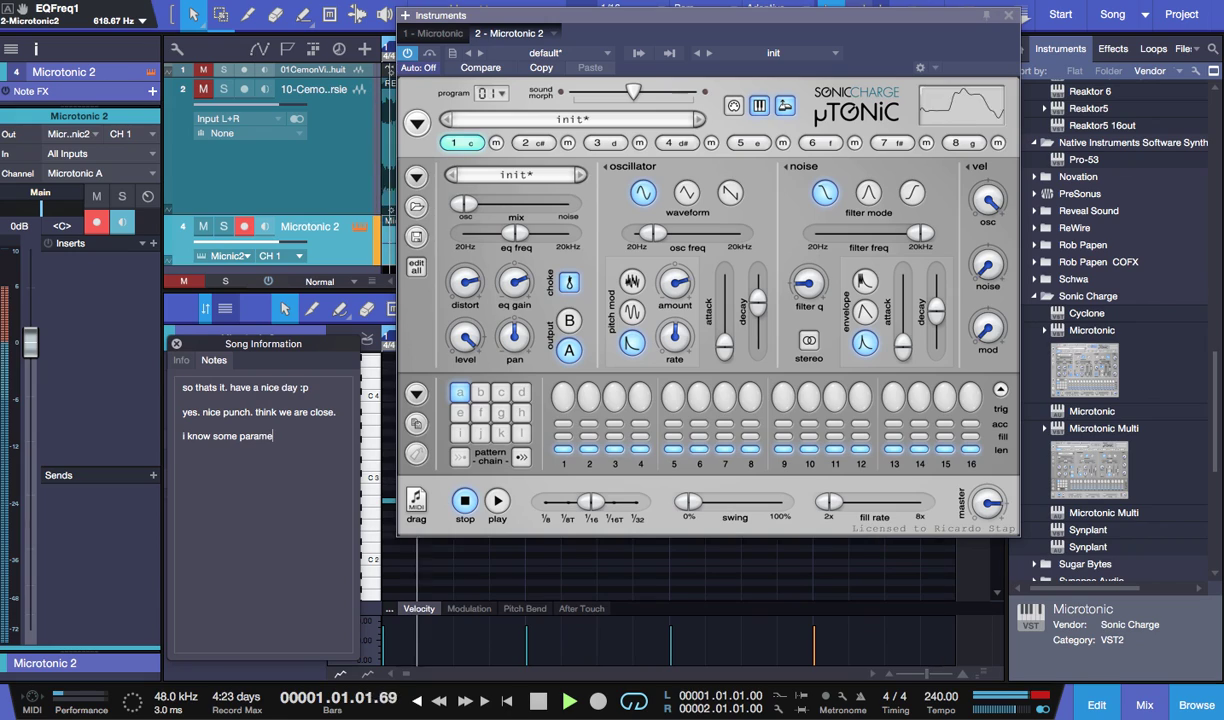
type("y")
key("BackSpace")
type("ters")
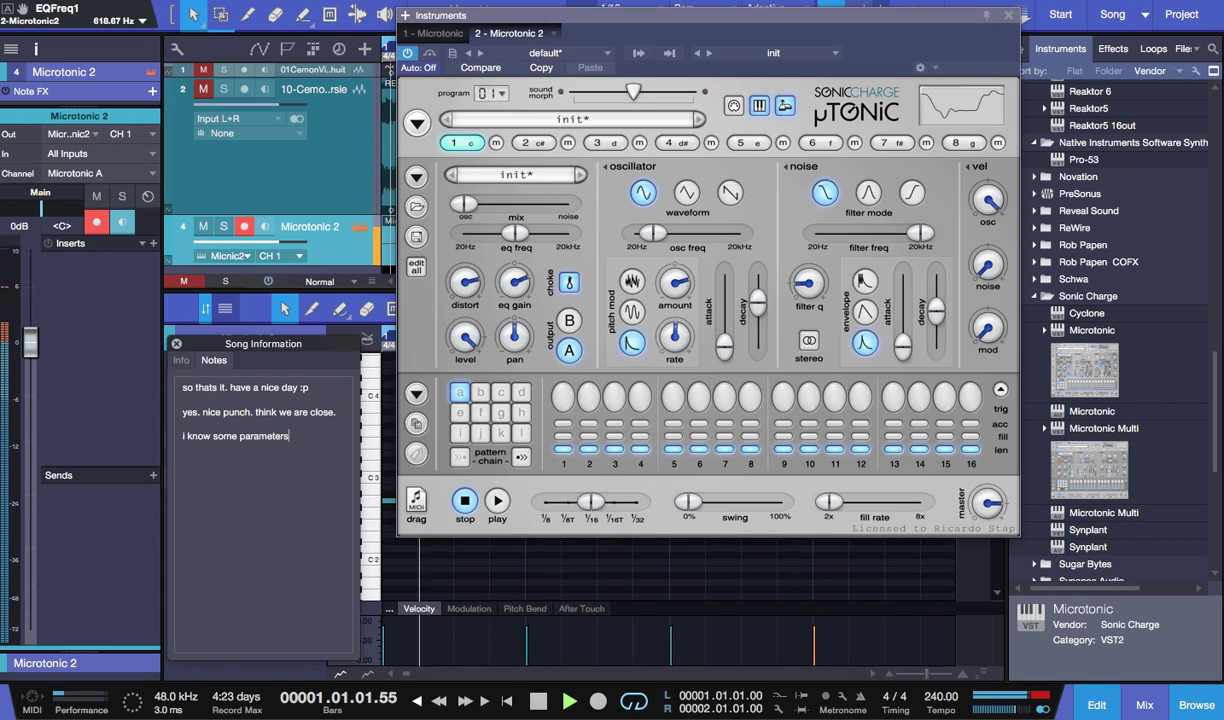
type(" because i use this prest often. only i")
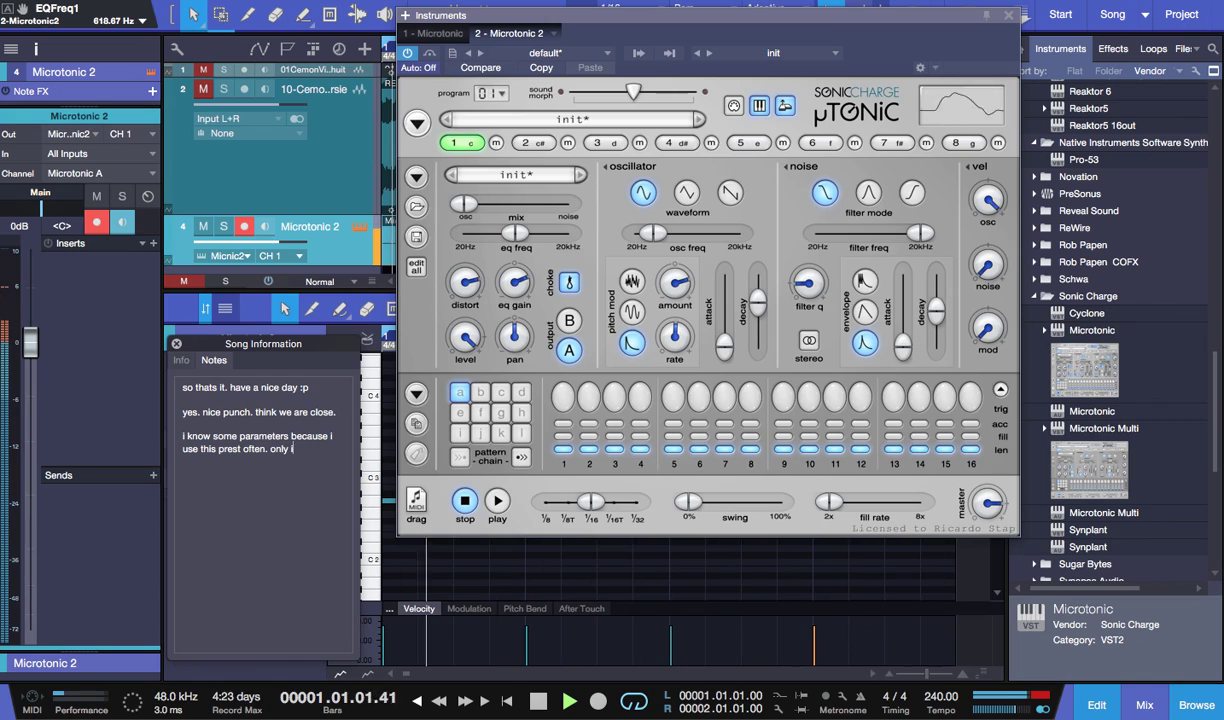
type("ge the")
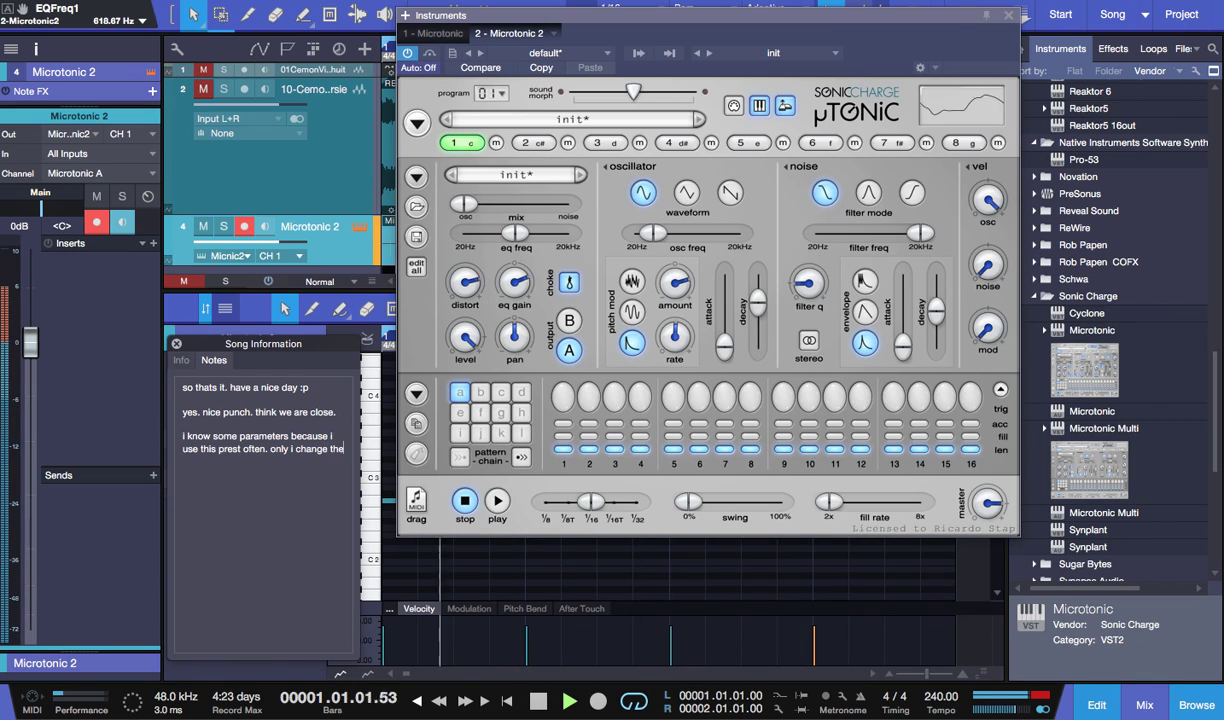
type("m a lot becaus")
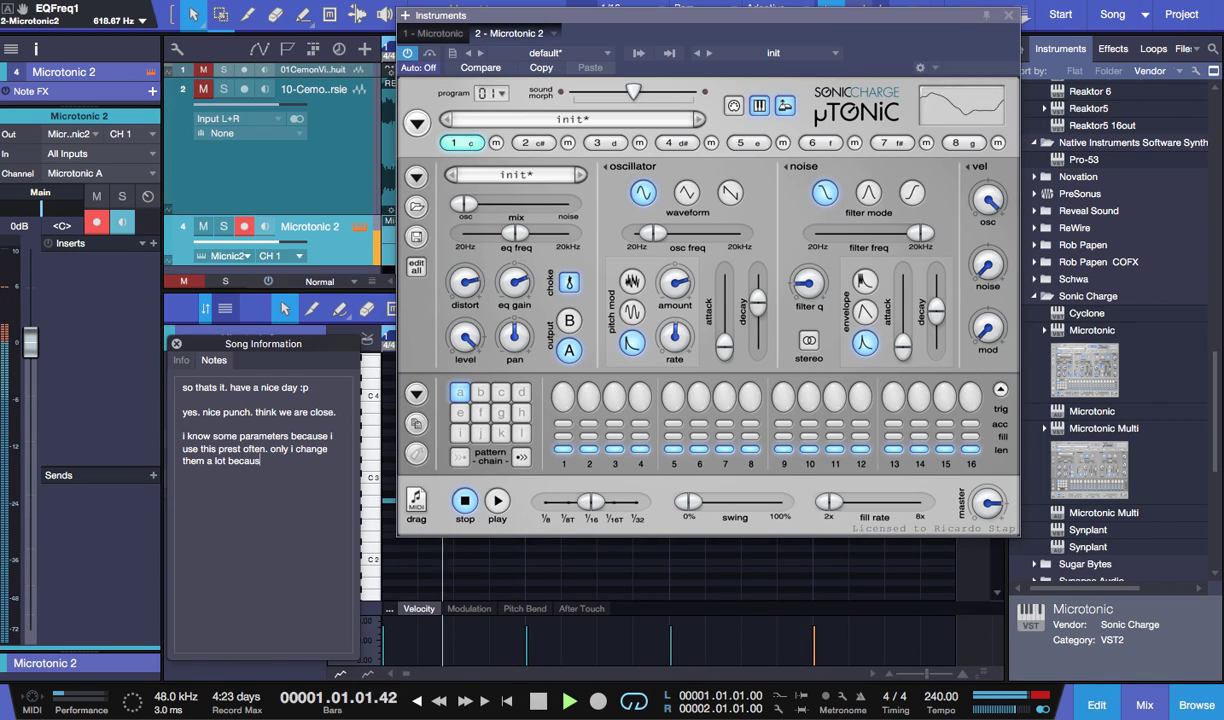
type("e we want every kick to be uni")
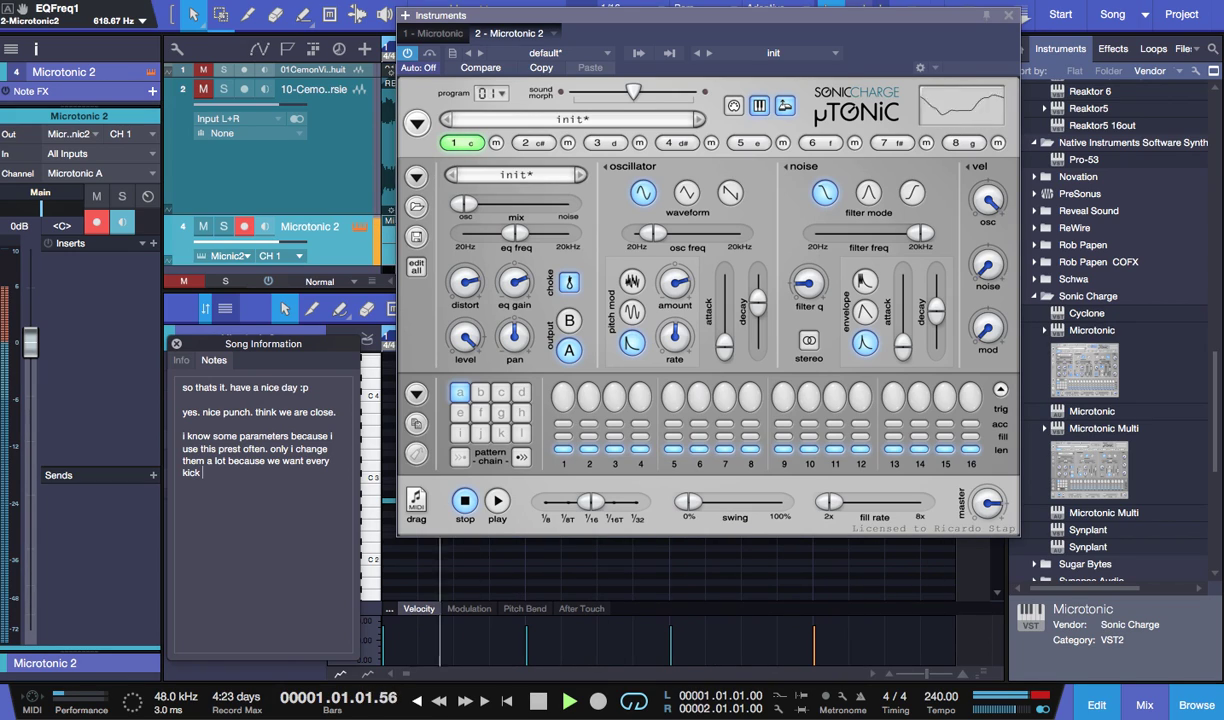
type("que.")
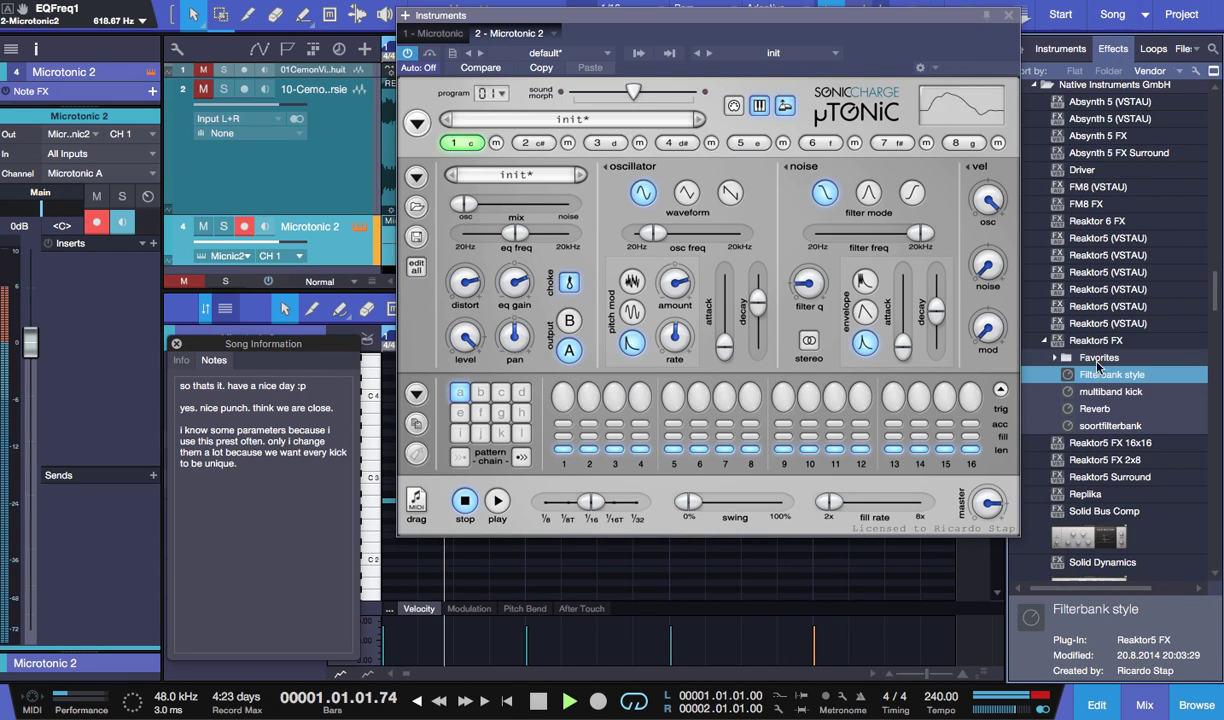
- Insert the D16 Group Devastor 2 distortion effect on the Microtonic 2 channel
scroll(1095, 390, "up", 10)
scroll(1100, 243, "up", 10)
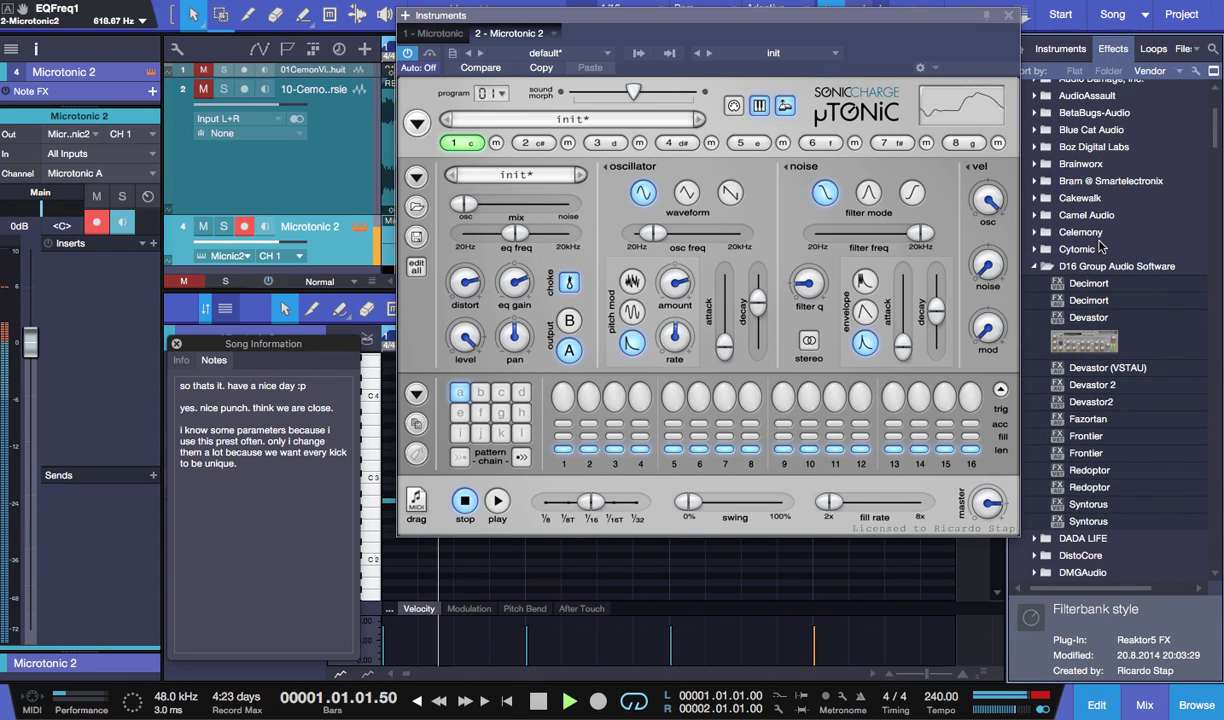
left_click_drag(1090, 198, 105, 350)
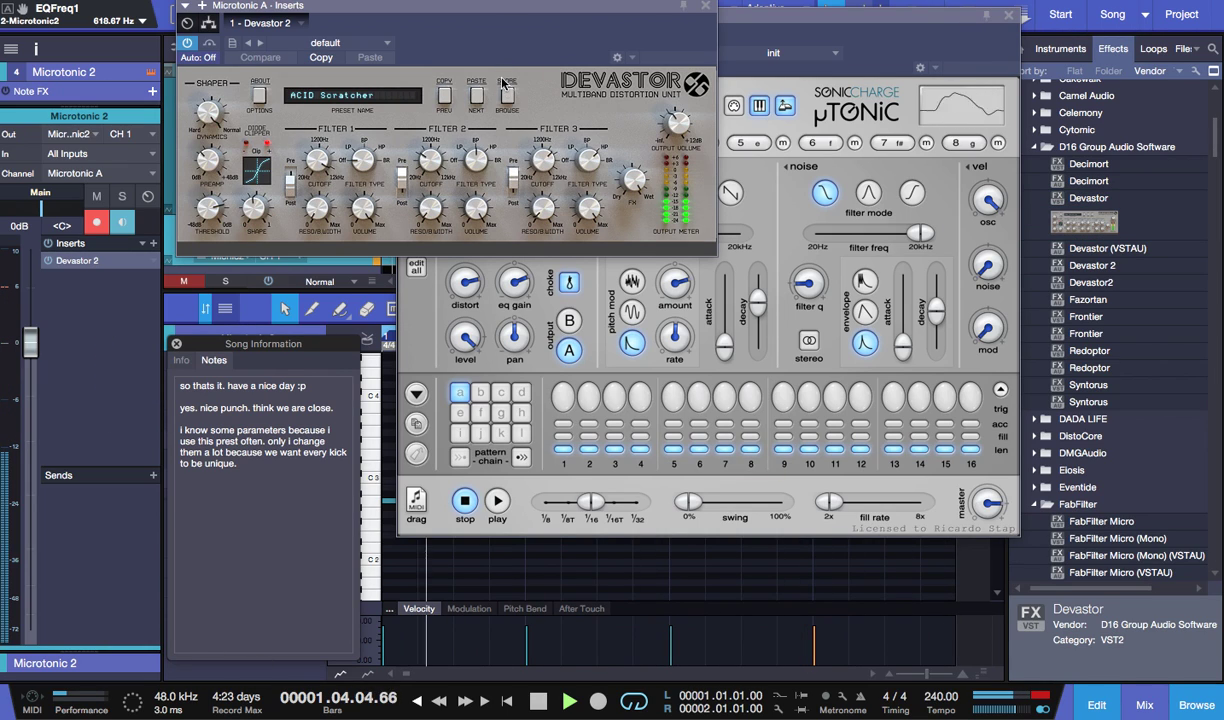
- Load the Chord riff preset from Devastor's _Guitars folder and close its preset browser
left_click(509, 104)
left_click(250, 302)
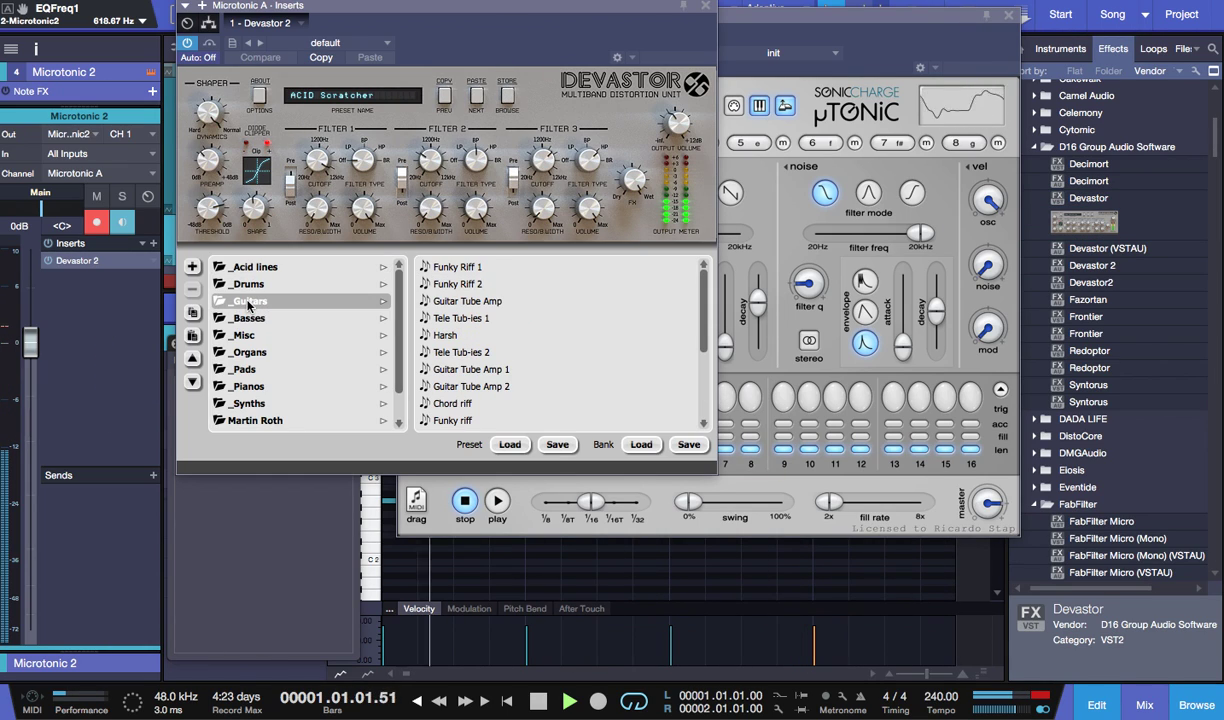
left_click(456, 404)
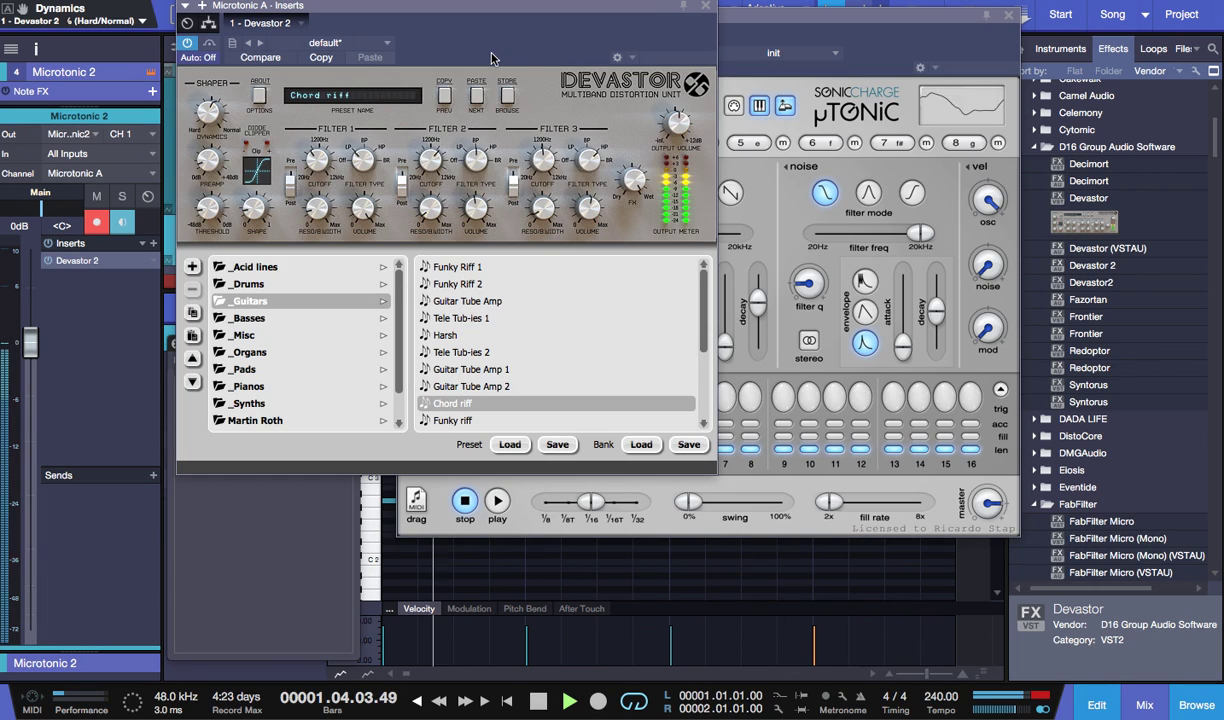
left_click(509, 98)
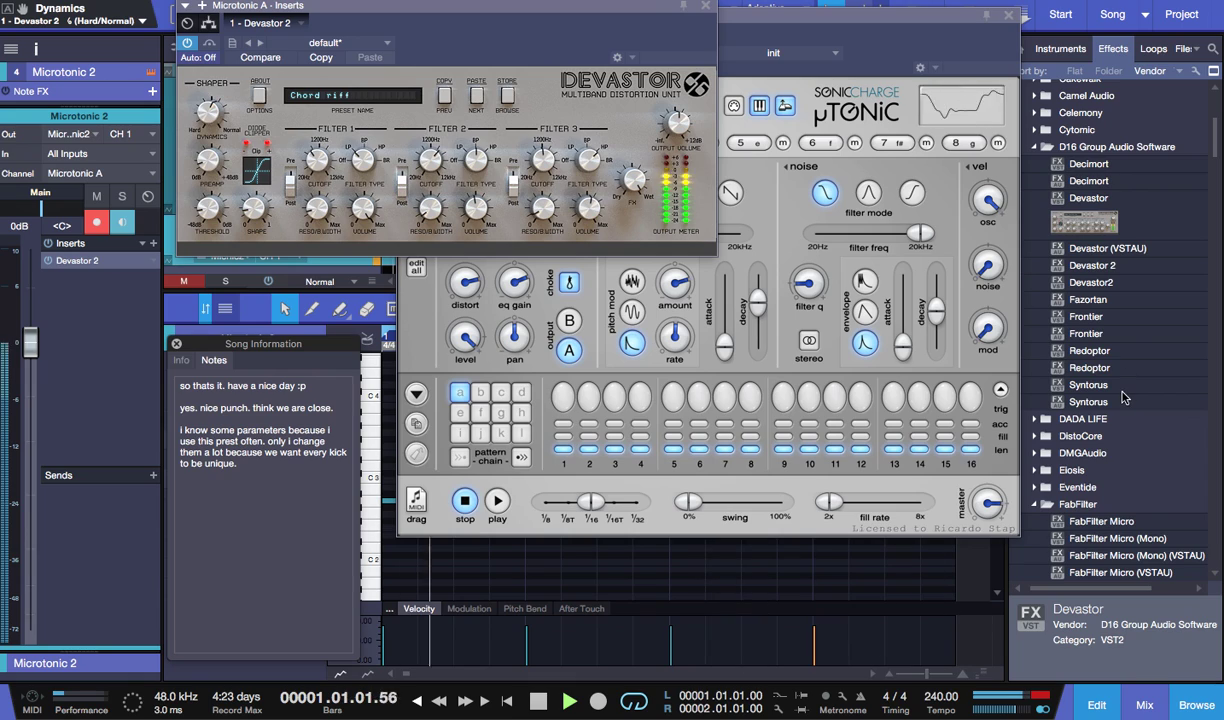
- Add a new paragraph to the song notes reading "yes. just this preset."
scroll(1124, 395, "down", 5)
scroll(1124, 395, "down", 6)
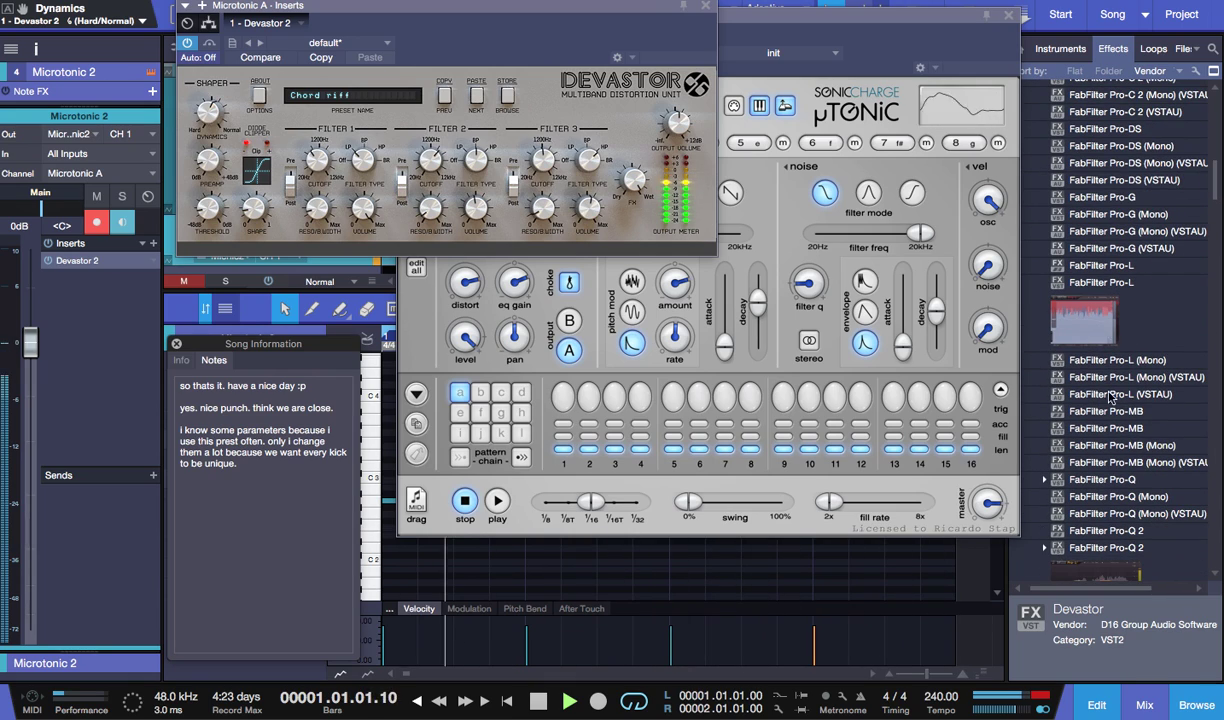
left_click(281, 474)
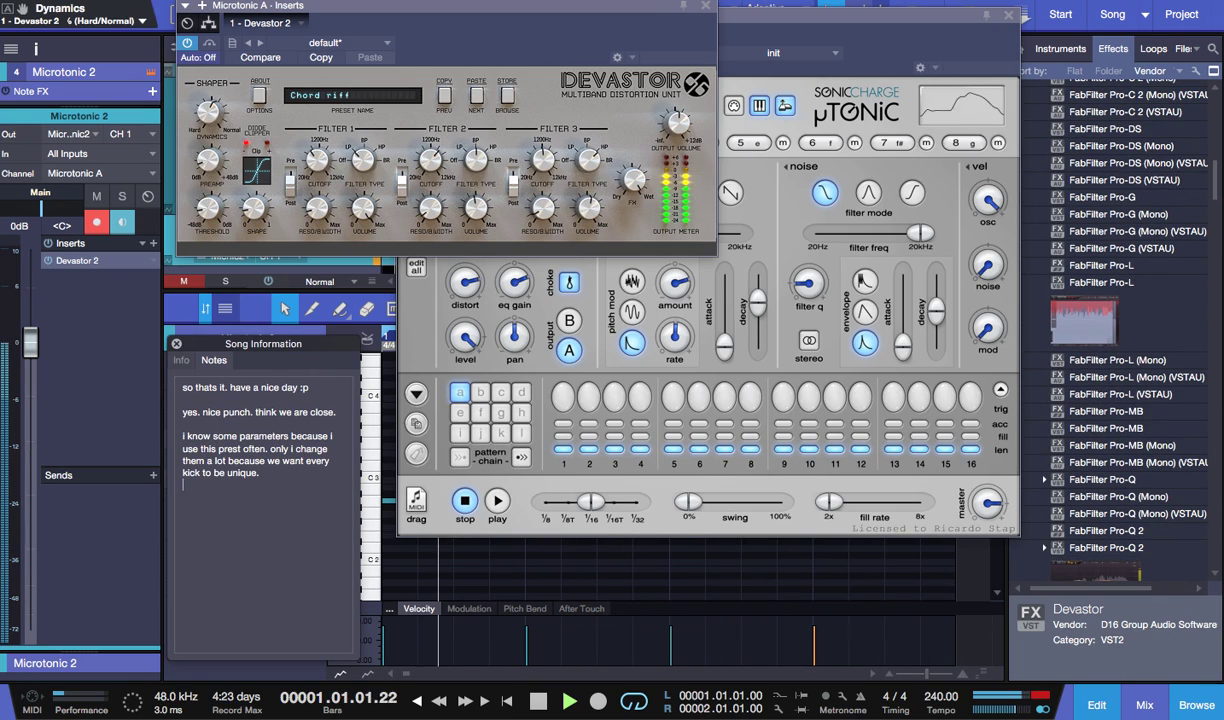
key("Return")
key("Return")
type("yes. just this preset")
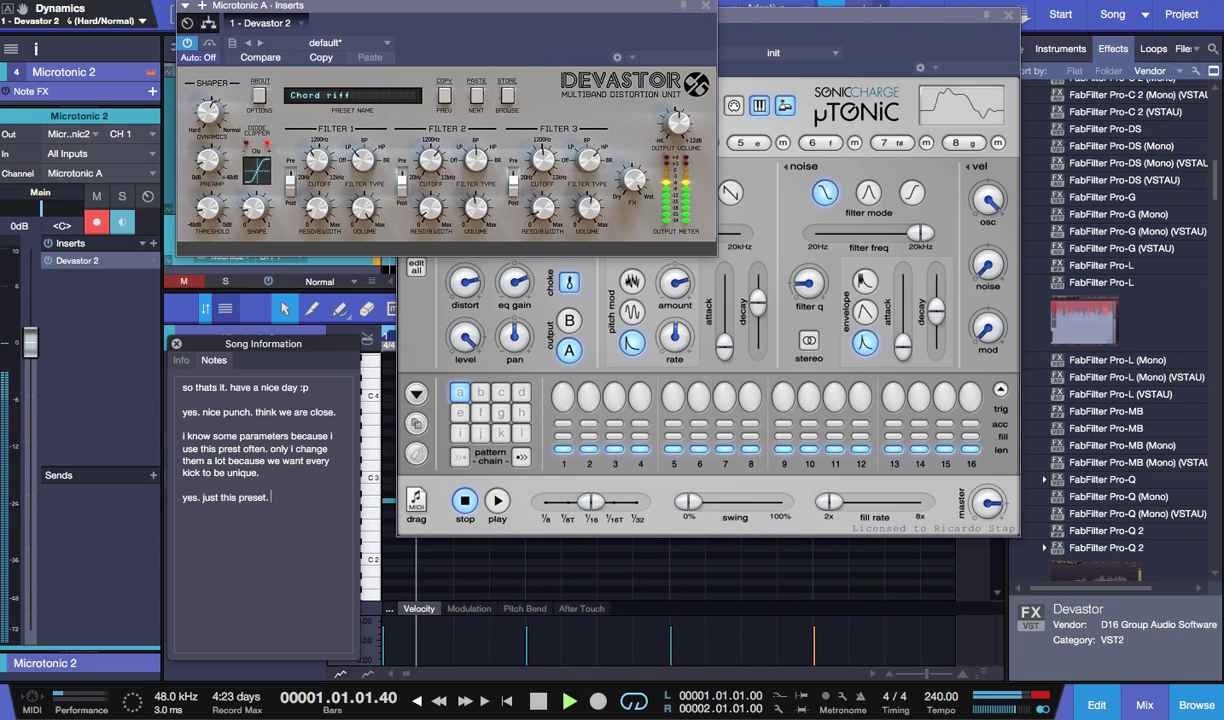
type(".")
key("Return")
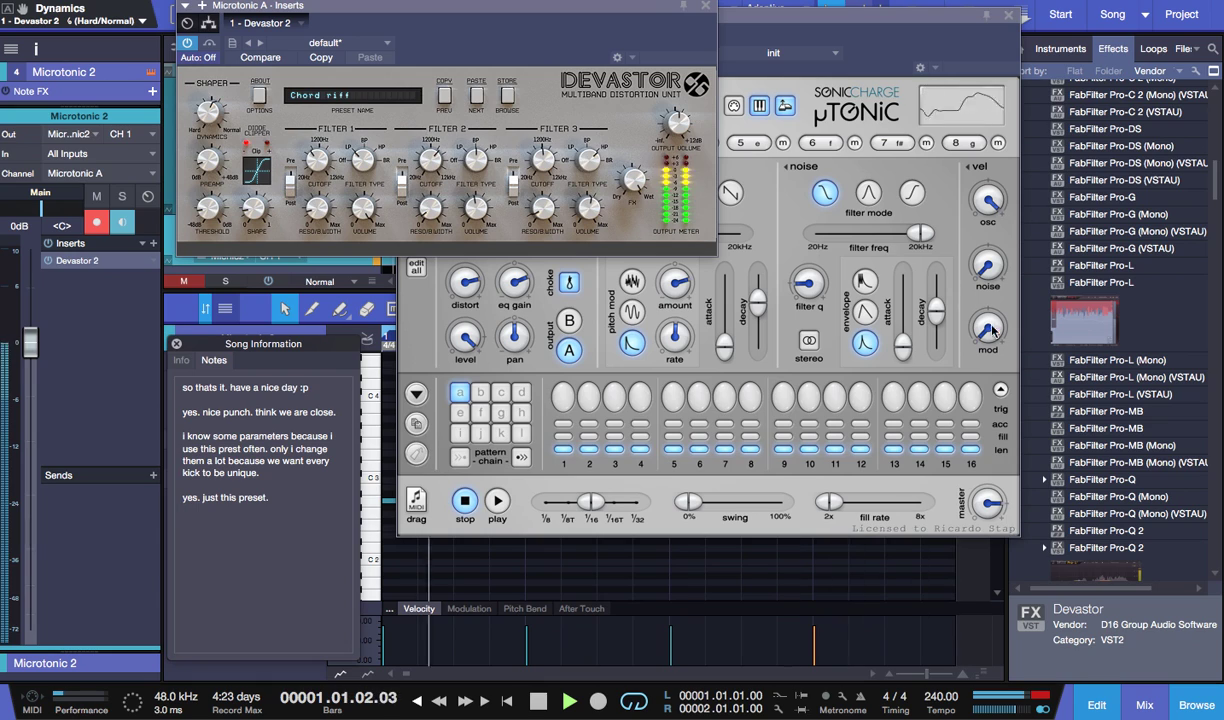
- Insert the Tone2.com FilterBank3 effect after Devastor 2 on the Microtonic 2 channel
scroll(1078, 362, "down", 20)
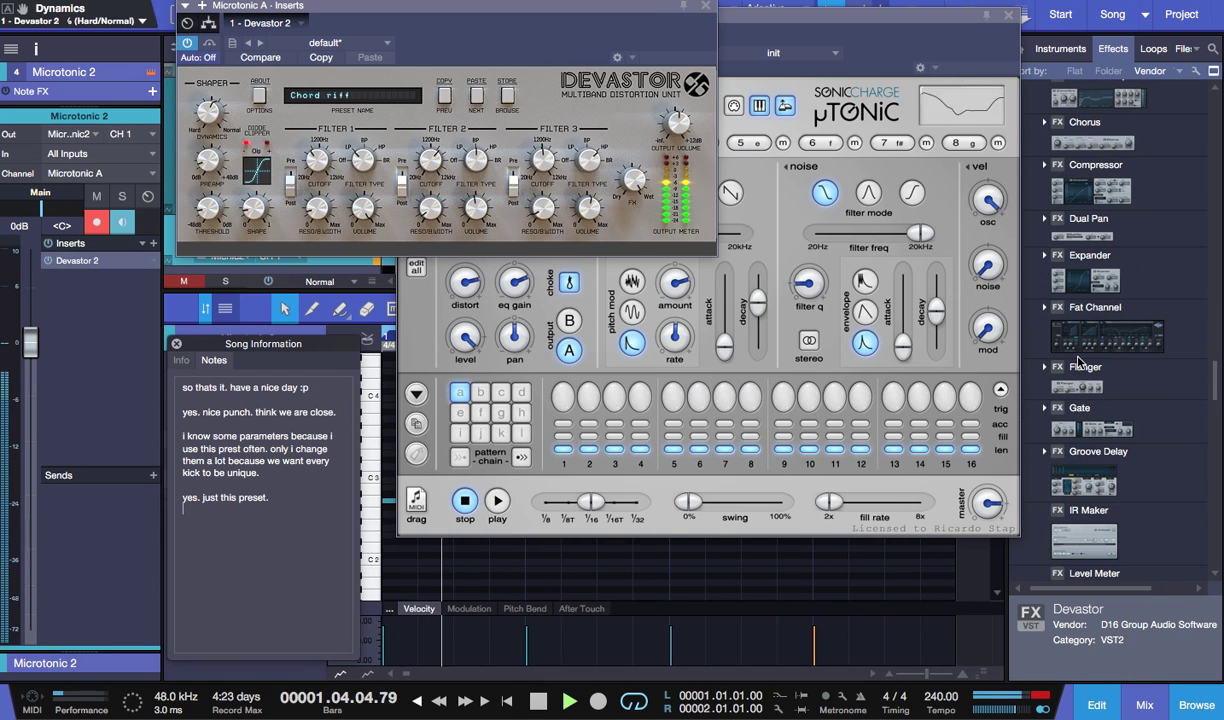
scroll(1078, 362, "down", 20)
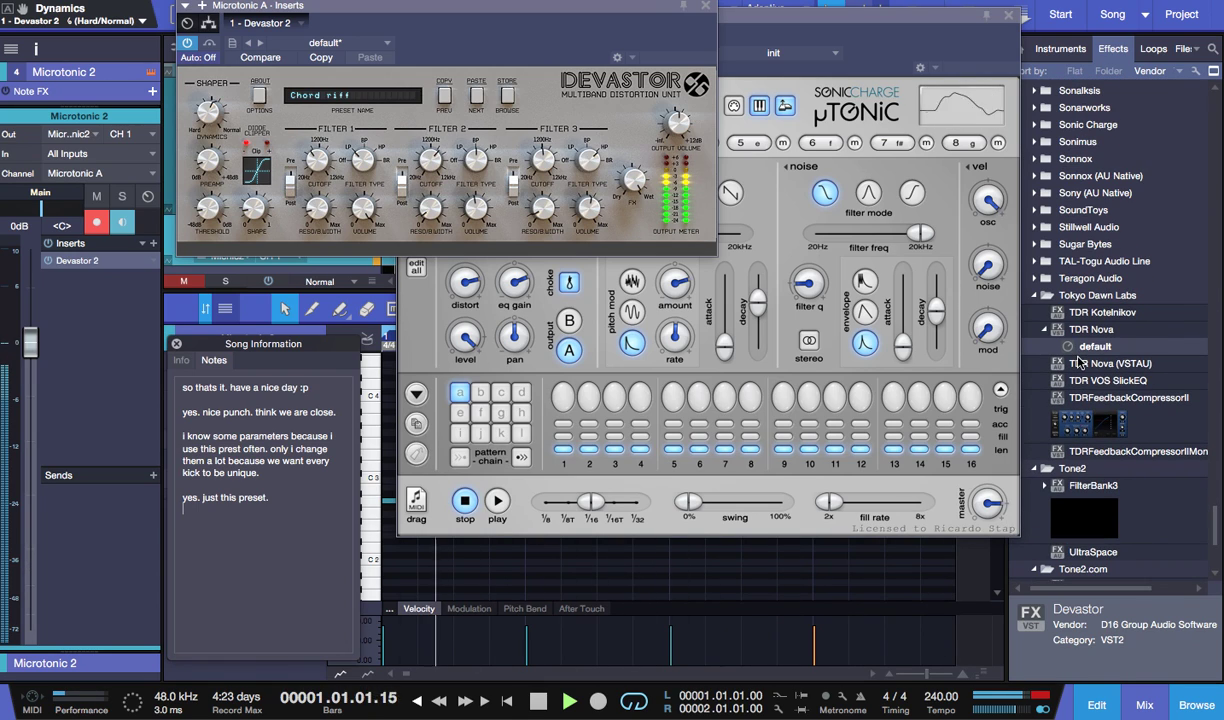
scroll(1078, 362, "down", 5)
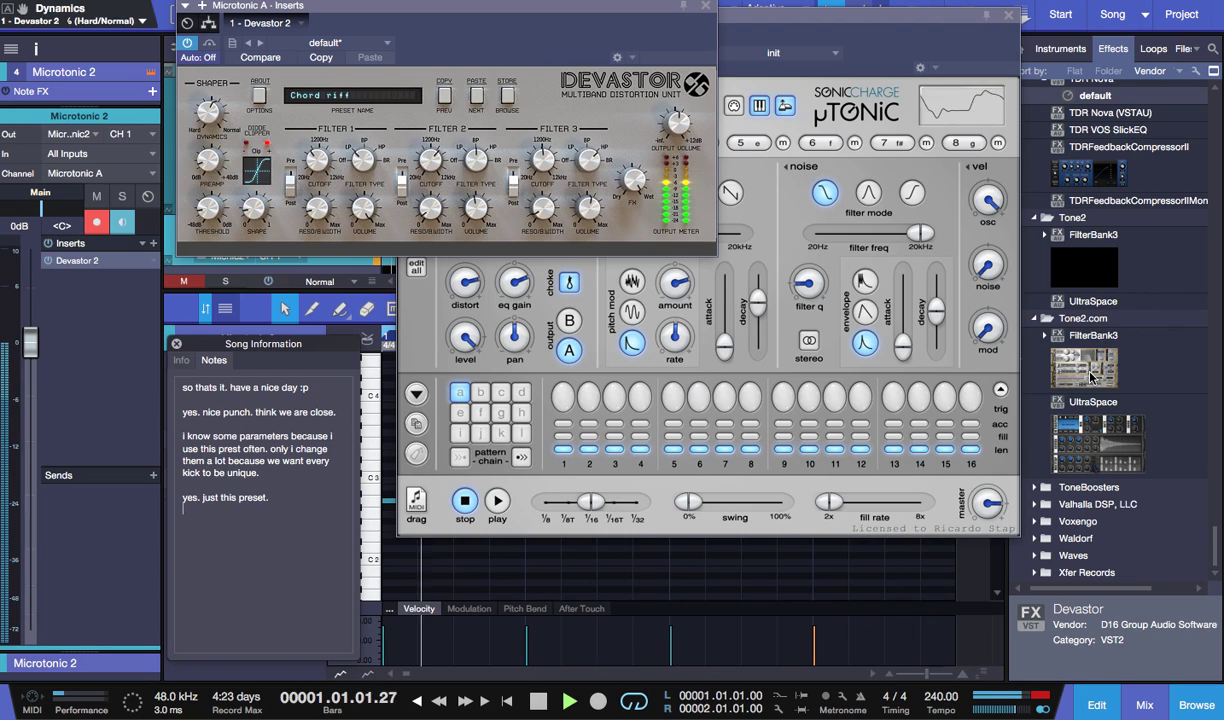
left_click(1092, 377)
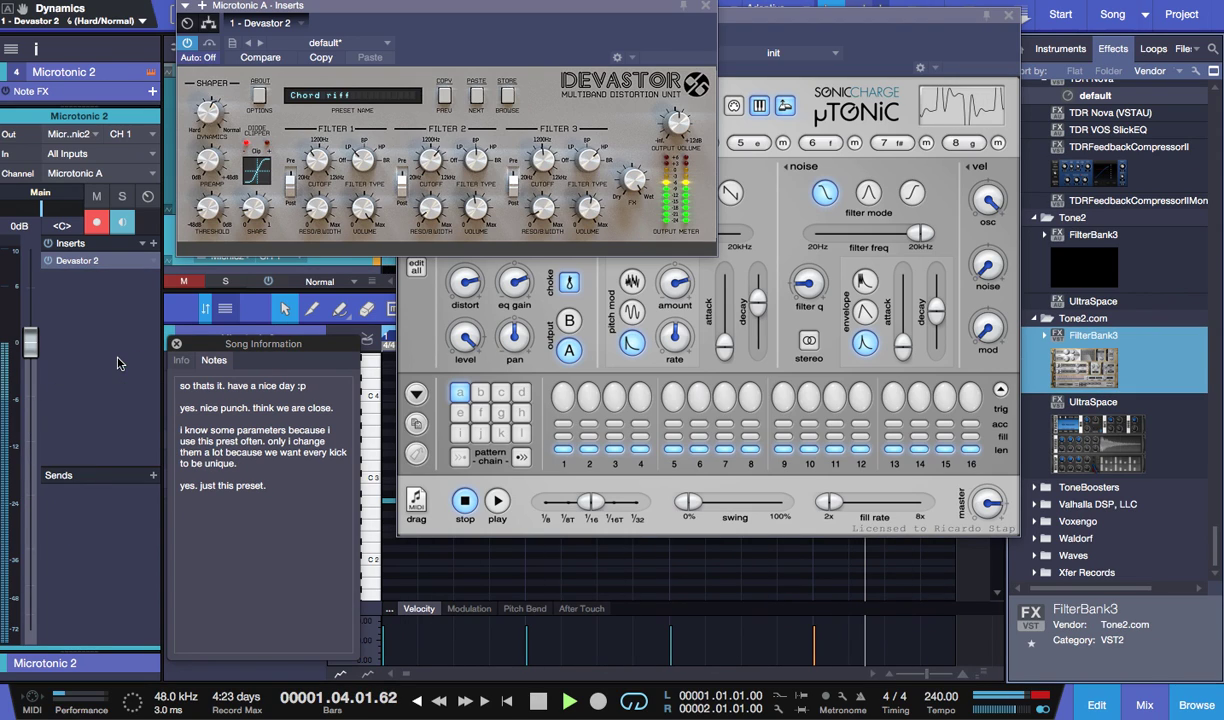
left_click_drag(117, 363, 117, 363)
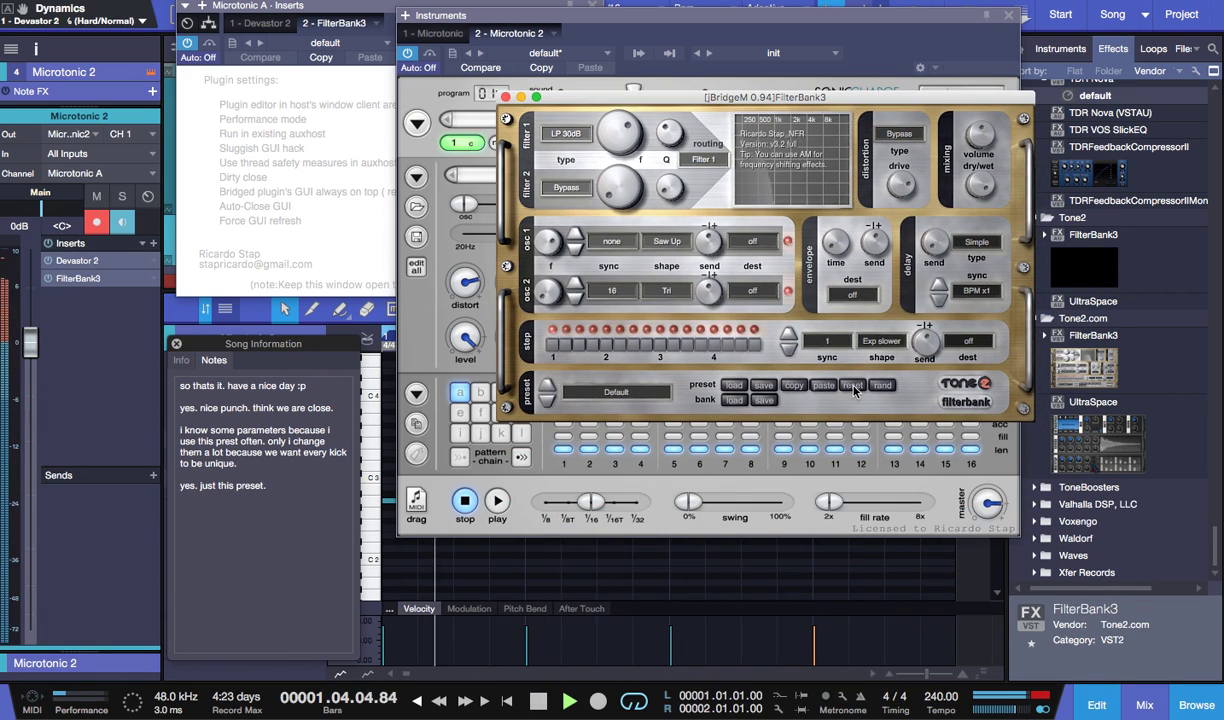
- Add a paragraph to the song notes reading "than ofc filterbank time. 64 bit users: get jbridge."
left_click(255, 508)
type("than ofc filterb")
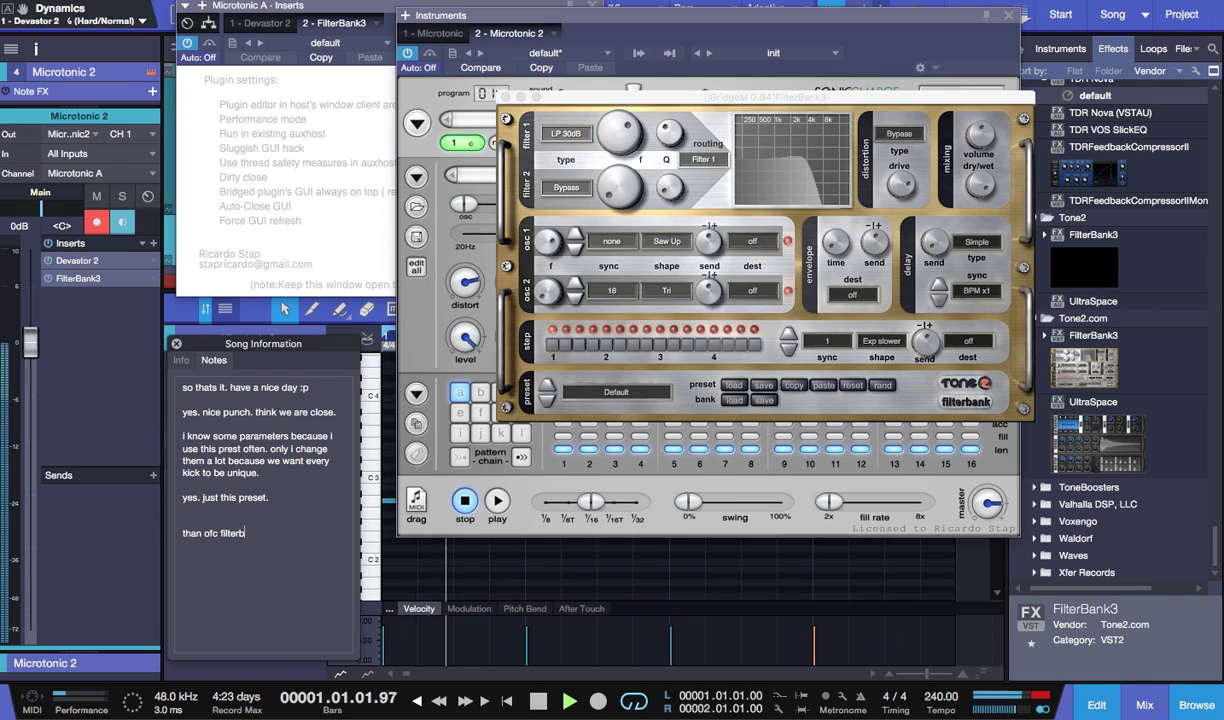
type("ank time. 64")
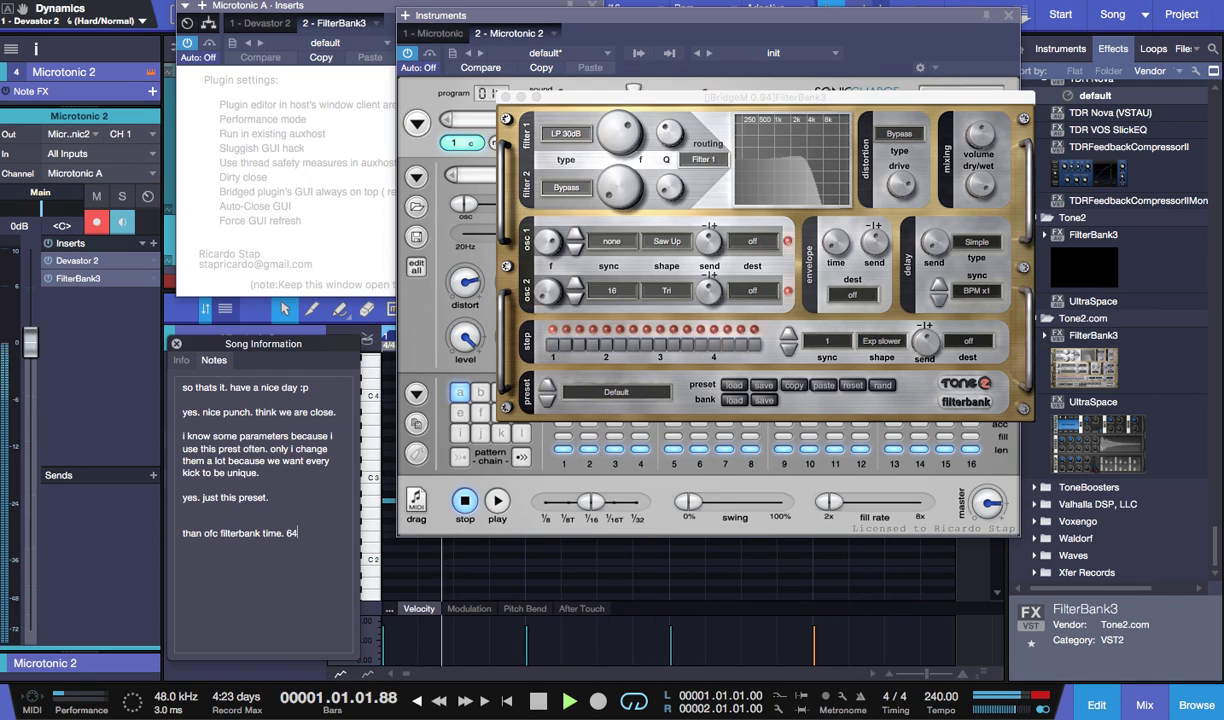
type(" bit user")
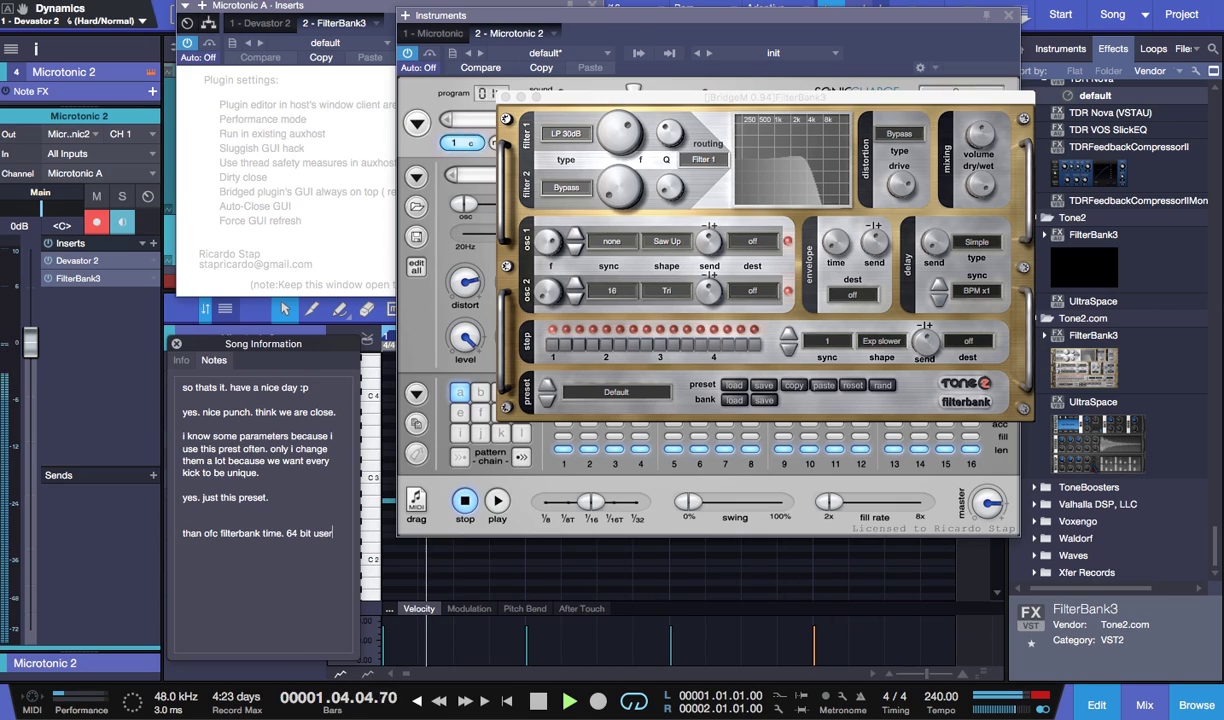
type("s! get")
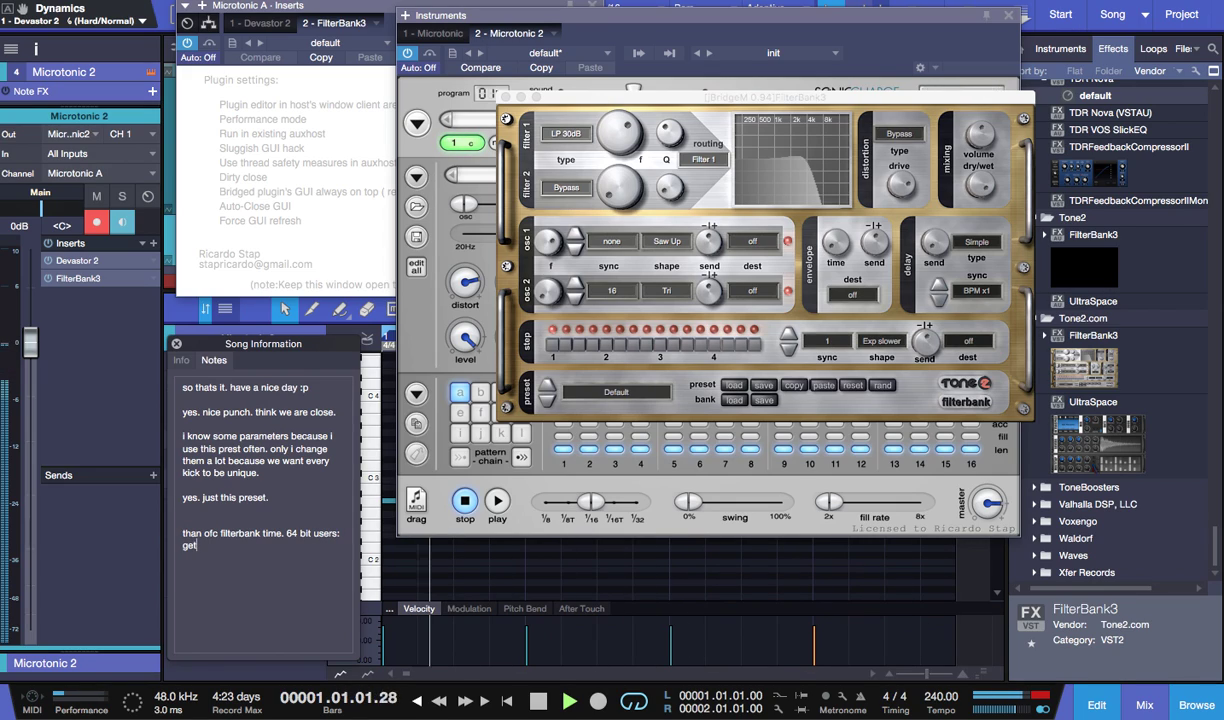
type(" jbridge. ")
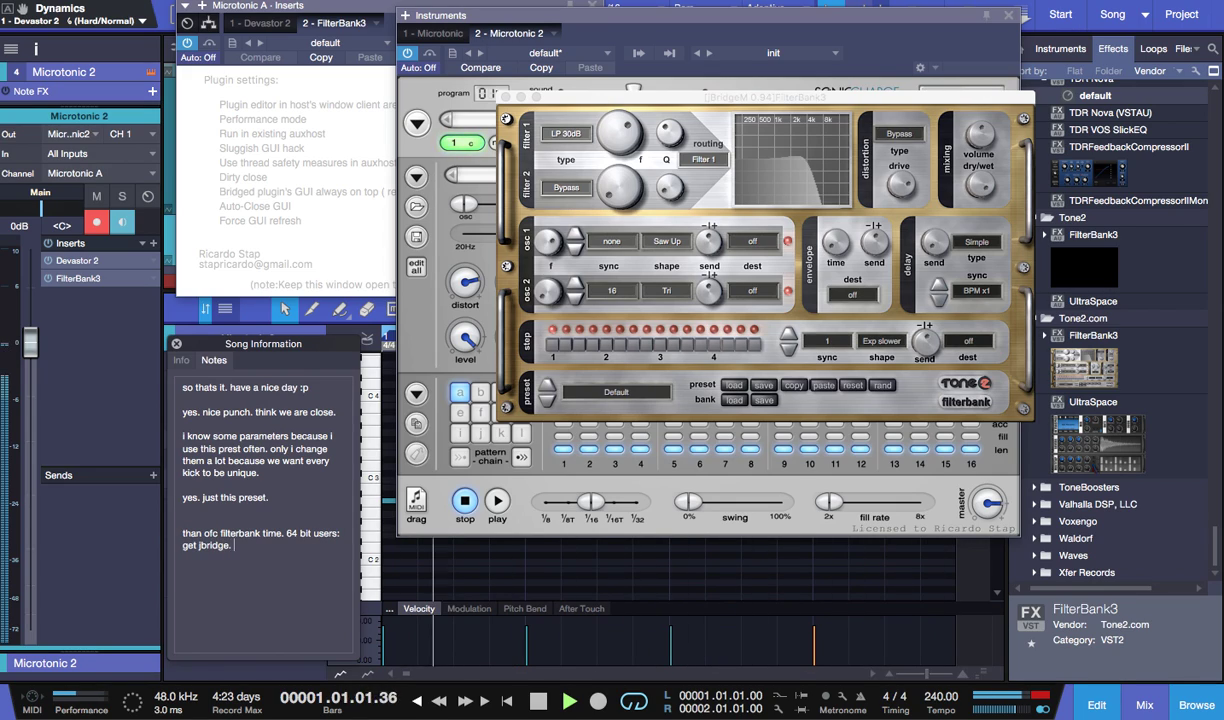
- Continue the last paragraph of the song notes with "awesome plugin to bridge your 32 plugs."
type("awesome p")
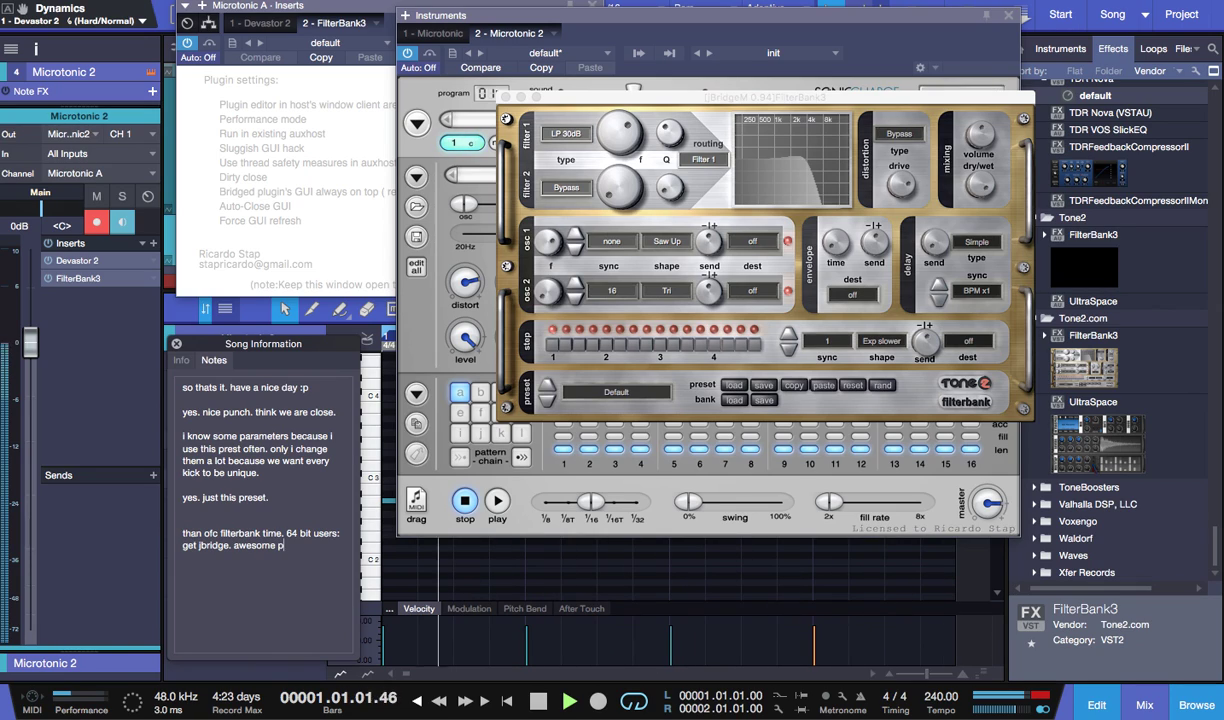
type("lugin to")
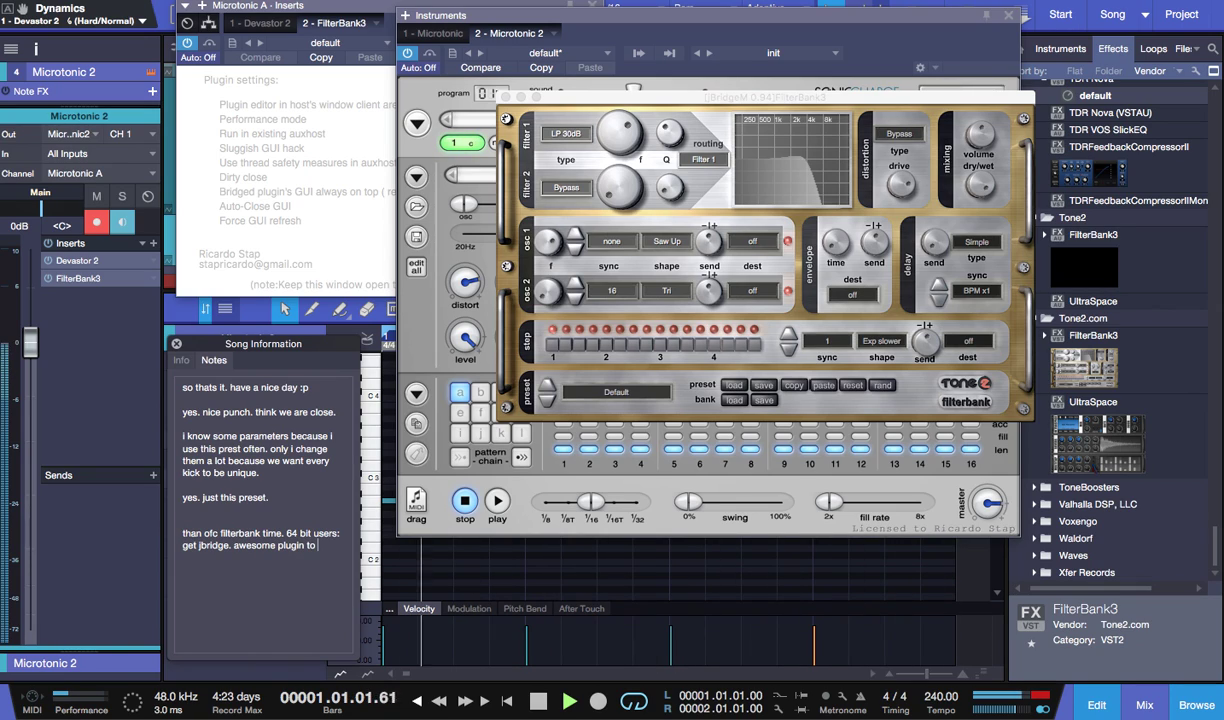
type(" brigge")
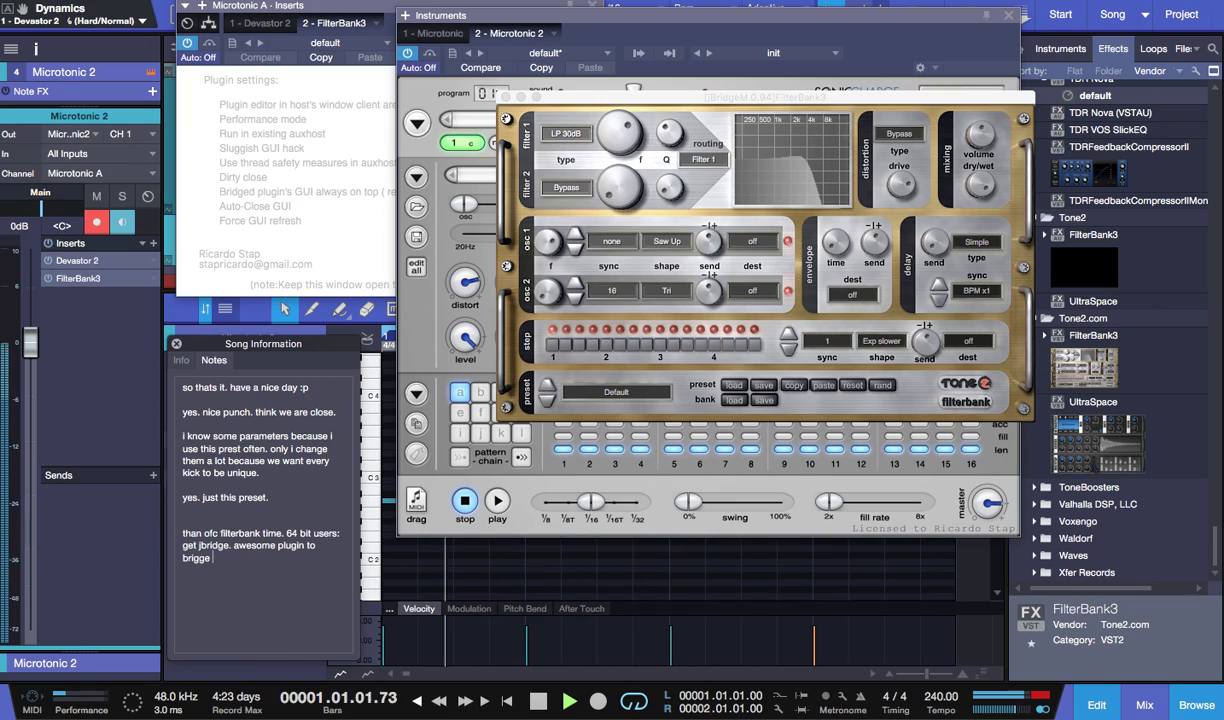
key("BackSpace")
key("BackSpace")
key("BackSpace")
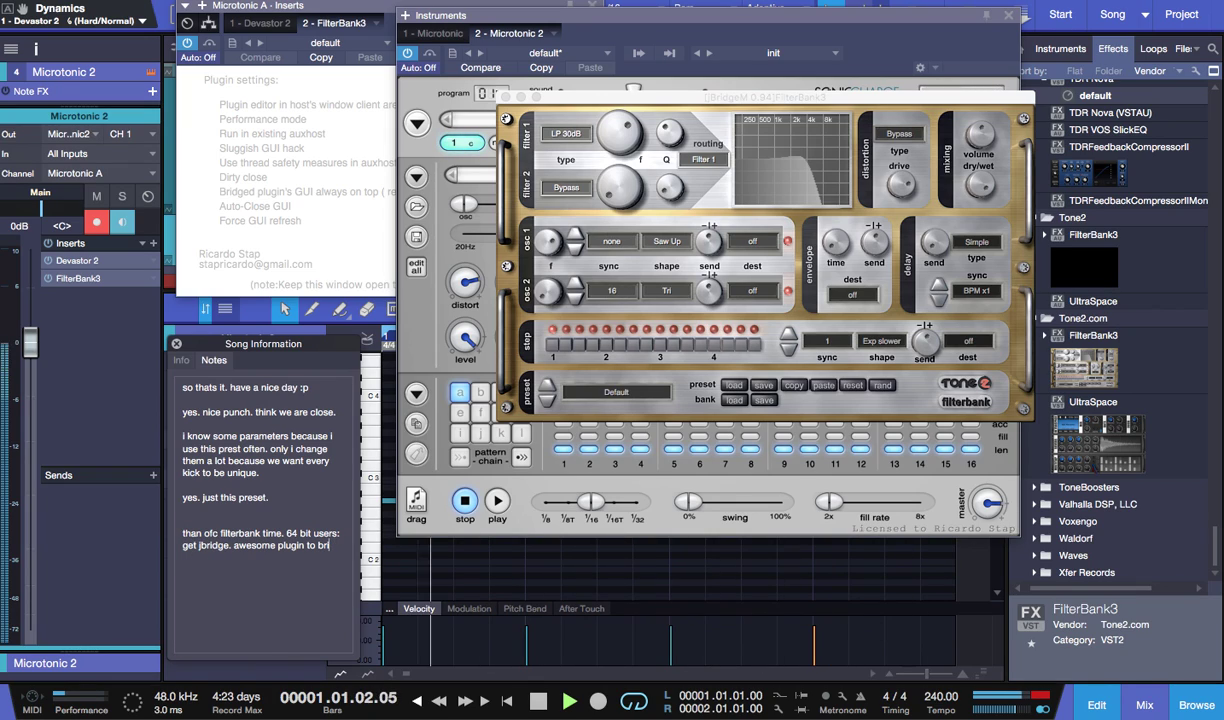
type("dge your")
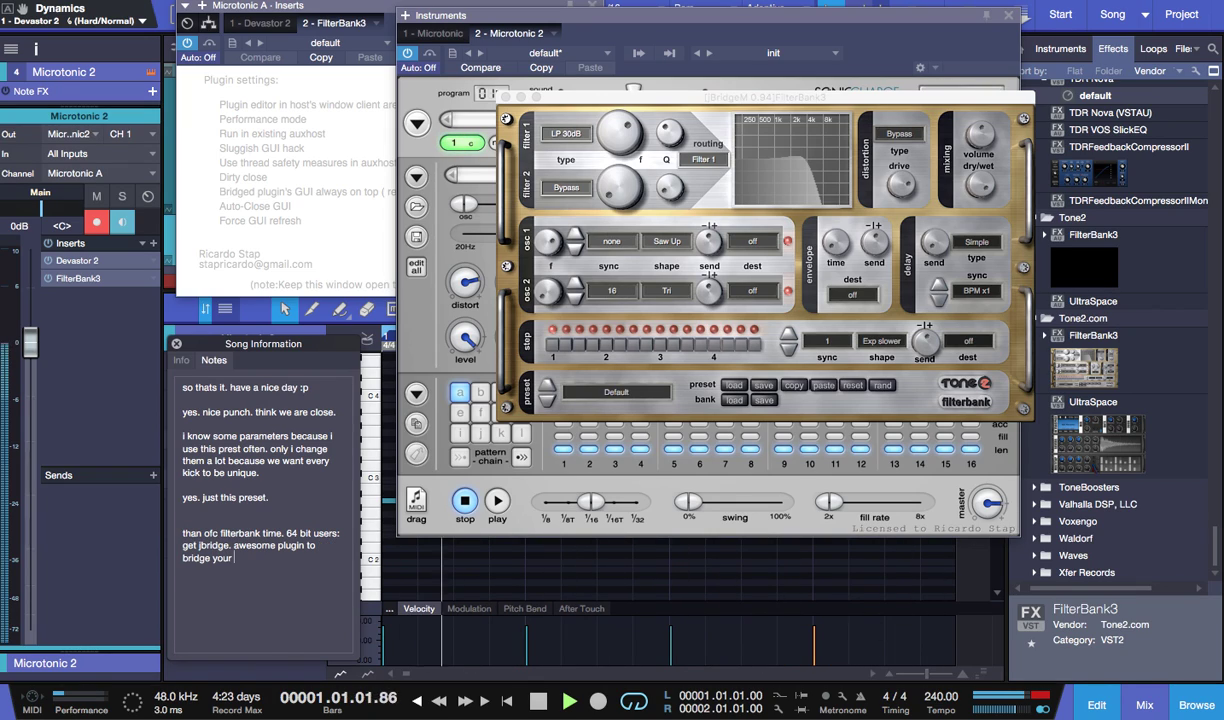
type(" 32 ")
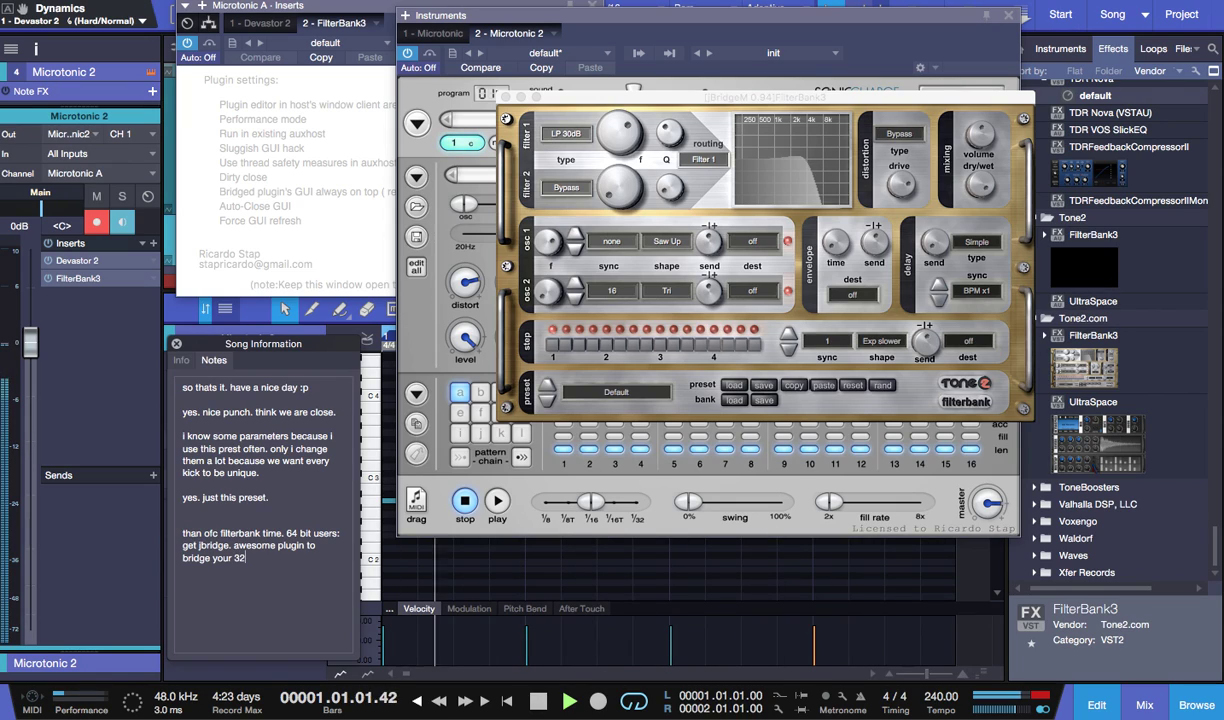
type("plugs.")
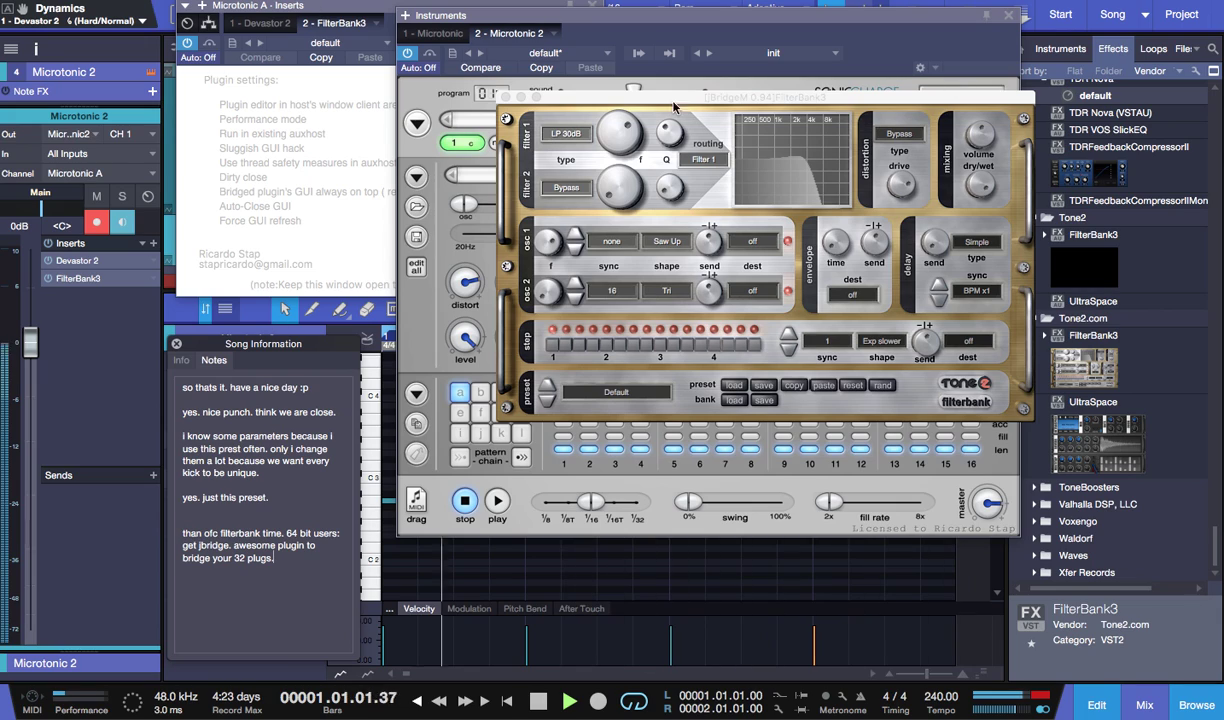
- Set FilterBank3's distortion type to Tube amp and its drive to about 0.94
left_click(895, 134)
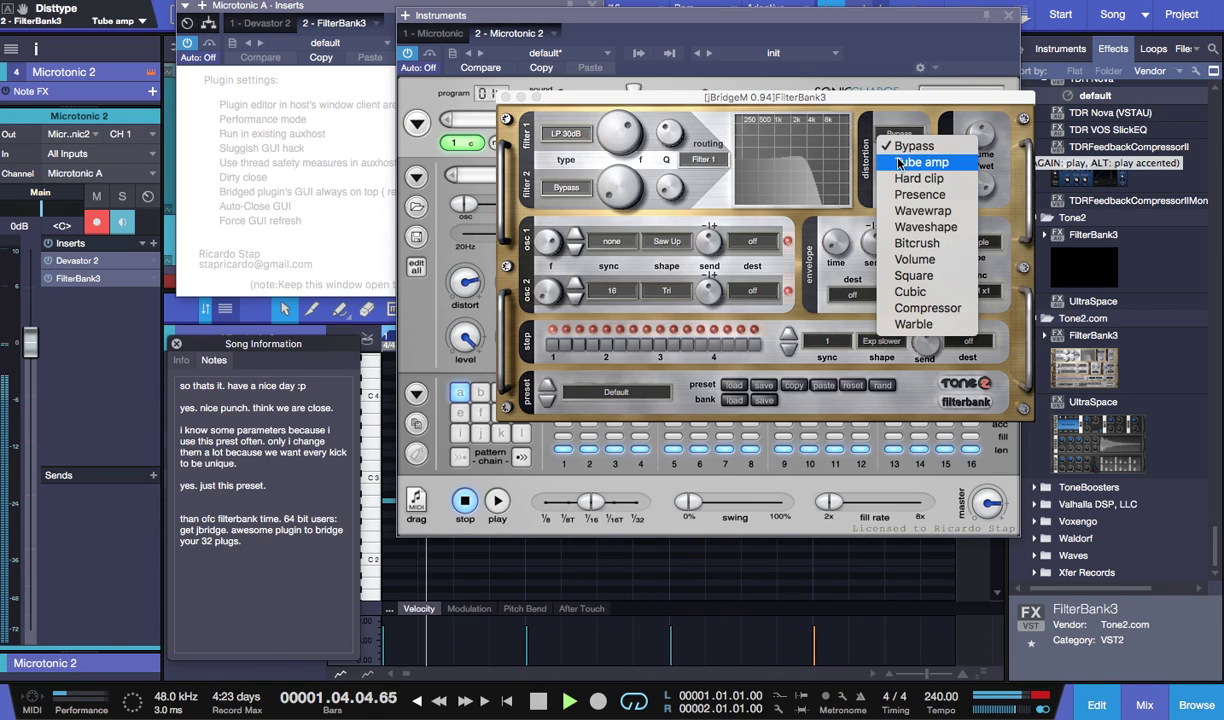
left_click(900, 168)
left_click_drag(899, 168, 901, 180)
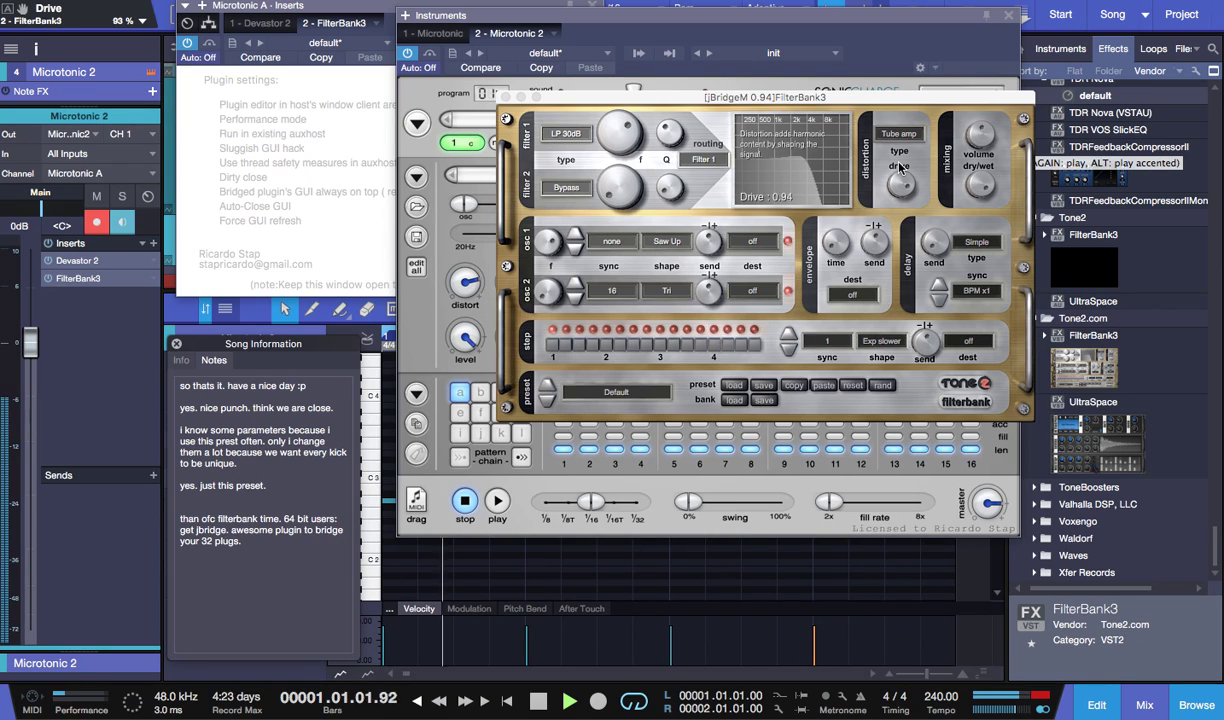
- Change filter 1 in FilterBank3 to the Comb1 type and set the routing to Filter 1+2
left_click(581, 139)
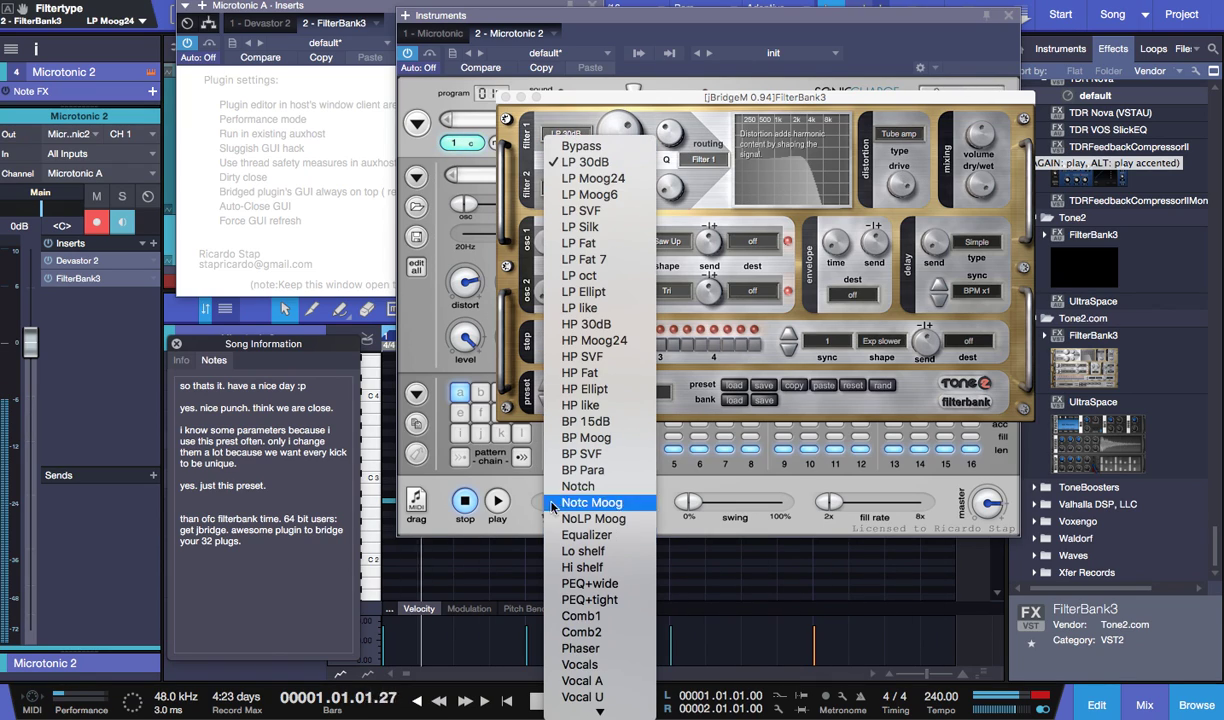
left_click(557, 617)
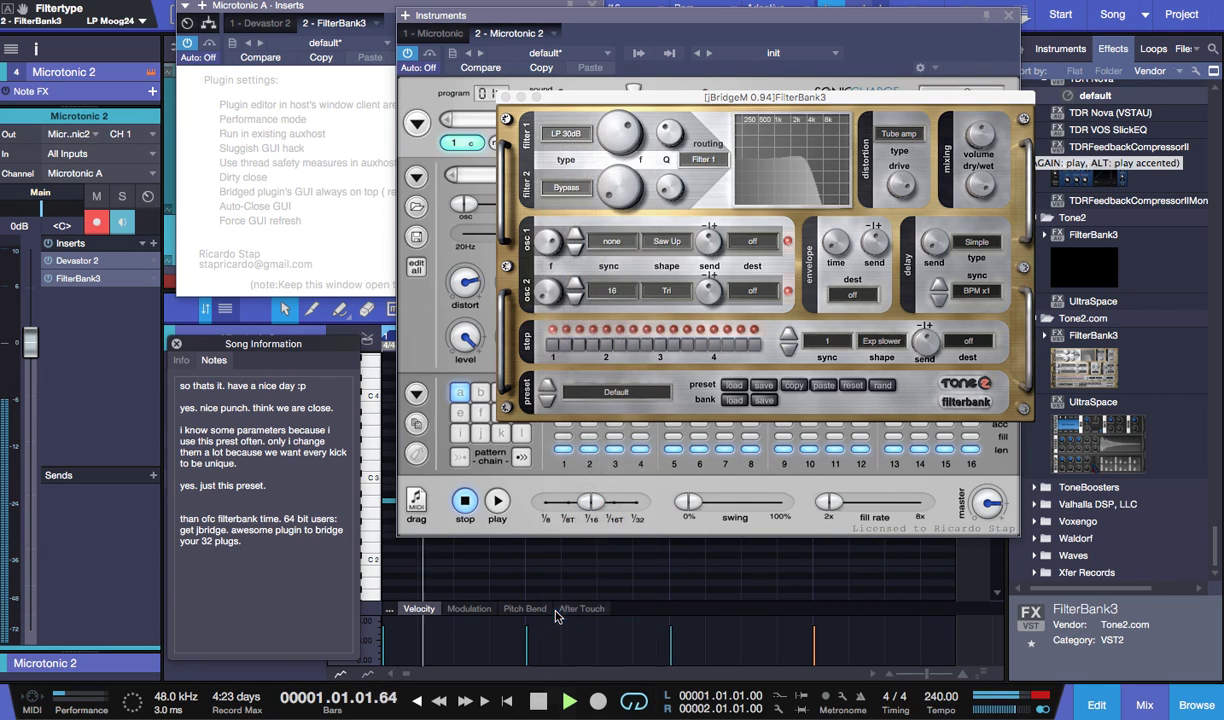
left_click(703, 160)
left_click(718, 236)
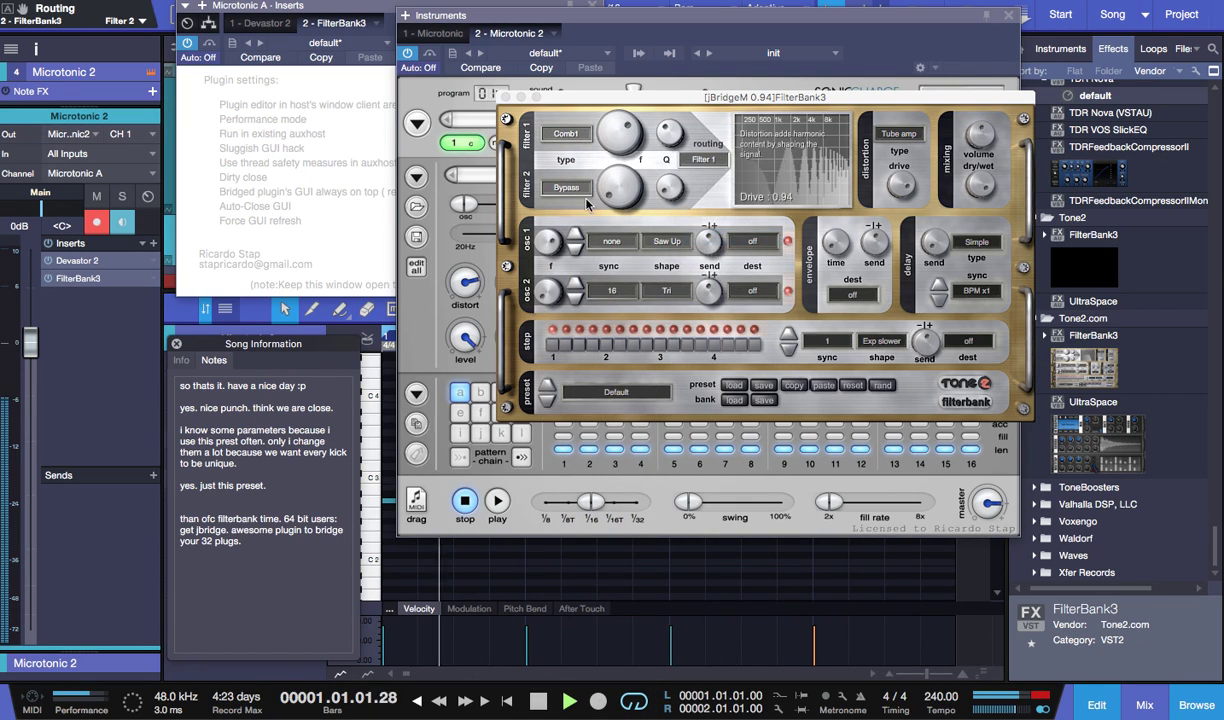
- Set the type of filter 2 in FilterBank3 to Vocal A
left_click(566, 189)
scroll(585, 590, "down", 5)
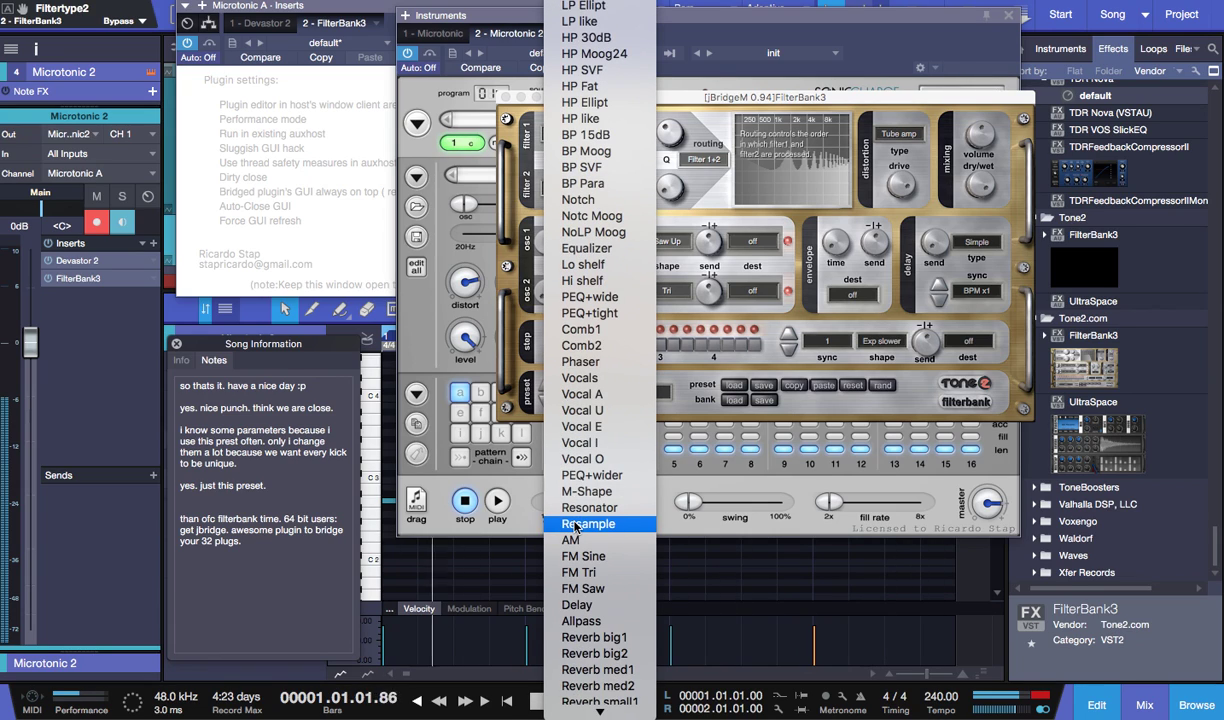
left_click(590, 394)
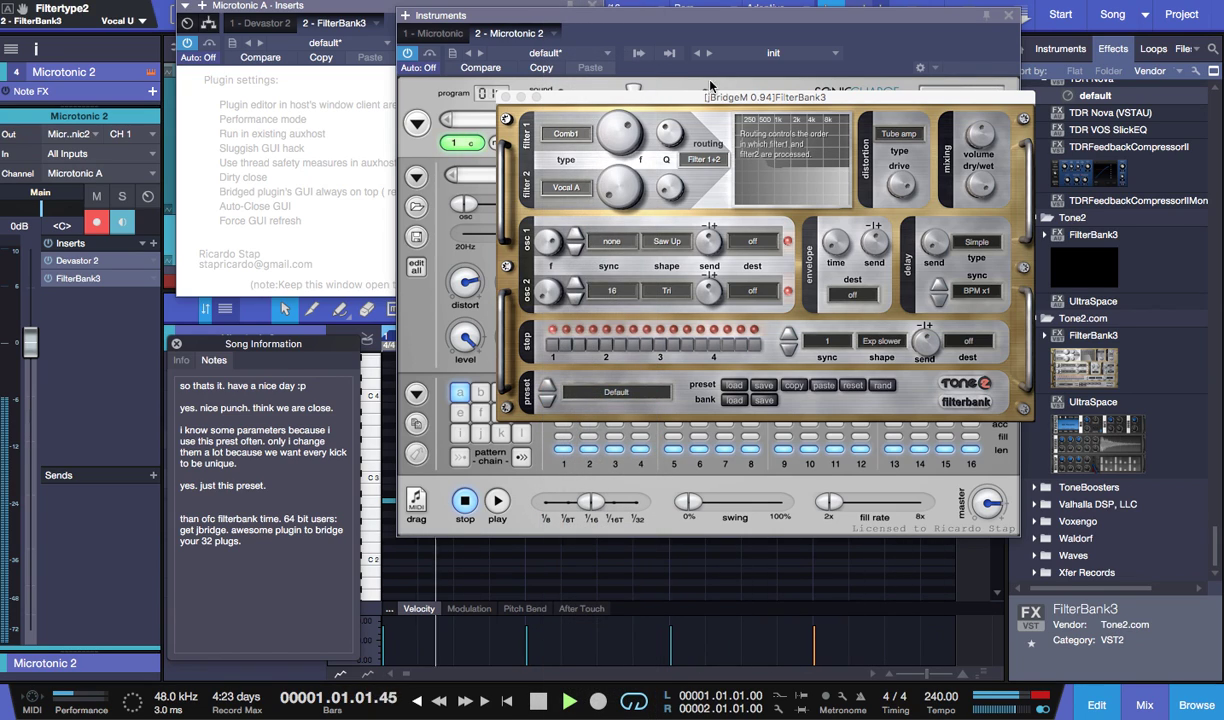
- Set filter 1's cutoff to about 417 Hz and adjust filter 2's cutoff and its resonance to about 0.19
left_click(622, 138)
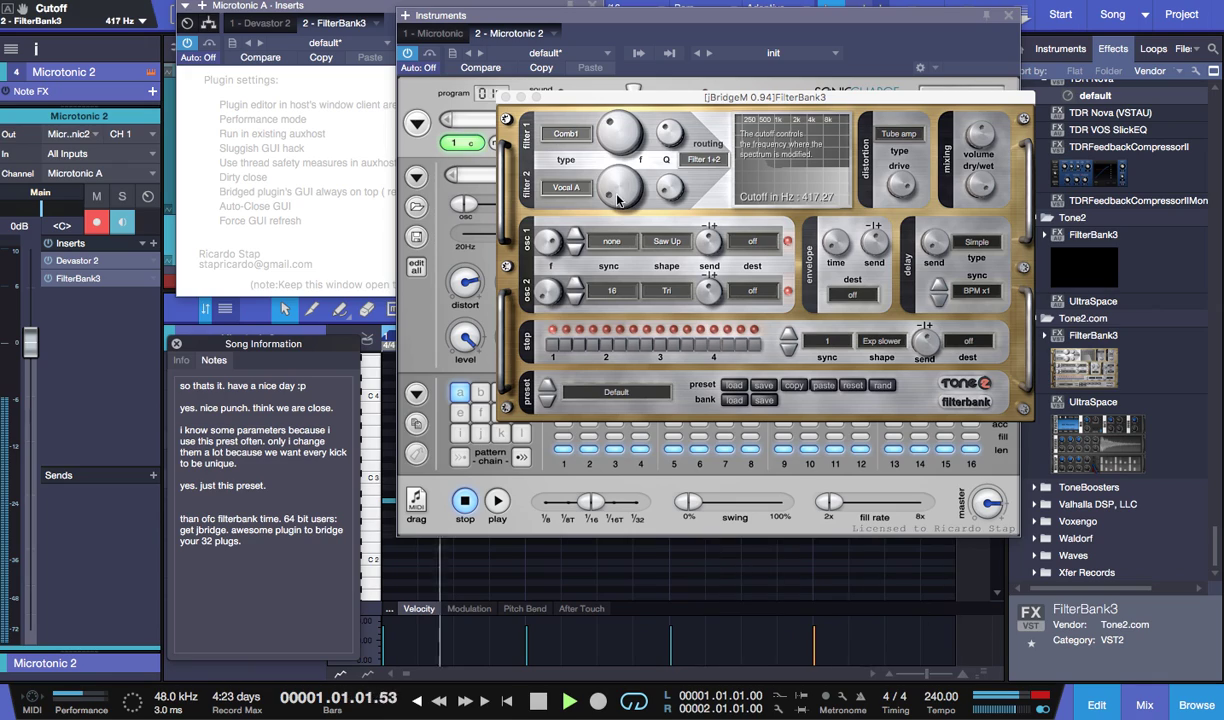
left_click_drag(614, 227, 614, 100)
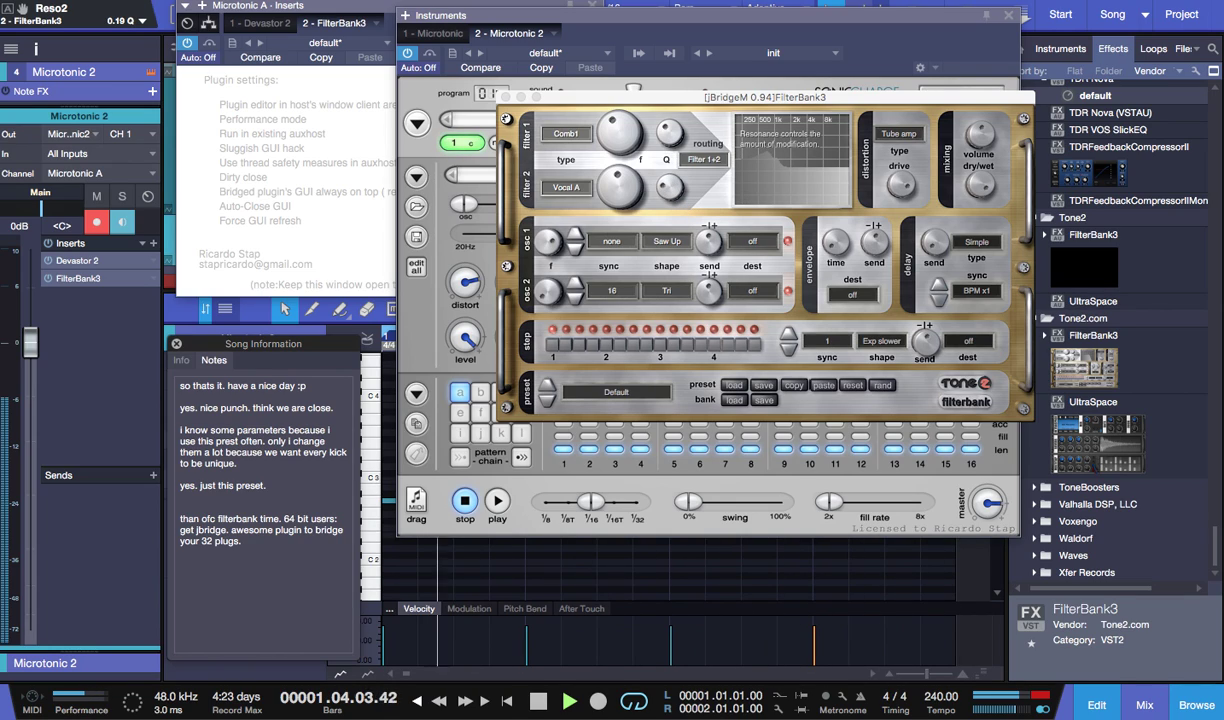
left_click(673, 187)
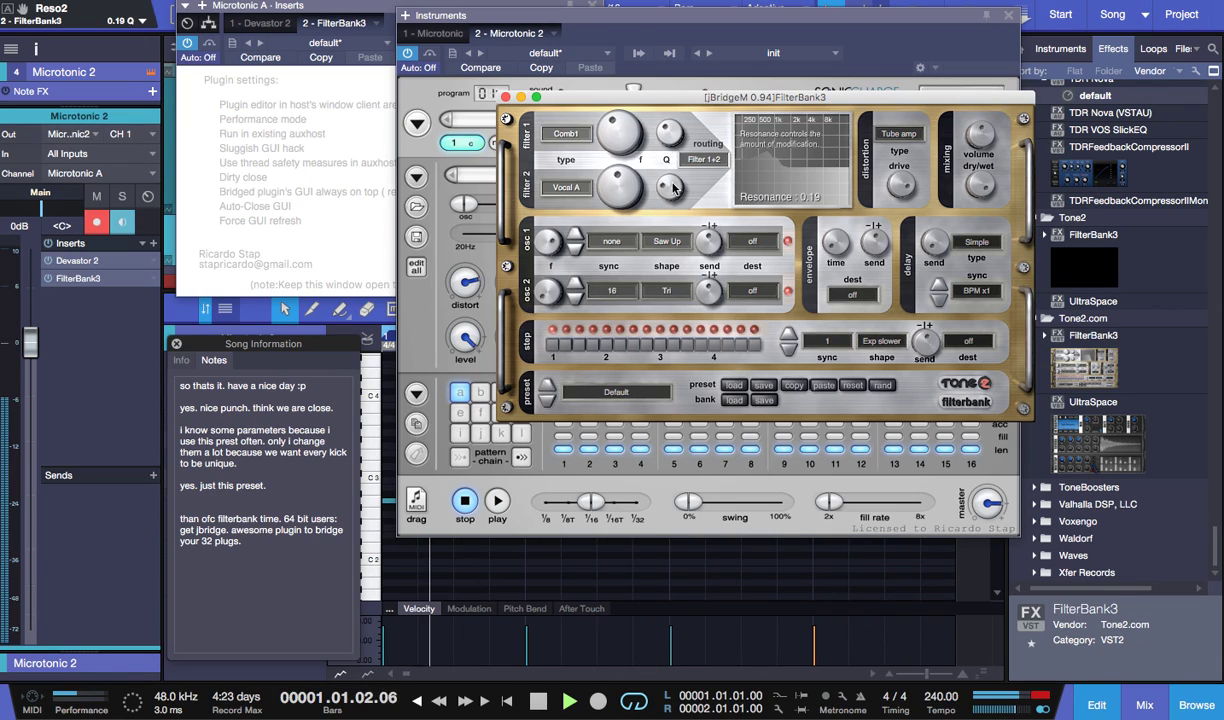
mouse_move(673, 187)
left_mouse_down()
mouse_move(673, 131)
mouse_move(678, 182)
left_mouse_up()
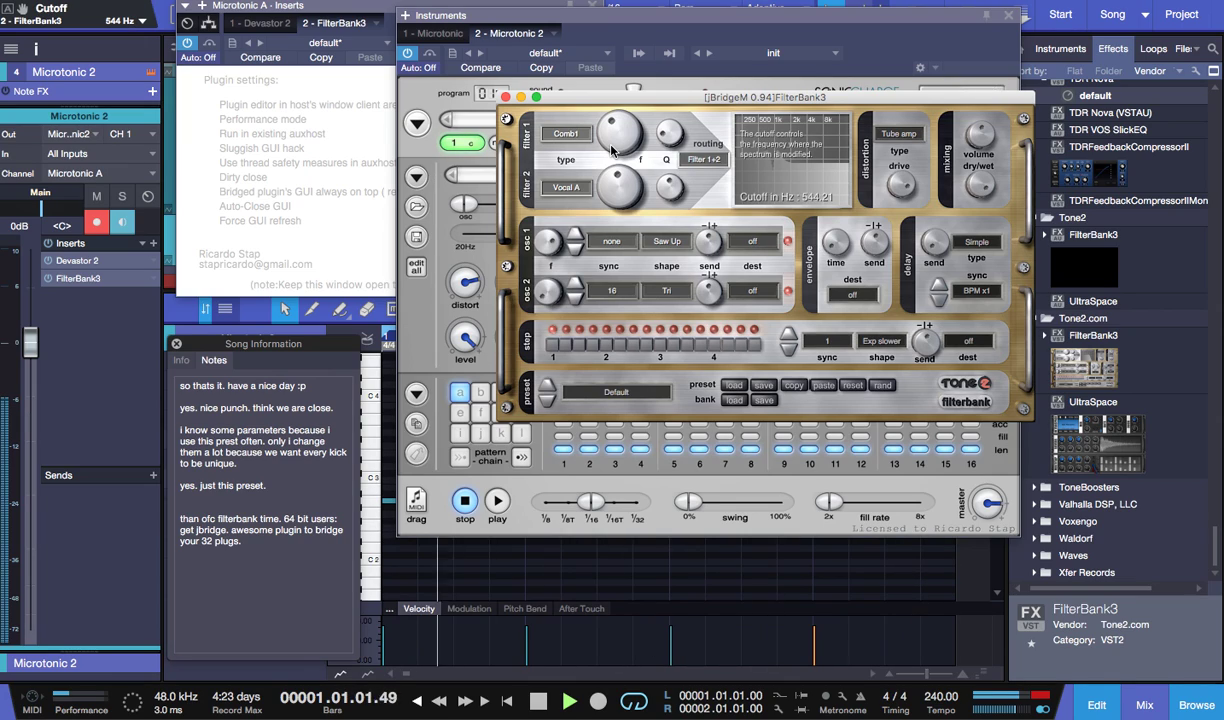
- Retune filter 1's cutoff to about 544 Hz while readjusting filter 2's cutoff
mouse_move(611, 149)
left_mouse_down()
mouse_move(607, 165)
mouse_move(606, 152)
left_mouse_up()
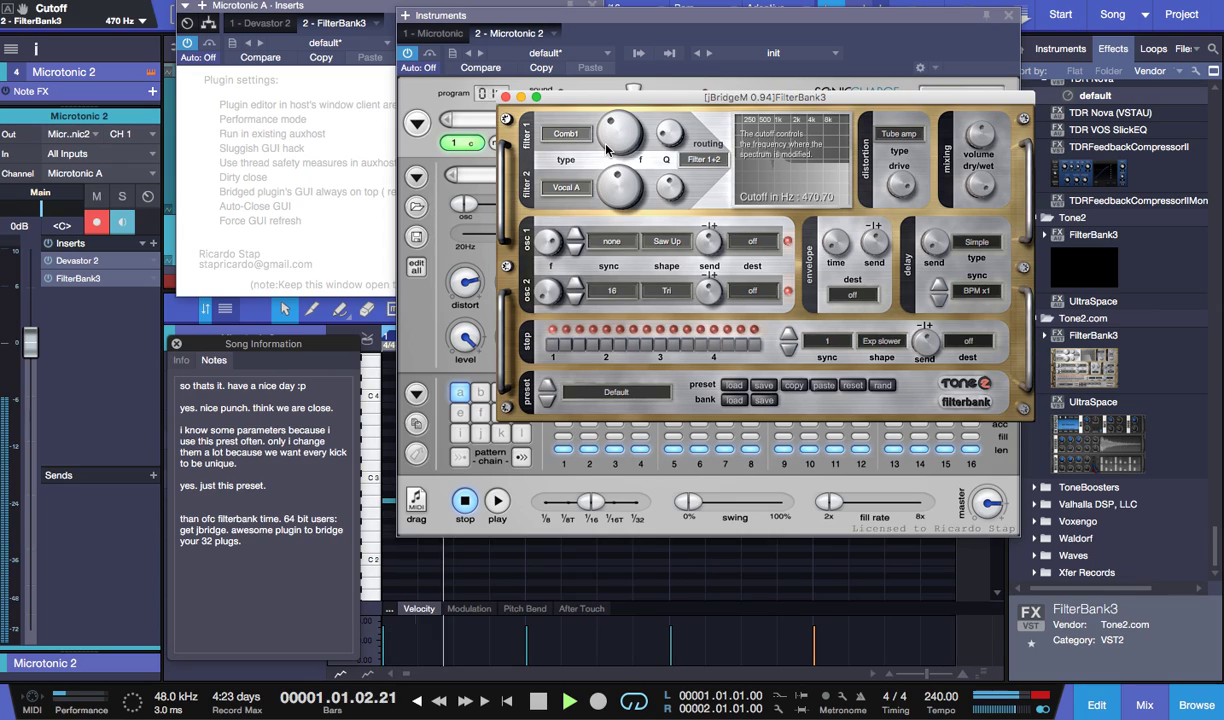
left_click_drag(617, 197, 617, 205)
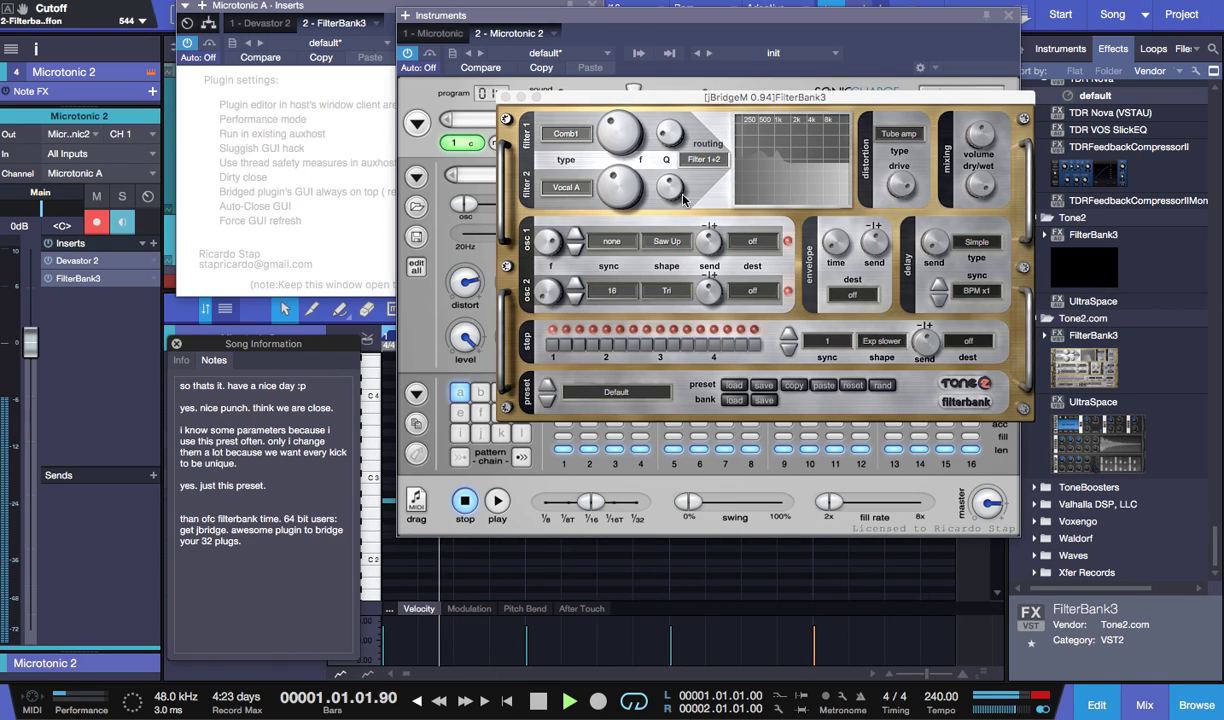
left_click_drag(612, 177, 621, 179)
left_click(621, 119)
left_click_drag(621, 117, 621, 115)
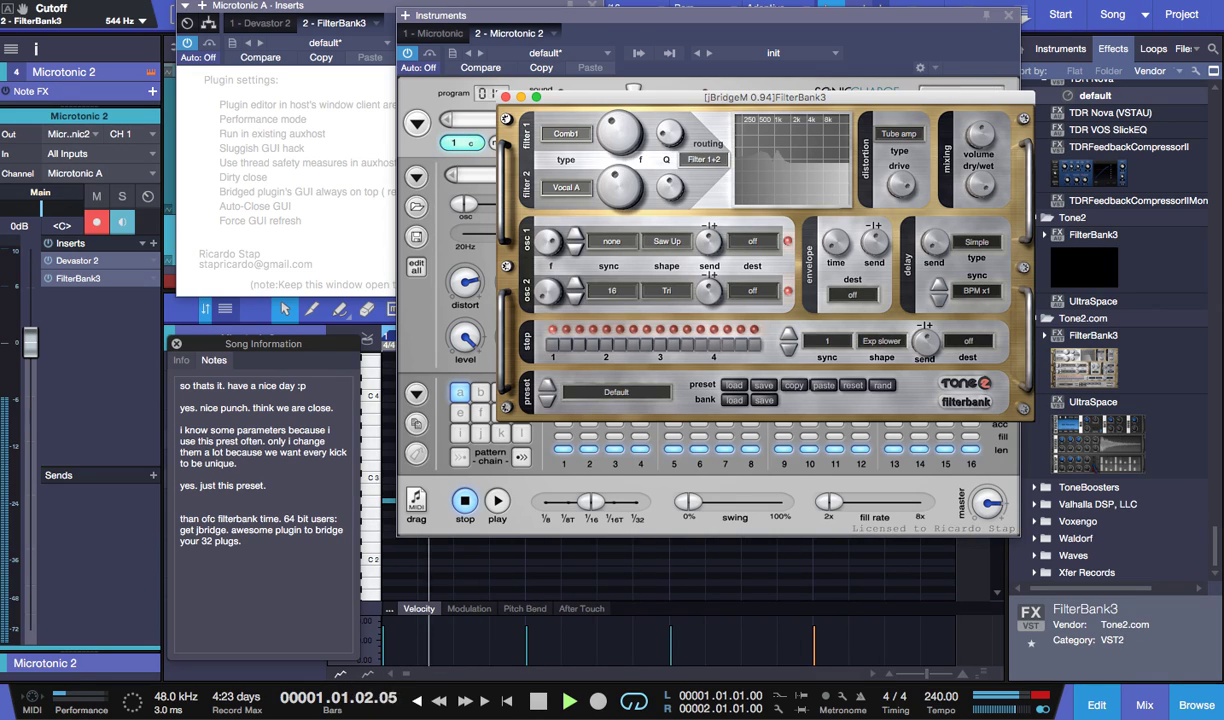
- Fine-tune filter 1's cutoff and raise FilterBank3's output volume to about 59%
left_click(330, 712)
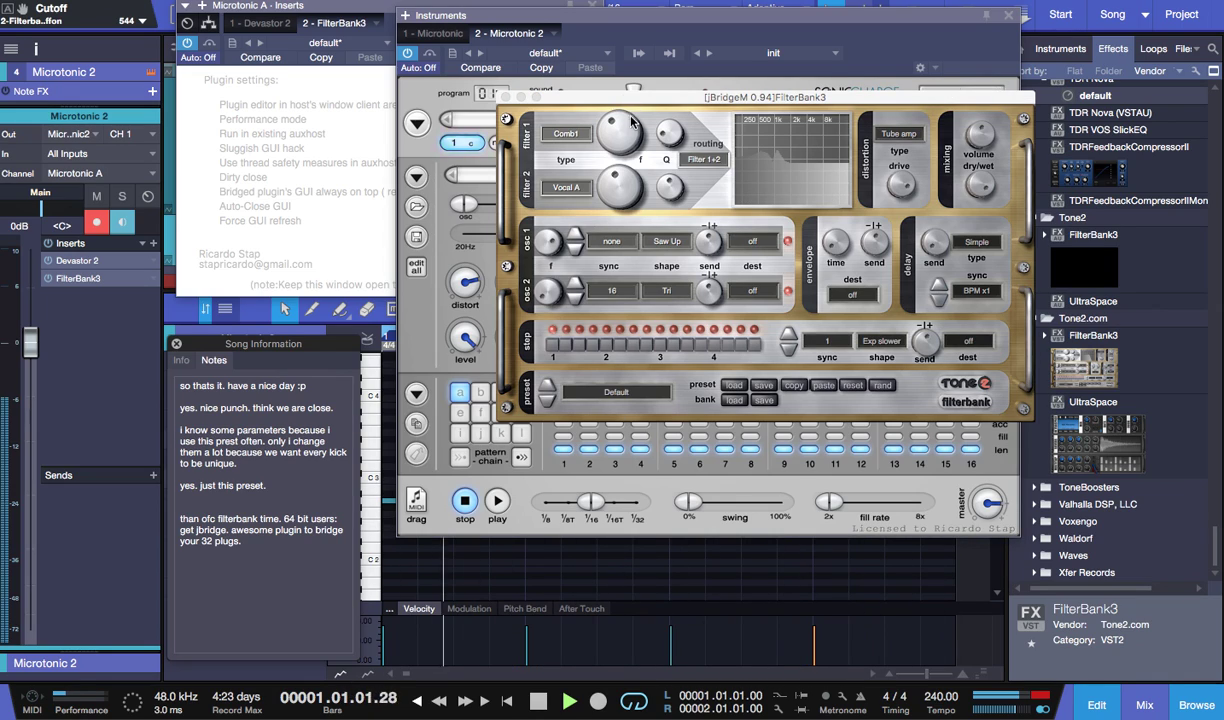
left_click_drag(624, 139, 624, 143)
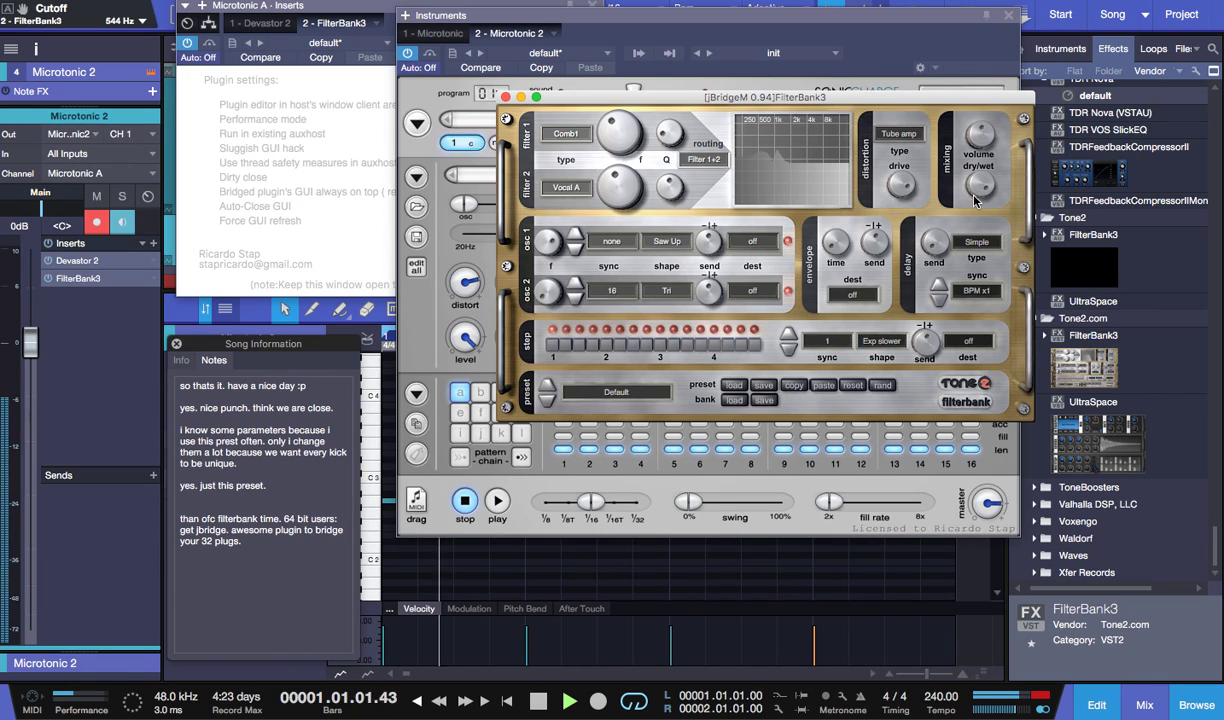
mouse_move(982, 122)
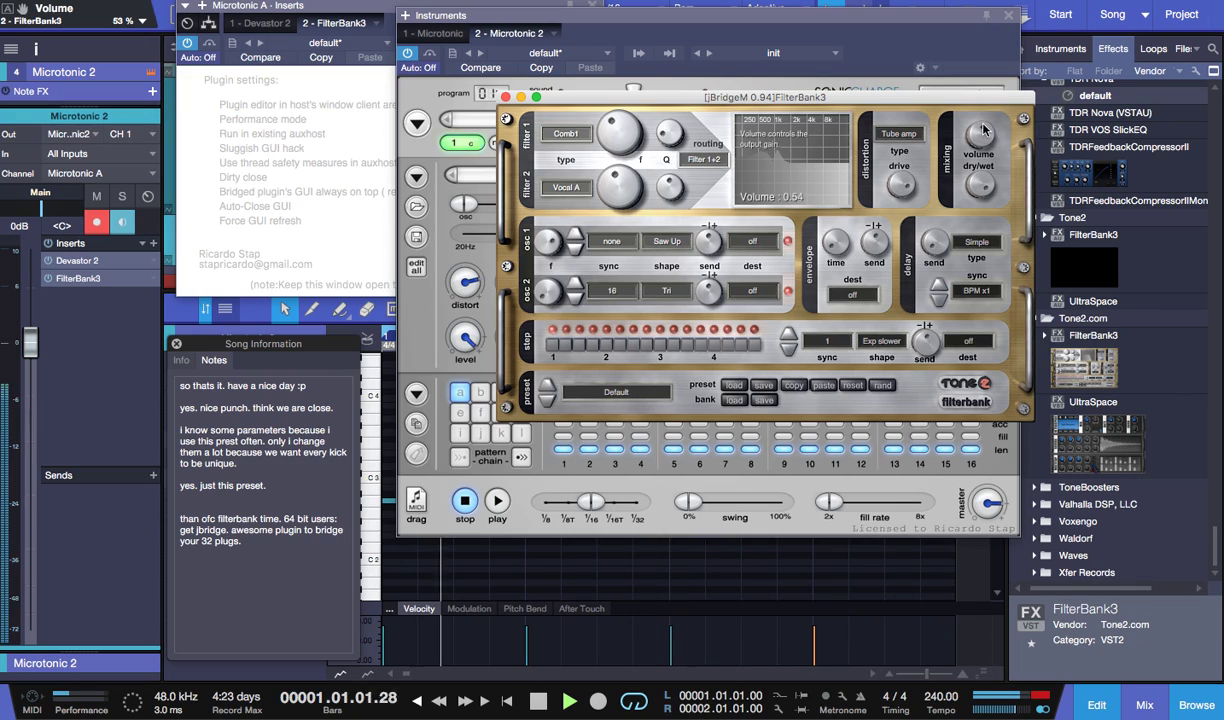
left_click_drag(982, 122, 981, 120)
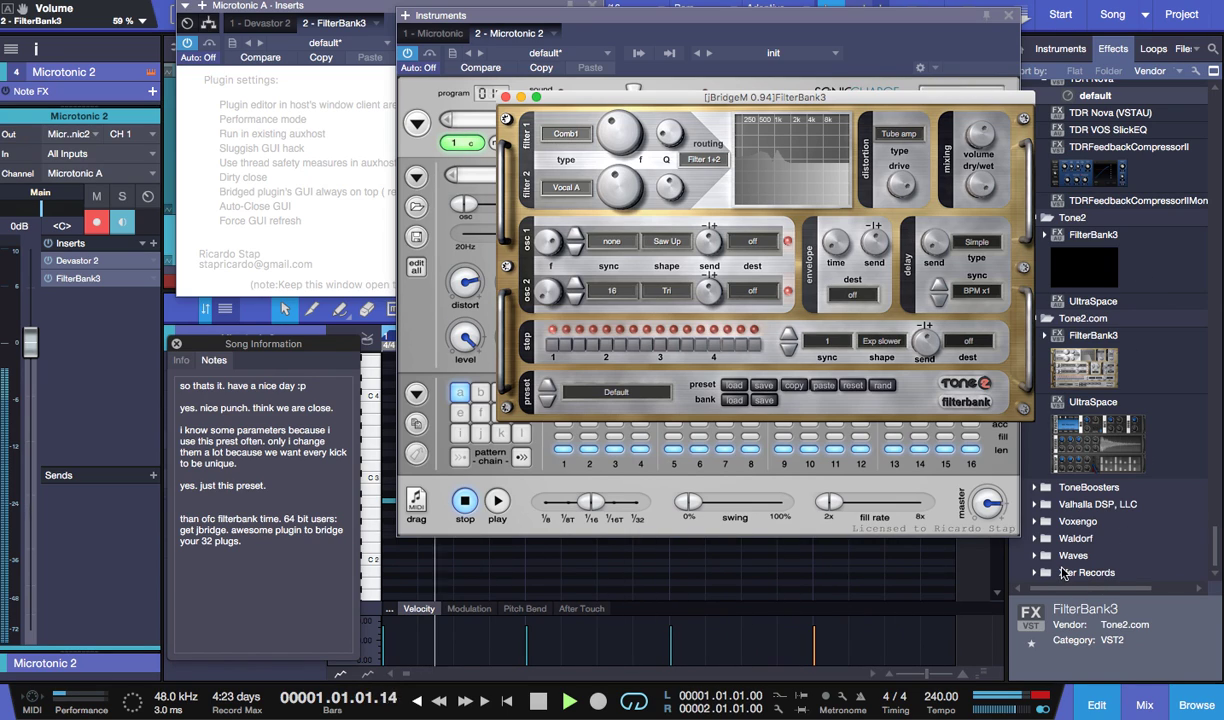
- Insert FabFilter Saturn after FilterBank3 on the Microtonic 2 channel and close the FilterBank3 editor window
scroll(1142, 401, "up", 20)
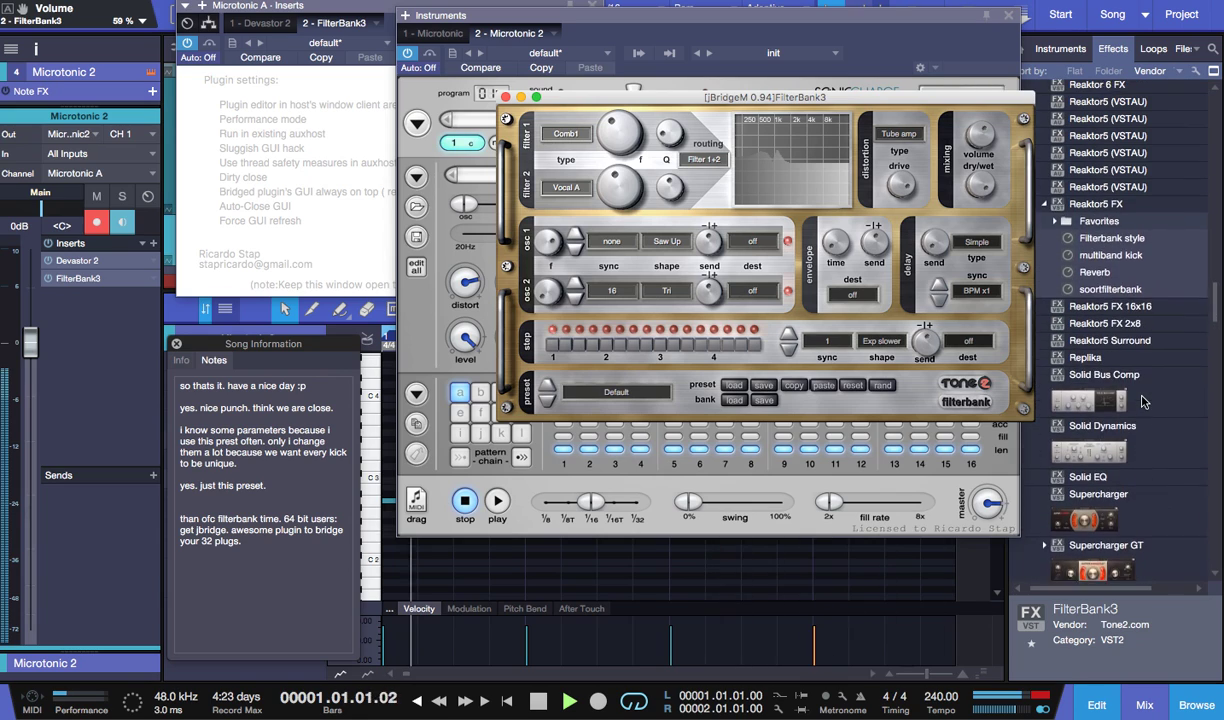
scroll(1142, 401, "up", 20)
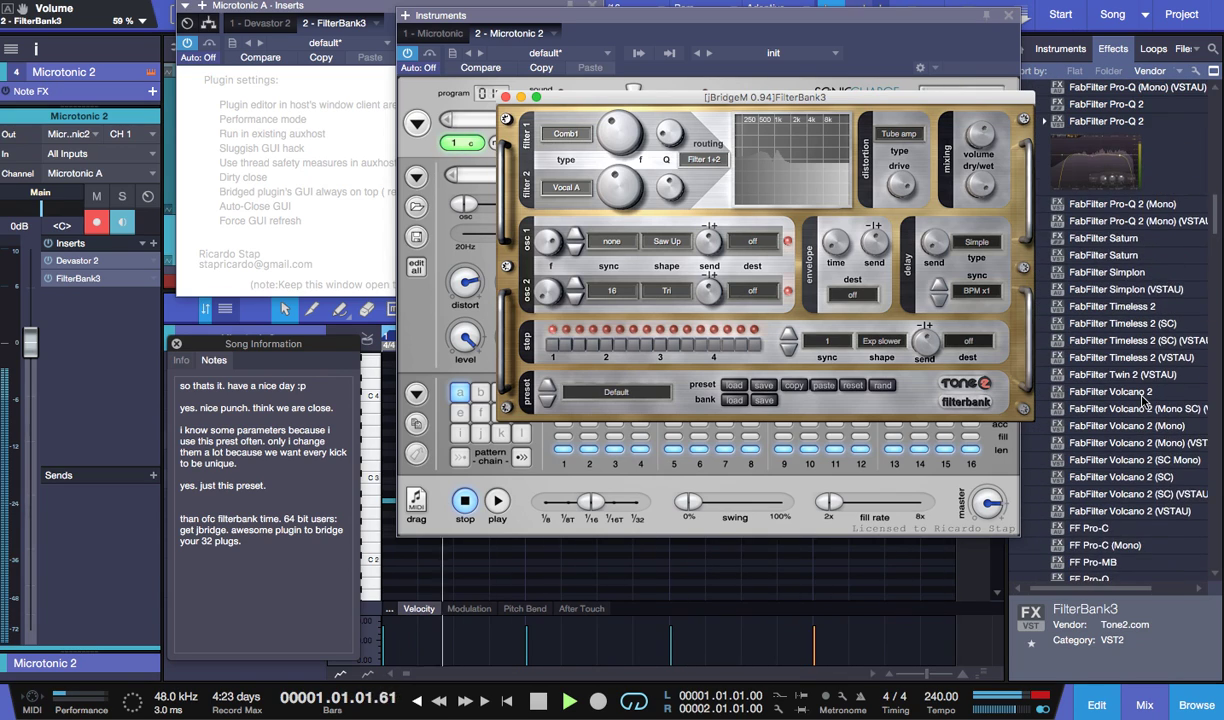
scroll(1142, 401, "down", 4)
scroll(1142, 401, "down", 2)
left_click(1088, 238)
left_click_drag(1088, 238, 110, 358)
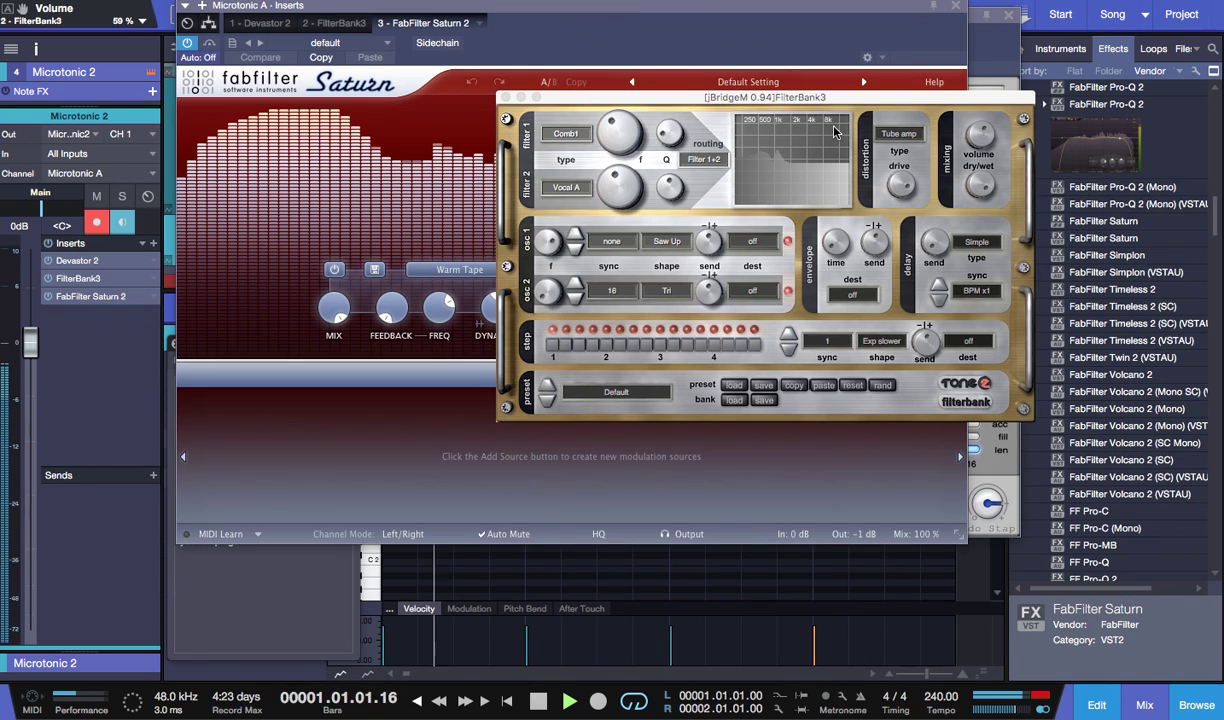
left_click(505, 97)
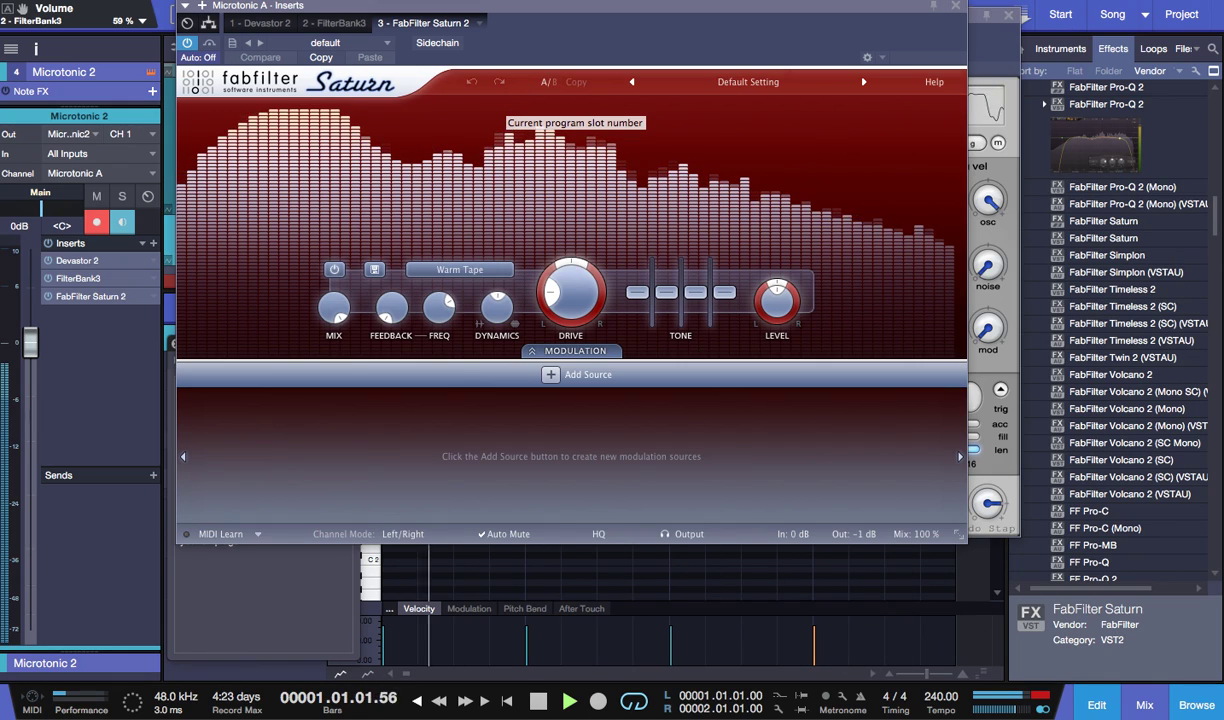
- Load the Rectoning O preset from Saturn's Guitar Amps, Lead category
left_click(752, 82)
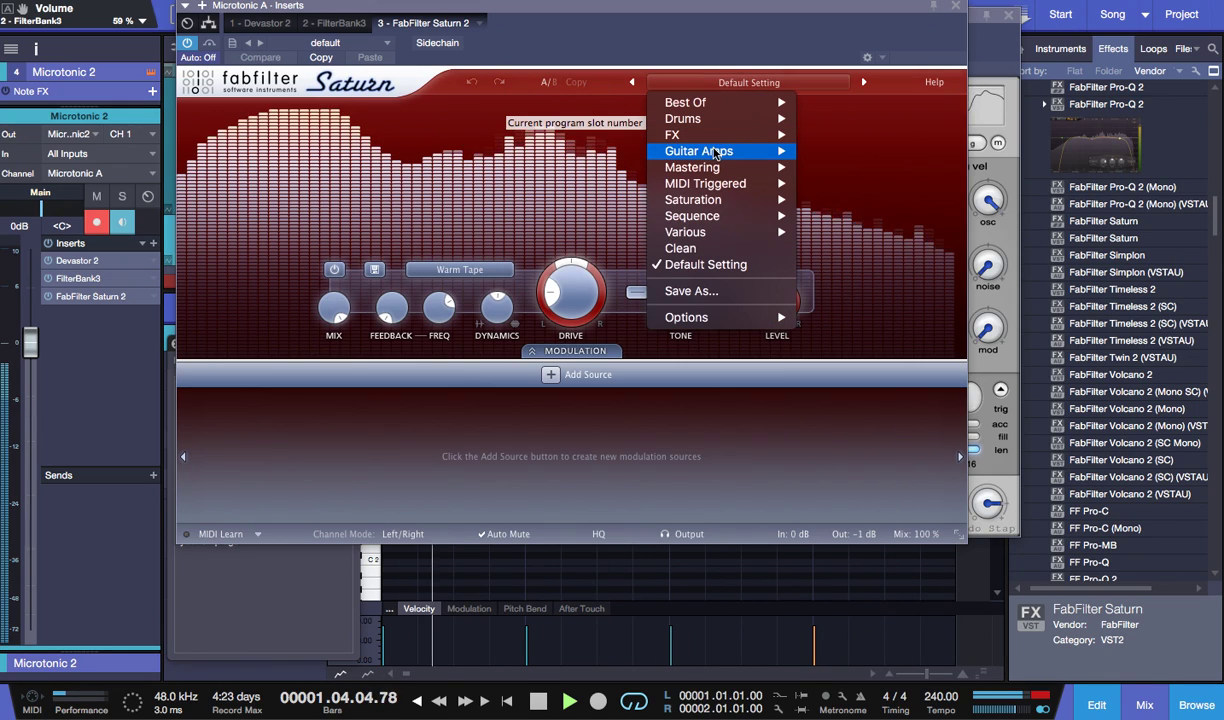
mouse_move(715, 153)
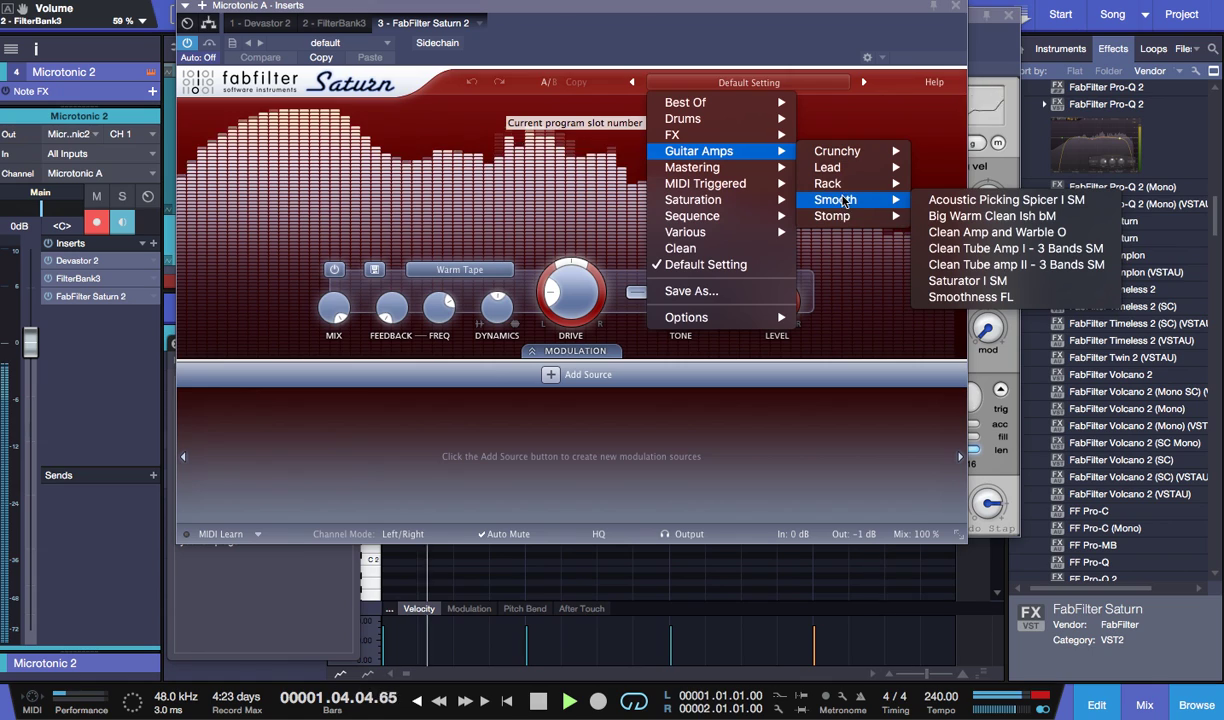
mouse_move(843, 185)
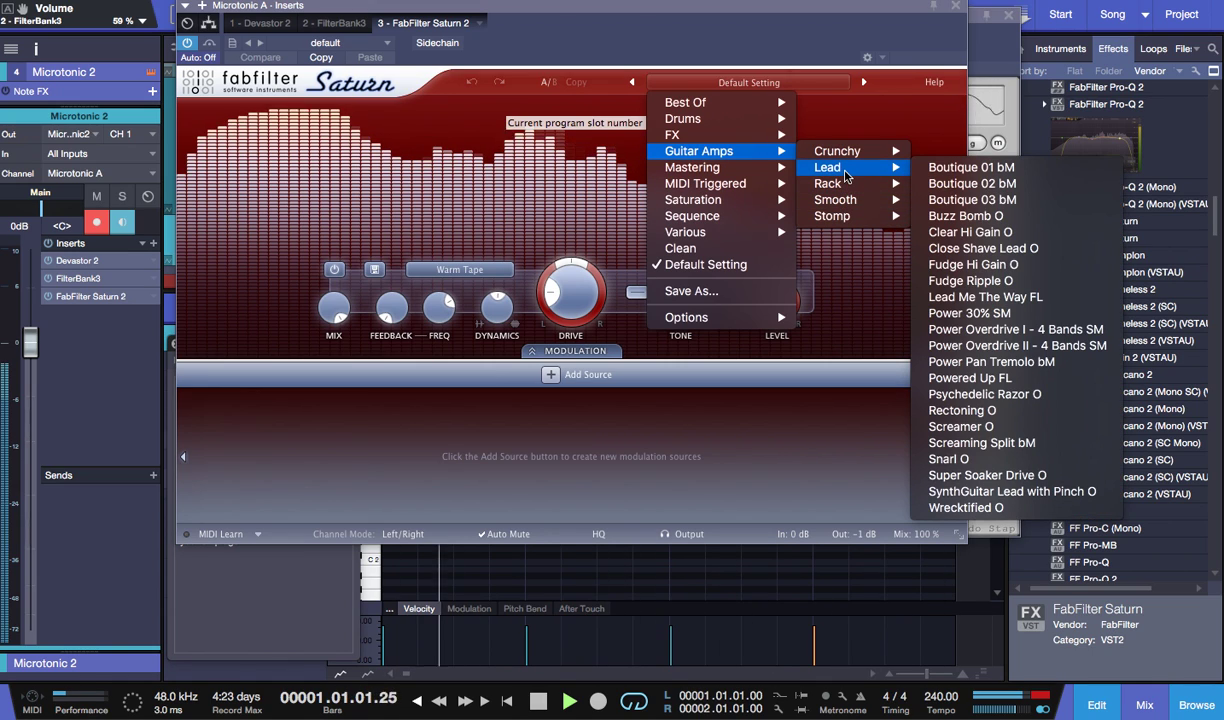
left_click(965, 410)
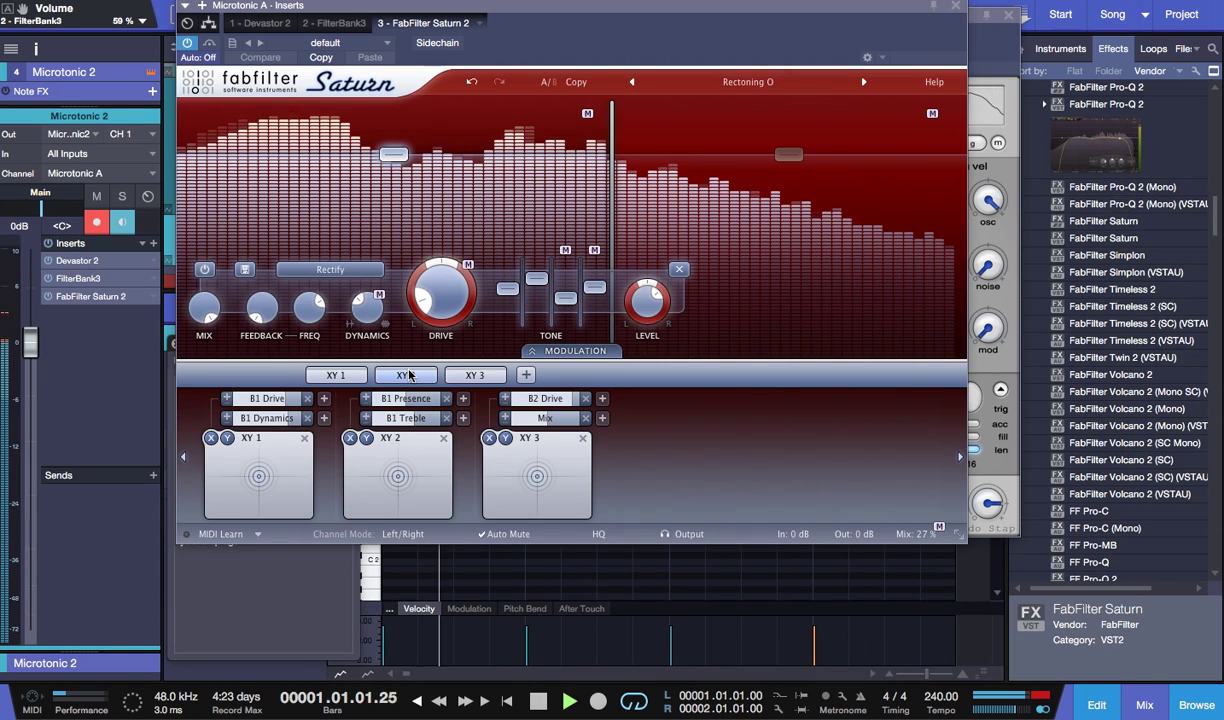
mouse_move(309, 316)
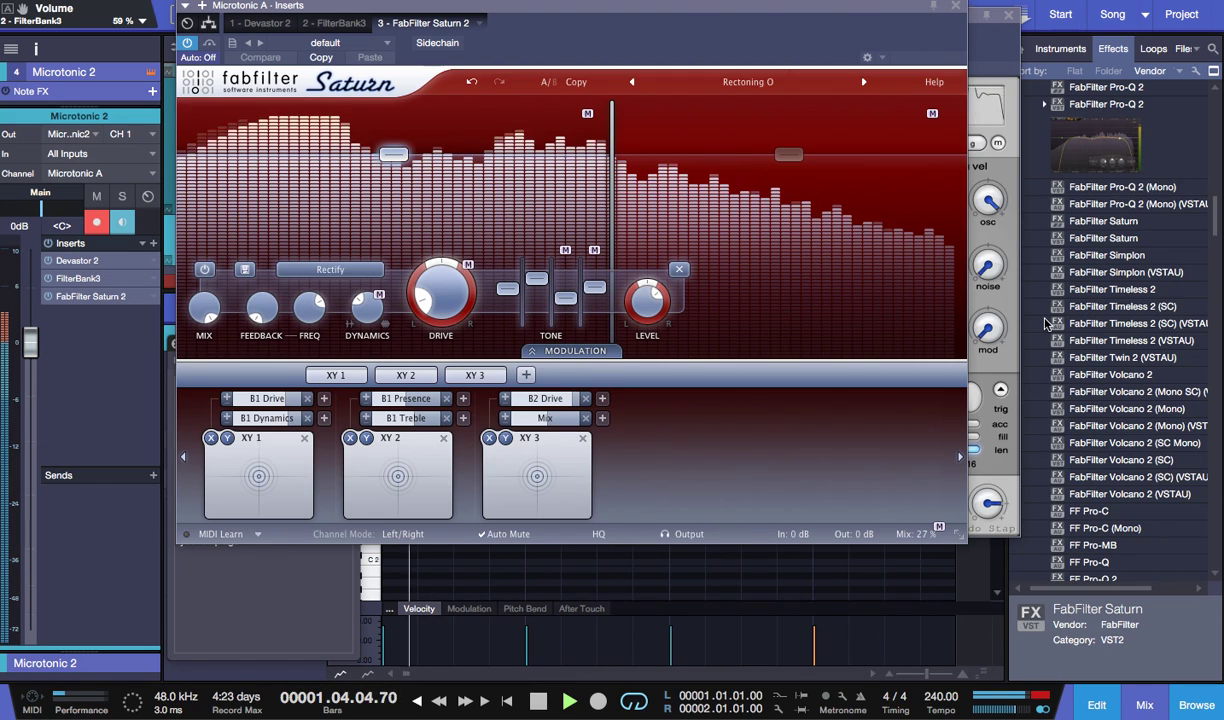
- Insert PreSonus Pro EQ after FabFilter Saturn 2 on the Microtonic 2 channel
scroll(1101, 296, "down", 15)
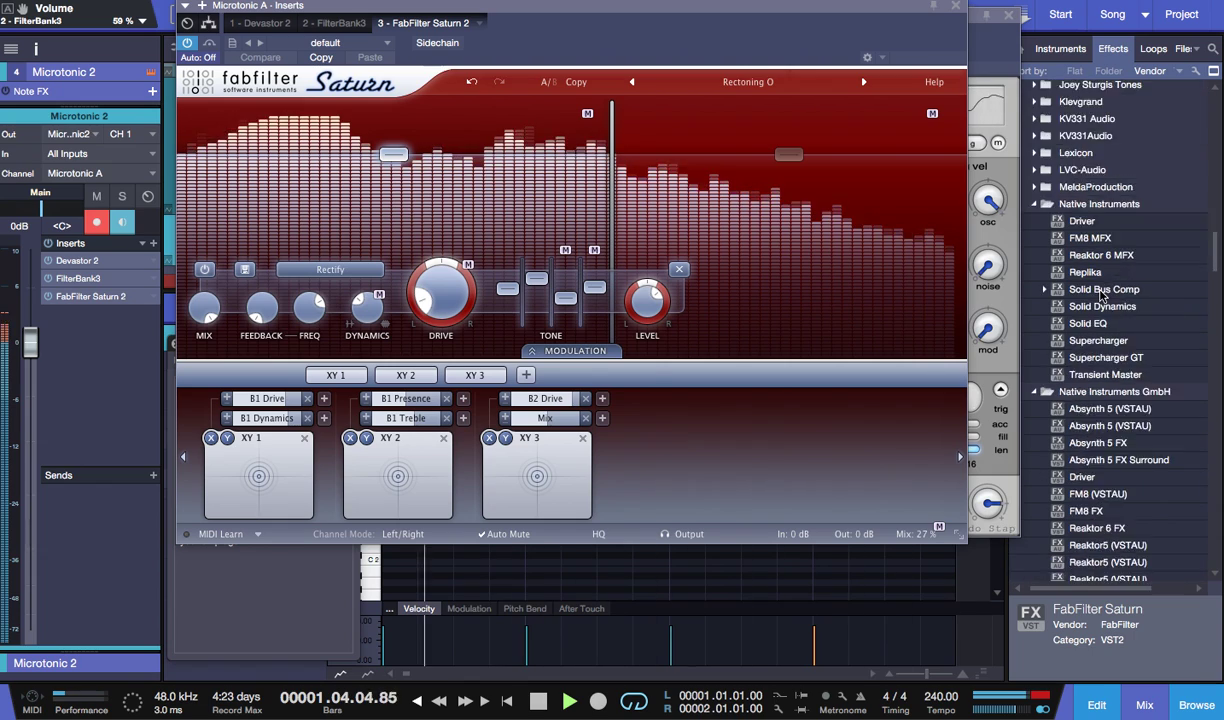
scroll(1101, 296, "down", 10)
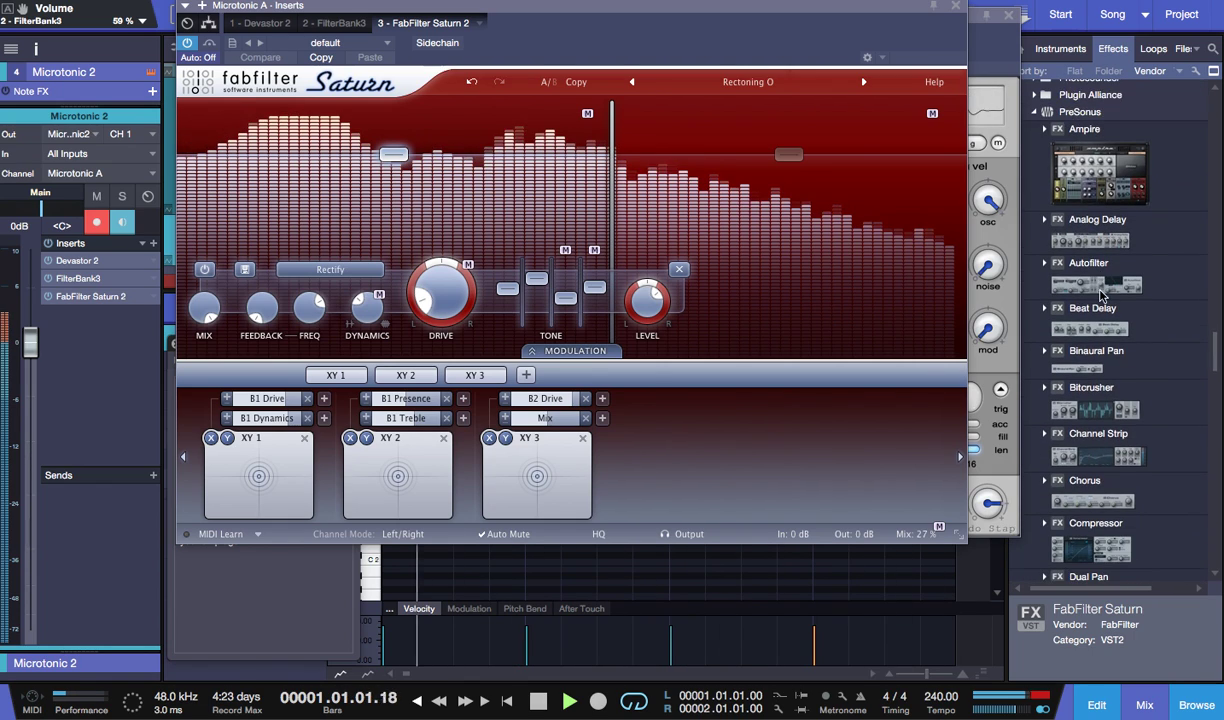
scroll(1101, 296, "down", 5)
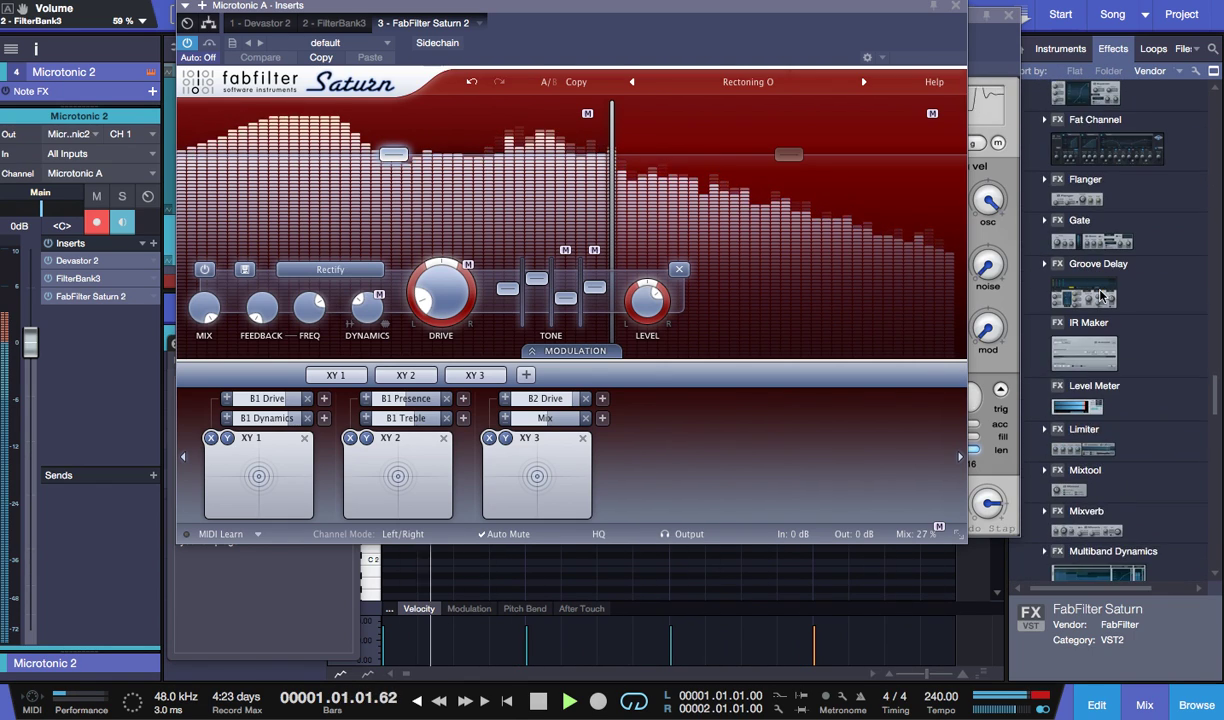
scroll(1101, 296, "down", 6)
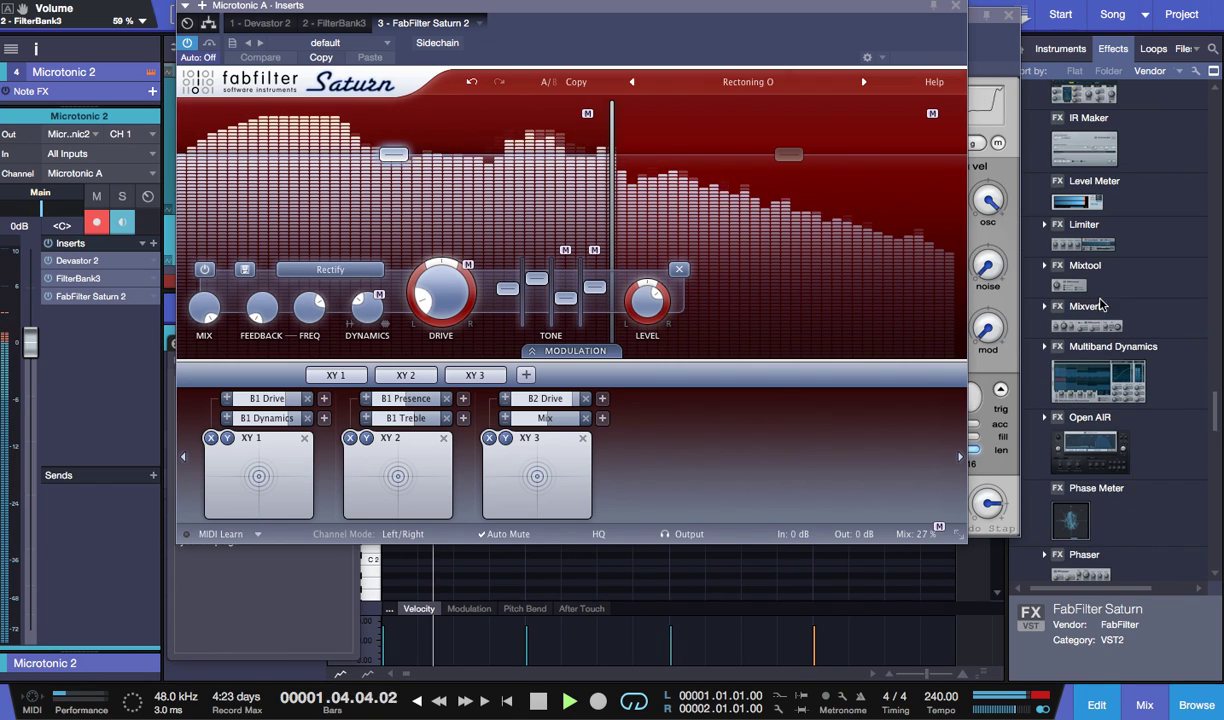
left_click_drag(1094, 451, 86, 396)
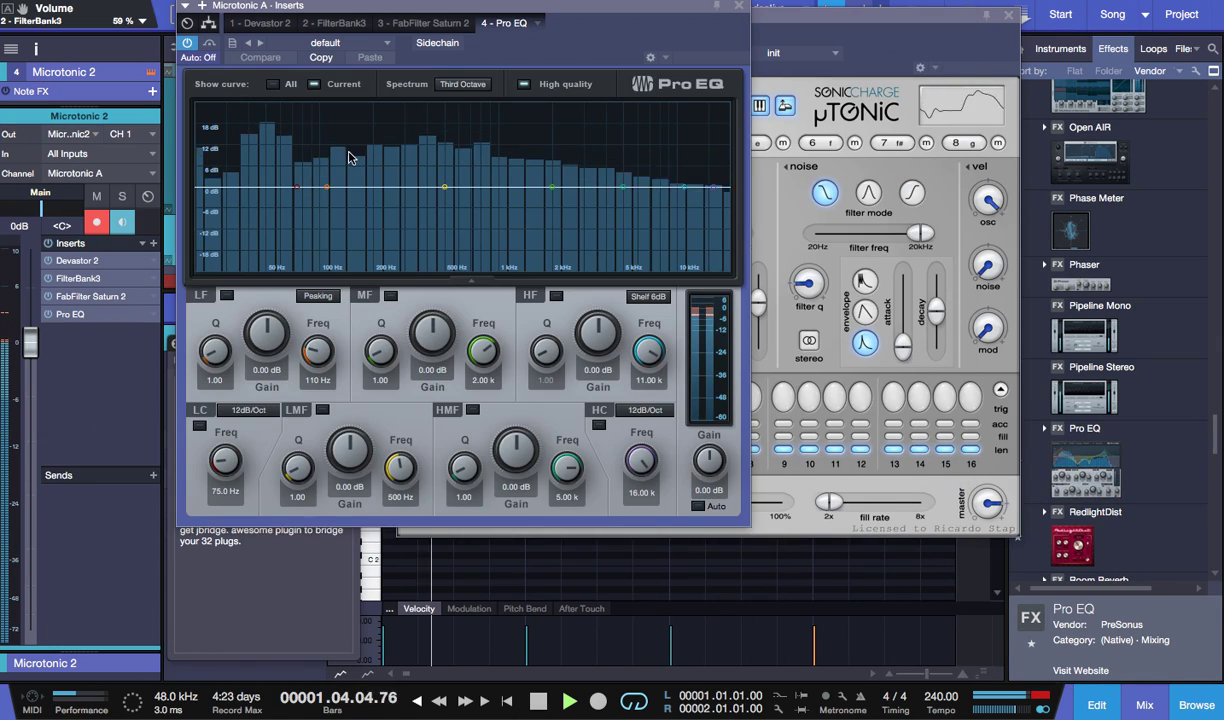
- Boost Pro EQ's low-frequency band by about 6.35 dB at about 57.9 Hz
left_click_drag(297, 186, 267, 180)
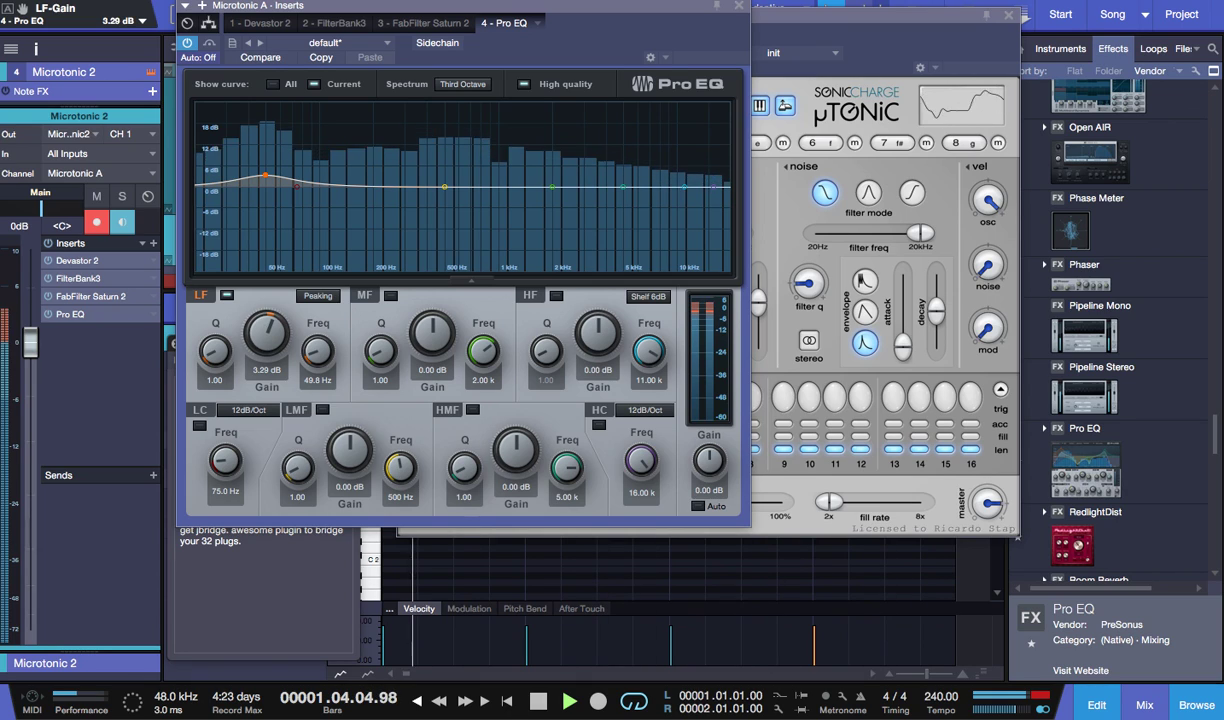
left_click_drag(265, 178, 264, 166)
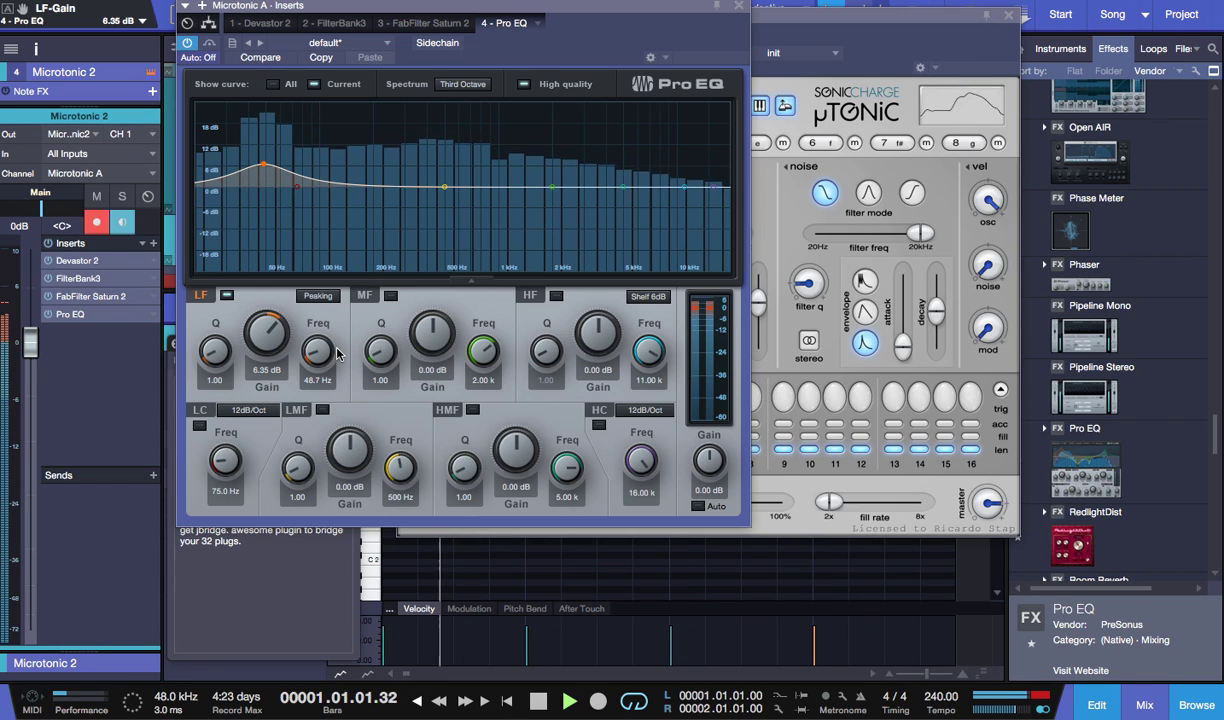
left_click_drag(336, 356, 328, 351)
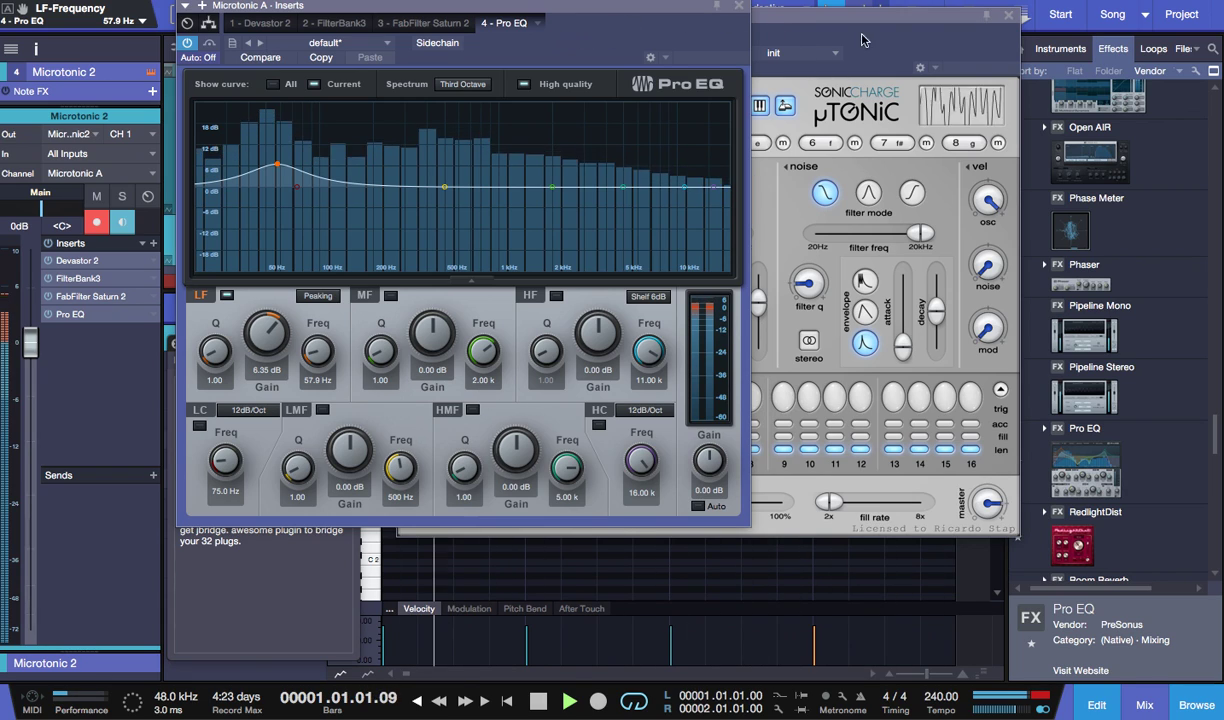
- Bring the Microtonic 2 editor forward and retune its equalizer frequency to about 619 Hz
left_click(775, 120)
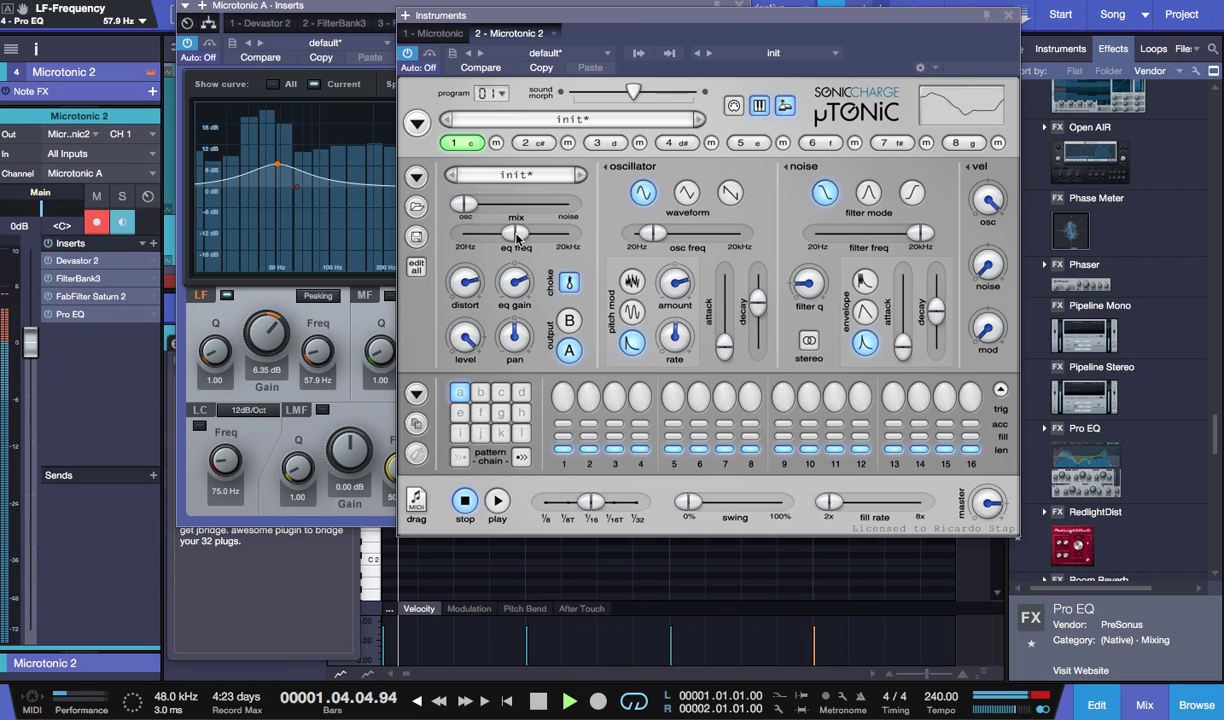
mouse_move(516, 237)
mouse_move(516, 237)
left_mouse_down()
mouse_move(500, 237)
mouse_move(517, 237)
left_mouse_up()
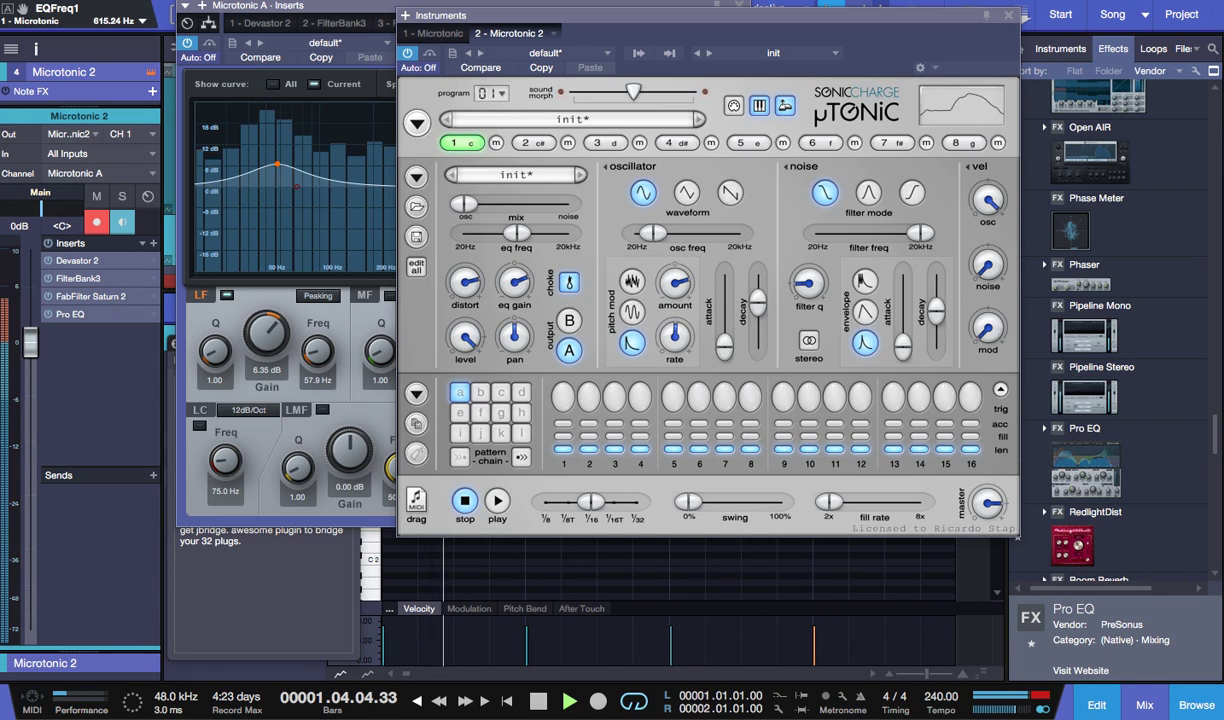
mouse_move(520, 238)
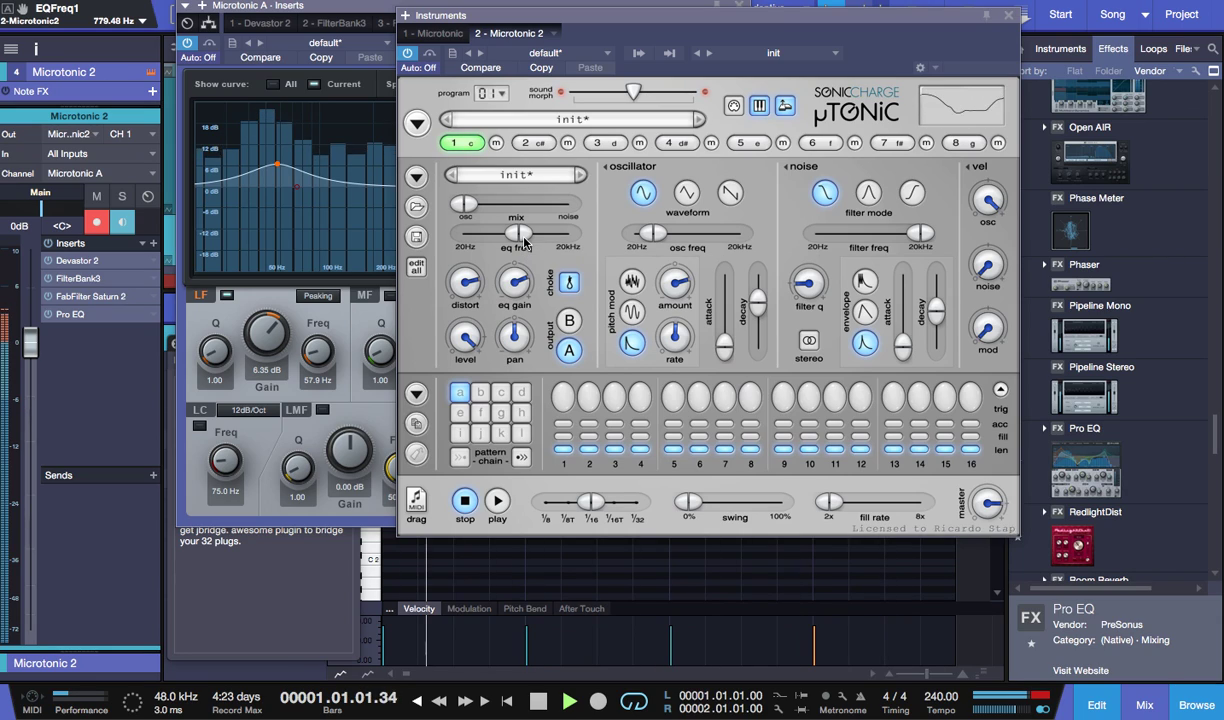
left_click_drag(524, 240, 489, 248)
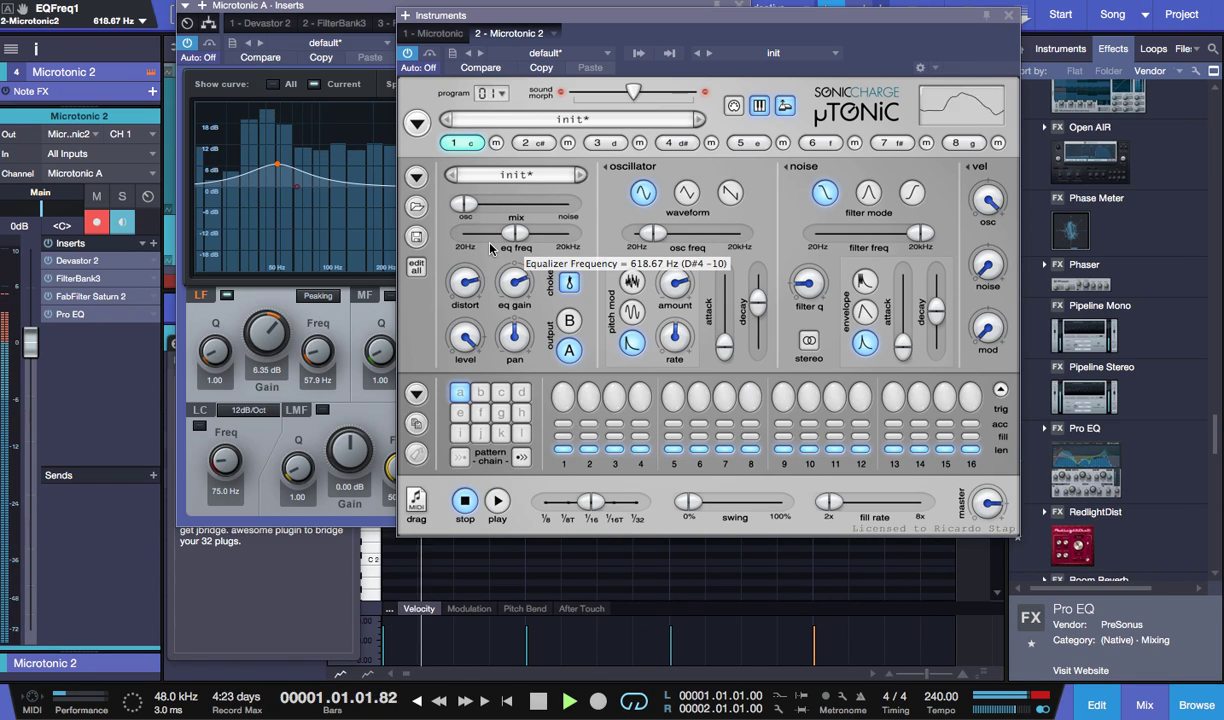
left_click_drag(490, 248, 488, 248)
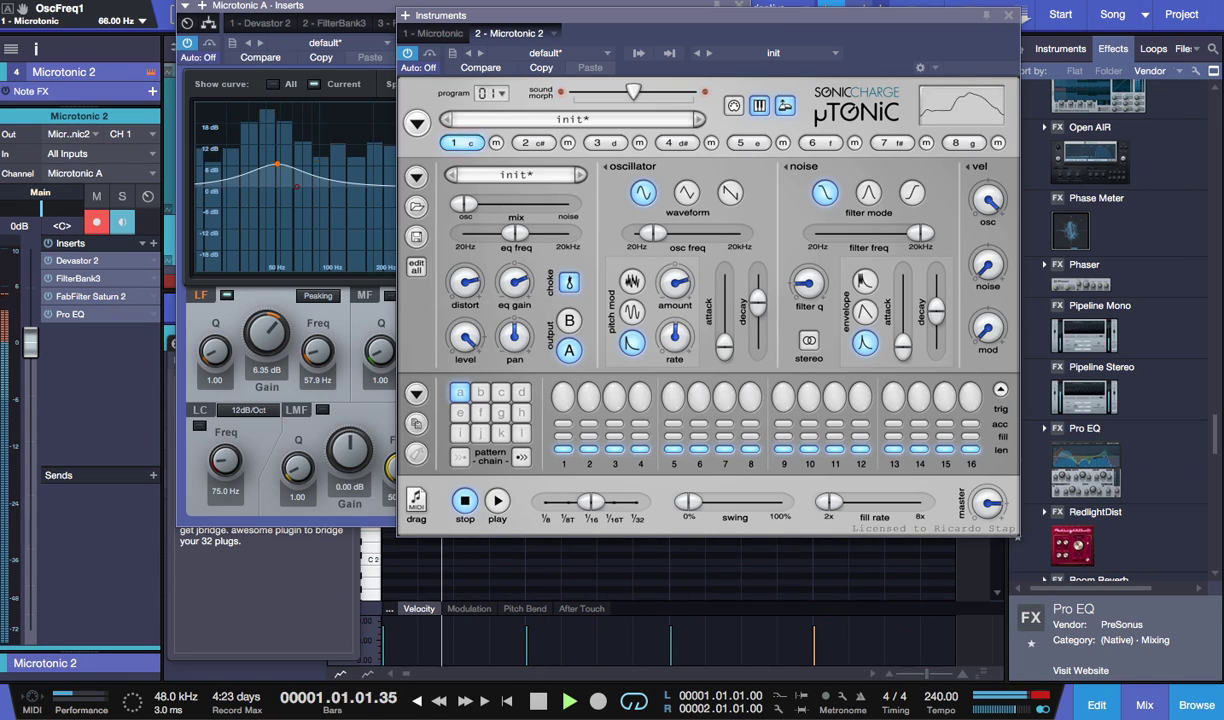
- Set Microtonic's oscillator decay to about 703 ms and audition the triangle waveform before returning to sine
right_click(656, 238)
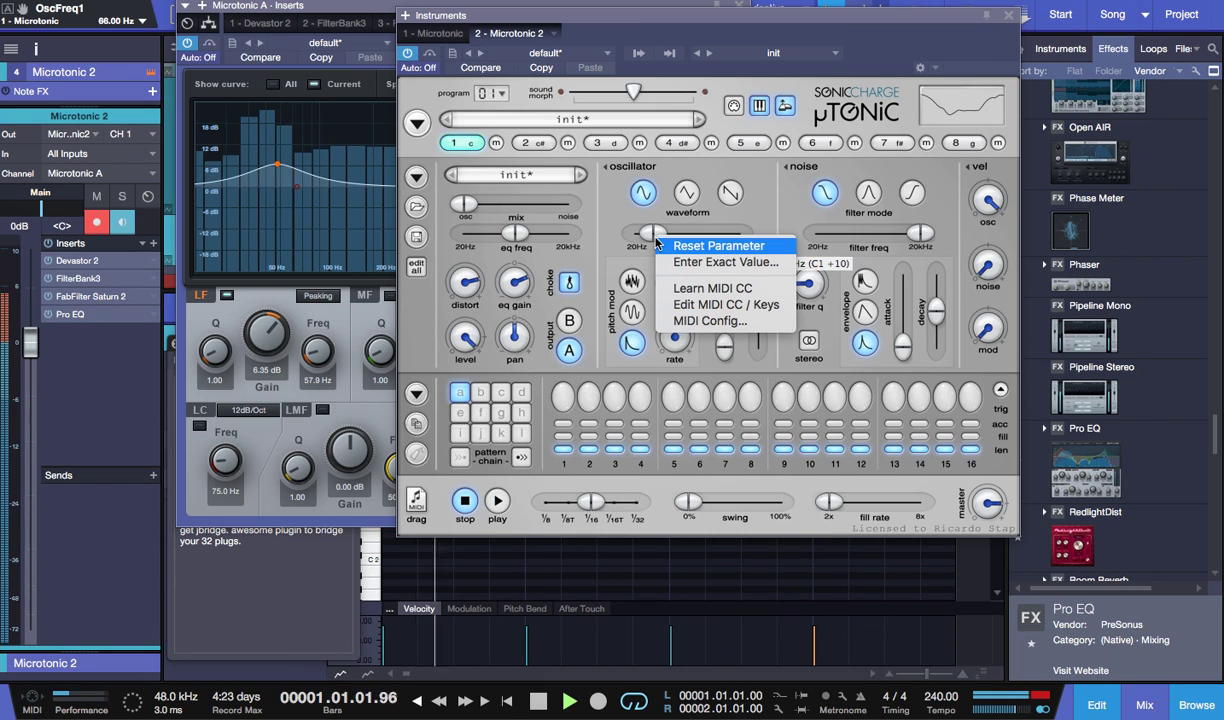
left_click(674, 270)
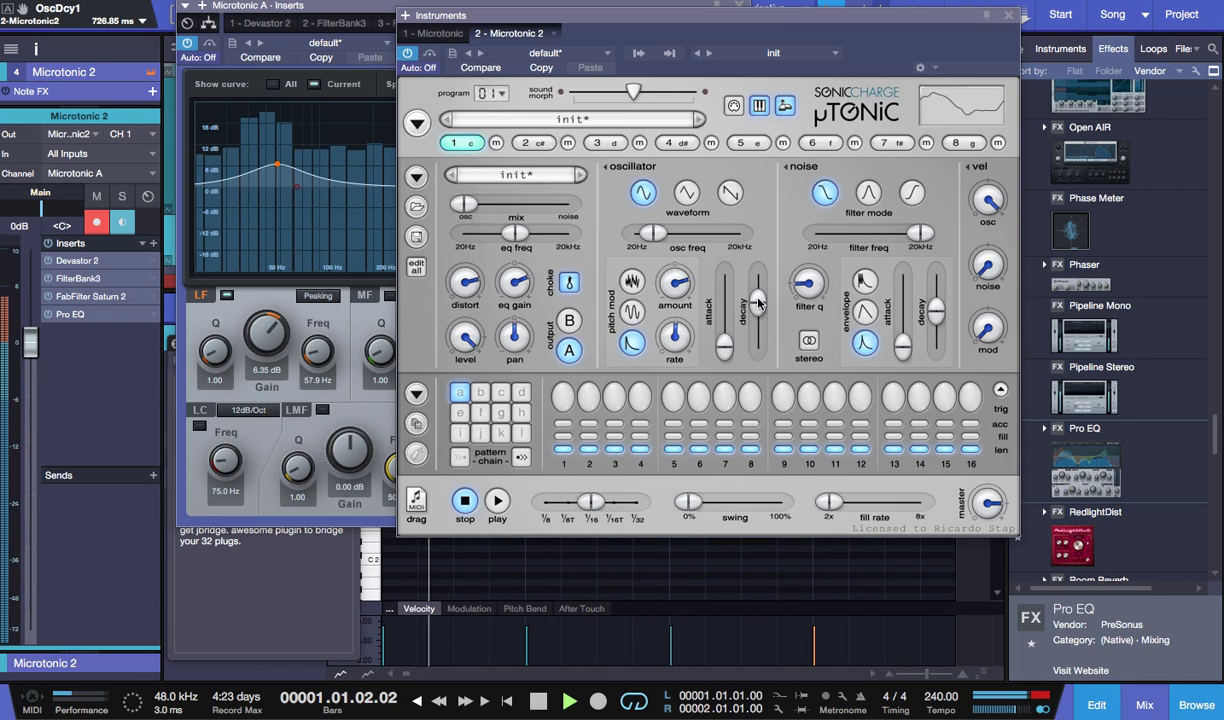
mouse_move(759, 302)
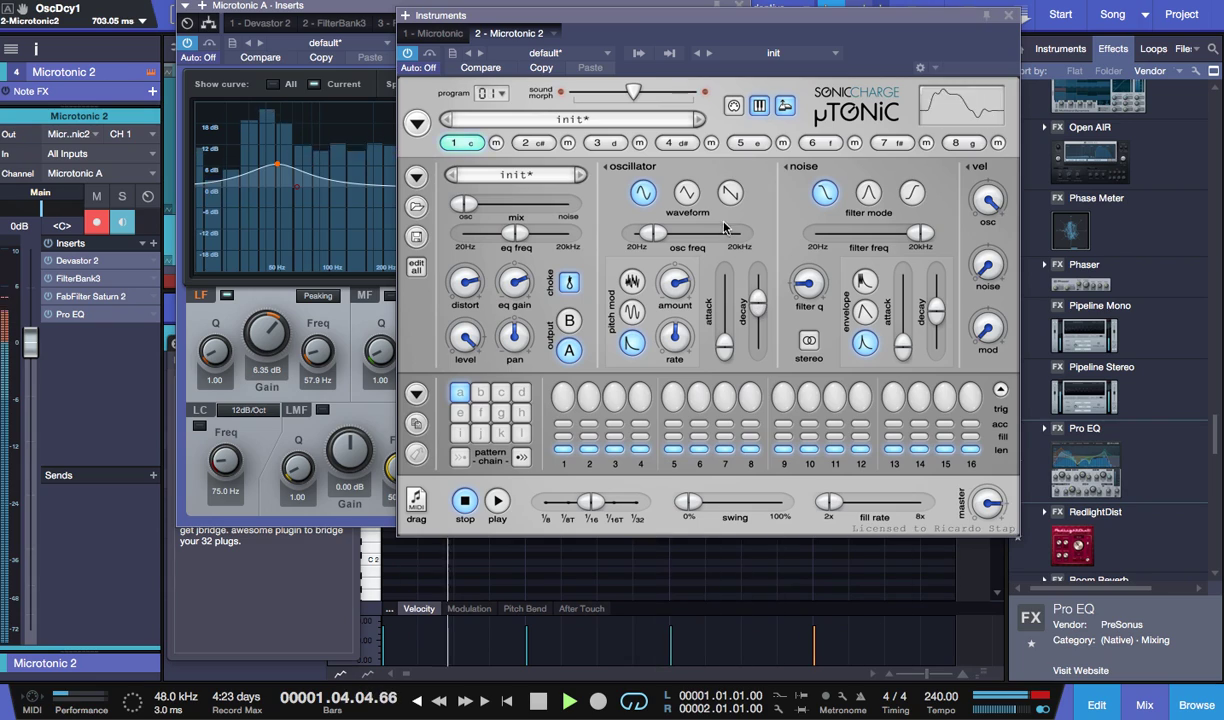
left_click(692, 203)
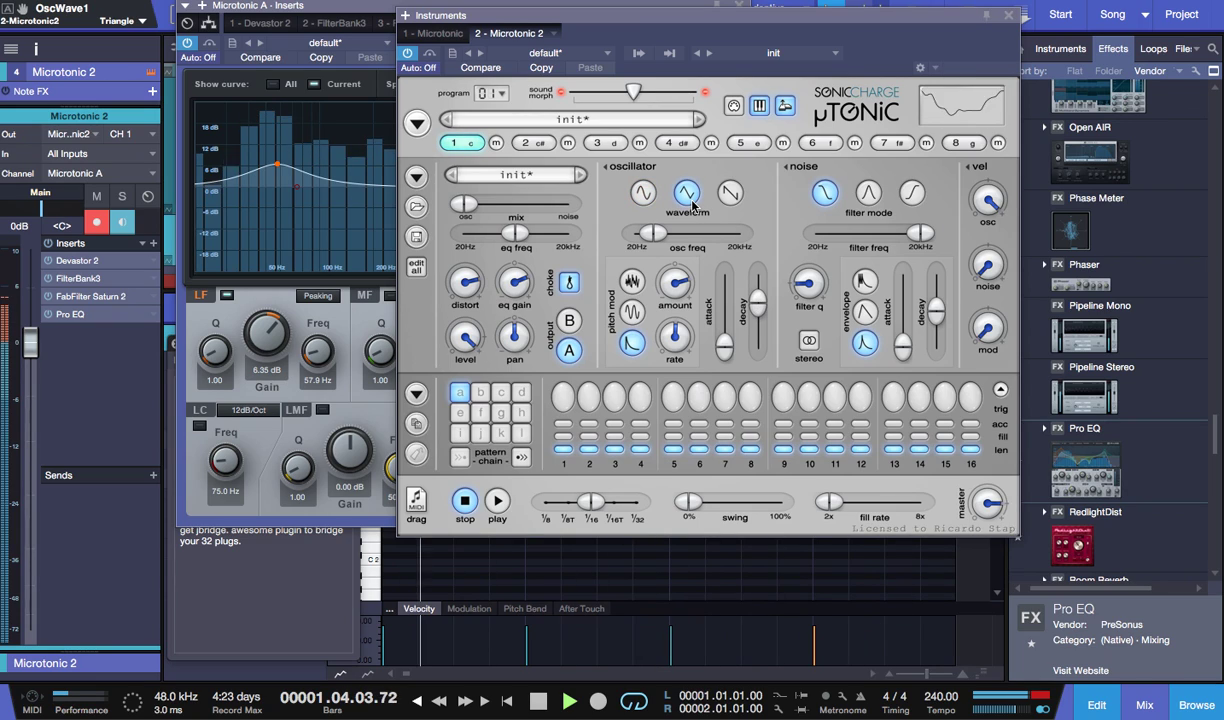
left_click(641, 191)
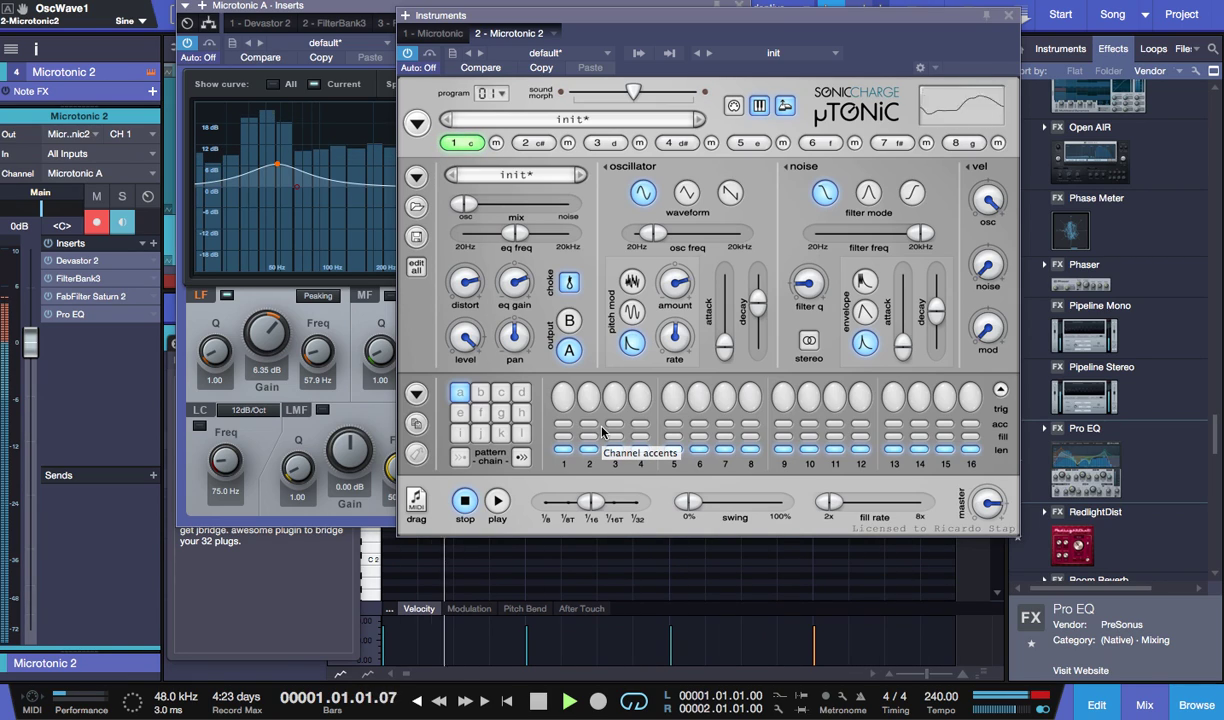
- Set the drum channel's level to +10 dB and its distortion amount to about 76
mouse_move(464, 368)
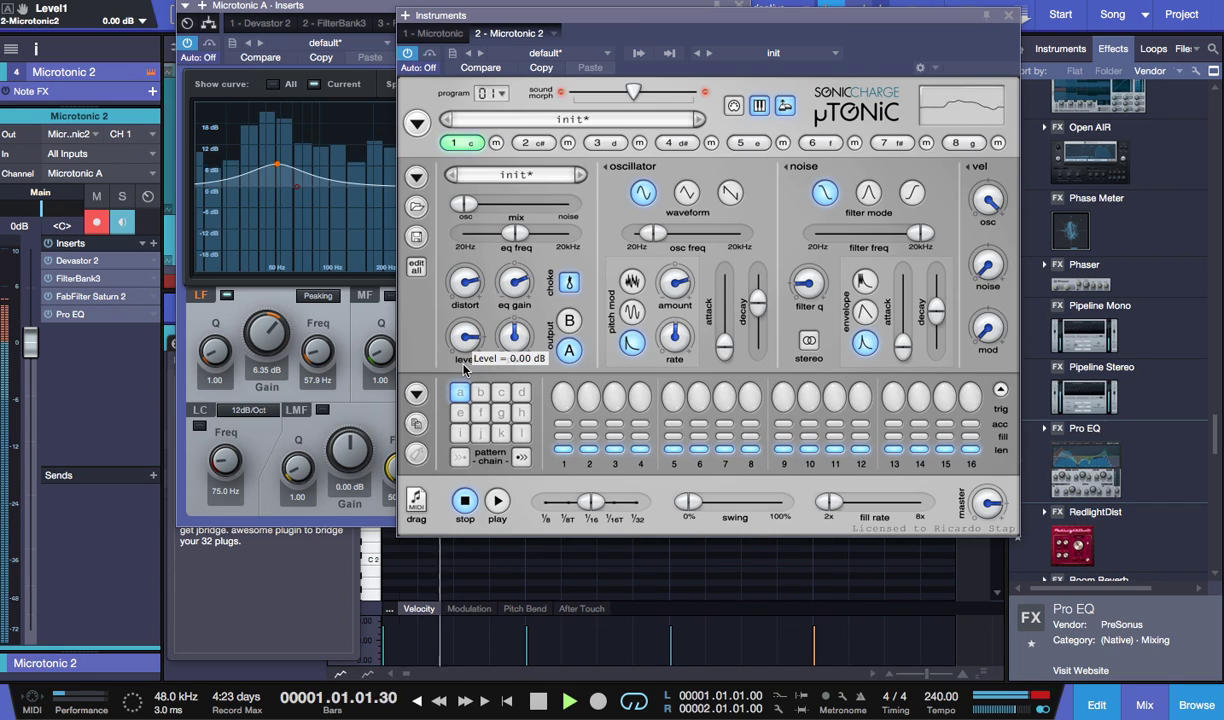
left_click_drag(464, 368, 464, 400)
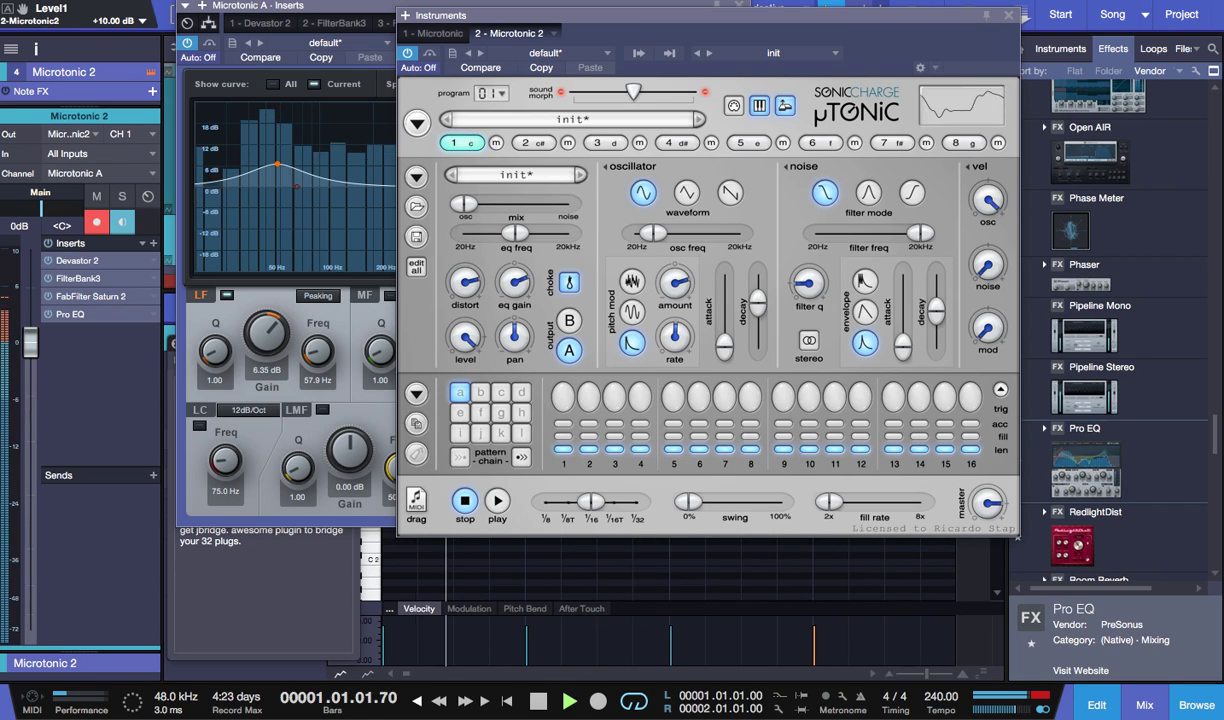
left_click_drag(464, 286, 465, 283)
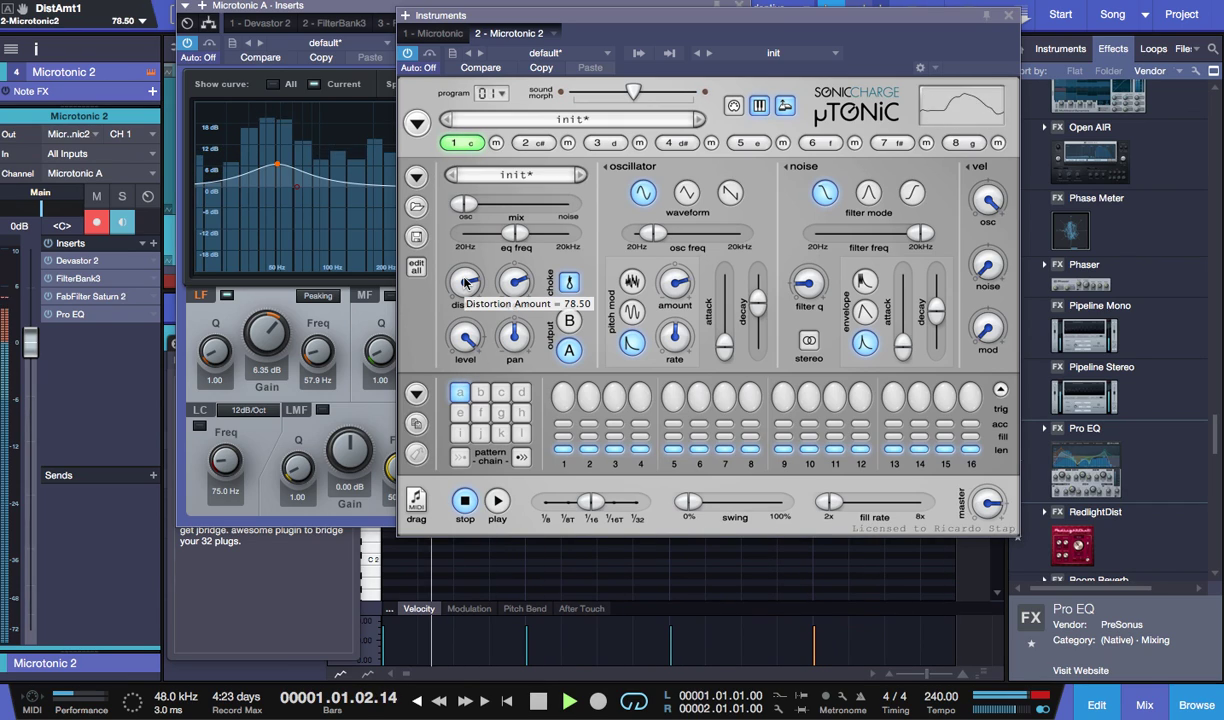
left_click_drag(464, 283, 468, 292)
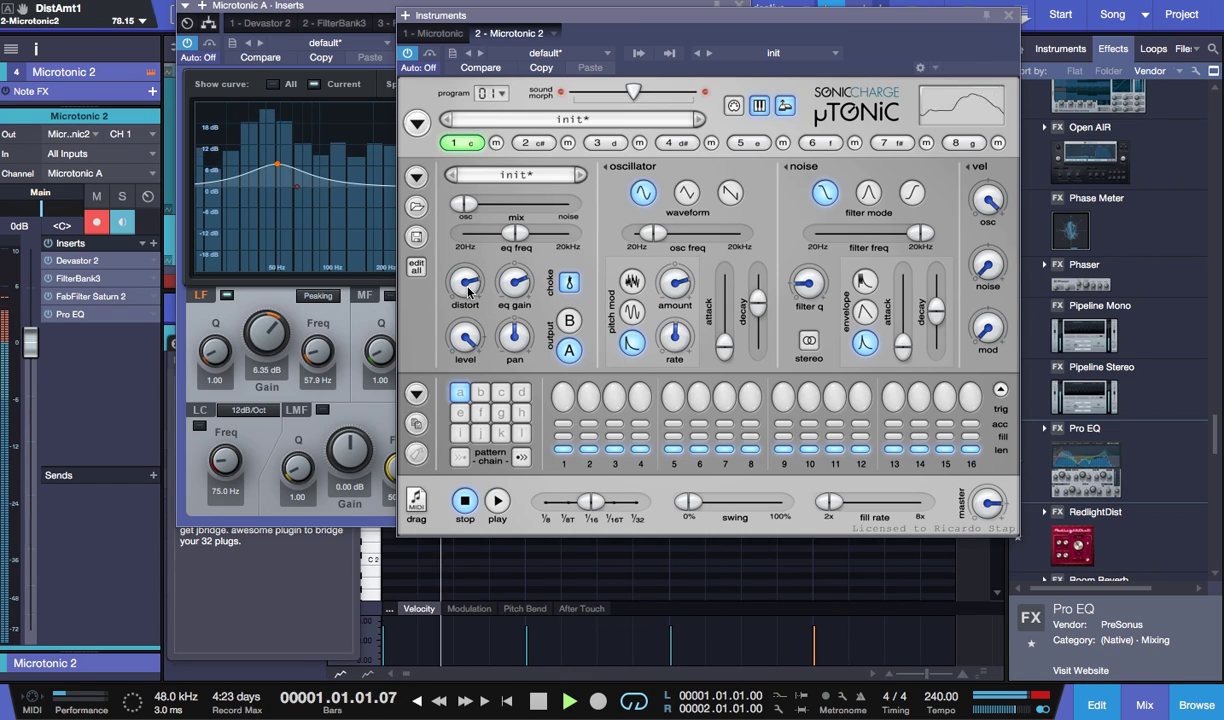
left_click_drag(468, 291, 468, 322)
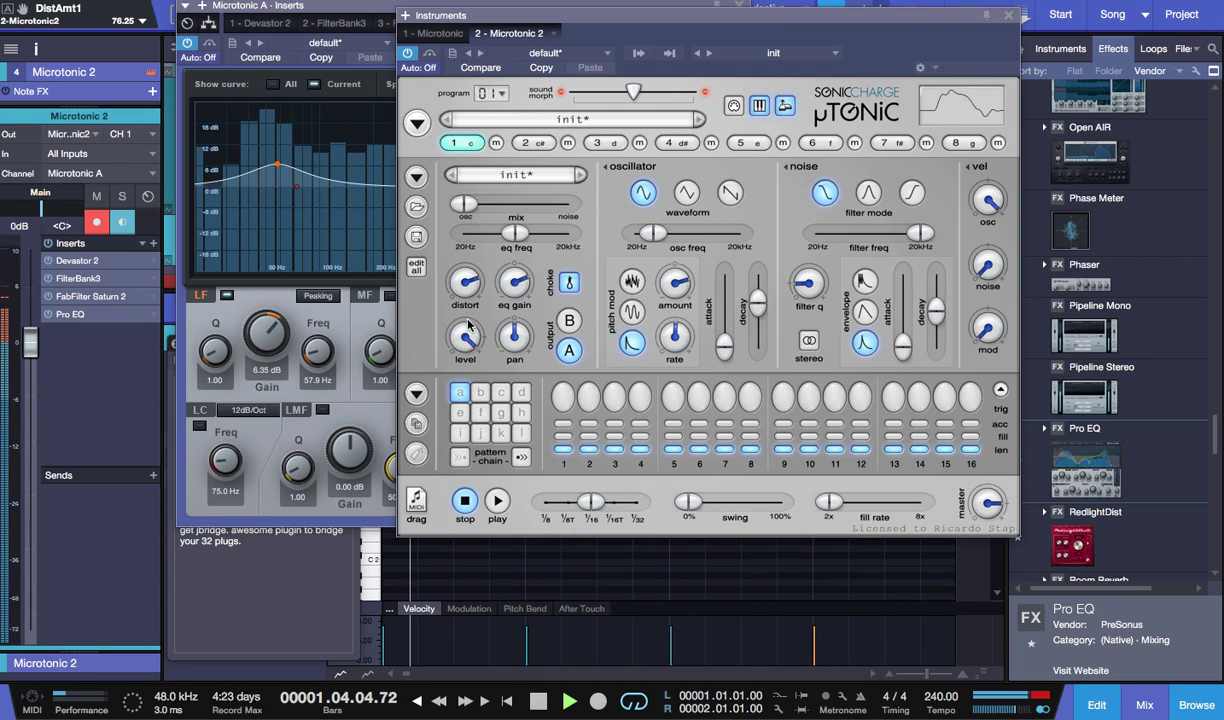
- Raise Microtonic's equalizer gain to about +22 dB
left_click(513, 287)
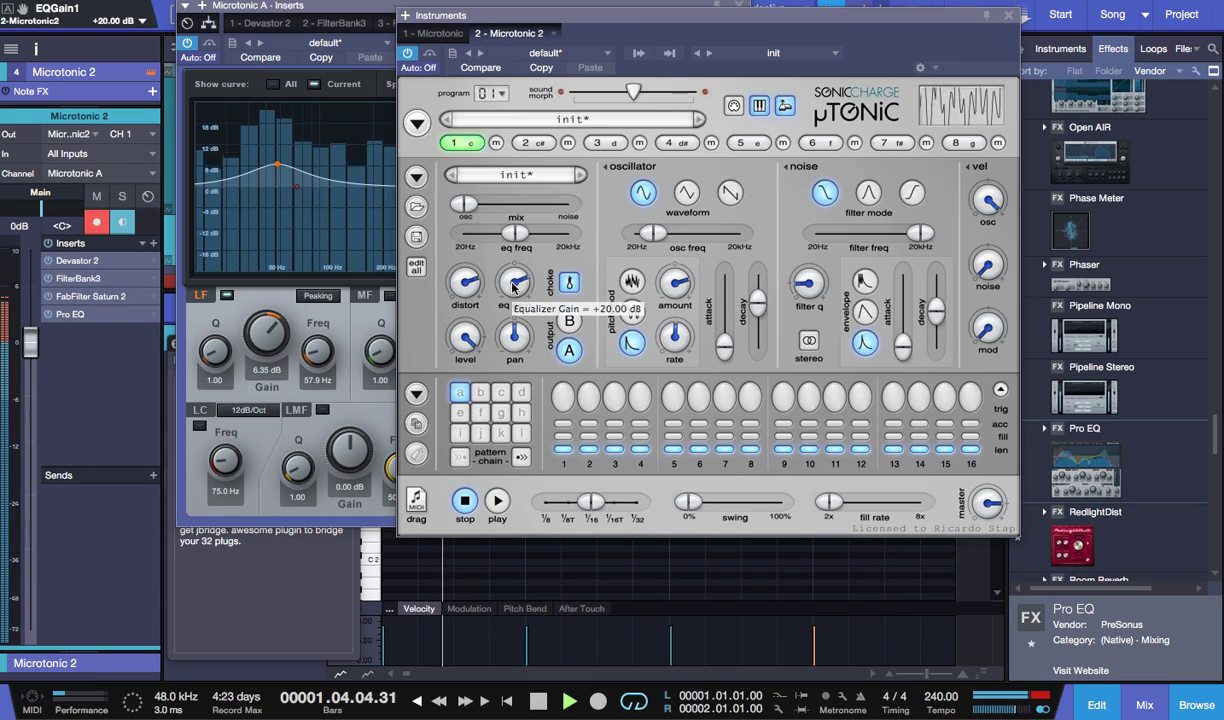
left_click_drag(513, 287, 517, 232)
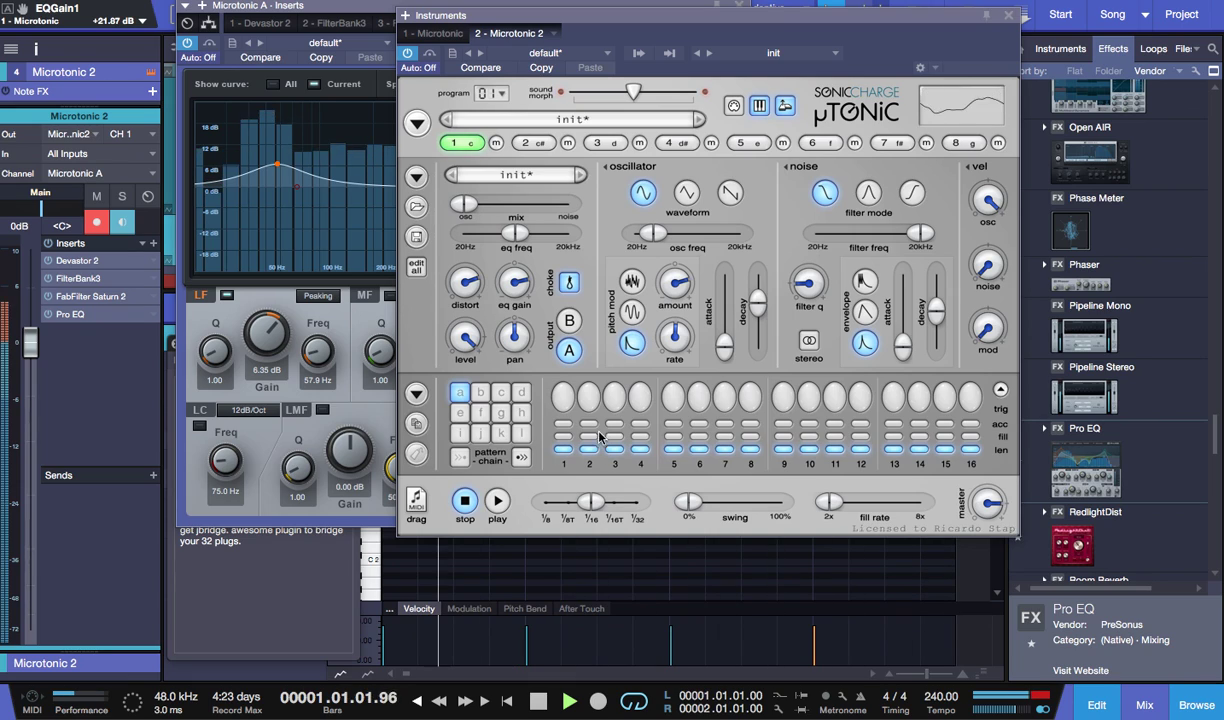
mouse_move(517, 291)
left_mouse_down()
mouse_move(518, 324)
mouse_move(517, 314)
left_mouse_up()
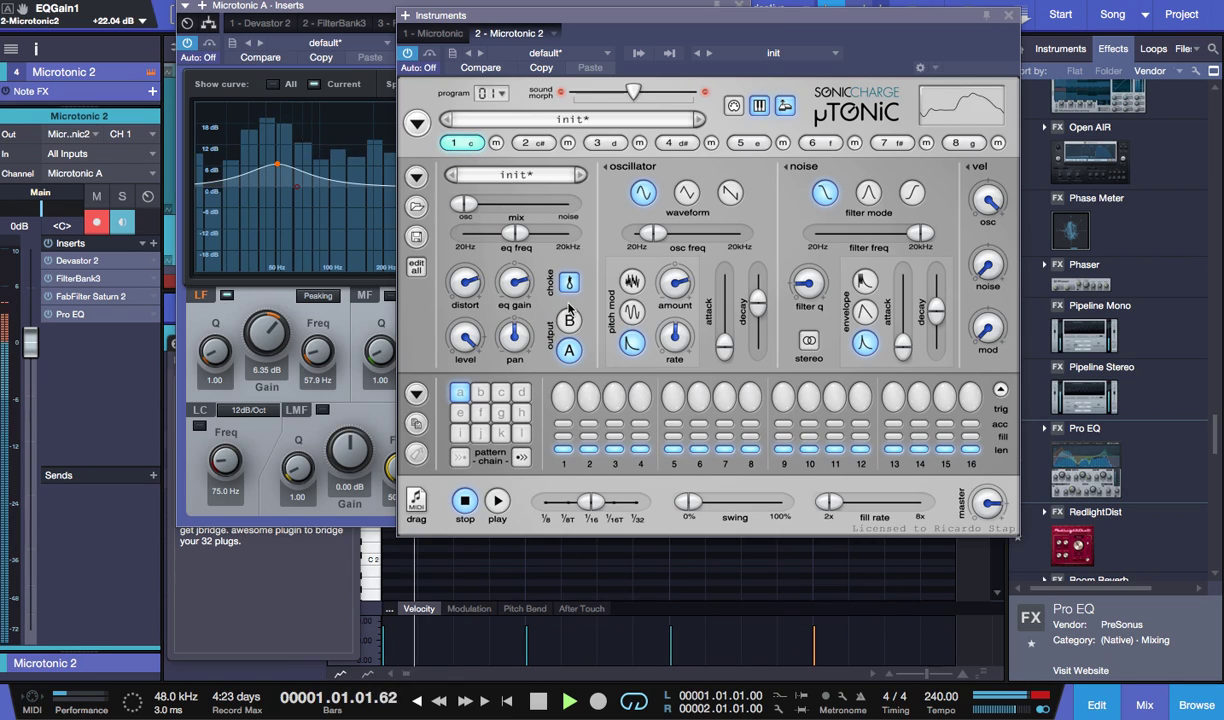
- Set the oscillator attack to 0 ms and the oscillator velocity sensitivity to 200%
left_click_drag(723, 345, 720, 678)
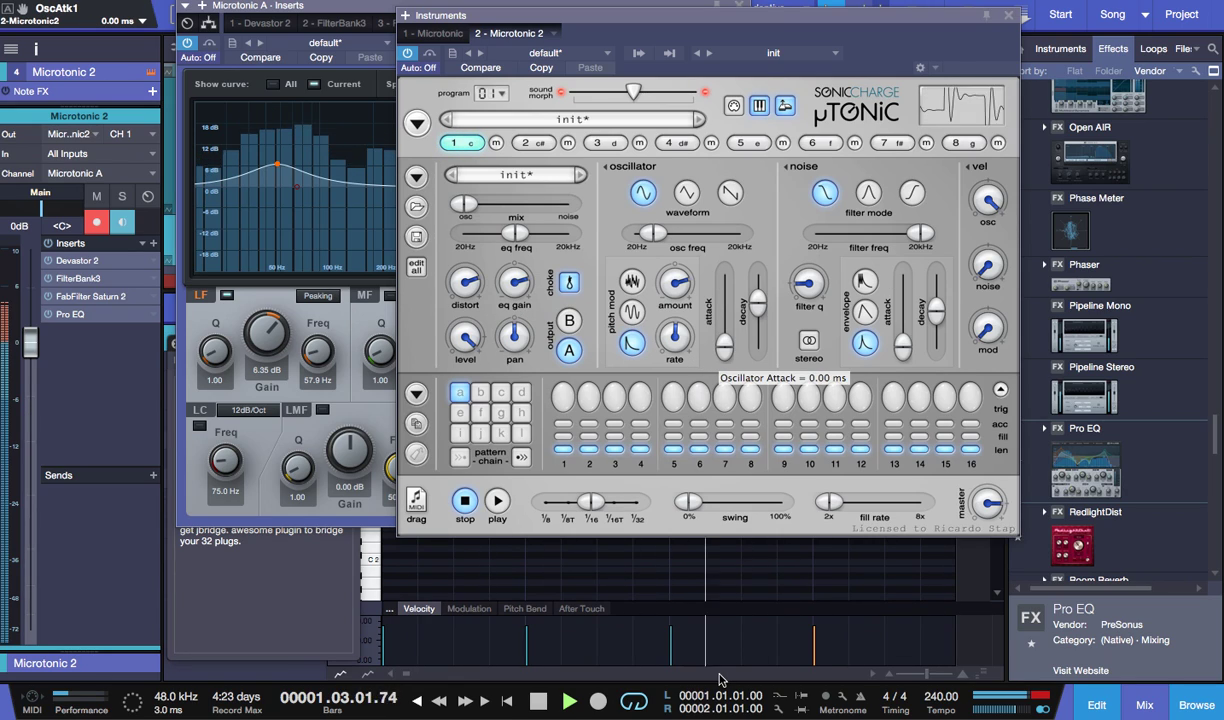
left_click(632, 311)
left_click(632, 344)
left_click_drag(484, 202, 512, 214)
left_click(990, 205)
left_click_drag(990, 205, 997, 82)
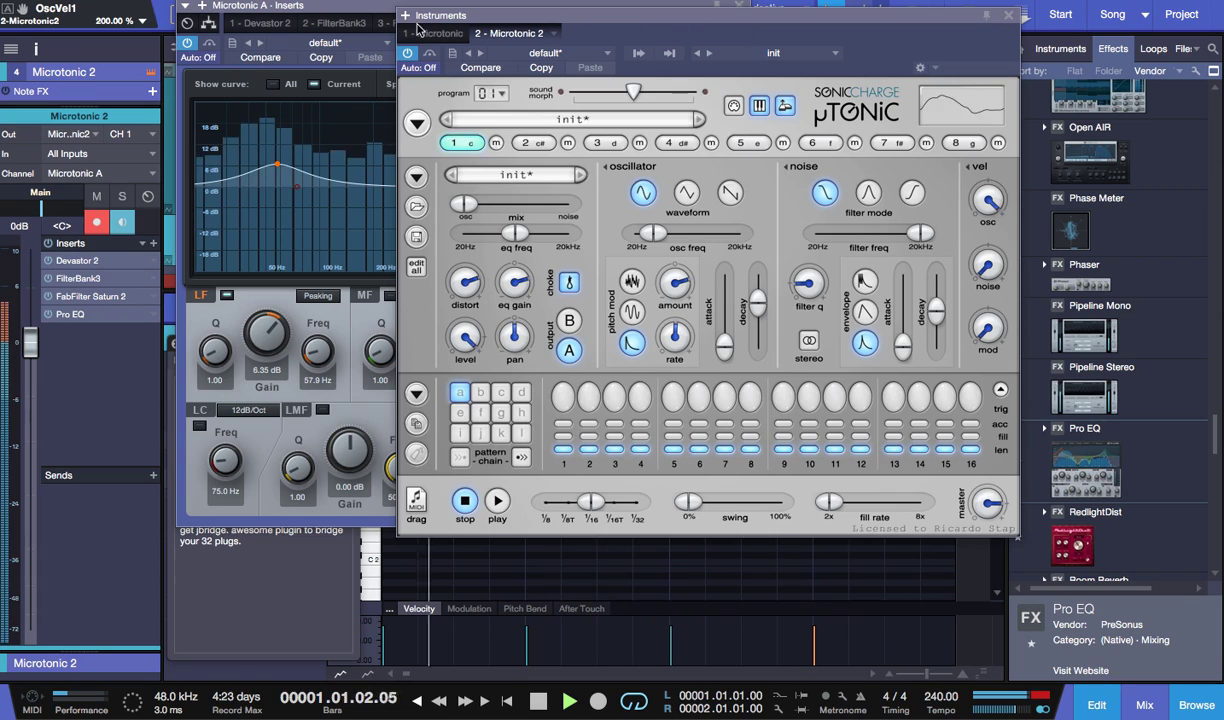
- Move the Pro EQ window clear of the song notes and replace the notes' text with "pretty close already."
left_click(379, 10)
left_click_drag(379, 10, 727, 5)
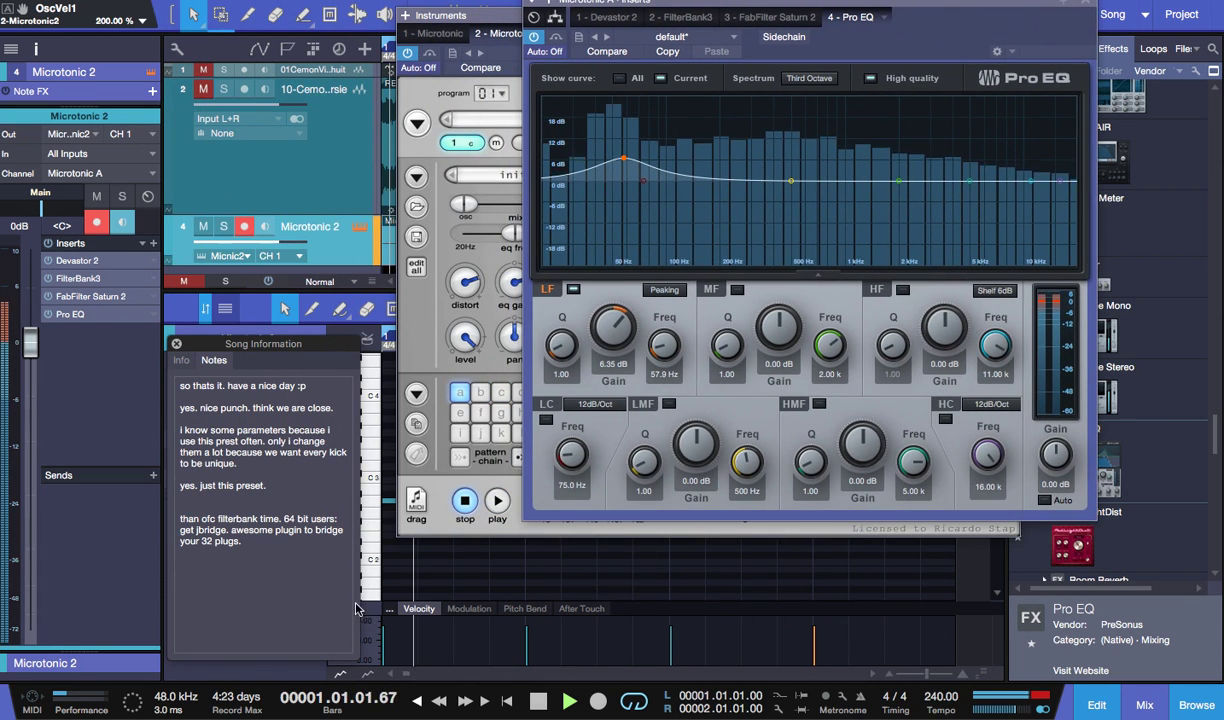
left_click(295, 582)
left_click_drag(295, 582, 180, 383)
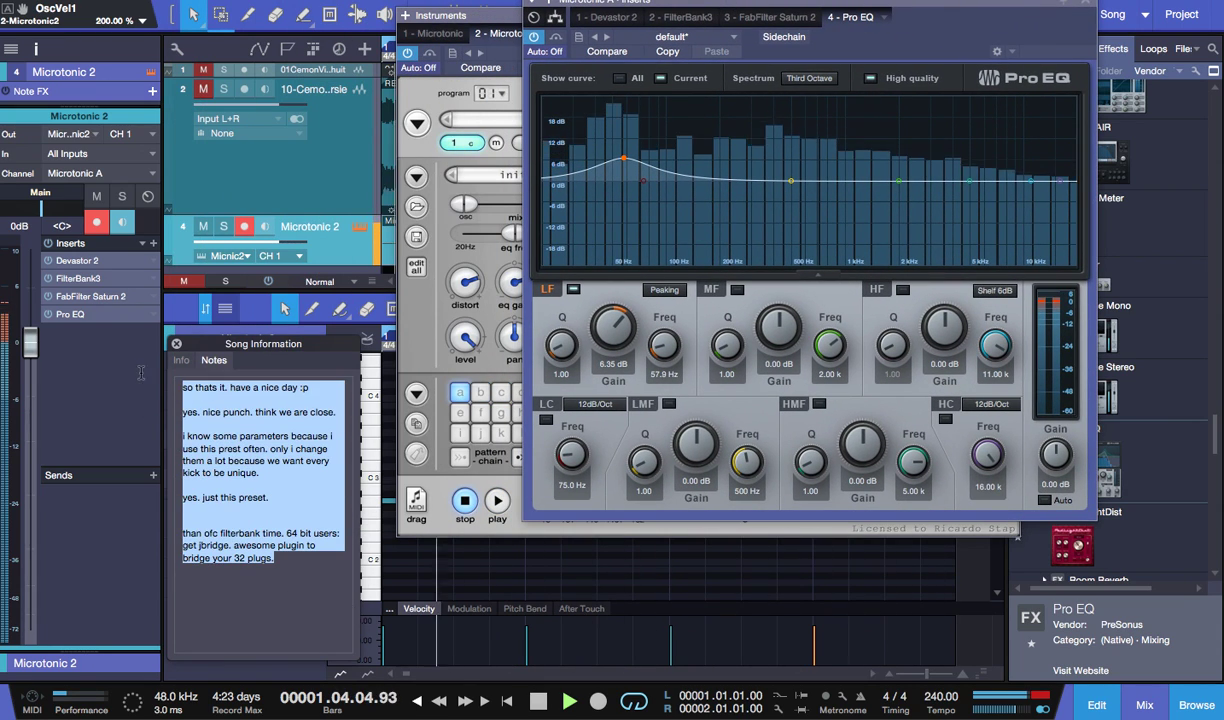
type("pretty ")
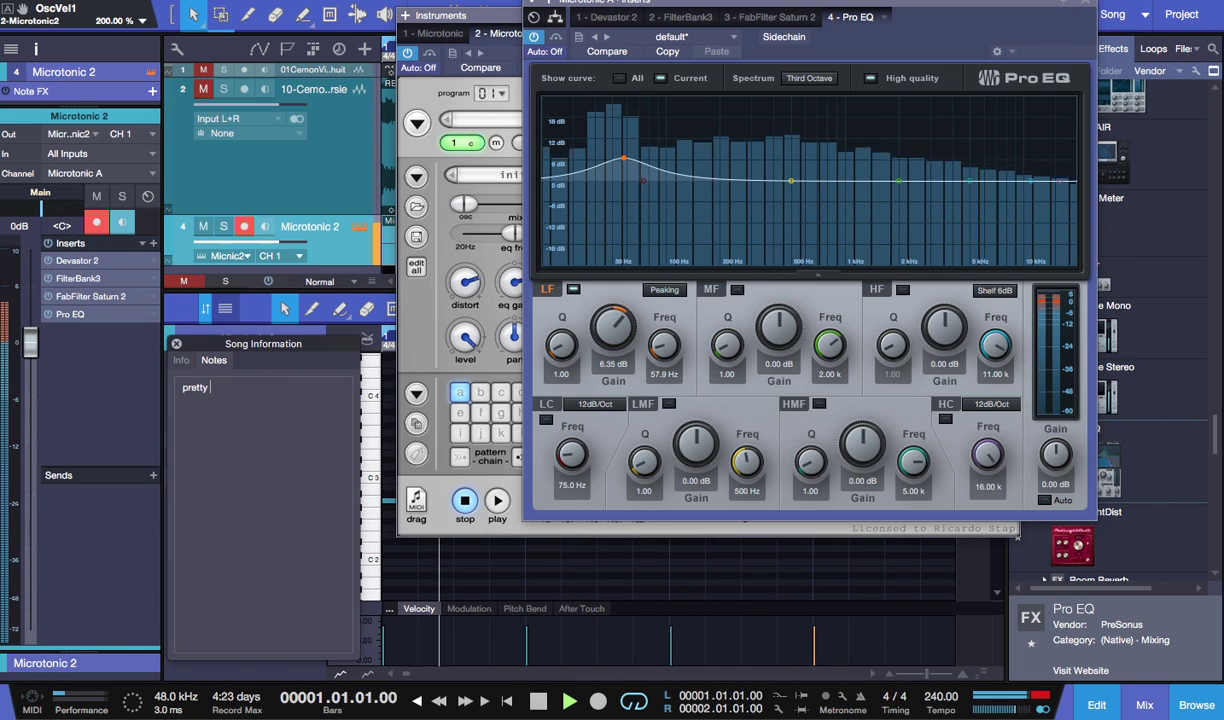
type("close already.")
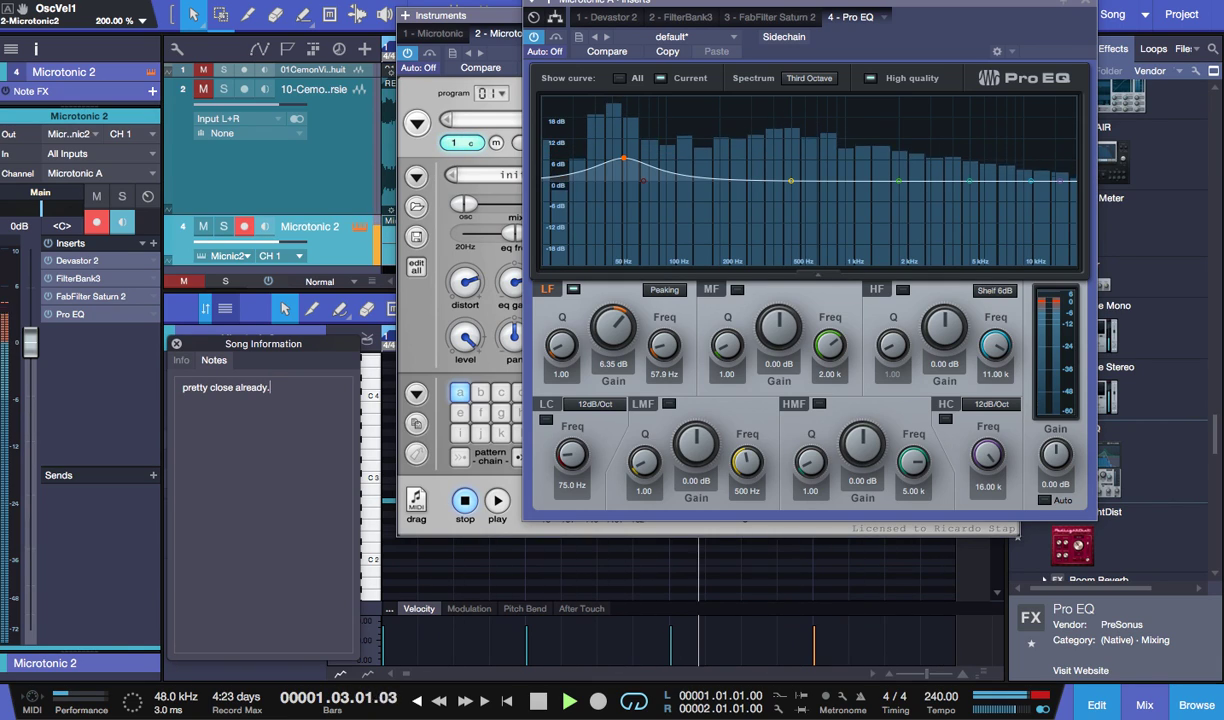
- Add the line "but some tricks we did we will show also." to the song notes
key("Return")
type("but some tr")
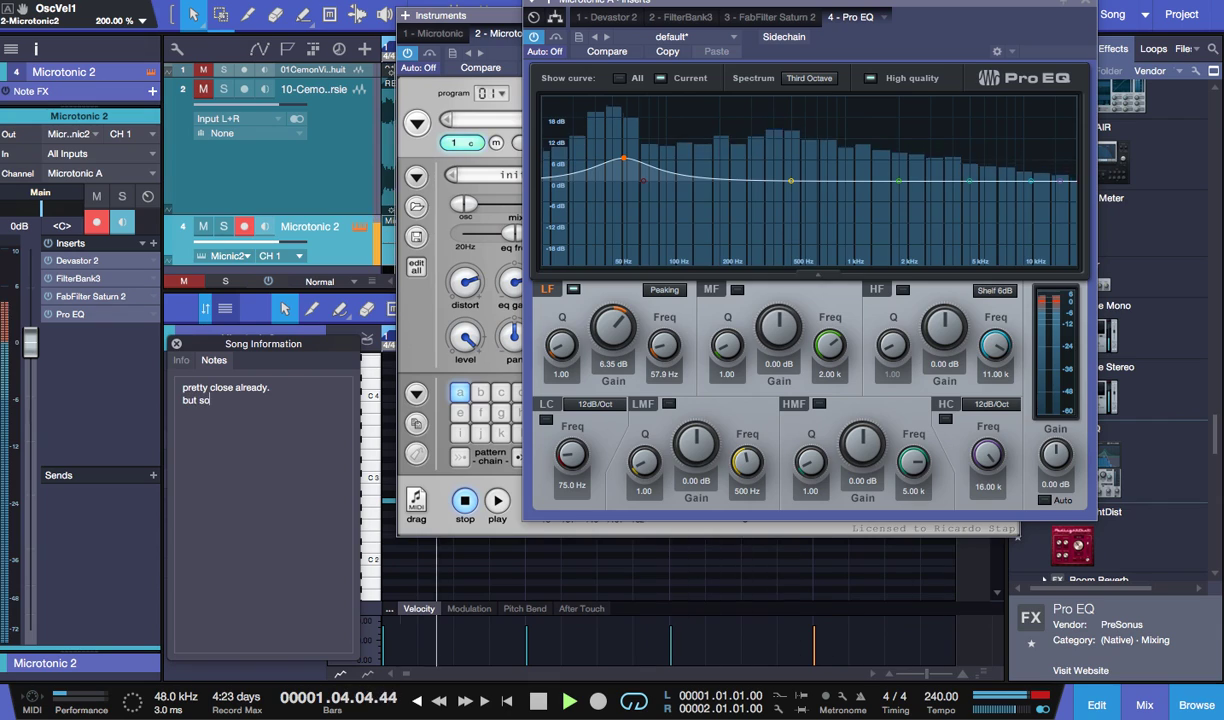
type("we fd")
key("BackSpace")
type("id")
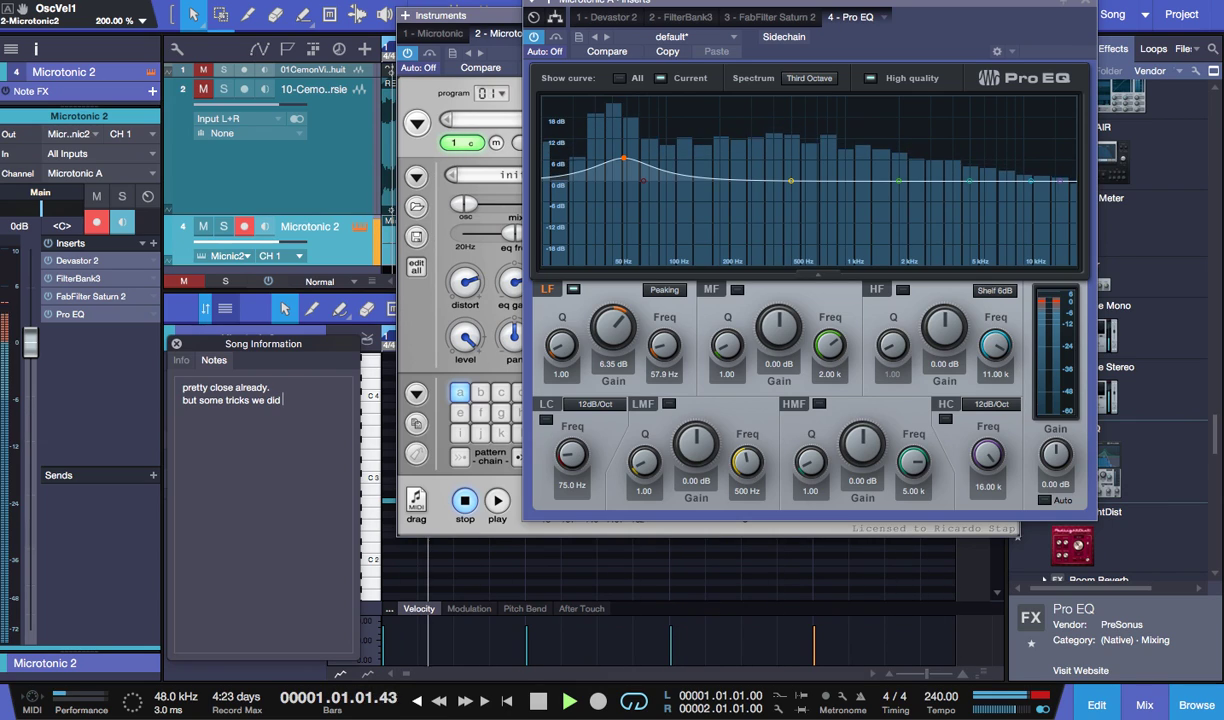
type(" we will s")
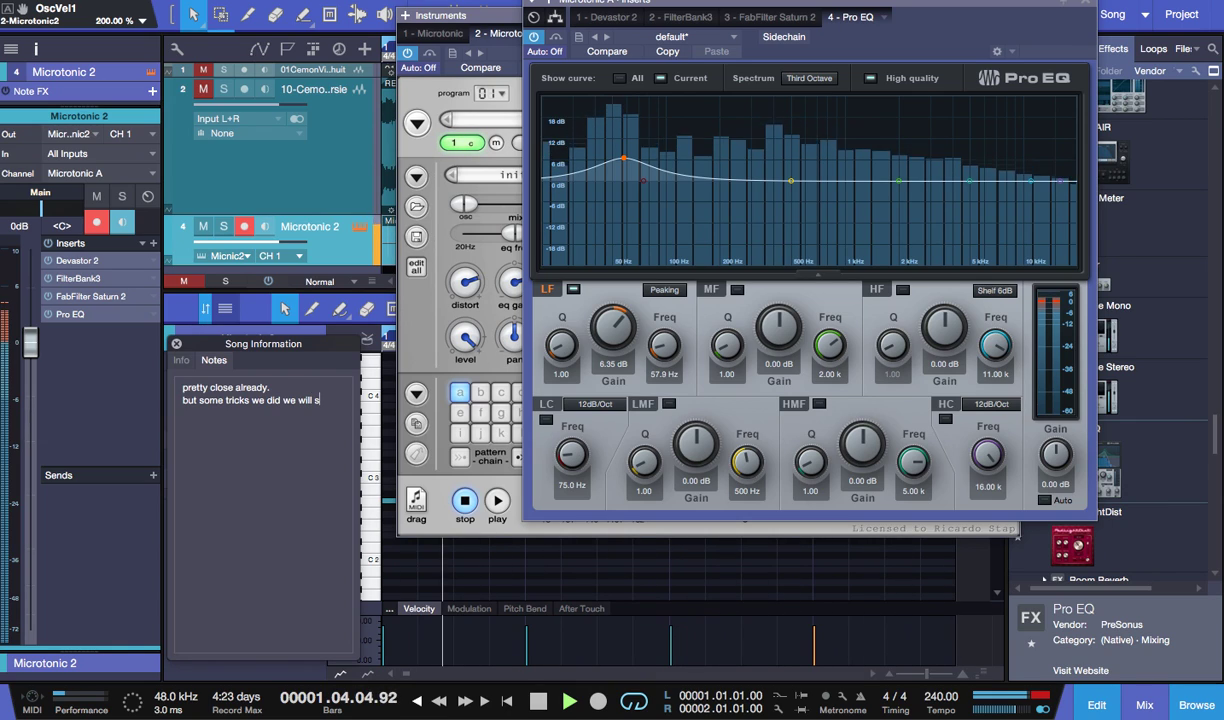
type("how also.")
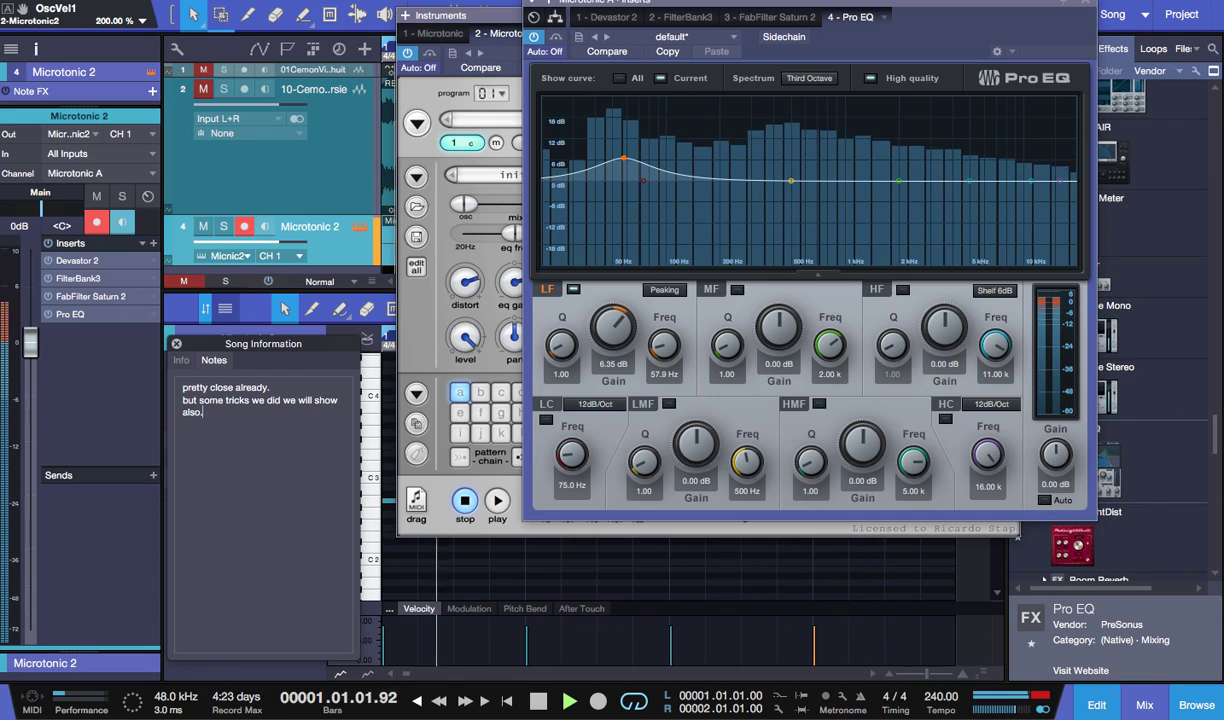
- Add the notes paragraph "first: we change the kick in the track to another sound. we did it with a reaktor fx."
key("Return")
key("Return")
type("first")
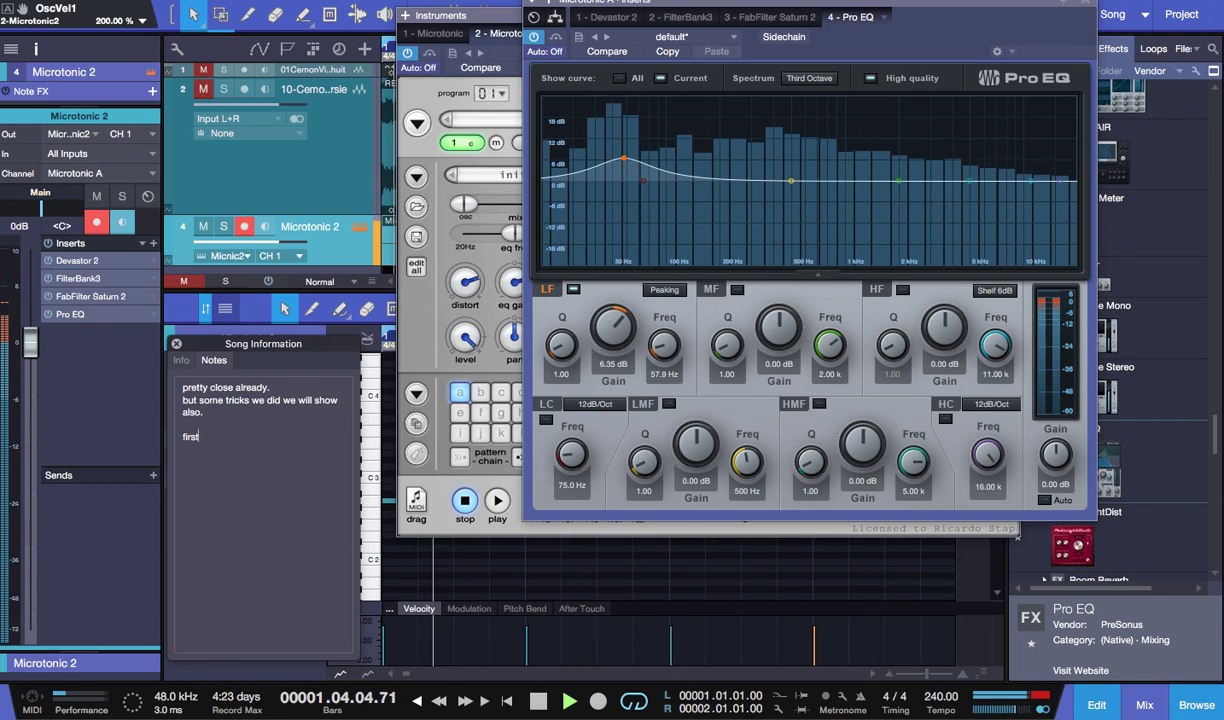
type(": we change the k")
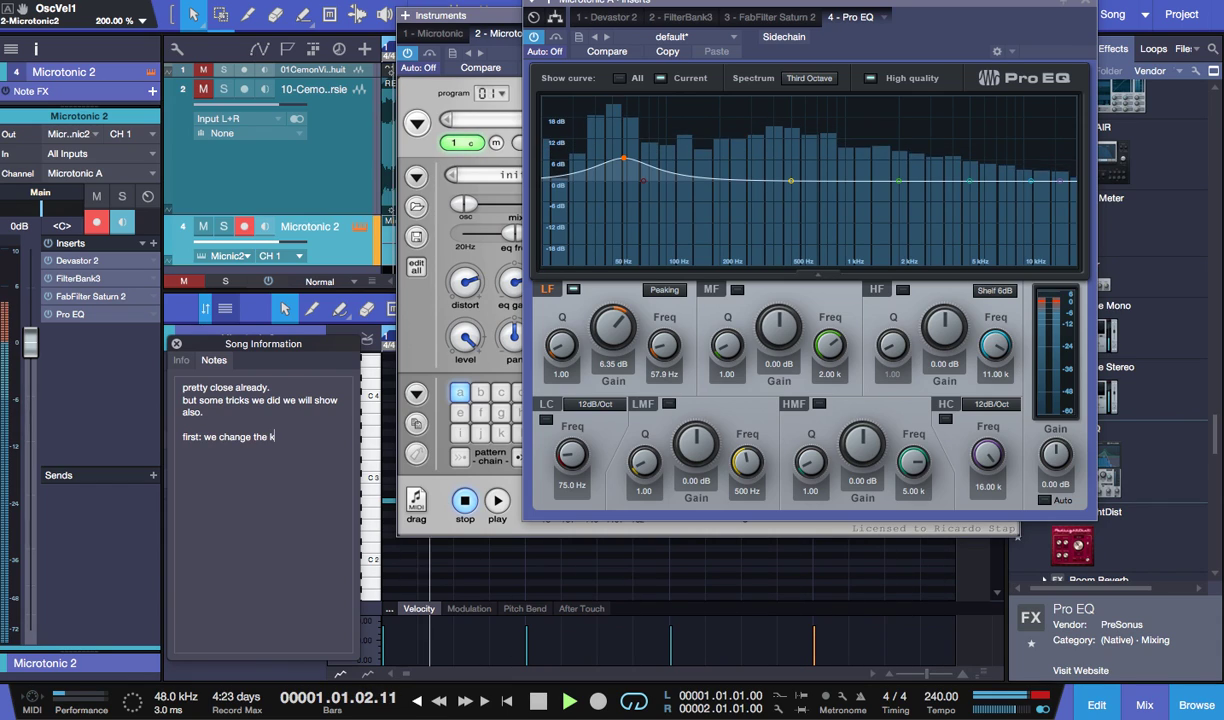
type("ick in the tr")
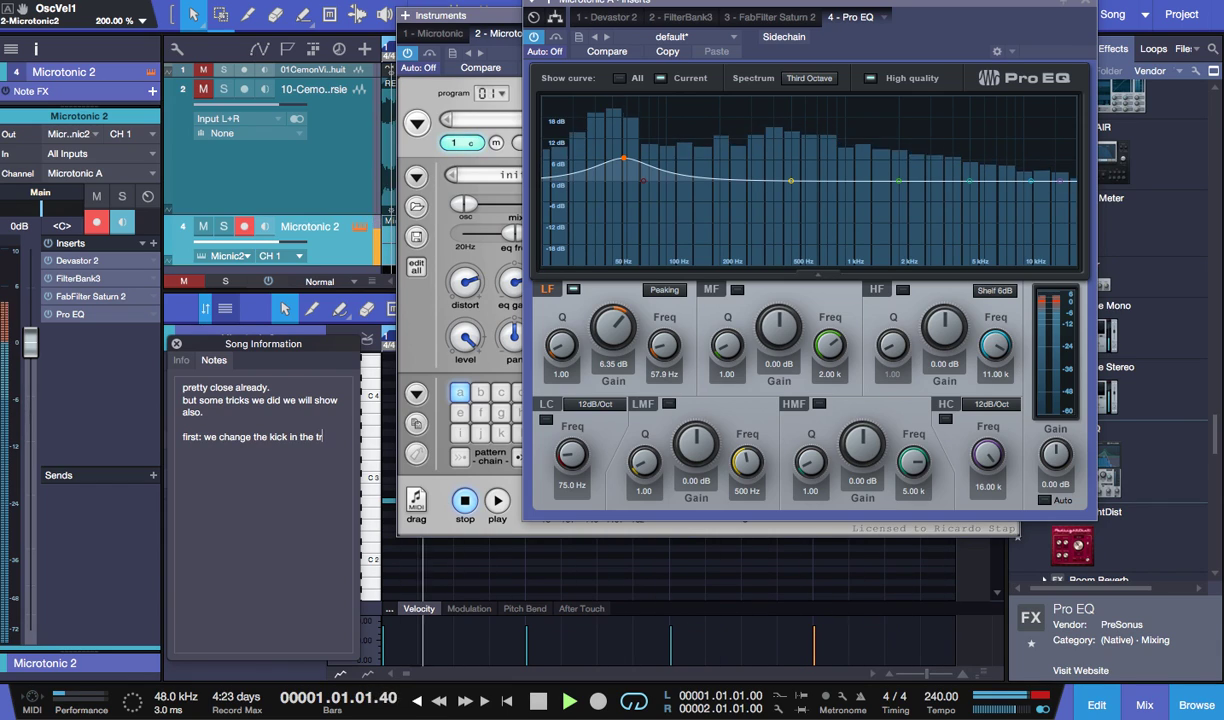
type("ack to a")
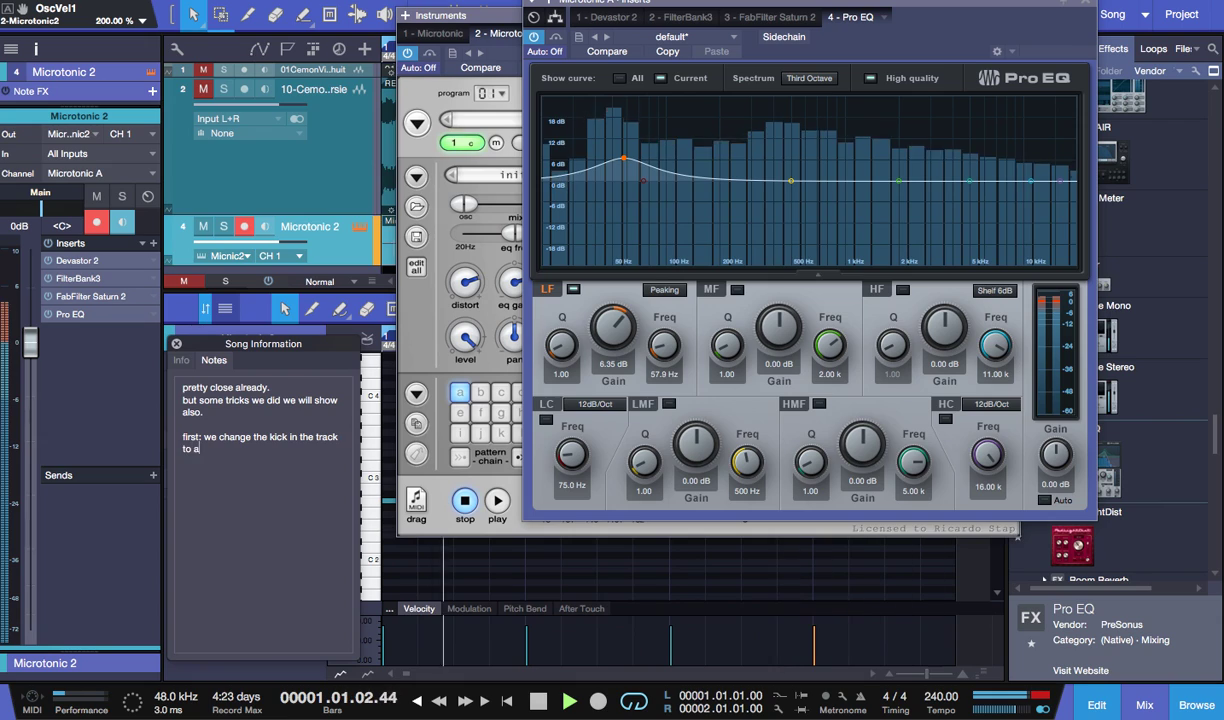
type("ndother sound.")
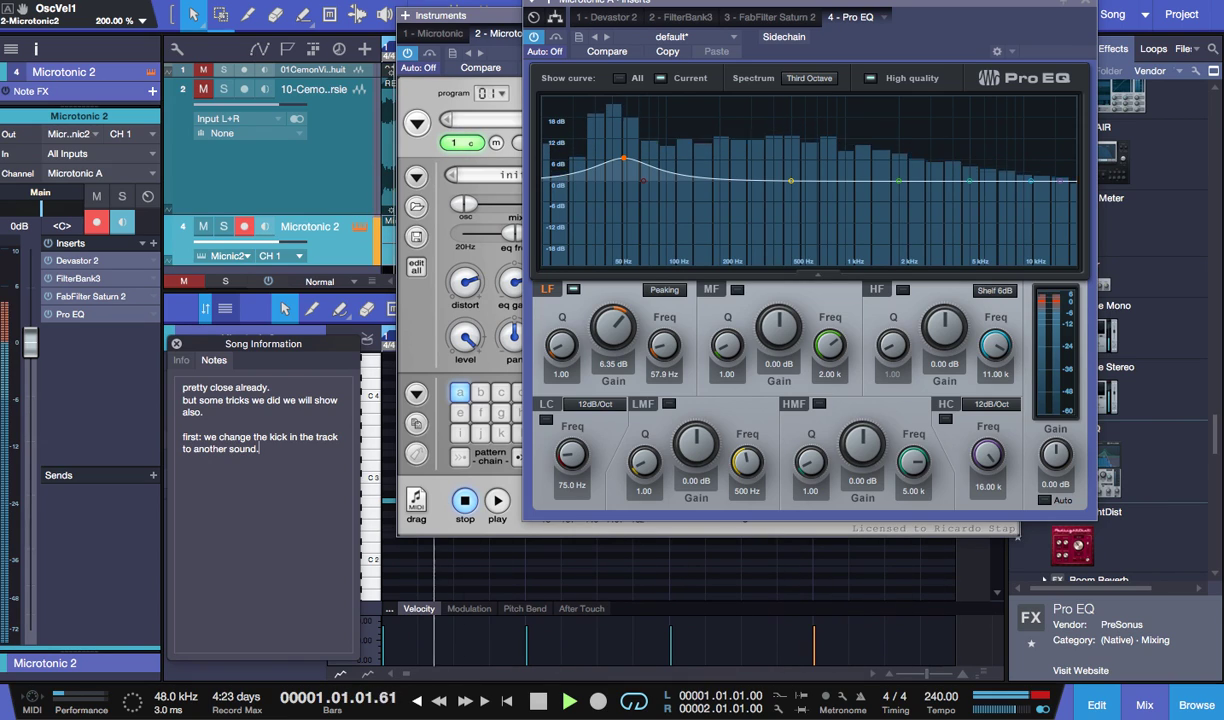
key("Return")
type("we did")
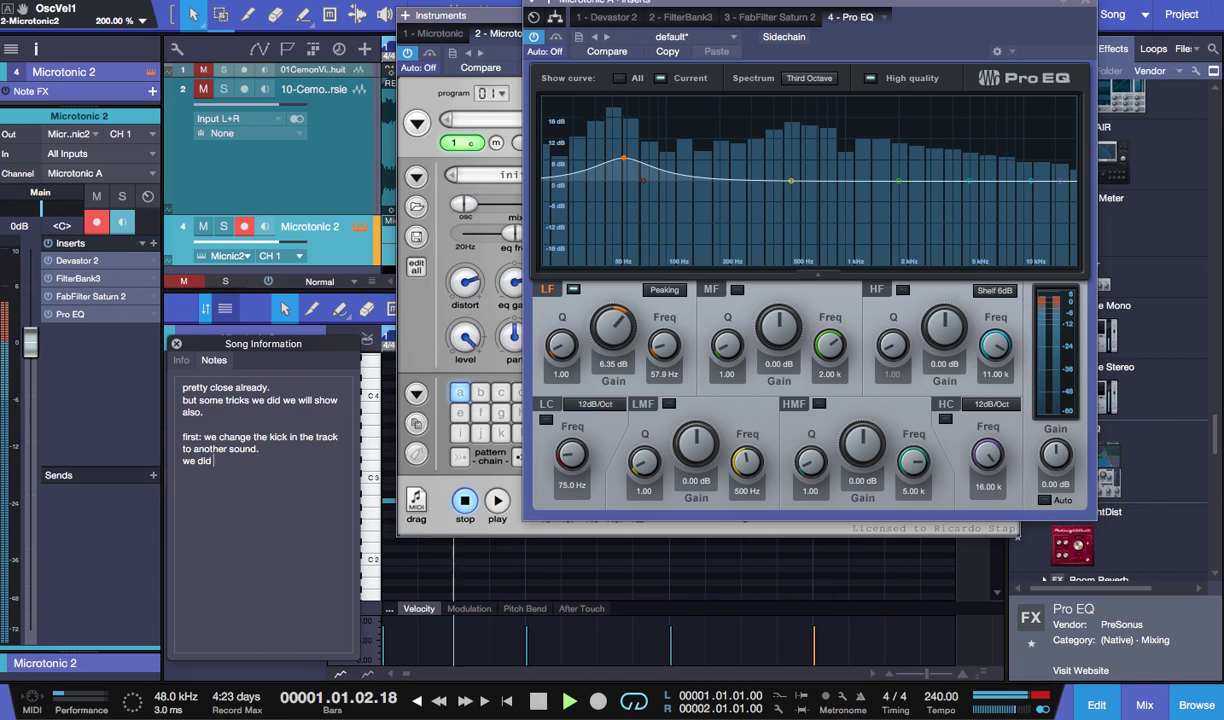
type(" it with a reaktor fx.")
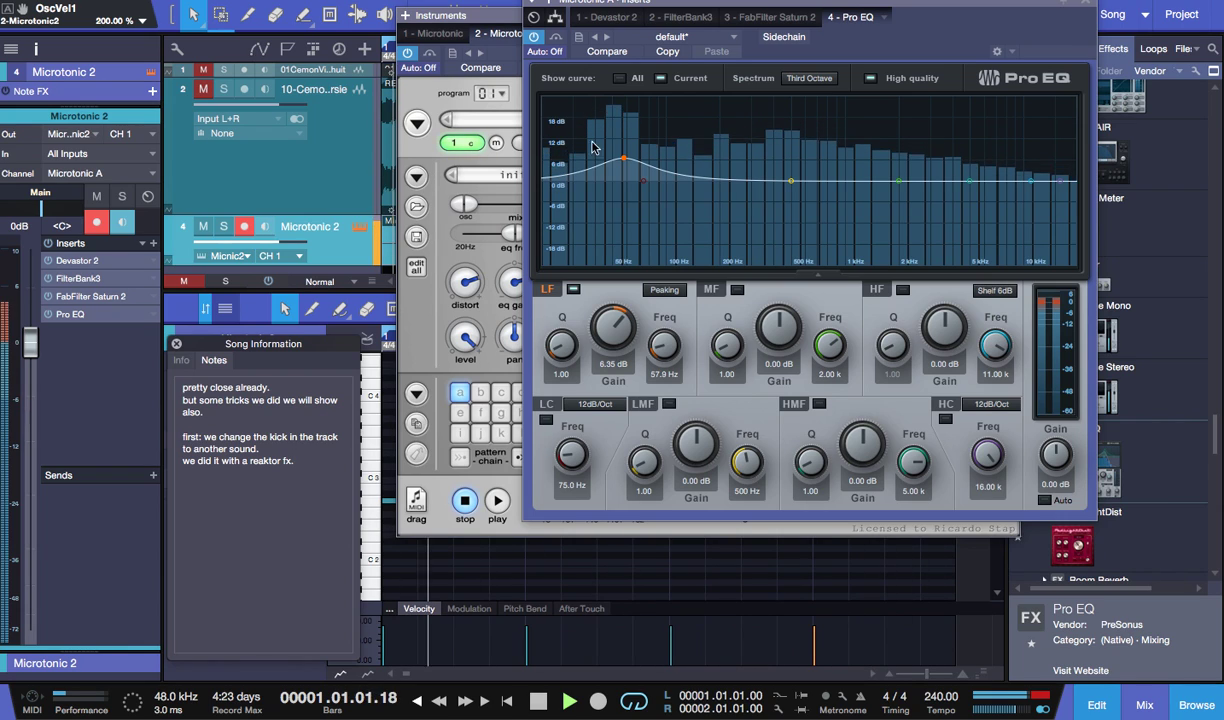
- Insert the Reaktor5 FX preset Filterbank style between FilterBank3 and FabFilter Saturn 2 on the Microtonic 2 channel
left_click(665, 16)
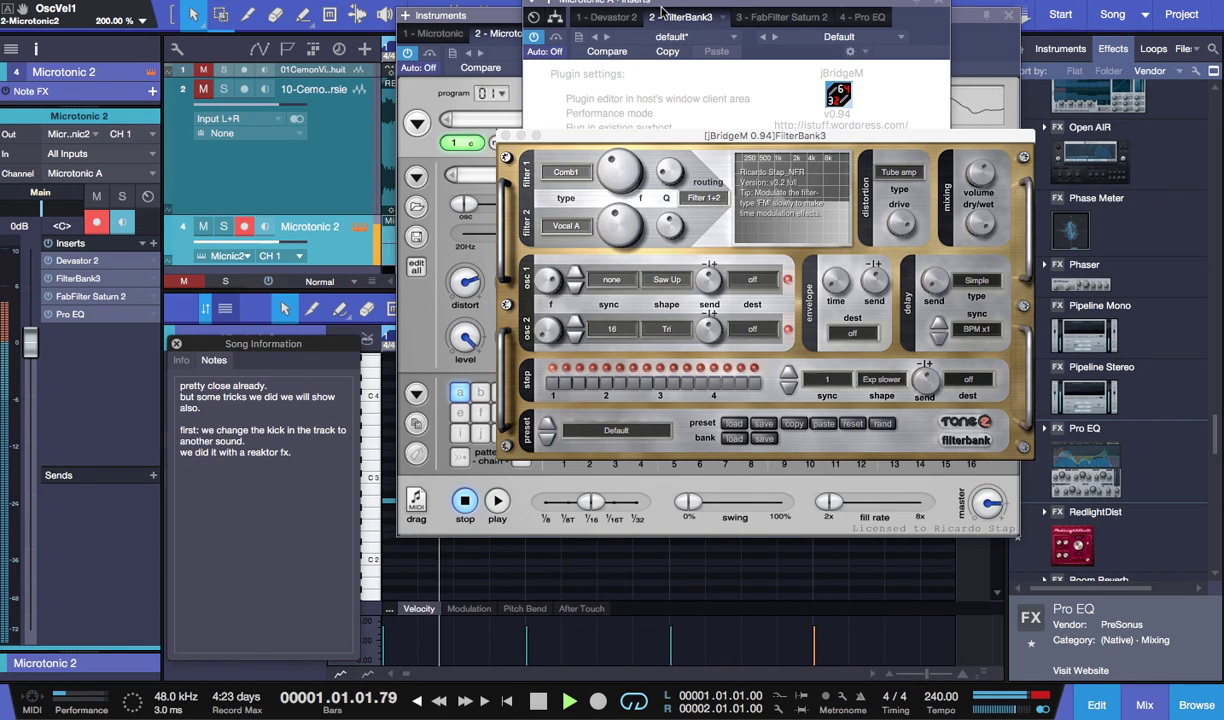
left_click_drag(662, 5, 660, 37)
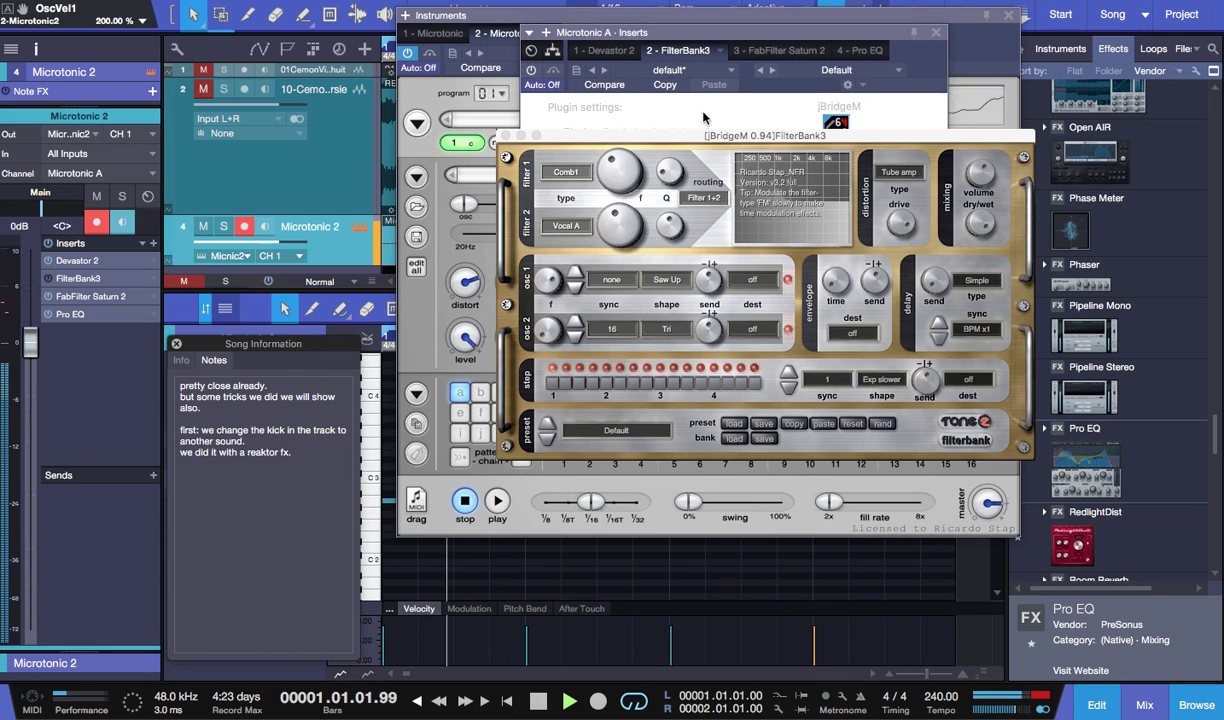
left_click(664, 120)
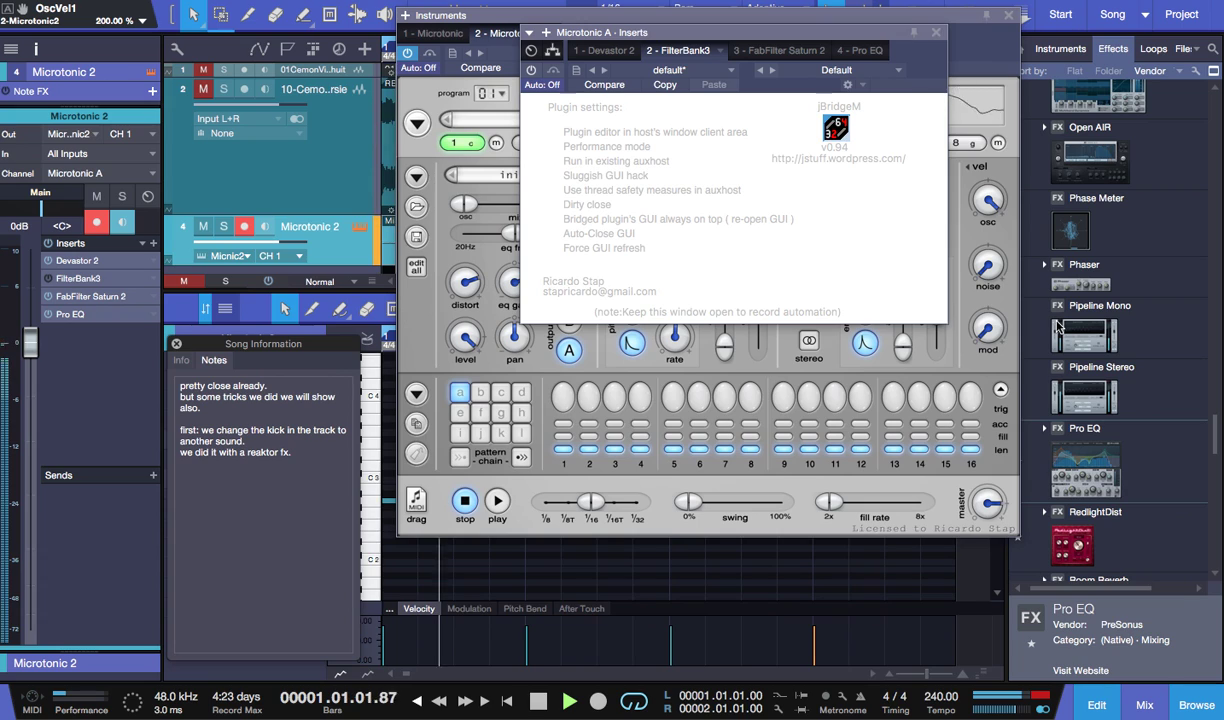
scroll(1100, 330, "up", 20)
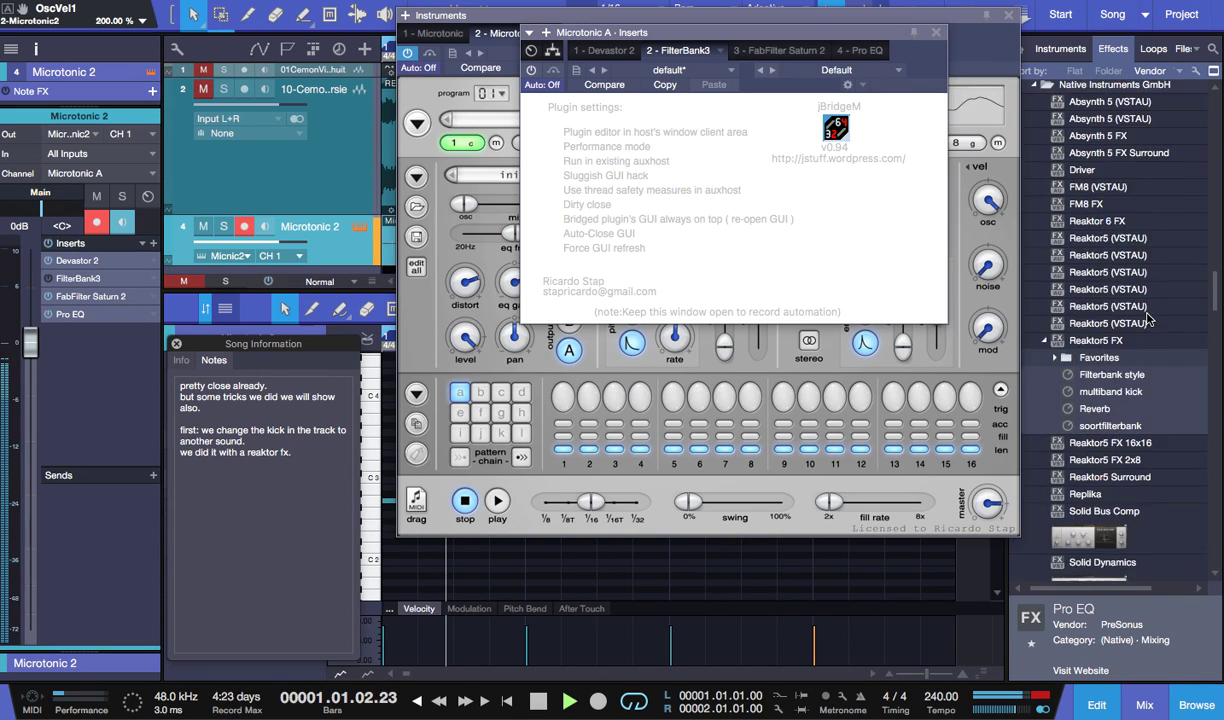
scroll(1147, 318, "down", 10)
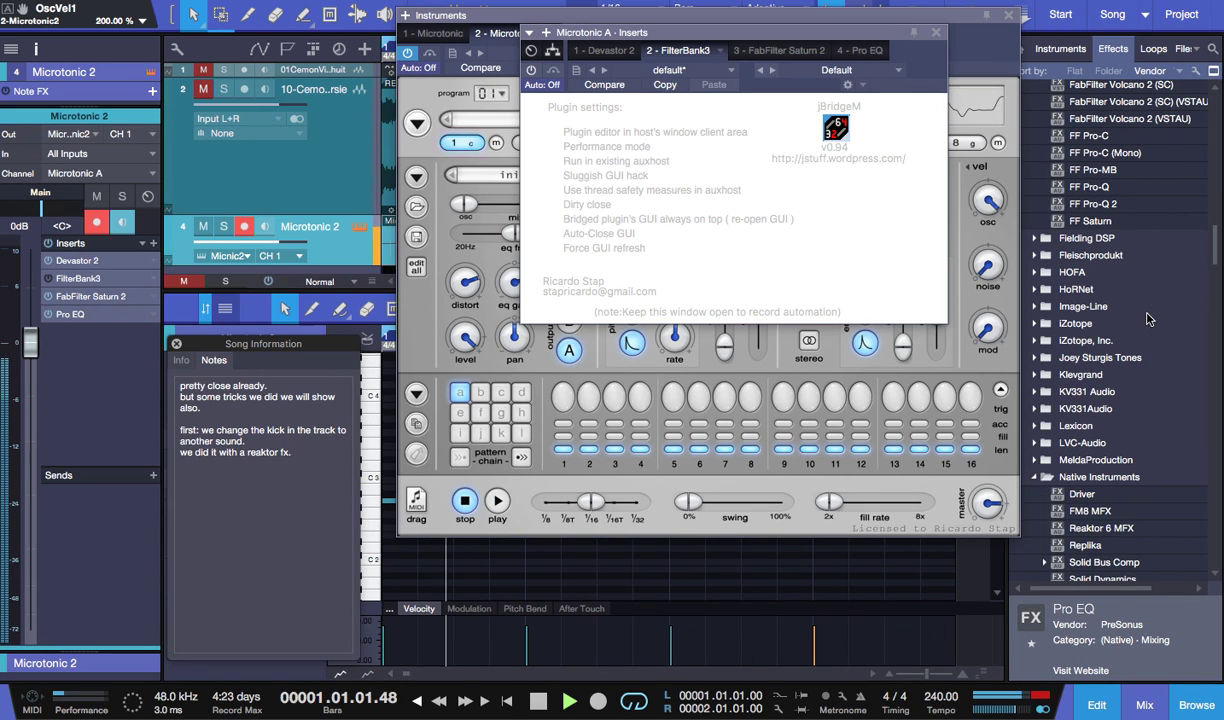
scroll(1147, 318, "down", 6)
left_click(1045, 476)
scroll(1110, 470, "down", 2)
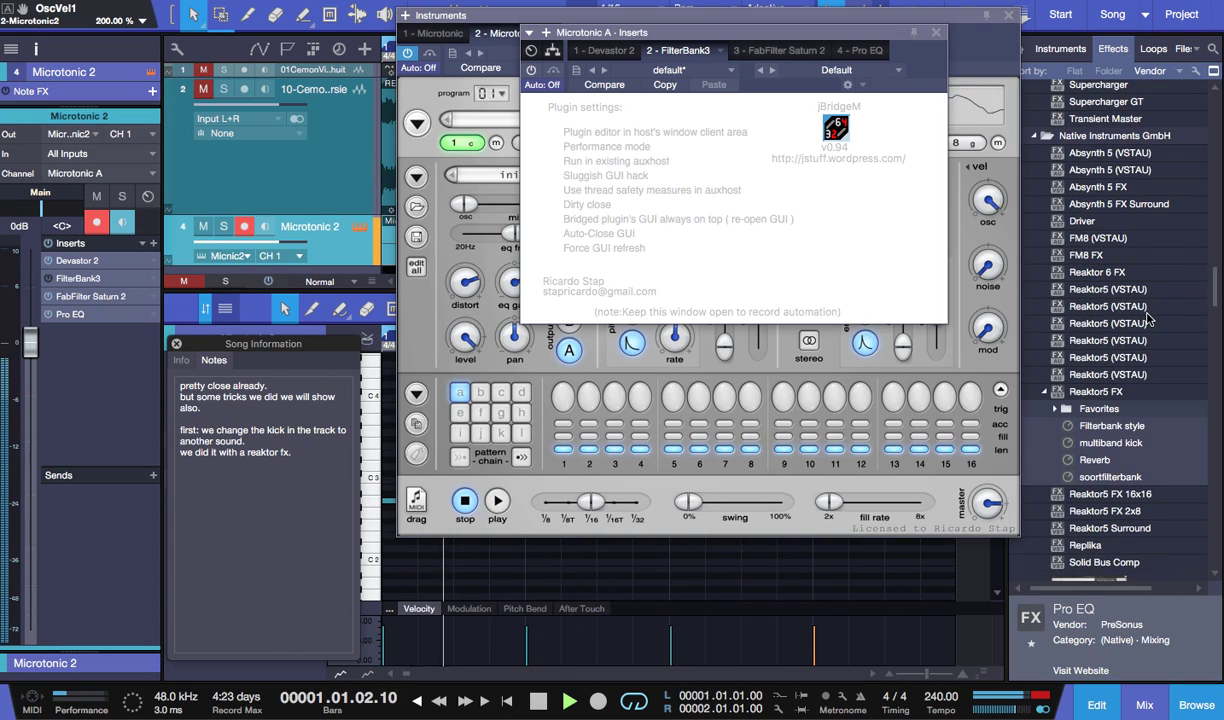
left_click(1110, 426)
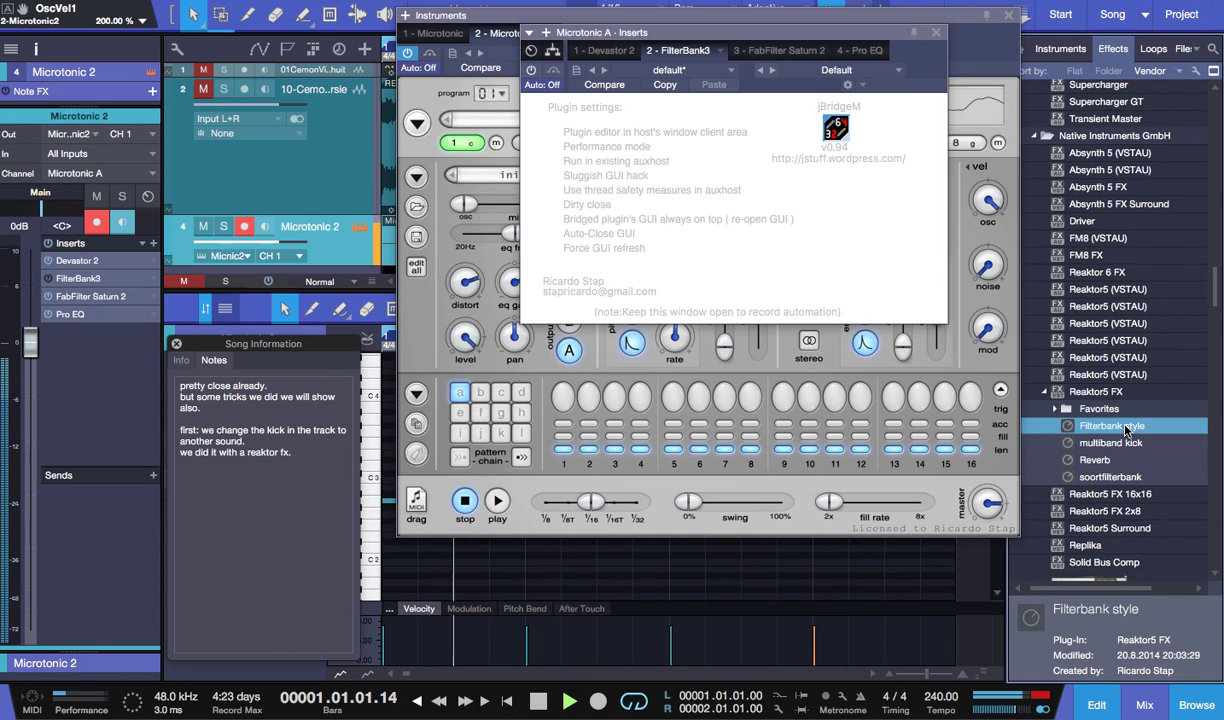
left_click_drag(1125, 430, 95, 291)
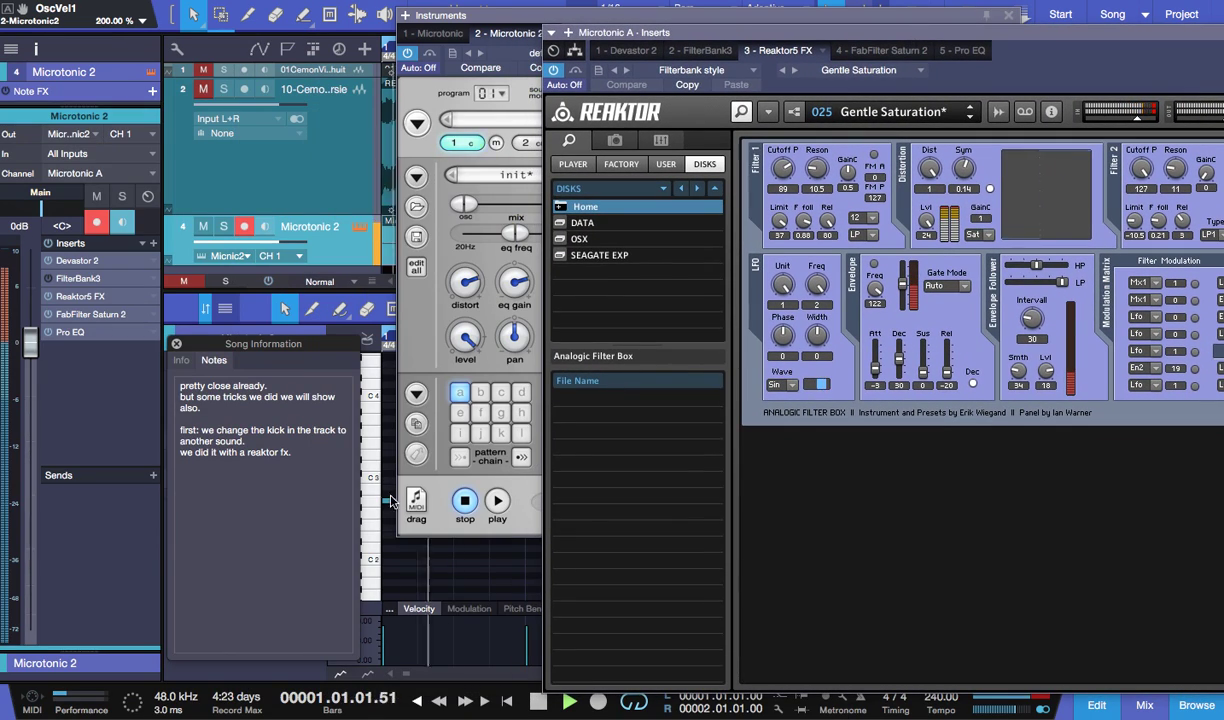
- Replace the notes' text with "you know this one." and bypass the Reaktor5 FX insert
left_click(316, 487)
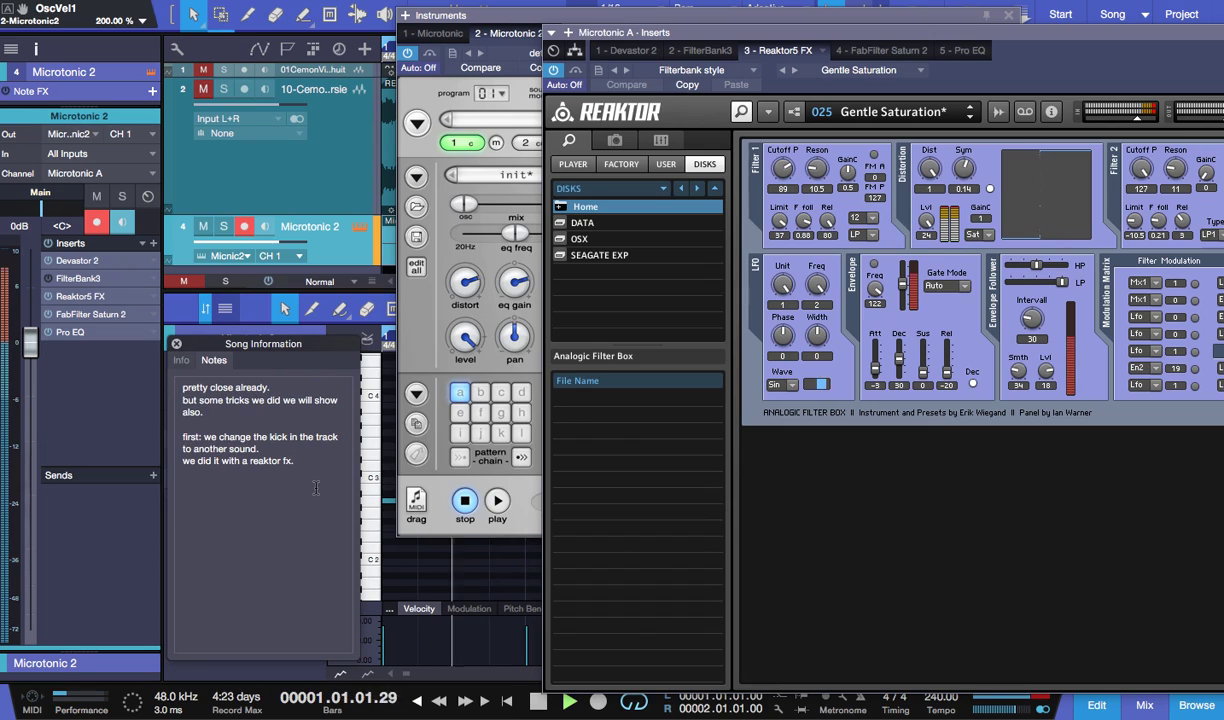
left_click_drag(316, 487, 156, 371)
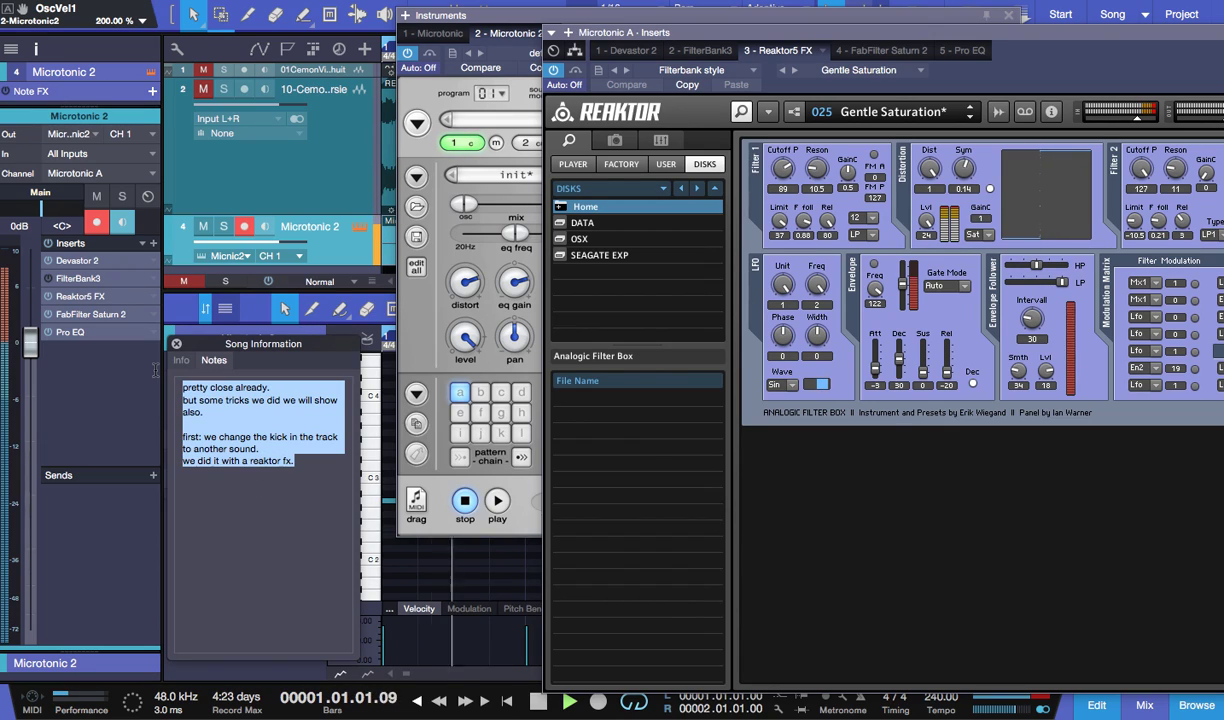
type("you")
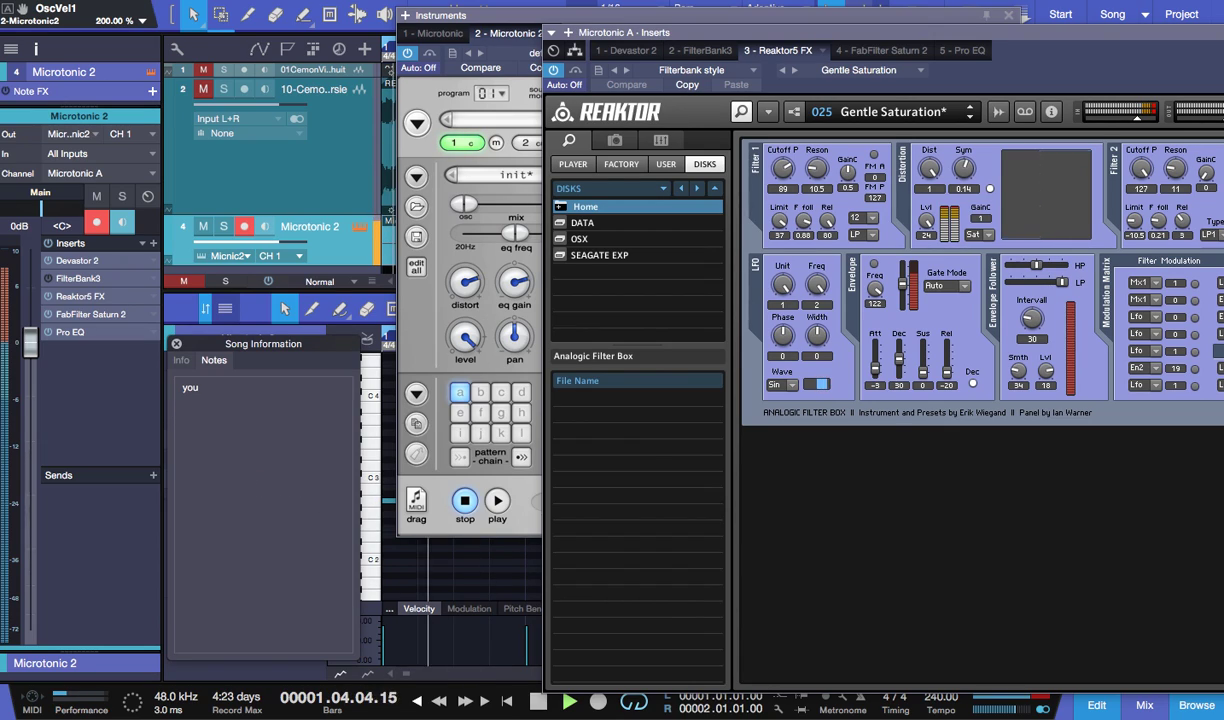
type(" know this one.")
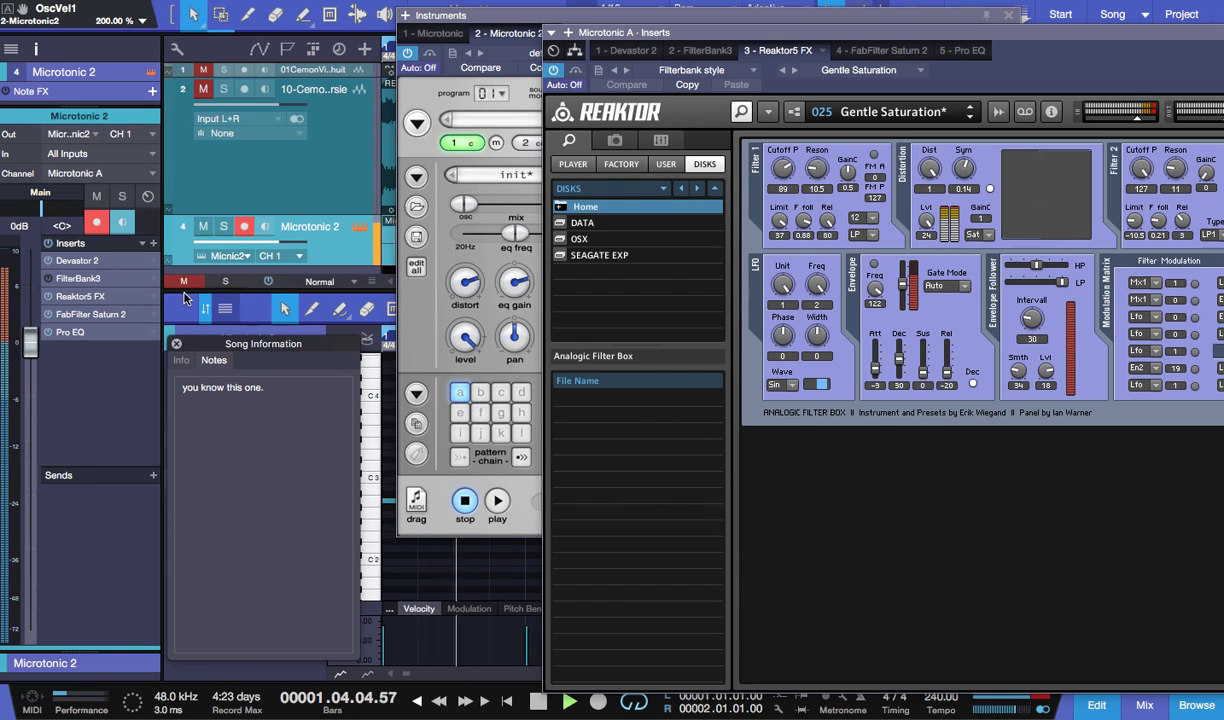
left_click(51, 292)
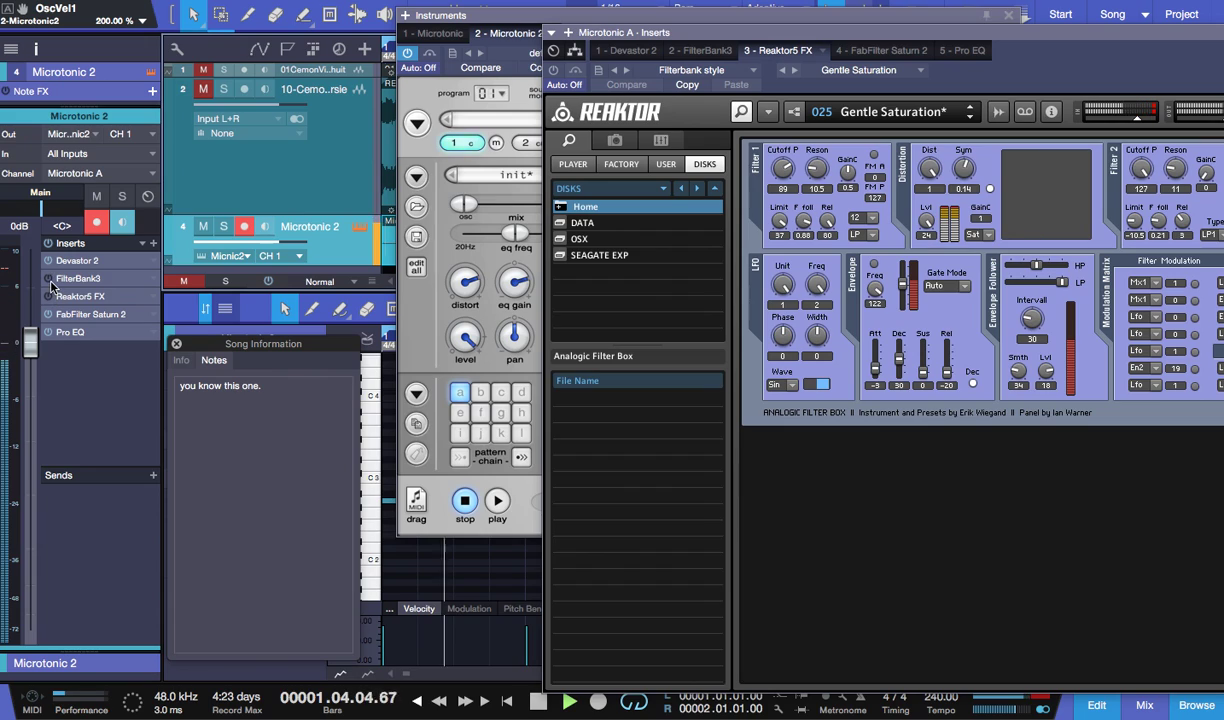
- Add a new notes paragraph with the lines "other trick." and "the awfull gssssssssssssssss"
left_click(320, 404)
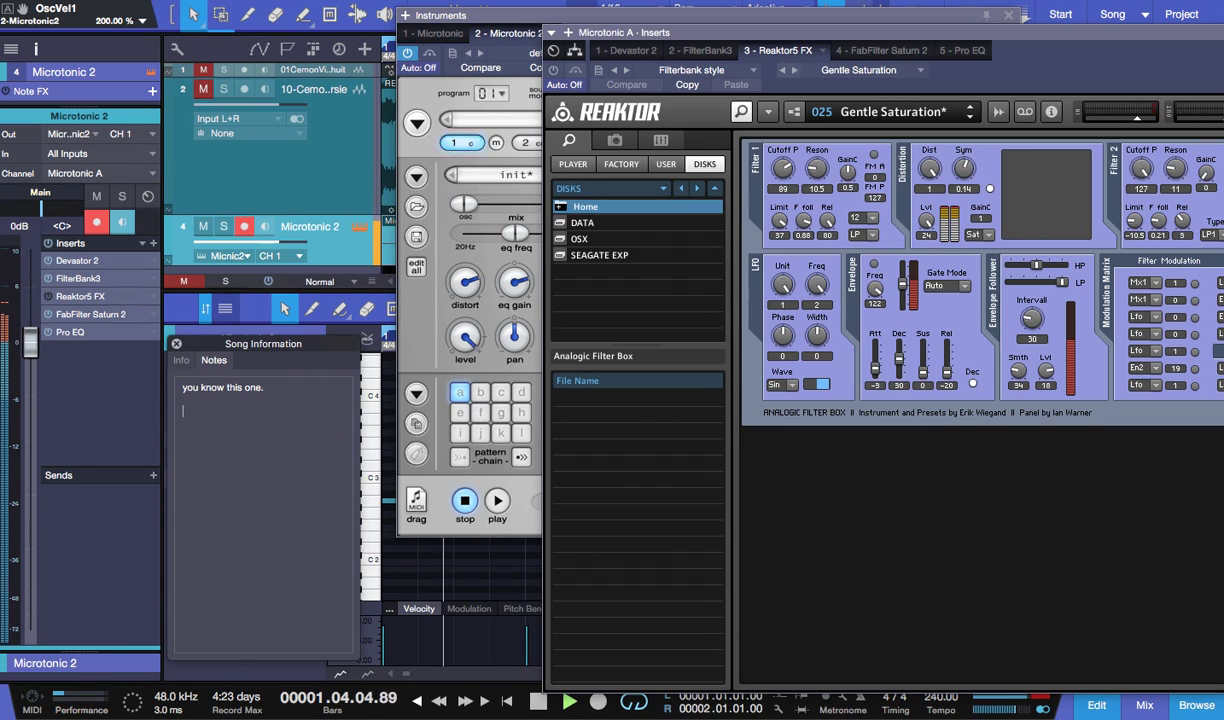
key("Return")
key("Return")
type("other tri")
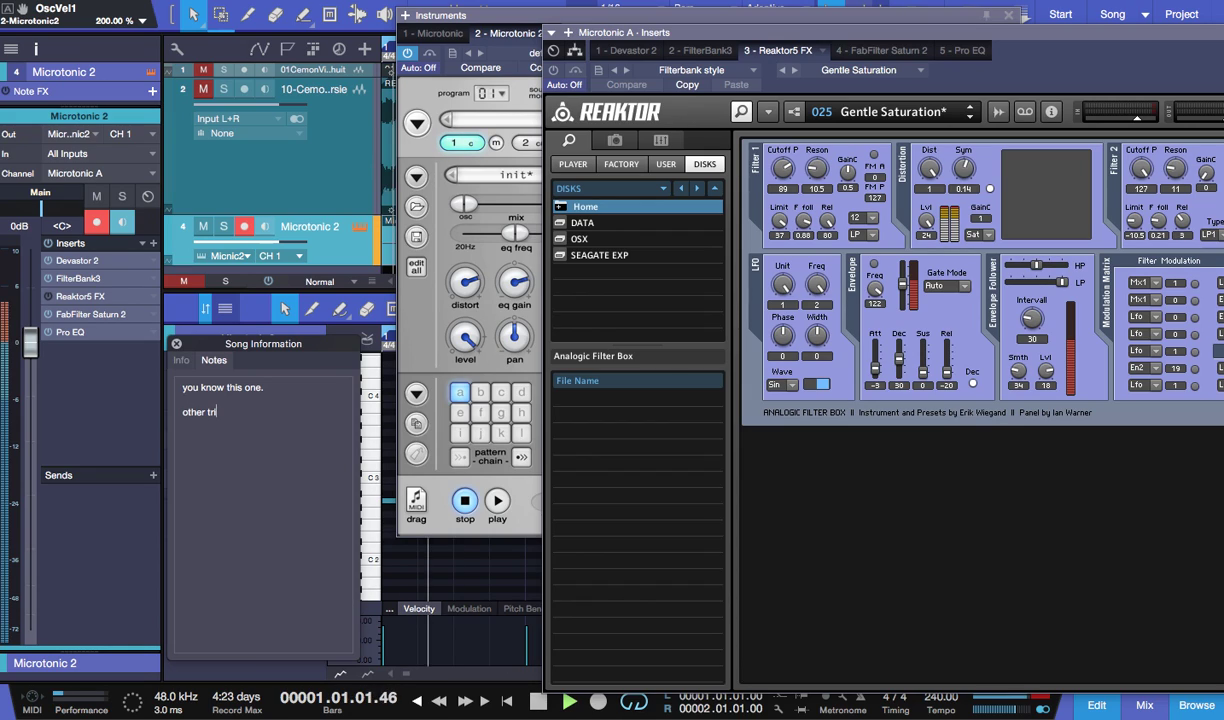
type("ck. the aw")
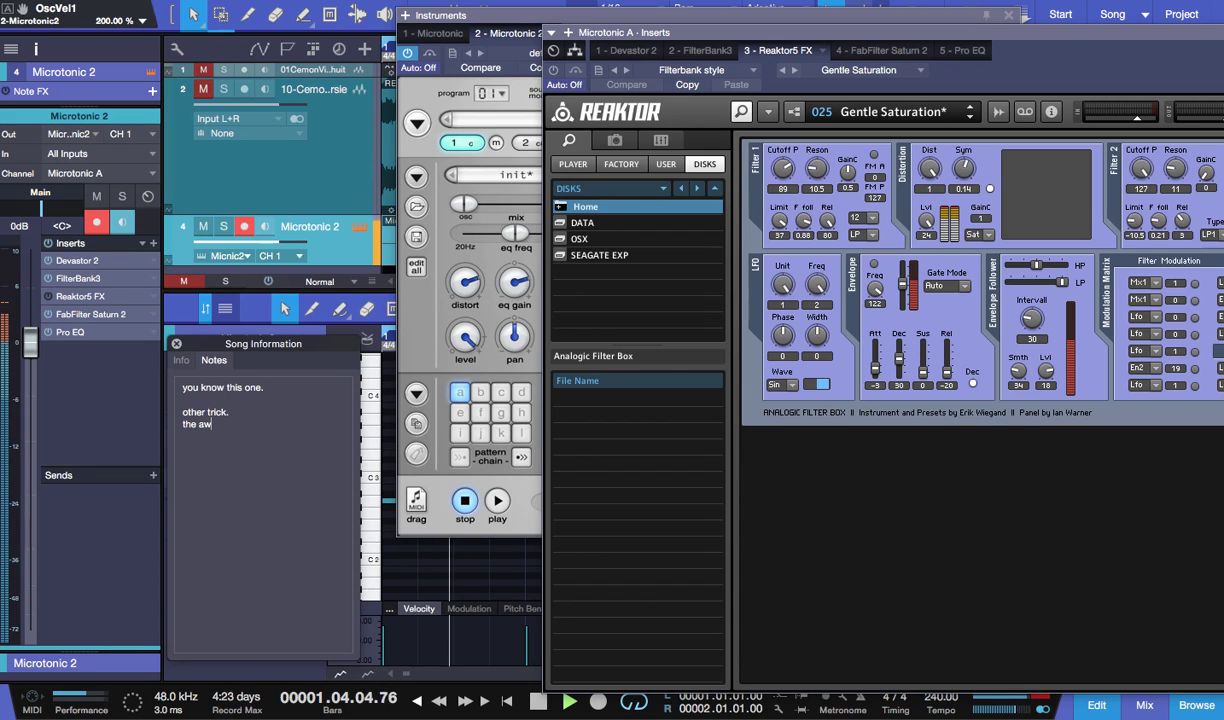
type("full g")
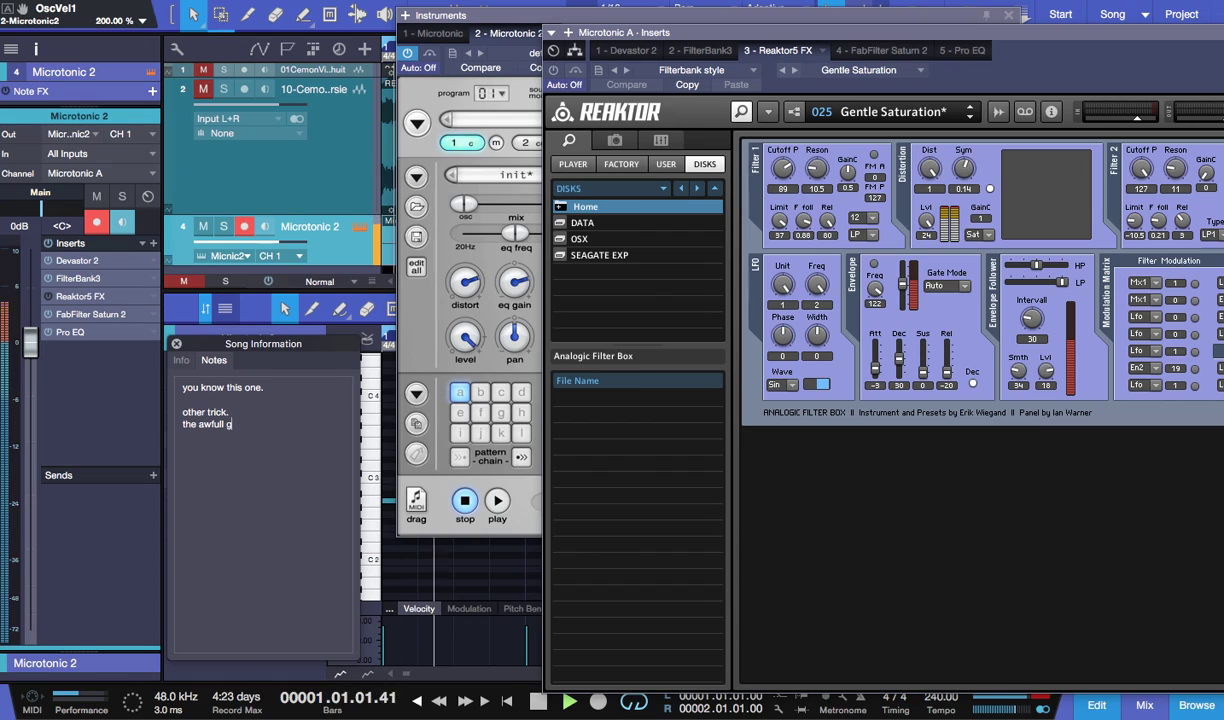
type("ssssssssssssssss")
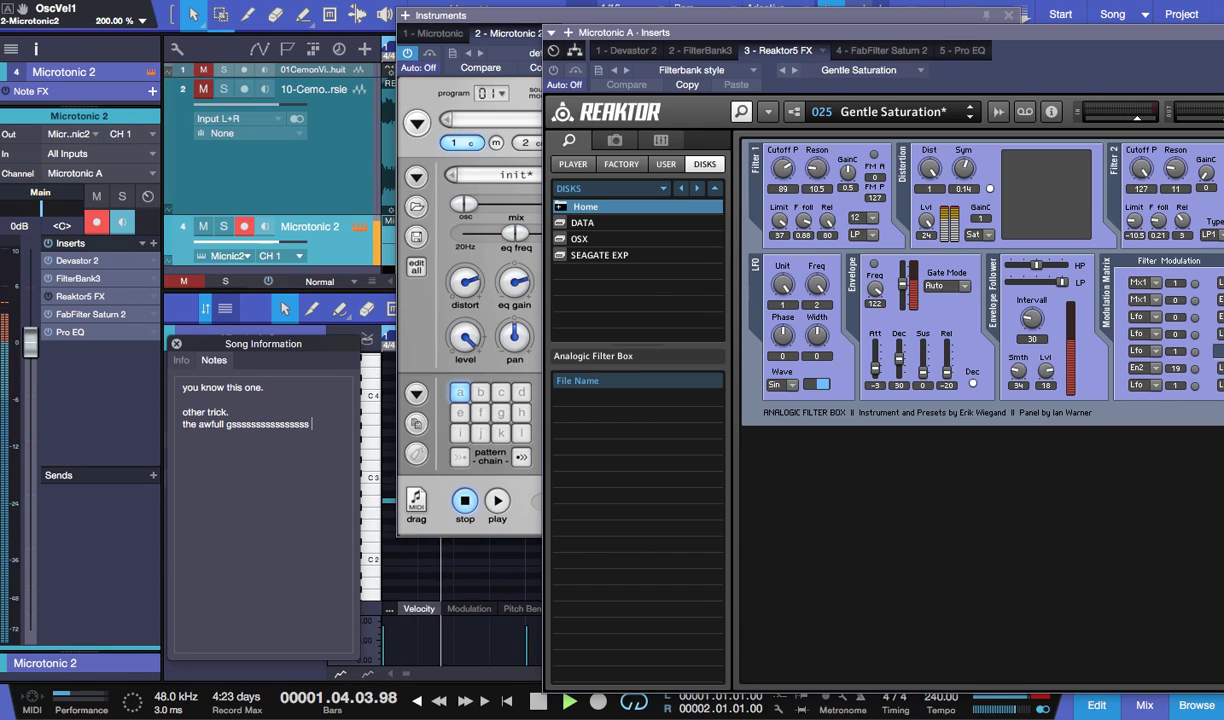
- Stop playback and close the Reaktor5 FX inserts window
left_click(99, 407)
key("space")
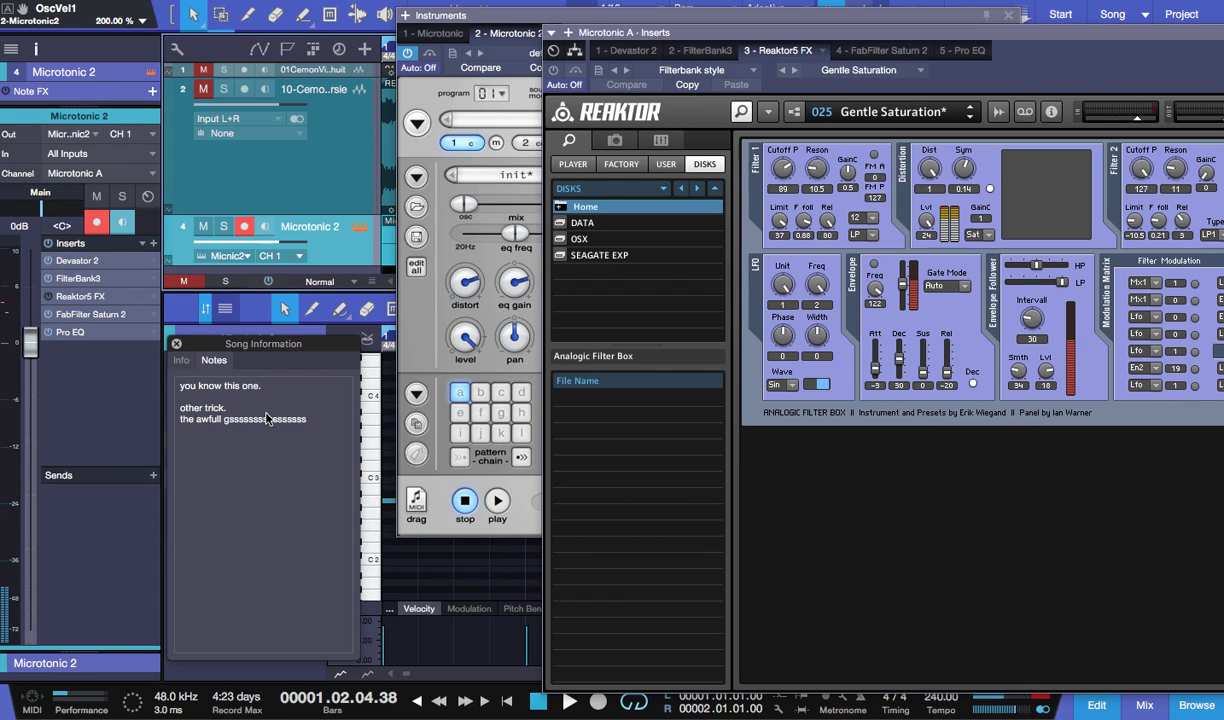
key("F5")
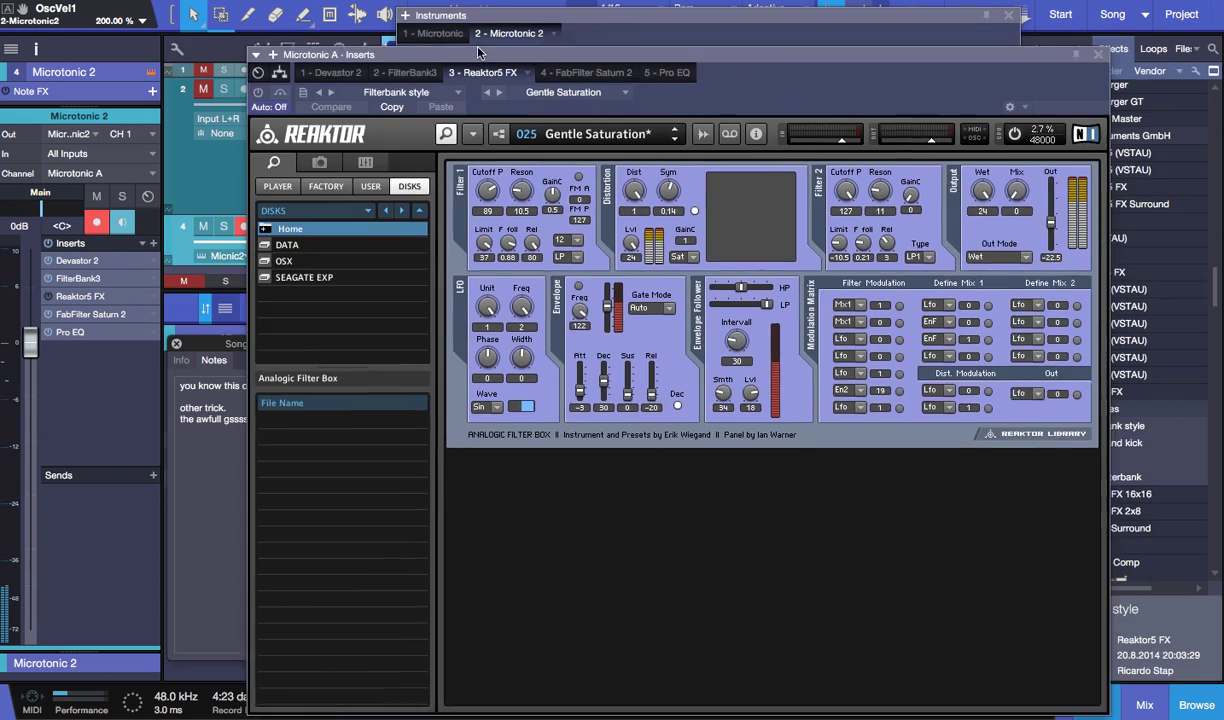
left_click(929, 33)
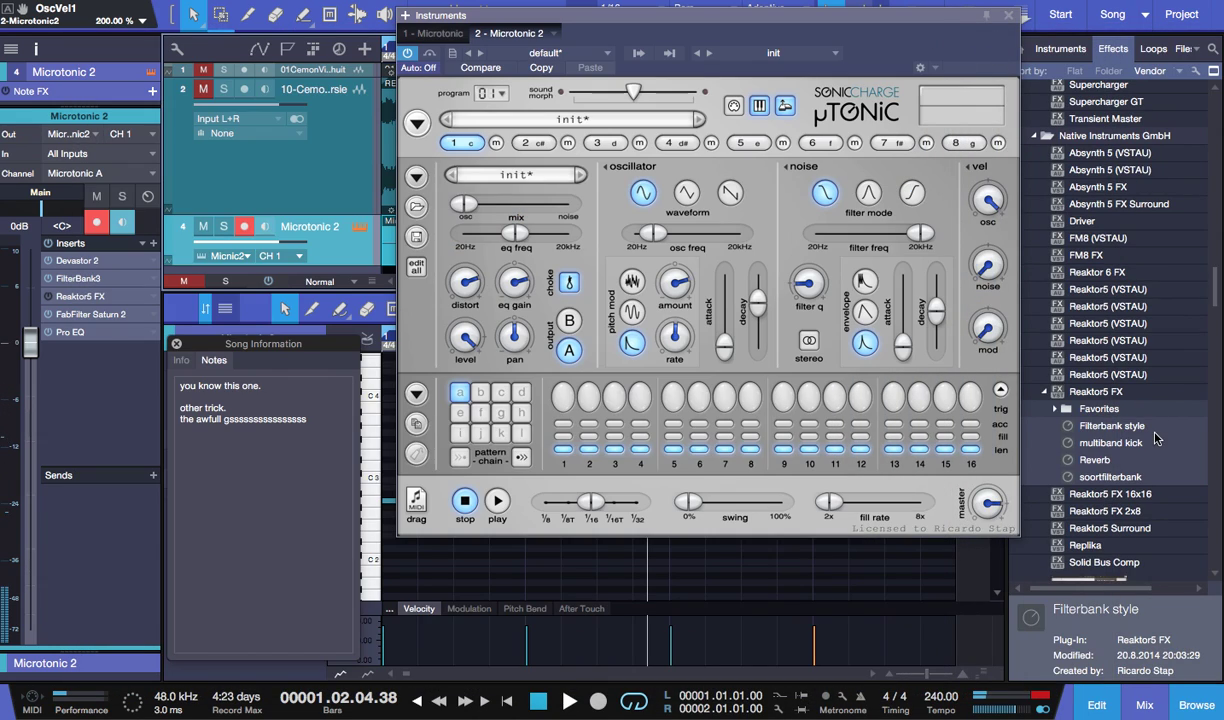
- Insert Waves C1 gate Stereo after Pro EQ on the Microtonic 2 channel and hide the effects browser
scroll(1155, 438, "down", 3)
scroll(1155, 438, "down", 3)
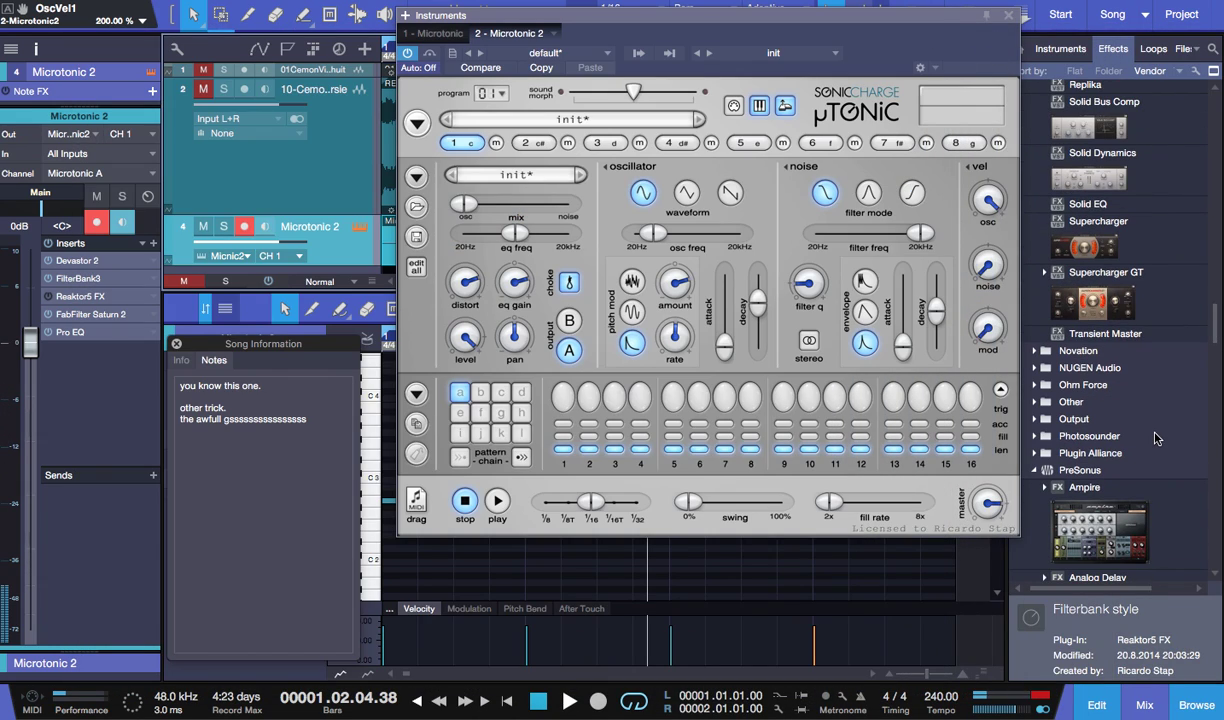
scroll(1155, 438, "down", 10)
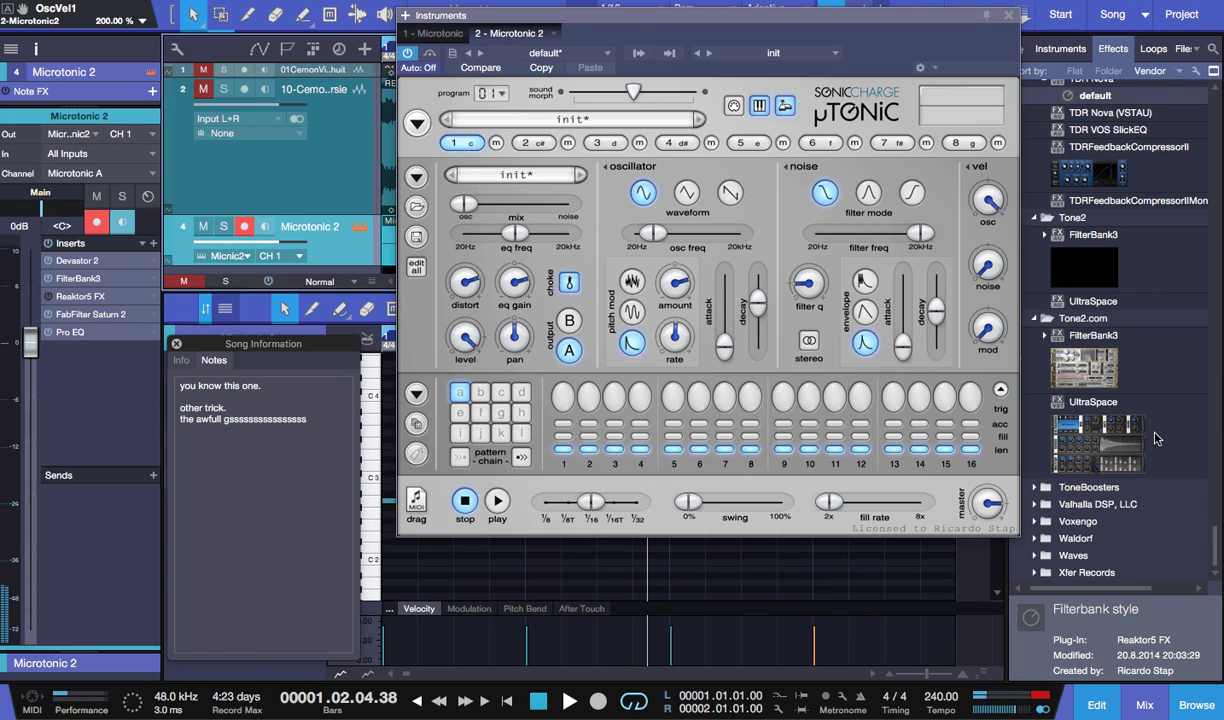
left_click(1059, 569)
left_click(1060, 556)
double_click(1060, 556)
scroll(1060, 569, "up", 5)
scroll(1059, 568, "up", 5)
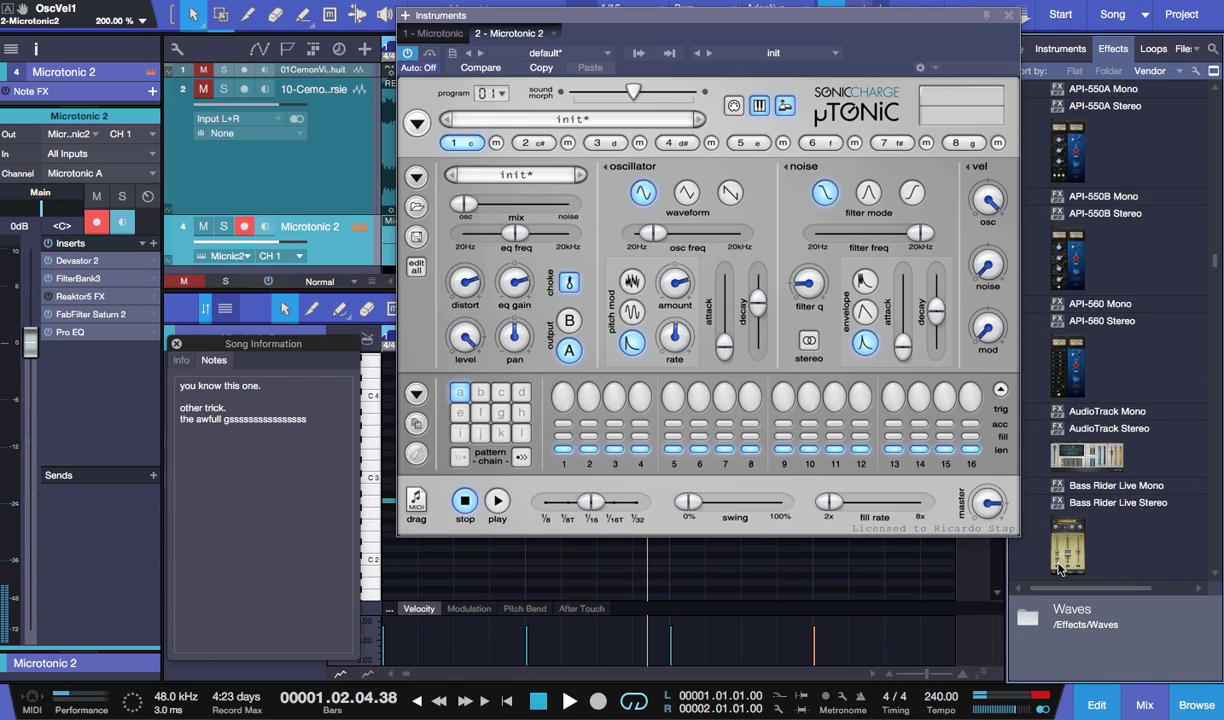
scroll(1059, 569, "down", 5)
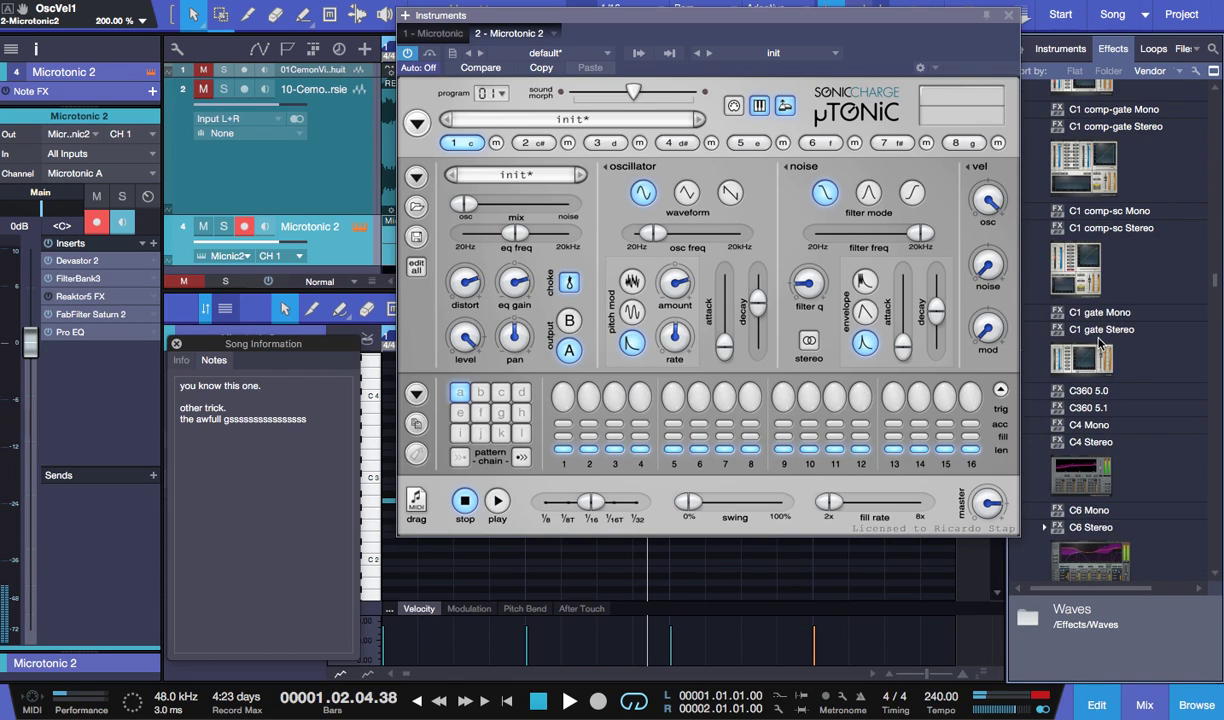
left_click_drag(1042, 348, 345, 344)
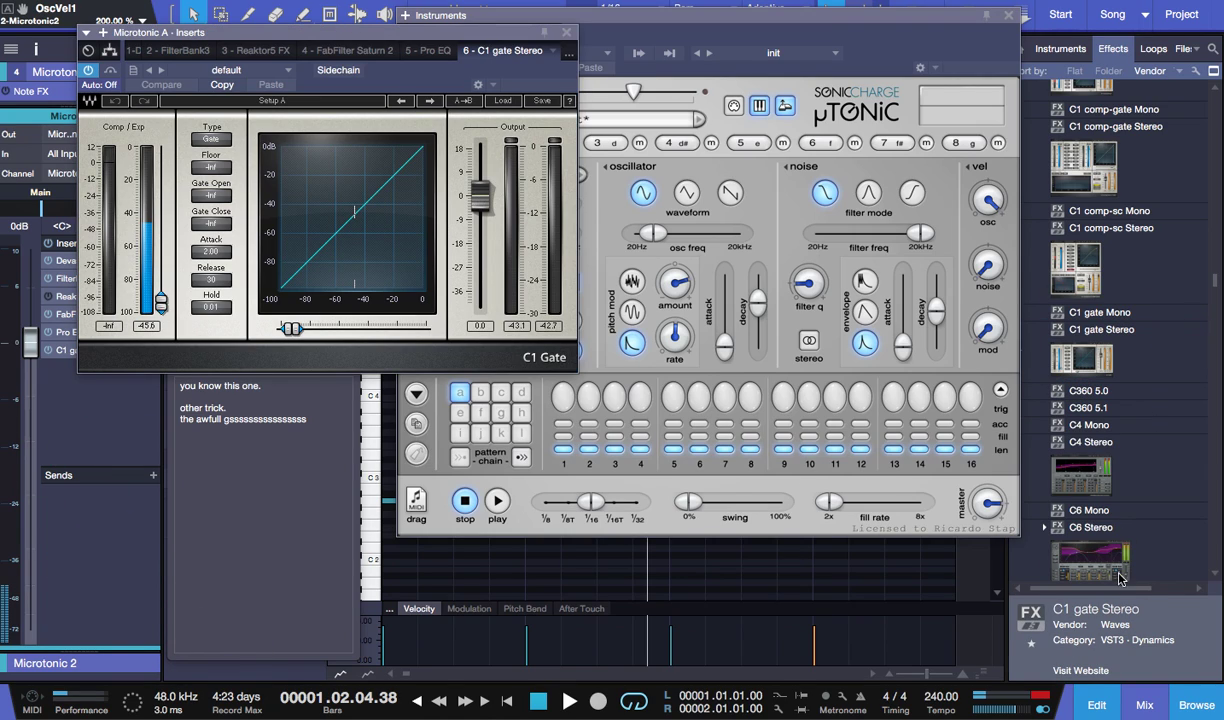
left_click(1173, 705)
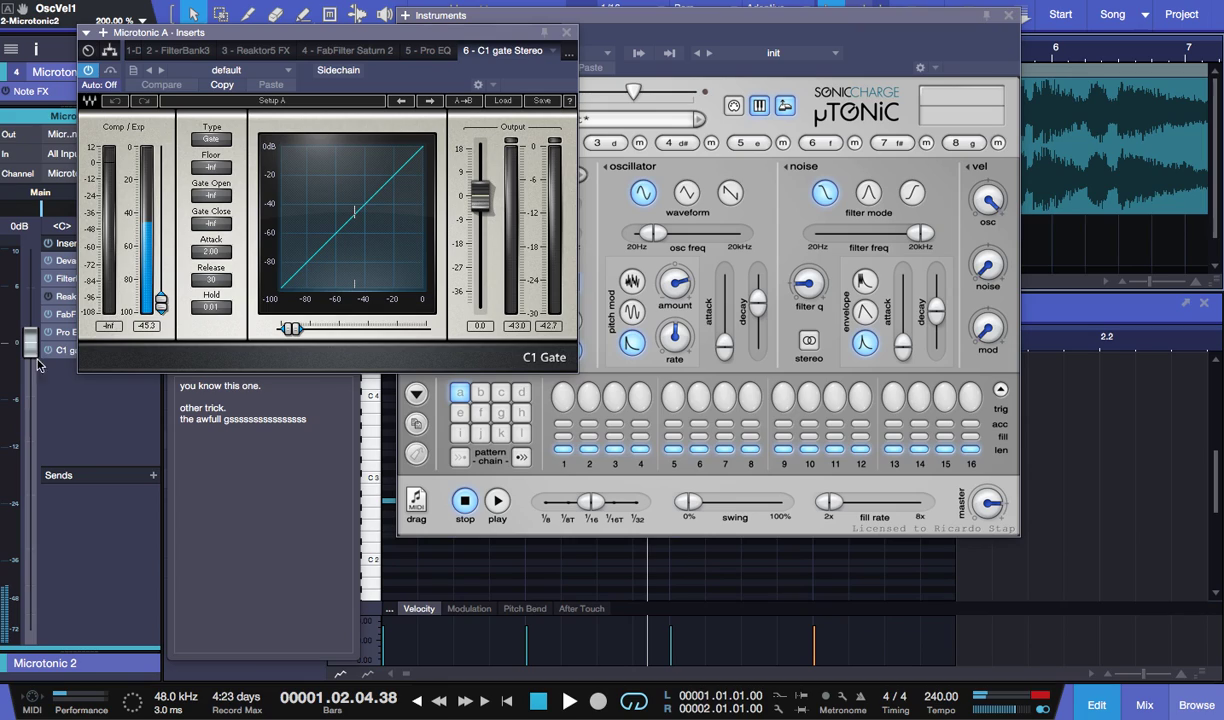
- Raise the C1 gate's Gate Open and Gate Close thresholds to -36.4 dB, auditioning the kick with each setting
left_click_drag(160, 295, 161, 213)
key("space")
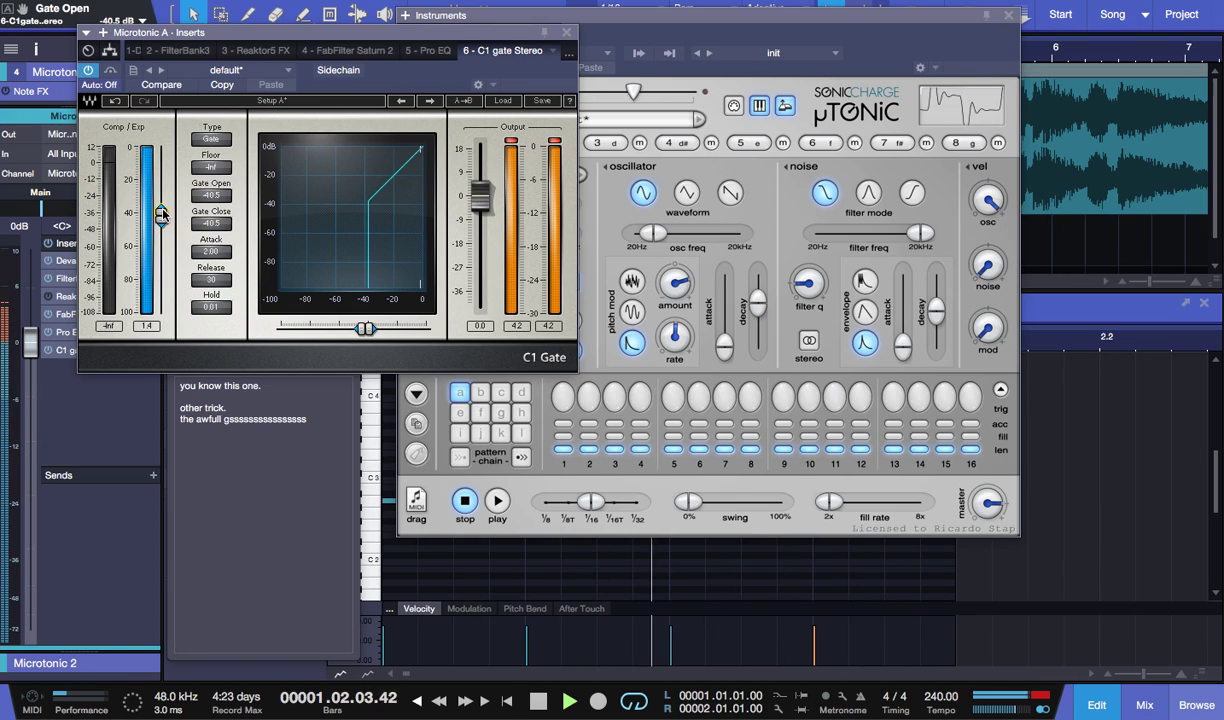
key("space")
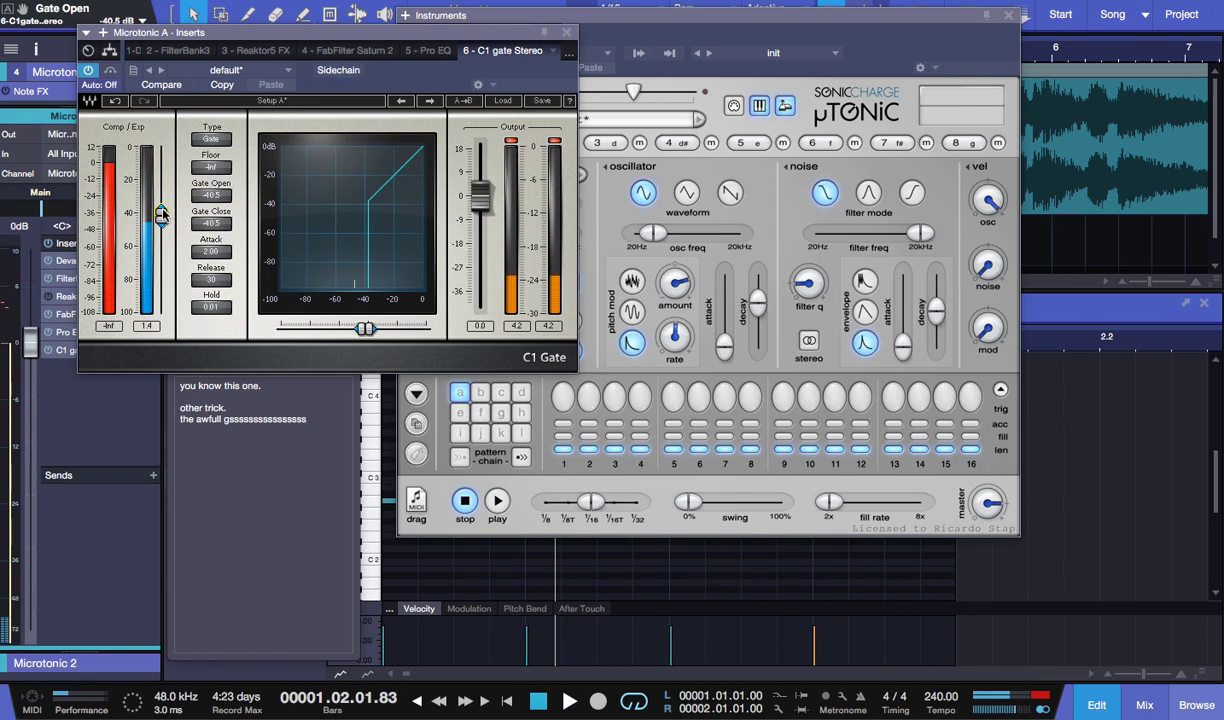
left_click_drag(160, 213, 162, 208)
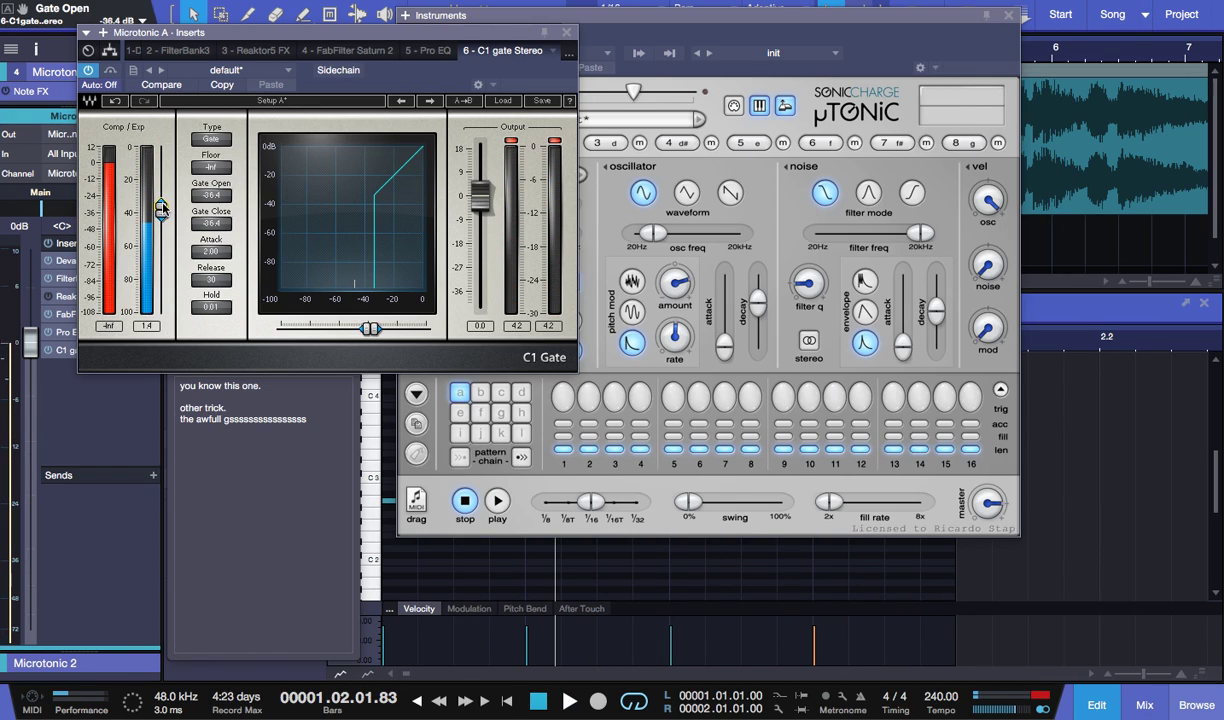
key("space")
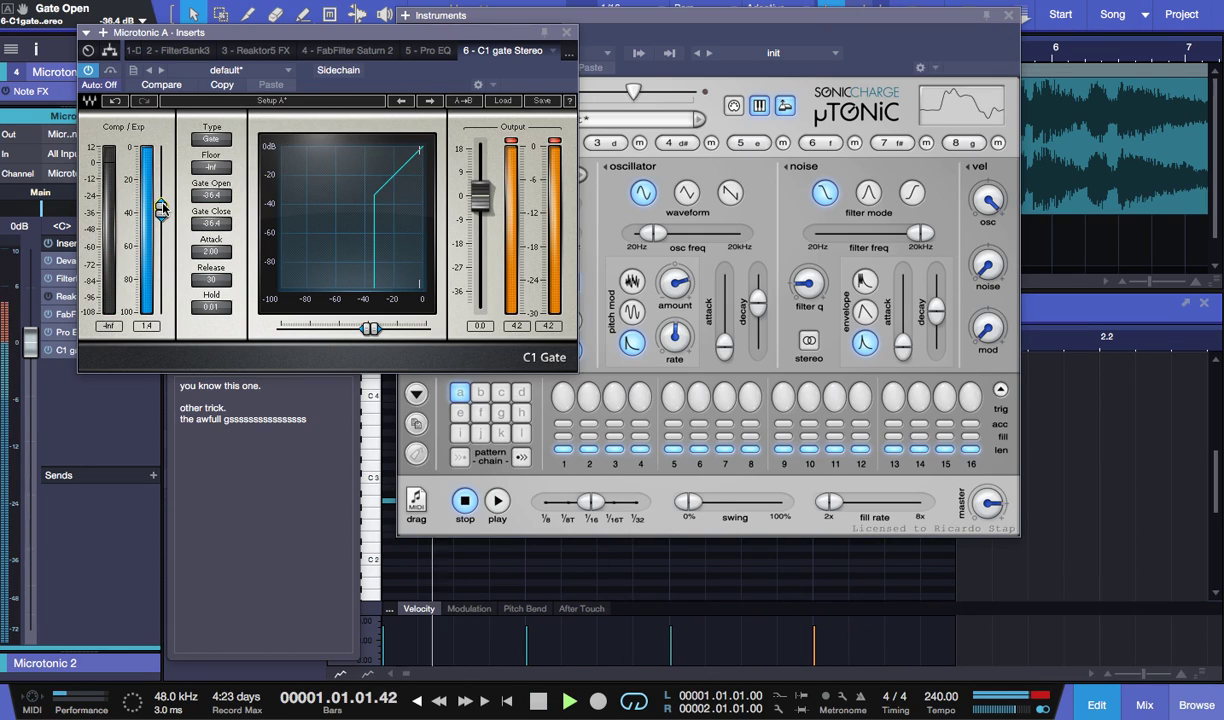
key("space")
- Replace the notes with "STEREO?????" and "yes. when you do some kick edits, you are not able to make them left right. i check mono meanwhile."
left_click(248, 452)
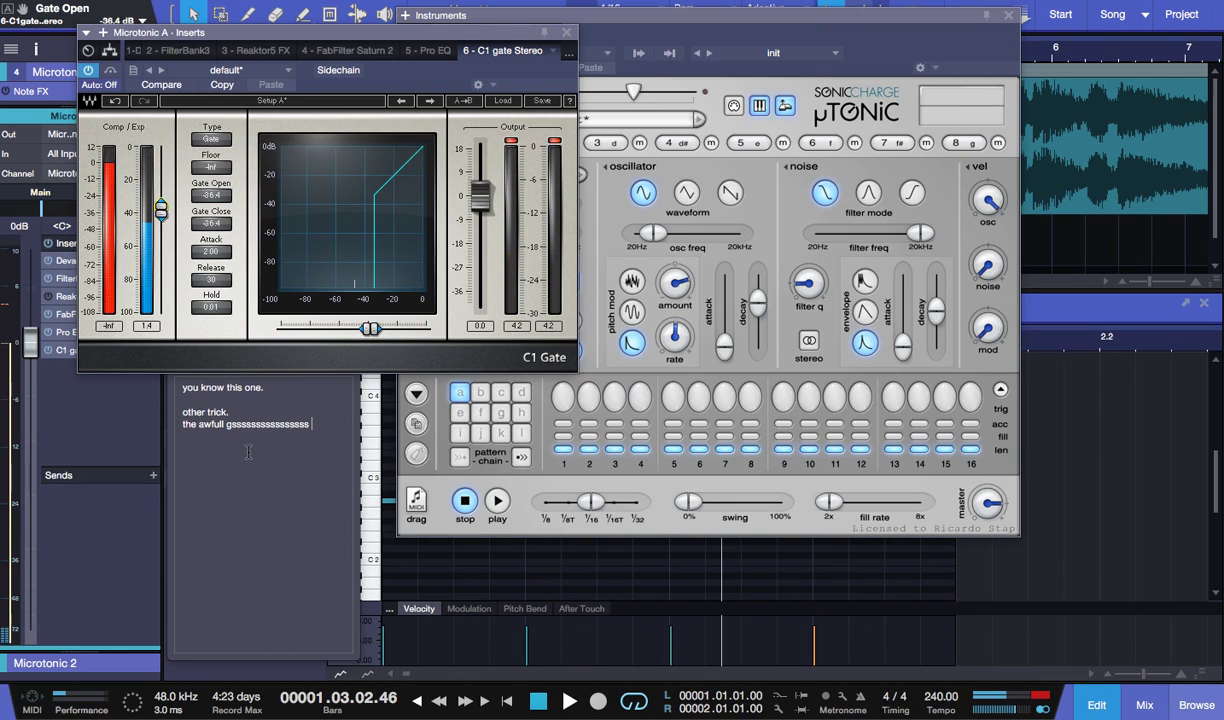
left_click_drag(322, 445, 119, 372)
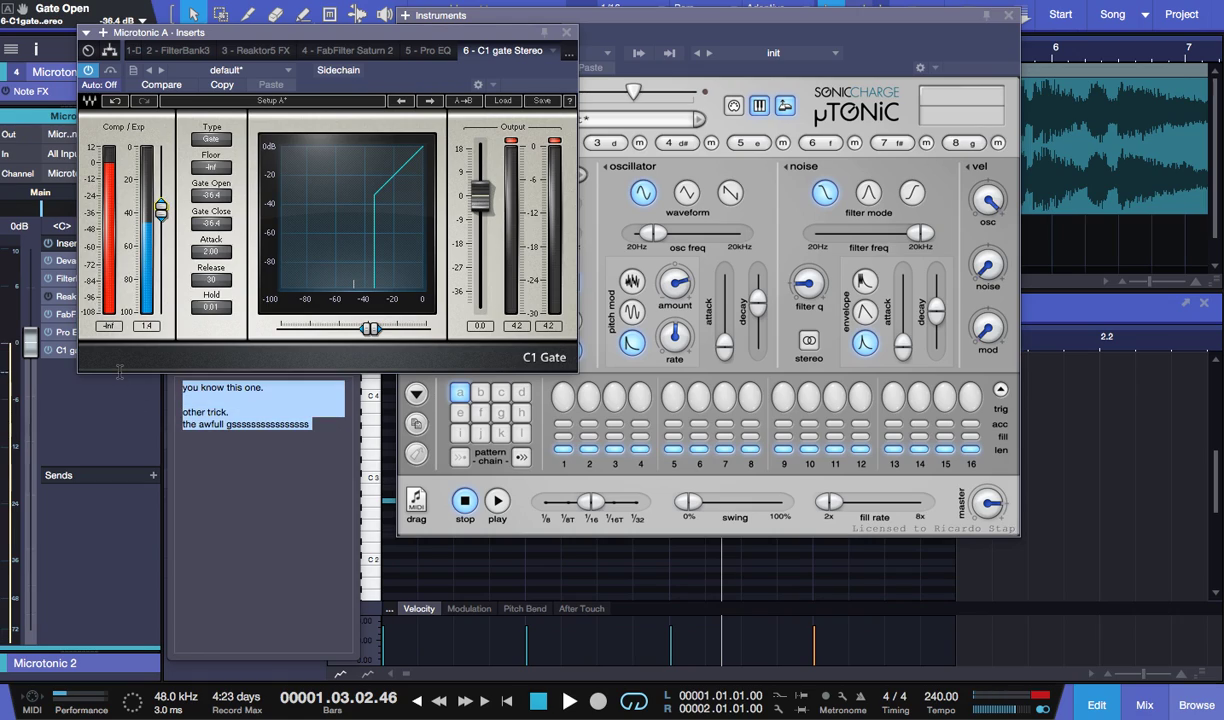
type("ST")
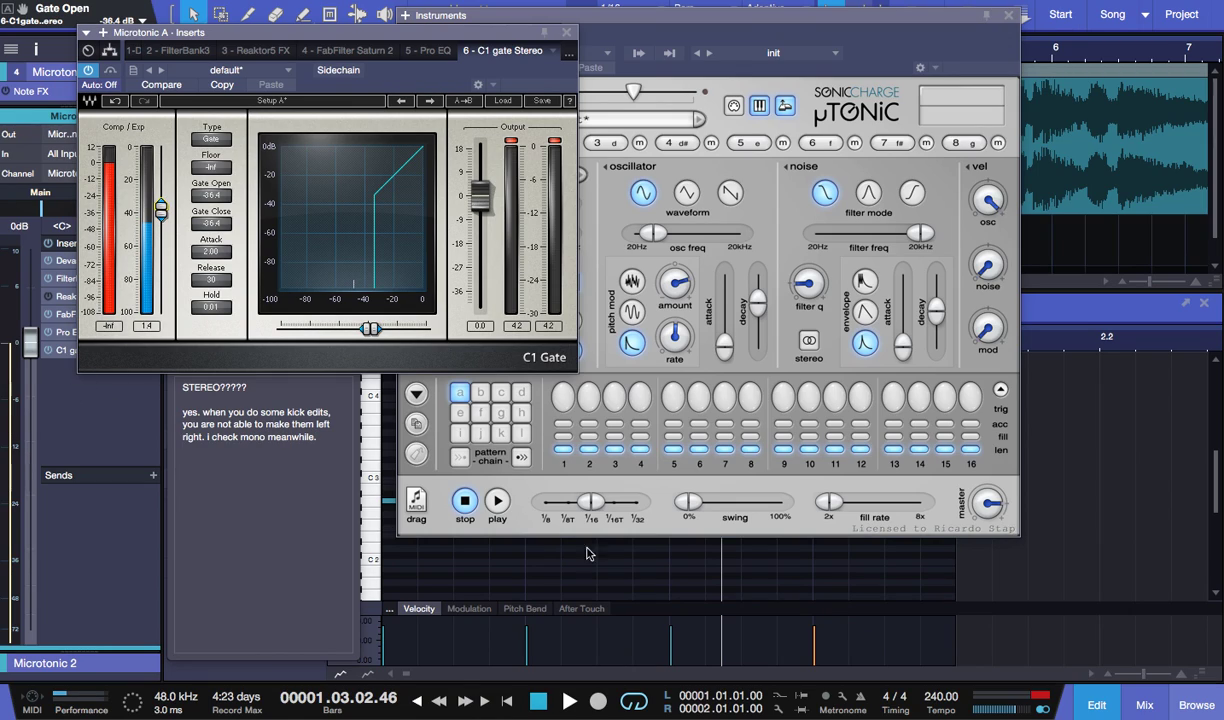
- Play the kick loop and add the line "yeah. thats ok." to the end of the song notes
key("space")
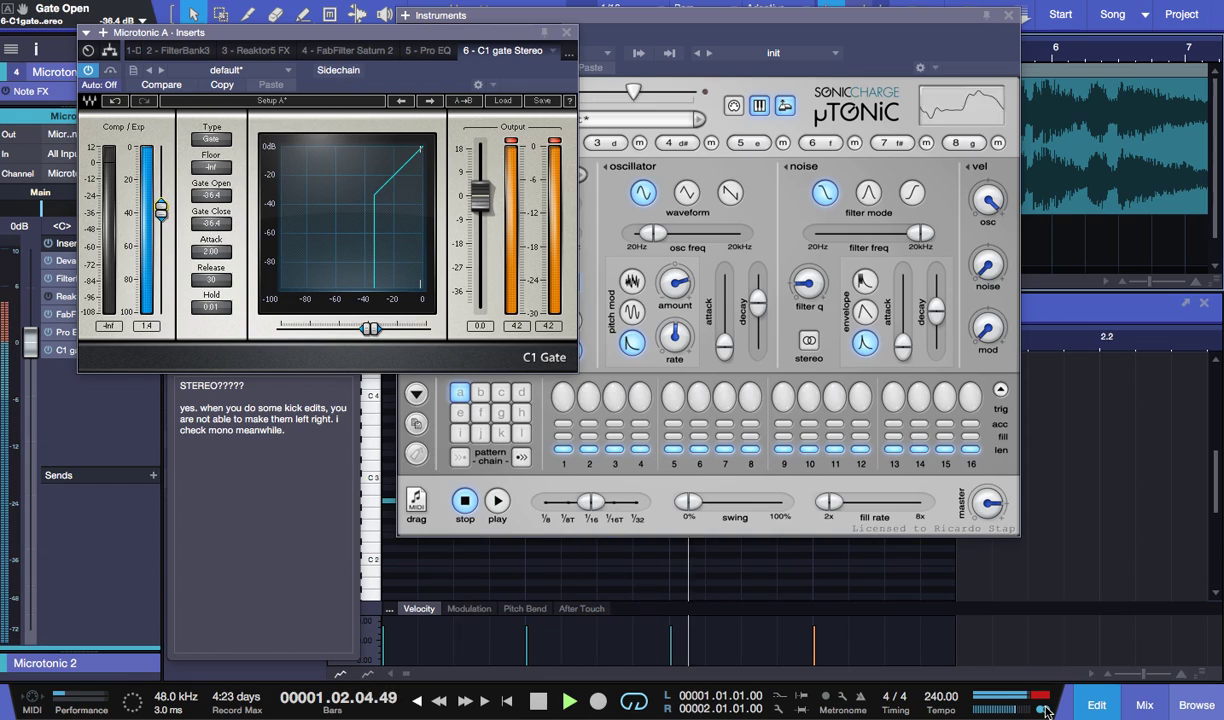
left_click(259, 512)
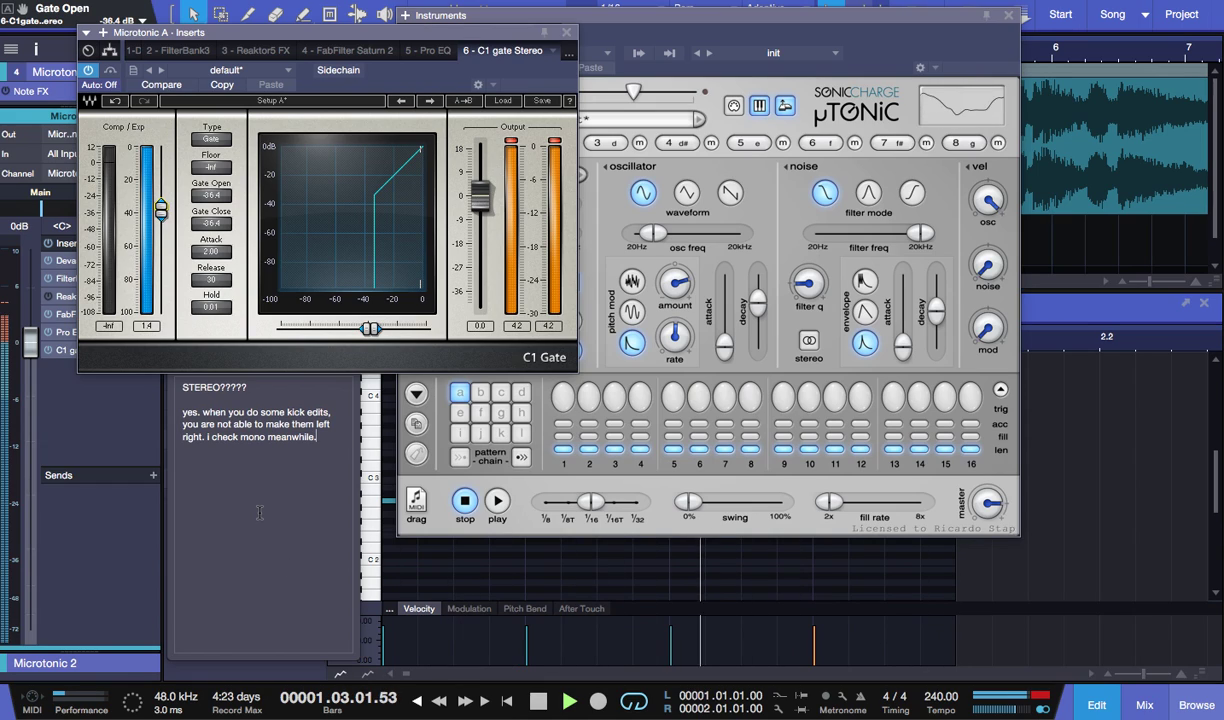
key("Return")
type("yea")
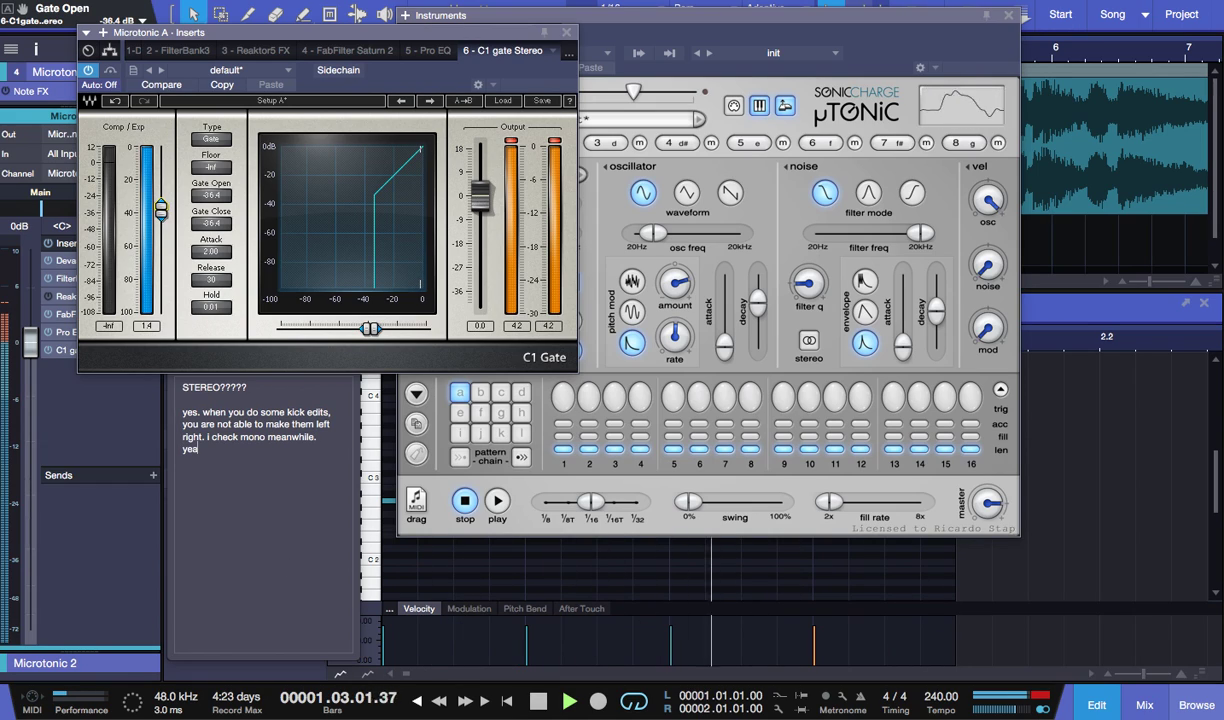
type("h. thats ok.")
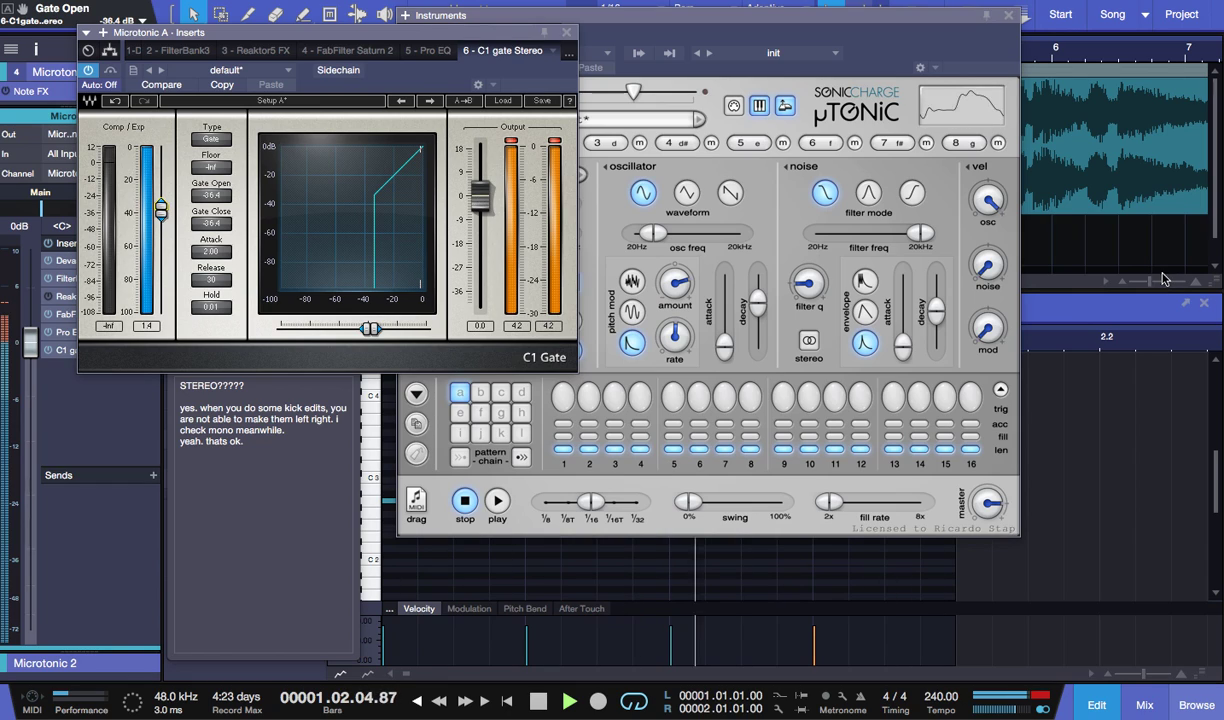
- Insert Waves MetaFilter Stereo after the C1 gate on the Microtonic 2 channel and move its window clear of the notes
key("F5")
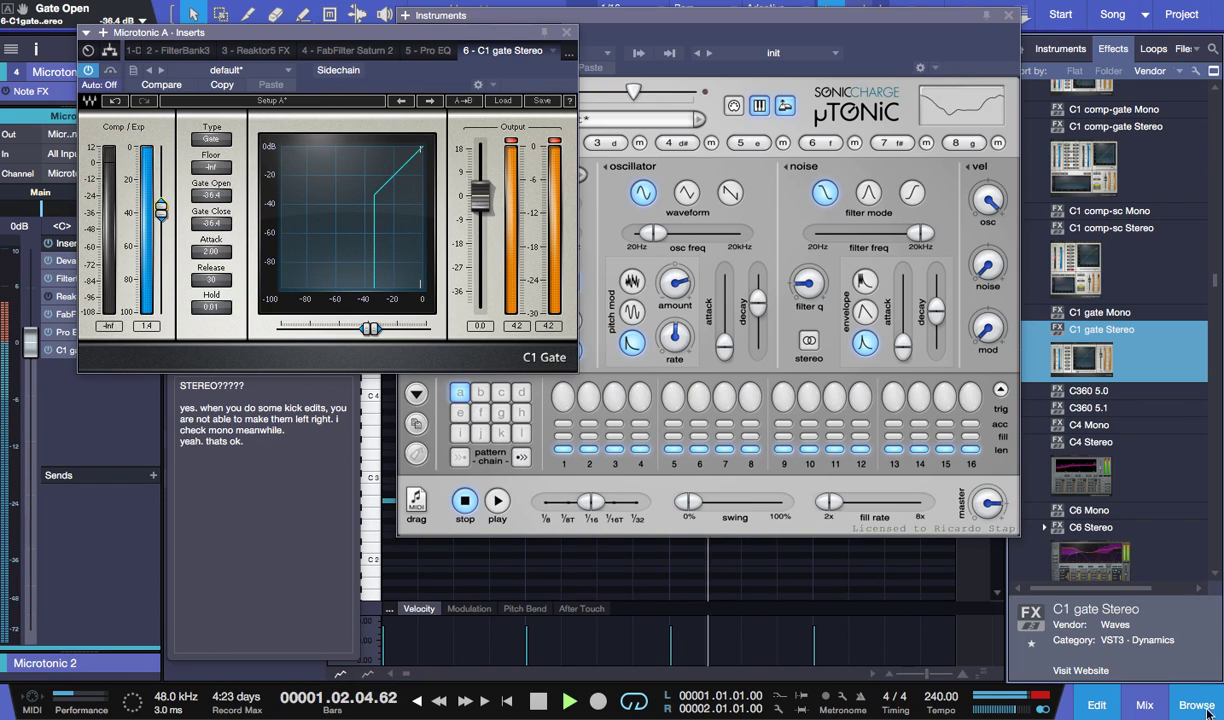
scroll(1163, 508, "down", 10)
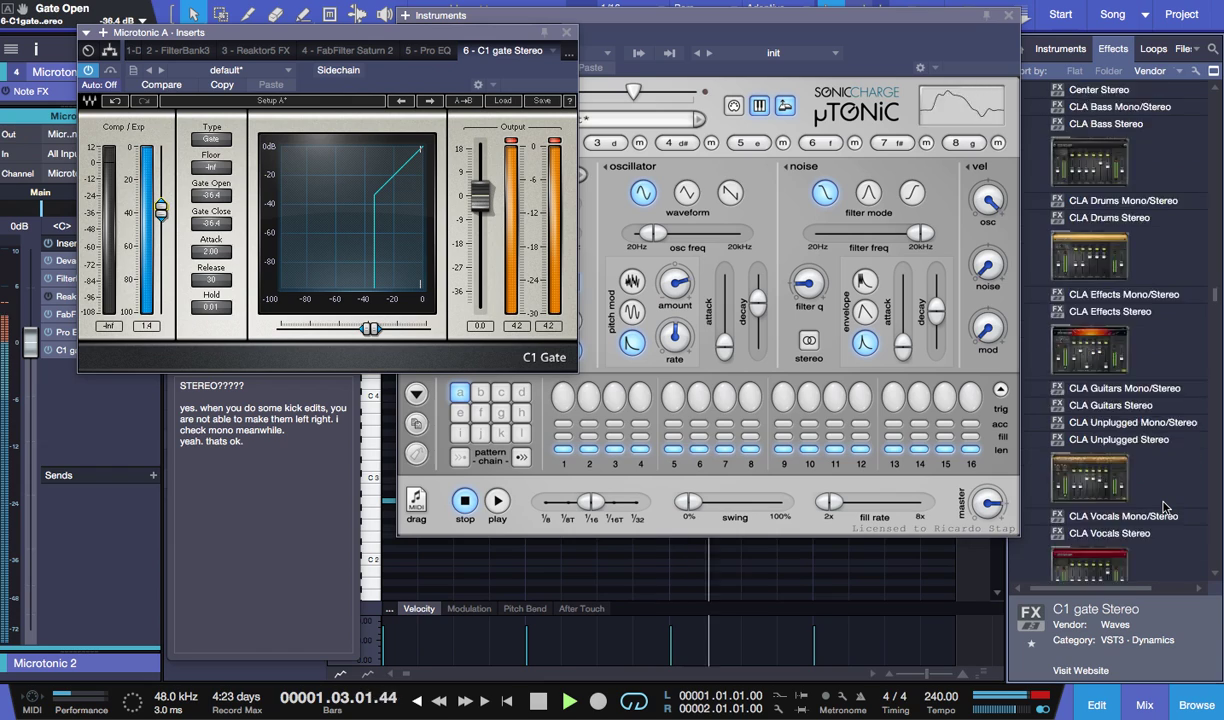
scroll(1163, 508, "down", 12)
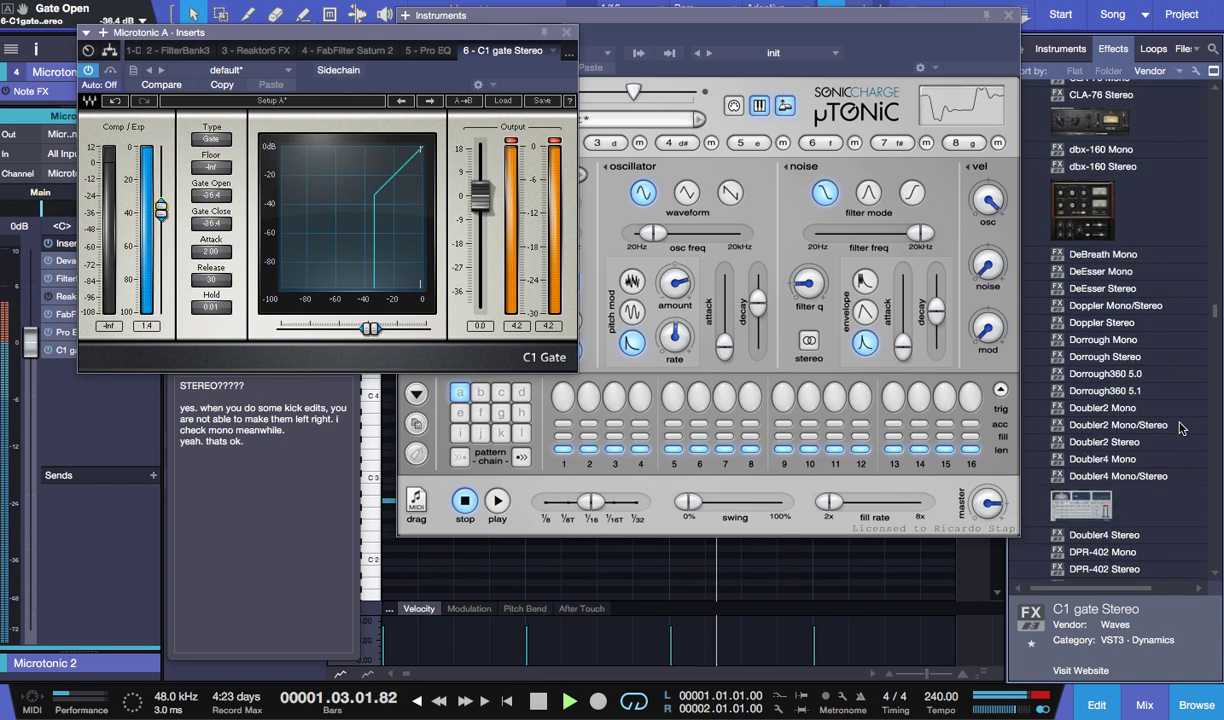
scroll(1180, 428, "down", 15)
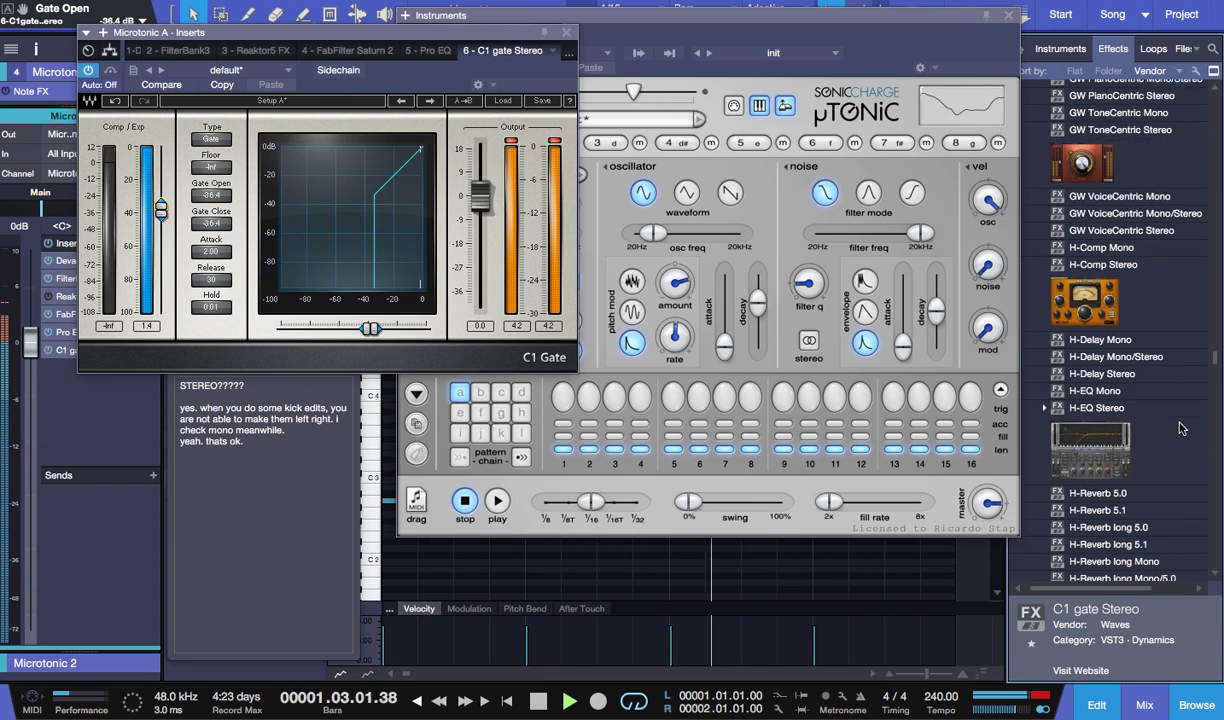
scroll(1180, 428, "down", 15)
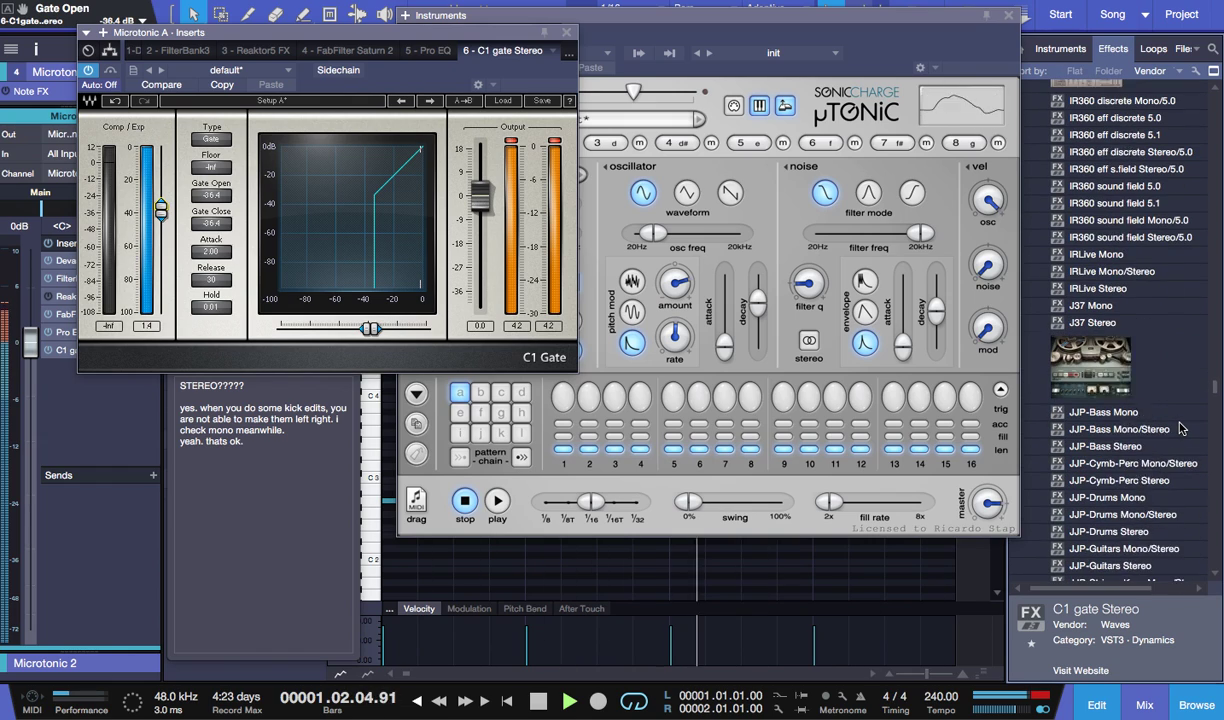
scroll(1180, 428, "down", 15)
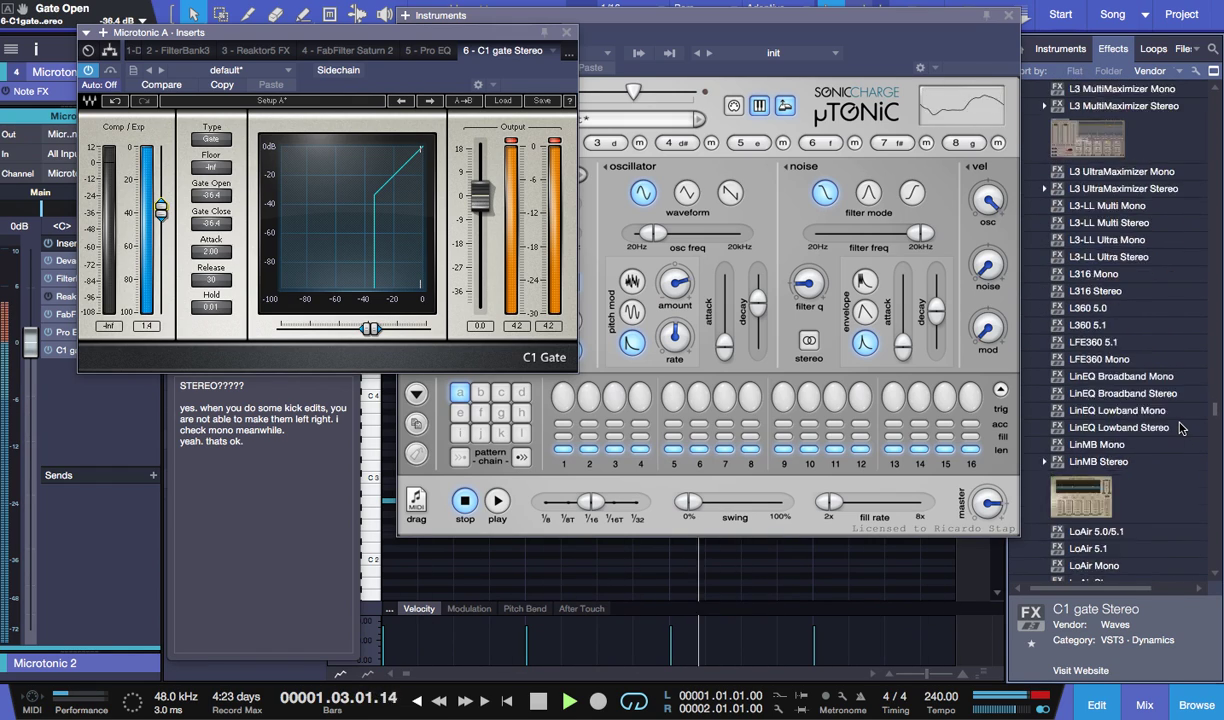
scroll(1180, 428, "down", 5)
left_click_drag(1105, 275, 91, 427)
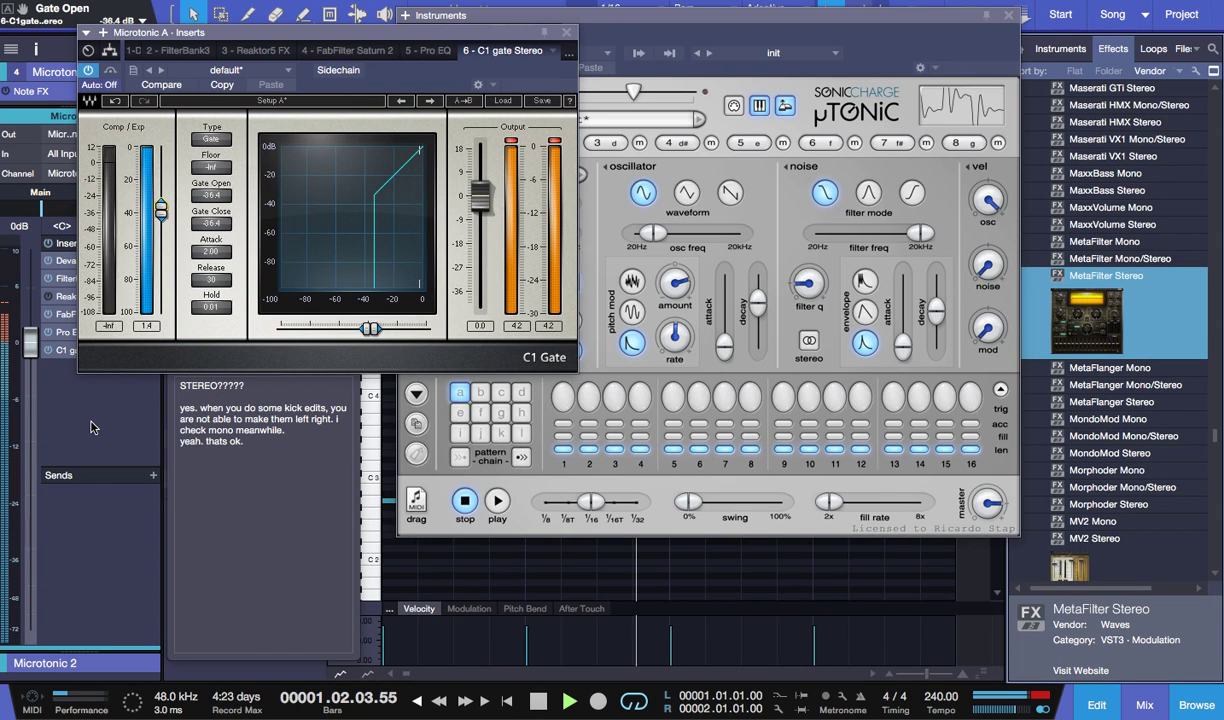
scroll(1128, 428, "up", 5)
scroll(1128, 428, "up", 15)
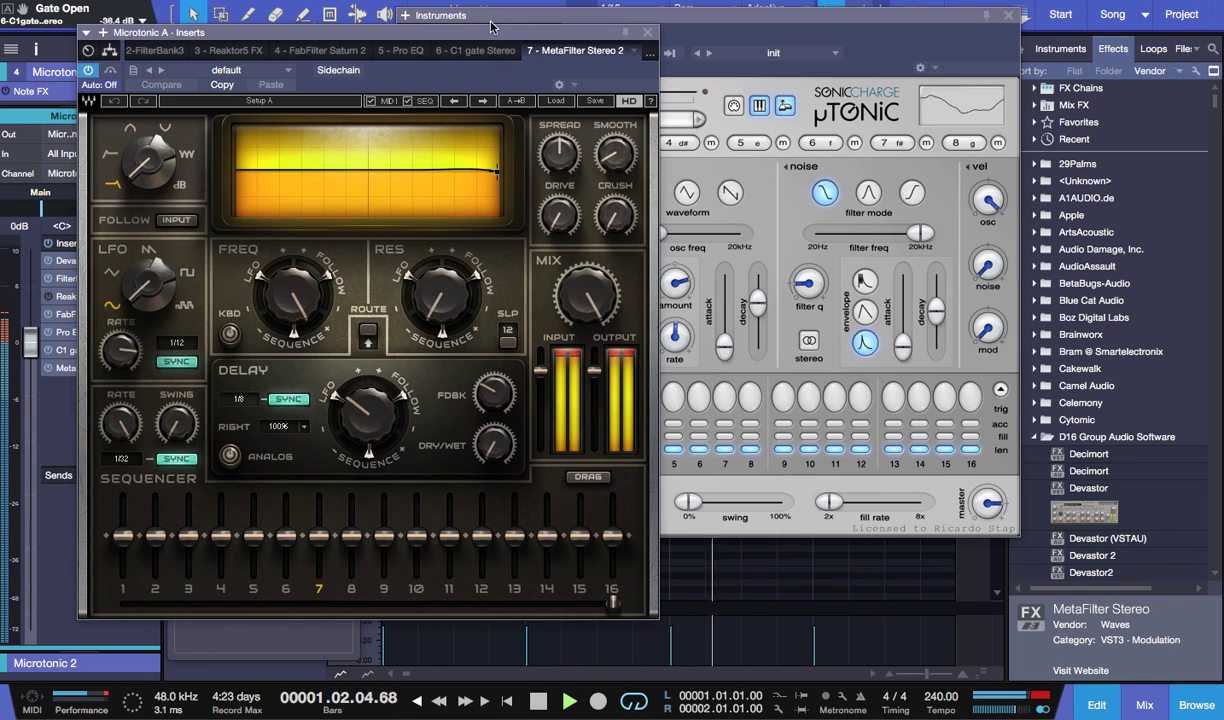
left_click_drag(488, 35, 763, 60)
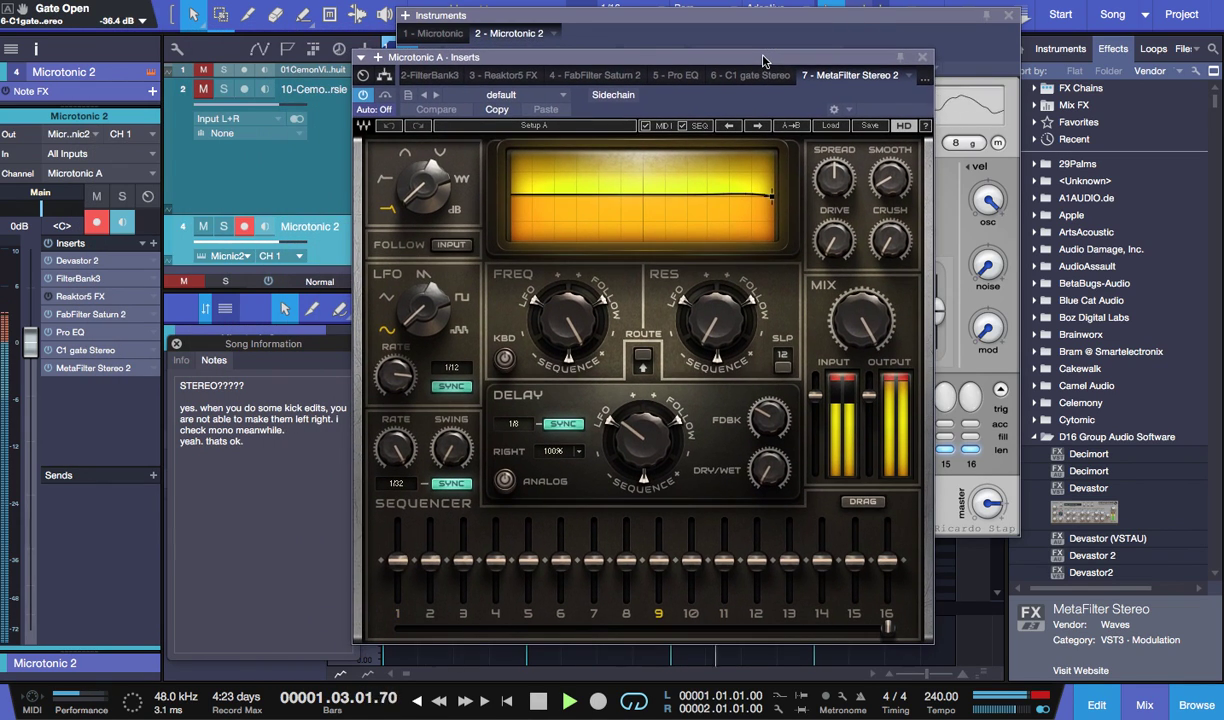
- Set MetaFilter's filter type to BP, its LFO waveform to random and the synced LFO rate to 3/8
left_click_drag(422, 309, 427, 203)
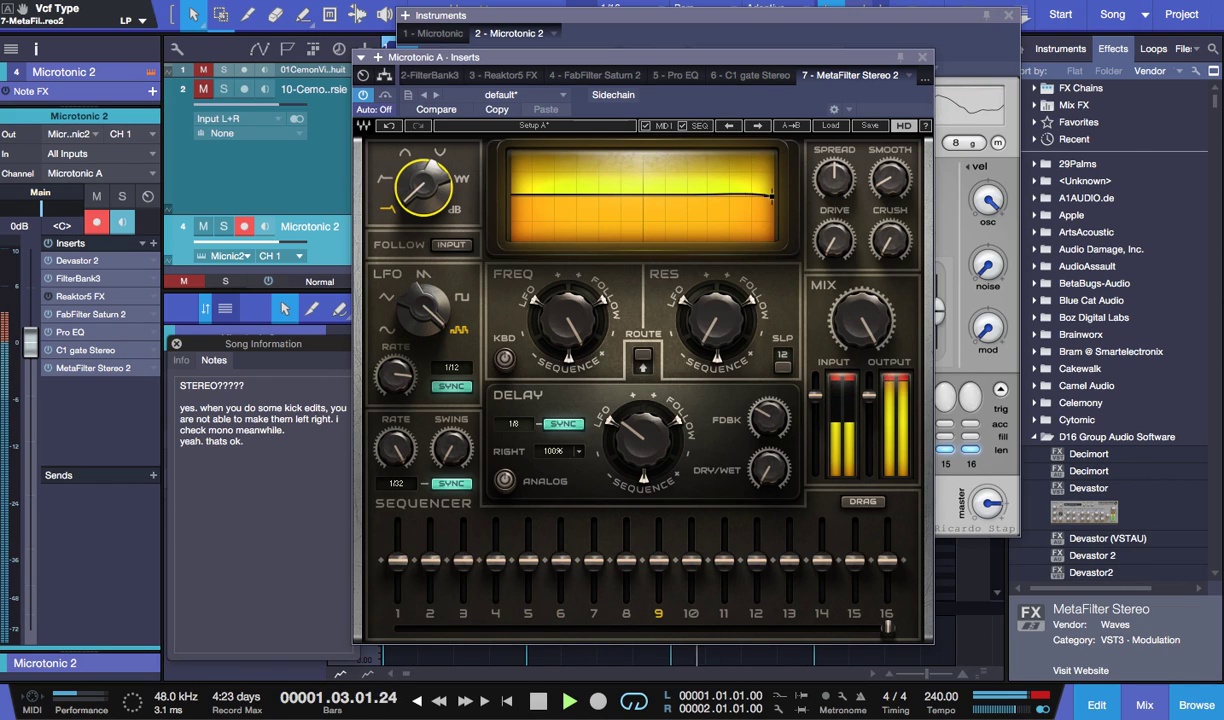
scroll(427, 203, "up", 2)
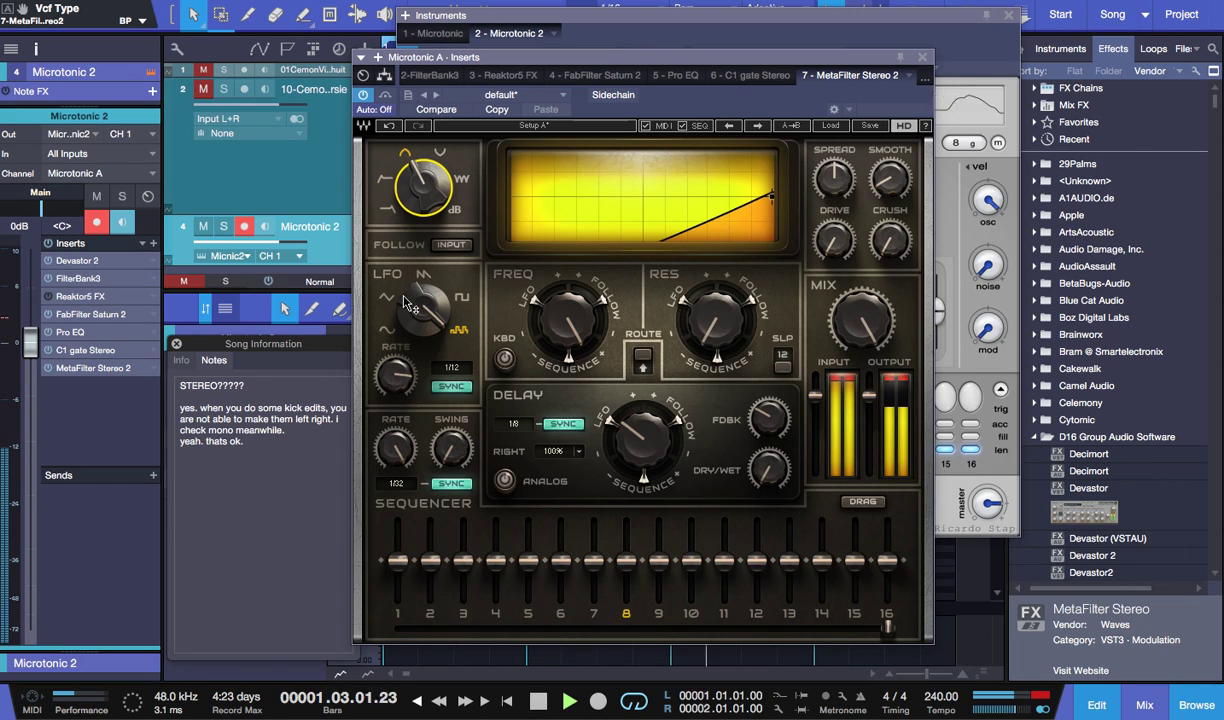
mouse_move(395, 375)
left_mouse_down()
mouse_move(395, 385)
mouse_move(395, 366)
left_mouse_up()
left_click(505, 358)
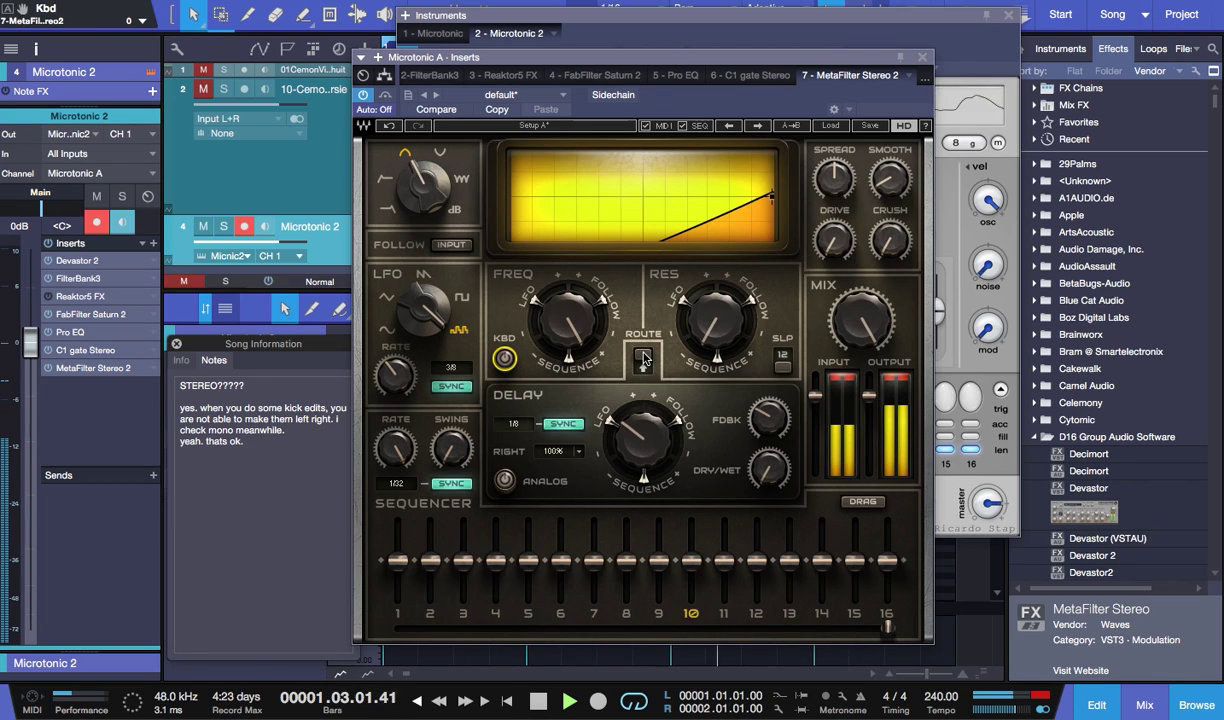
- Set MetaFilter's filter frequency to 30.0 and its resonance to 52.9
left_click(566, 320)
left_click_drag(540, 298, 540, 330)
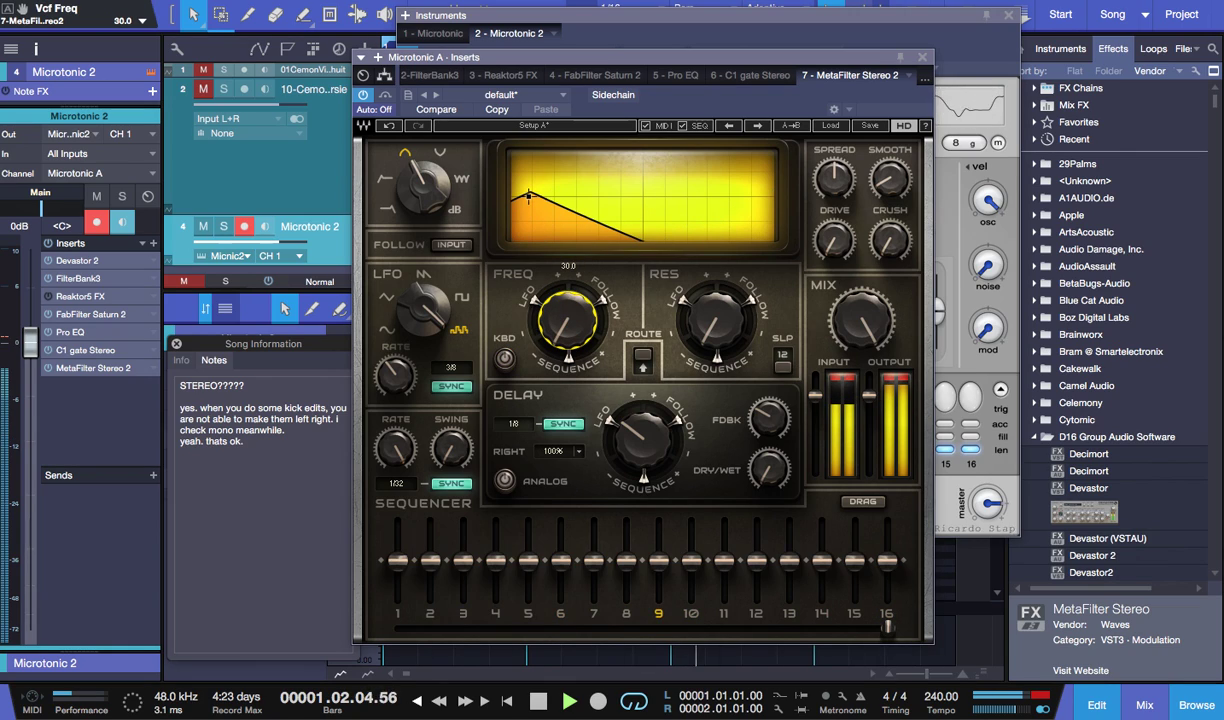
left_click_drag(716, 327, 716, 295)
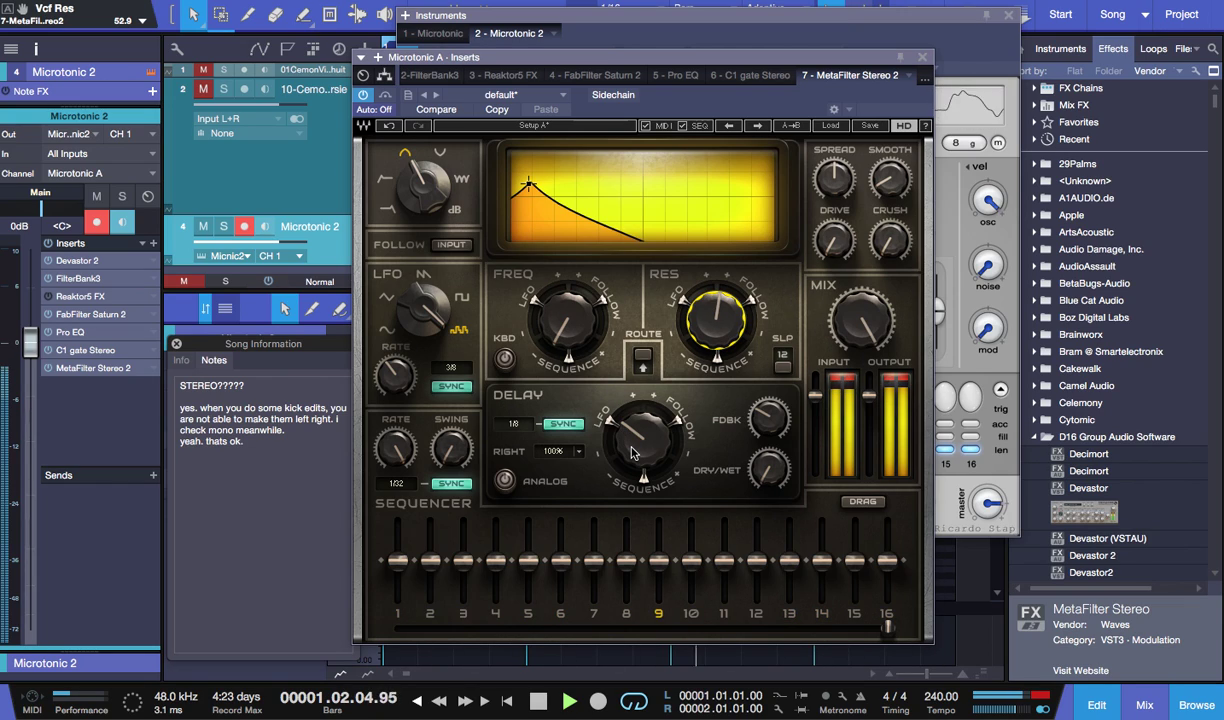
- Set MetaFilter's synced delay rate to 1/1, enable Analog, set the delay dry/wet mix to 24.0 and audition the kick
left_click_drag(607, 433, 637, 450)
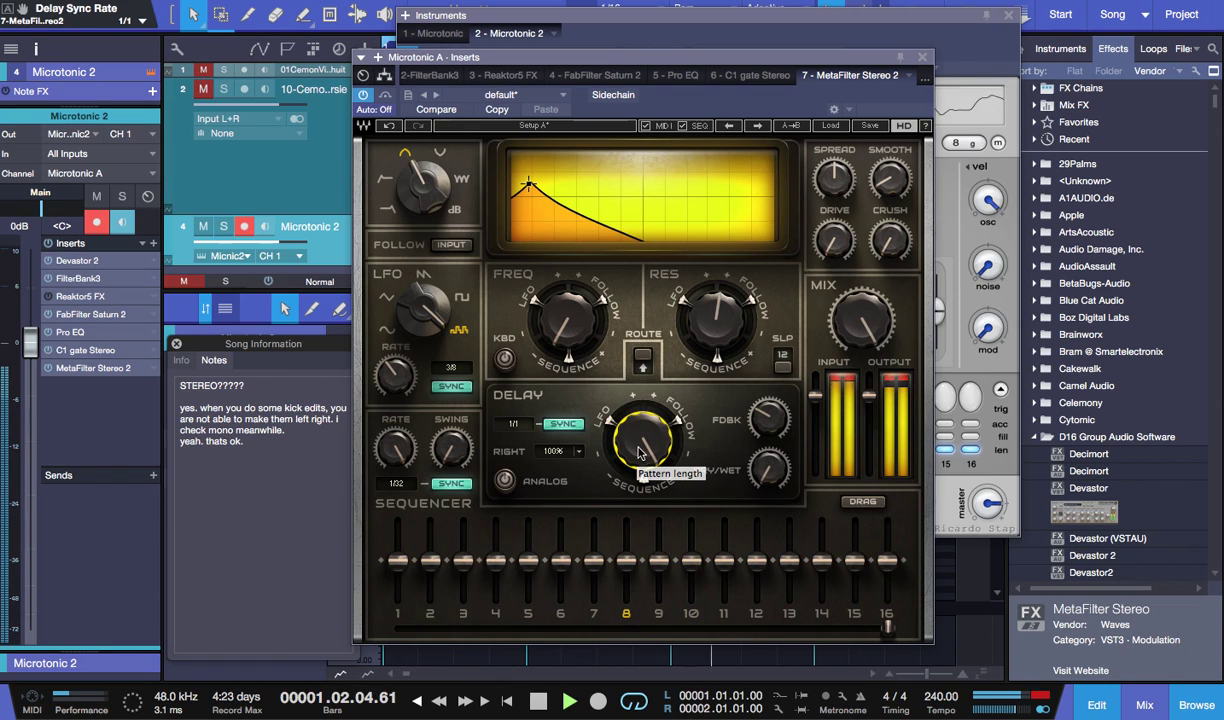
left_click(505, 480)
left_click_drag(762, 468, 762, 440)
key("space")
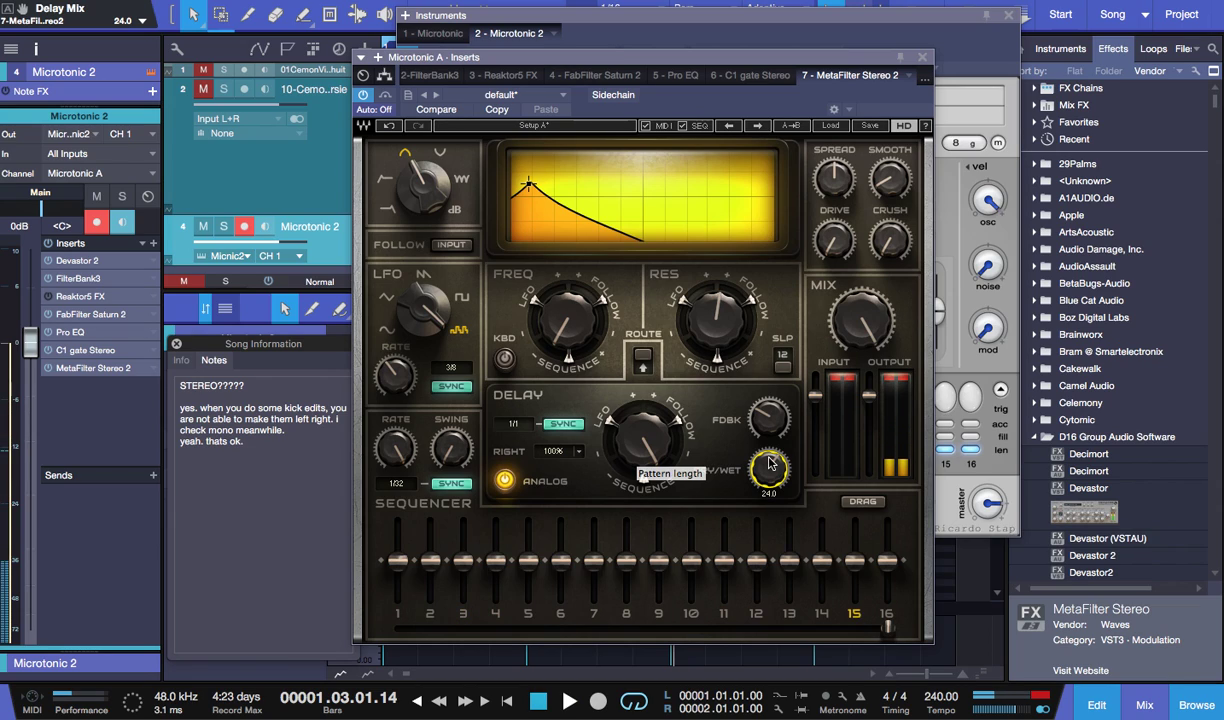
key("space")
mouse_move(529, 186)
left_mouse_down()
mouse_move(770, 183)
mouse_move(529, 186)
left_mouse_up()
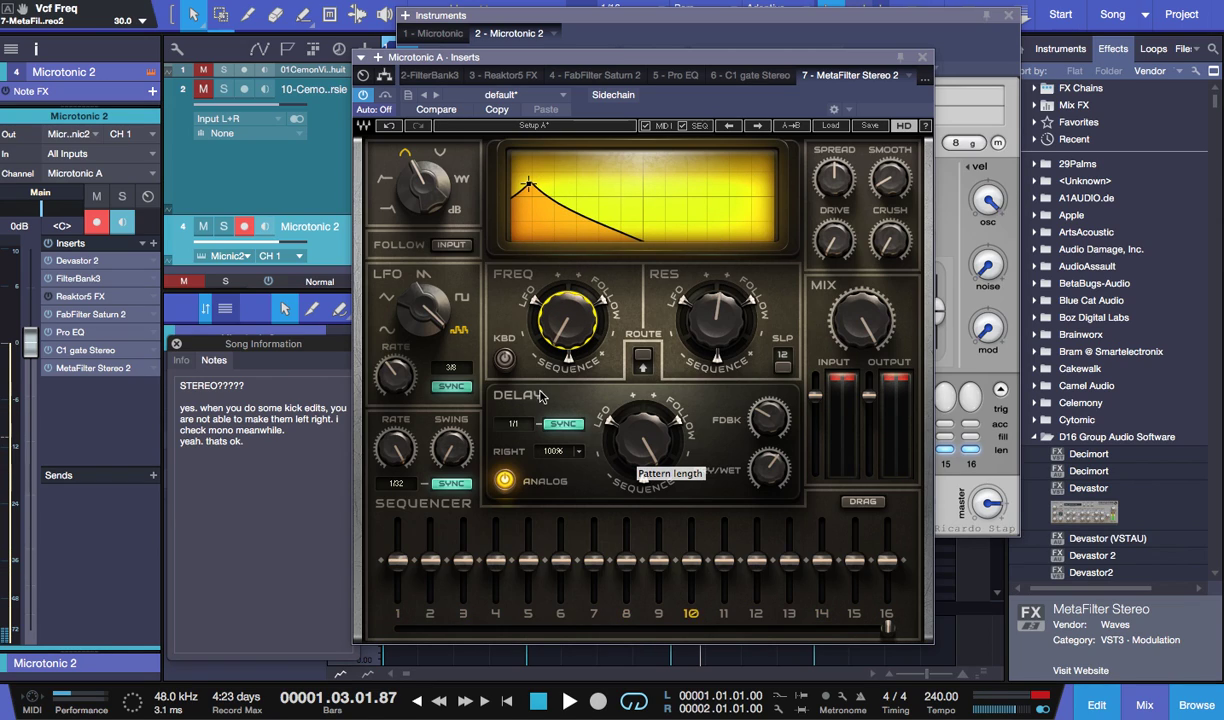
- Replace the song notes with "with this we did the kick tricks at the beginning of our track."
left_click(275, 458)
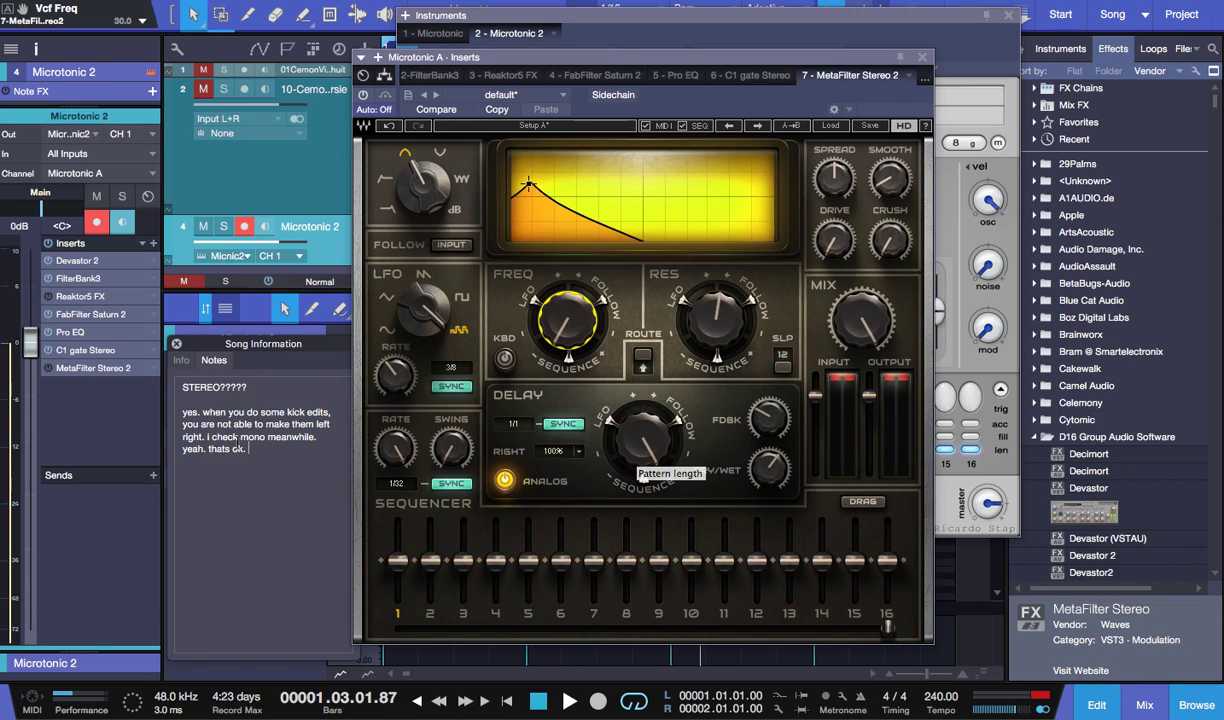
left_click_drag(249, 449, 173, 381)
type("we")
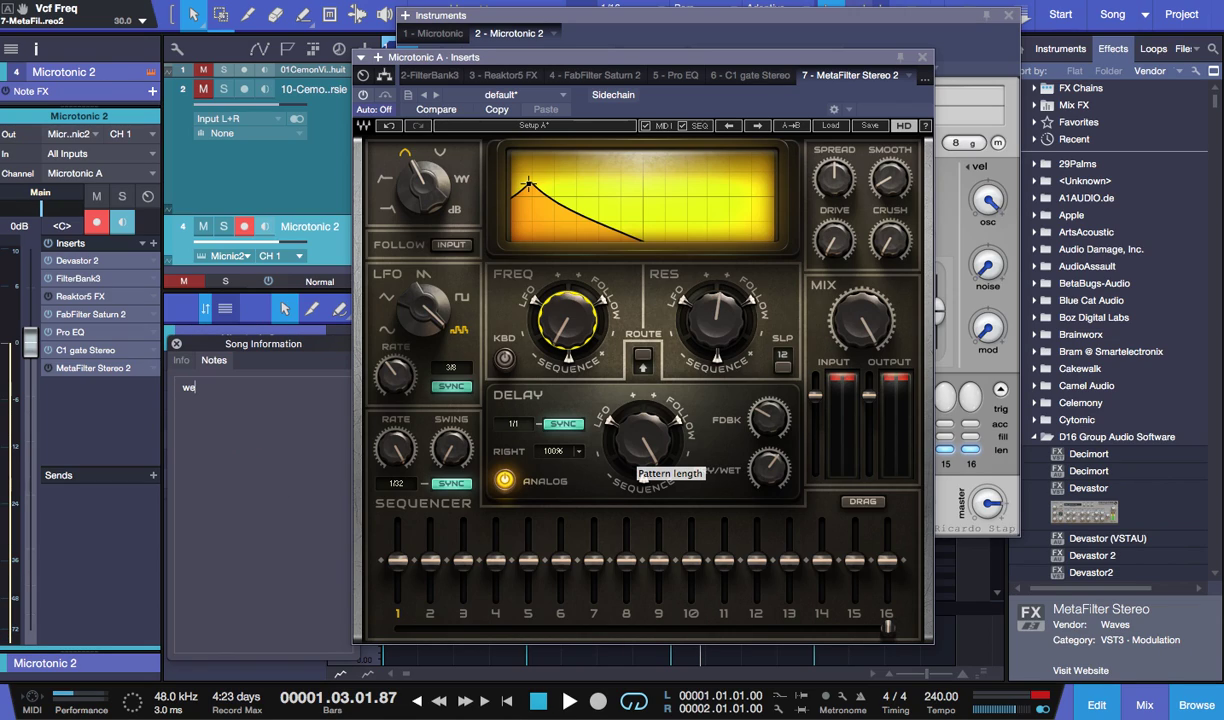
key("BackSpace")
key("BackSpace")
type("with this we did the kick tricks at")
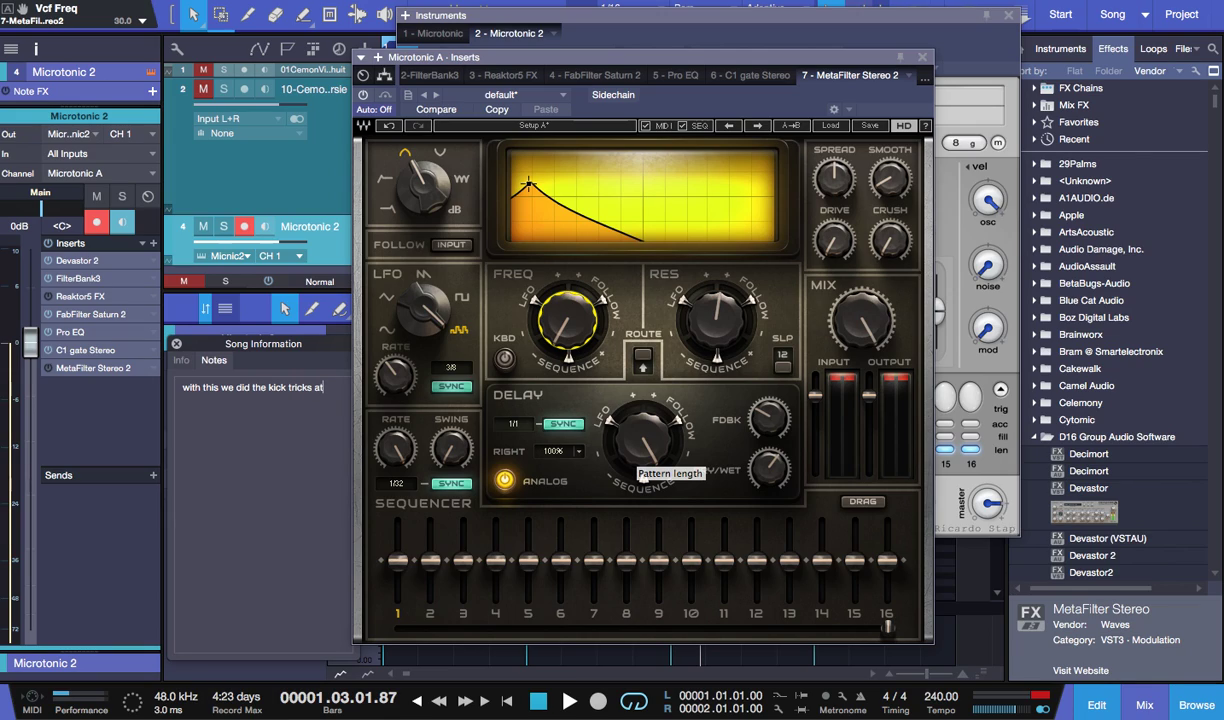
type(" the beginning of our track.")
- Add a new paragraph to the notes reading "but ok. sounds ok, but not massive enough."
key("Return")
key("Return")
type("but ok. ")
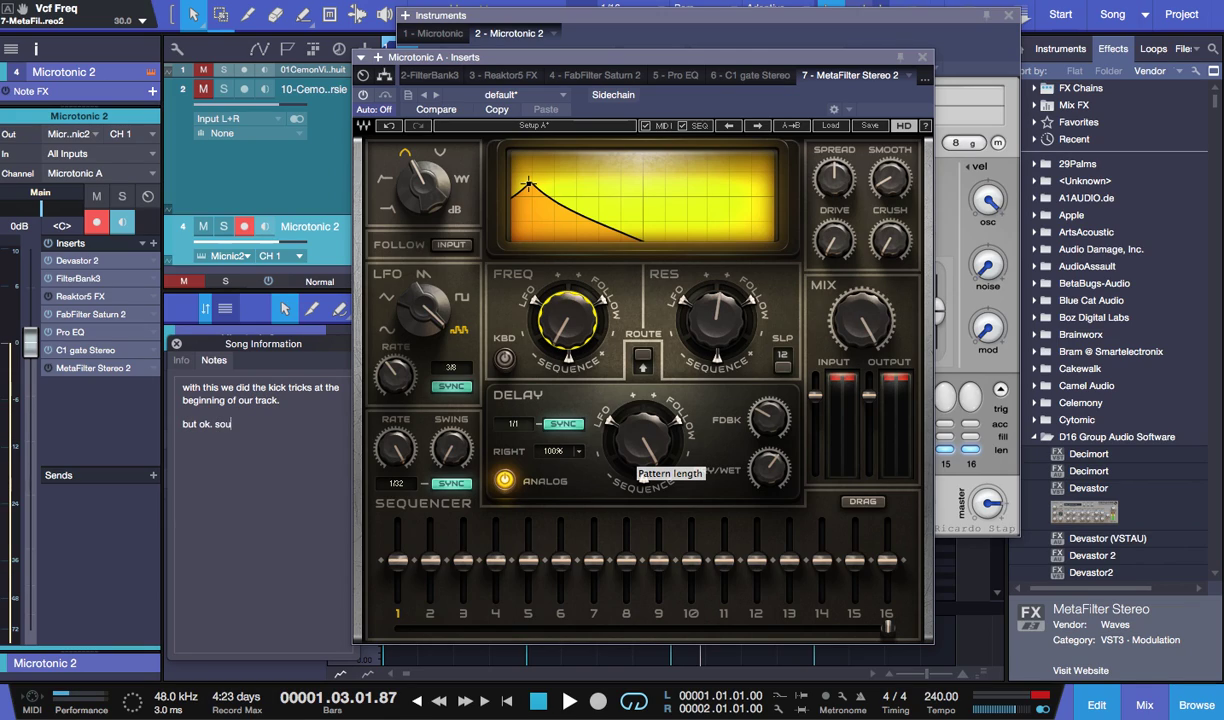
type("sounds ok, but no")
type("t massive a")
- Add another notes paragraph reading "we made this track (duh) as last track for our album."
type("we")
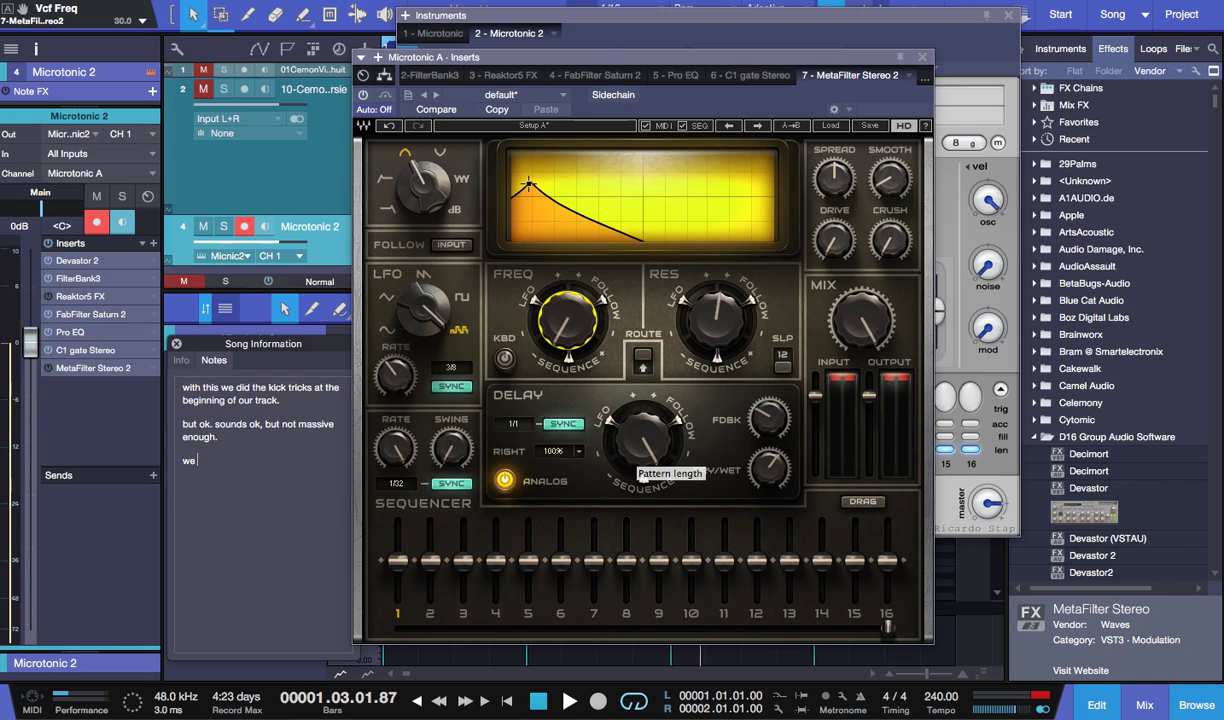
type(" made th")
type("is kick for ou")
key("BackSpace")
key("BackSpace")
key("BackSpace")
key("BackSpace")
key("BackSpace")
key("BackSpace")
key("BackSpace")
key("BackSpace")
key("BackSpace")
key("BackSpace")
key("BackSpace")
key("BackSpace")
key("BackSpace")
type("(duh) as last track for")
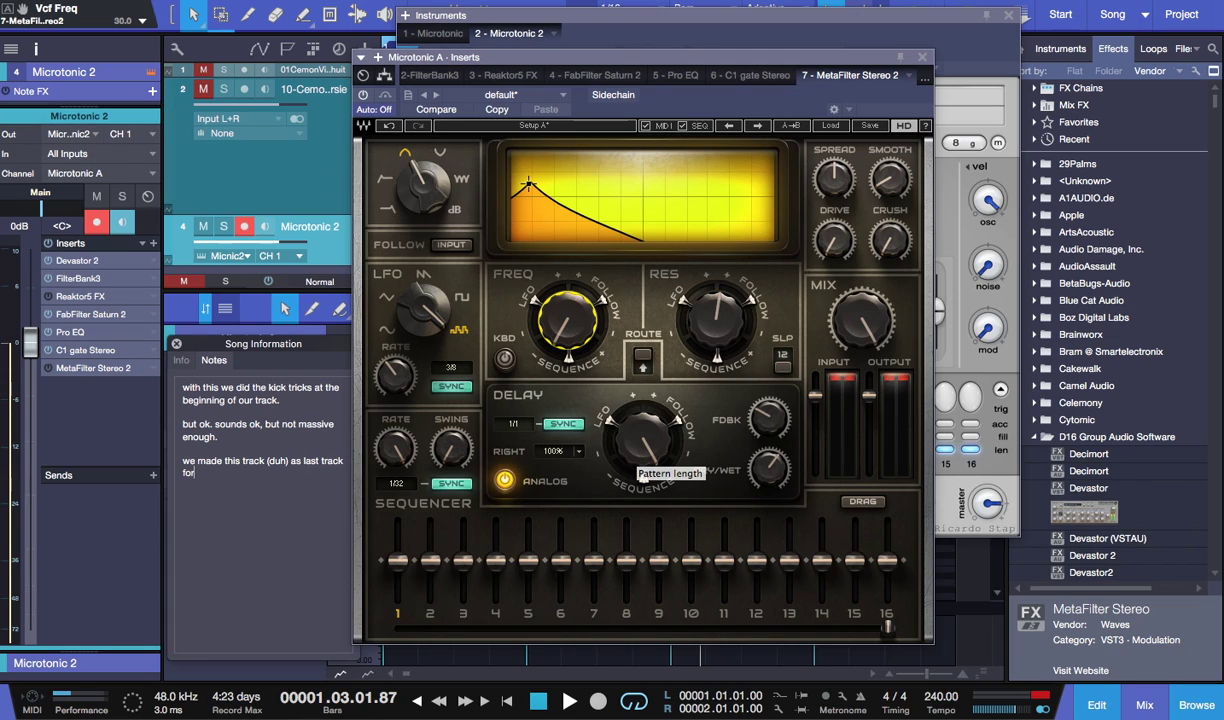
type(" our album")
- Add the line "we started with doomed and end is also doomed but in dutch." to the notes
type("we started wi")
type("th doomed and")
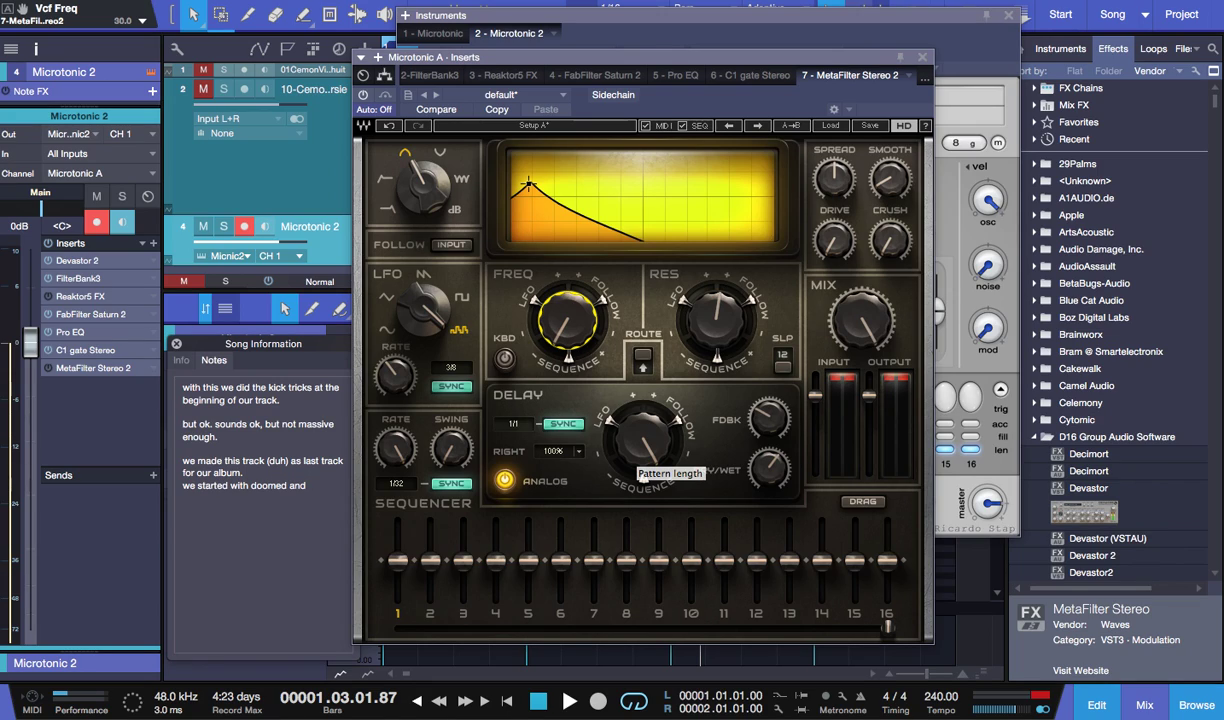
type(" end is also doomed but in dutch.")
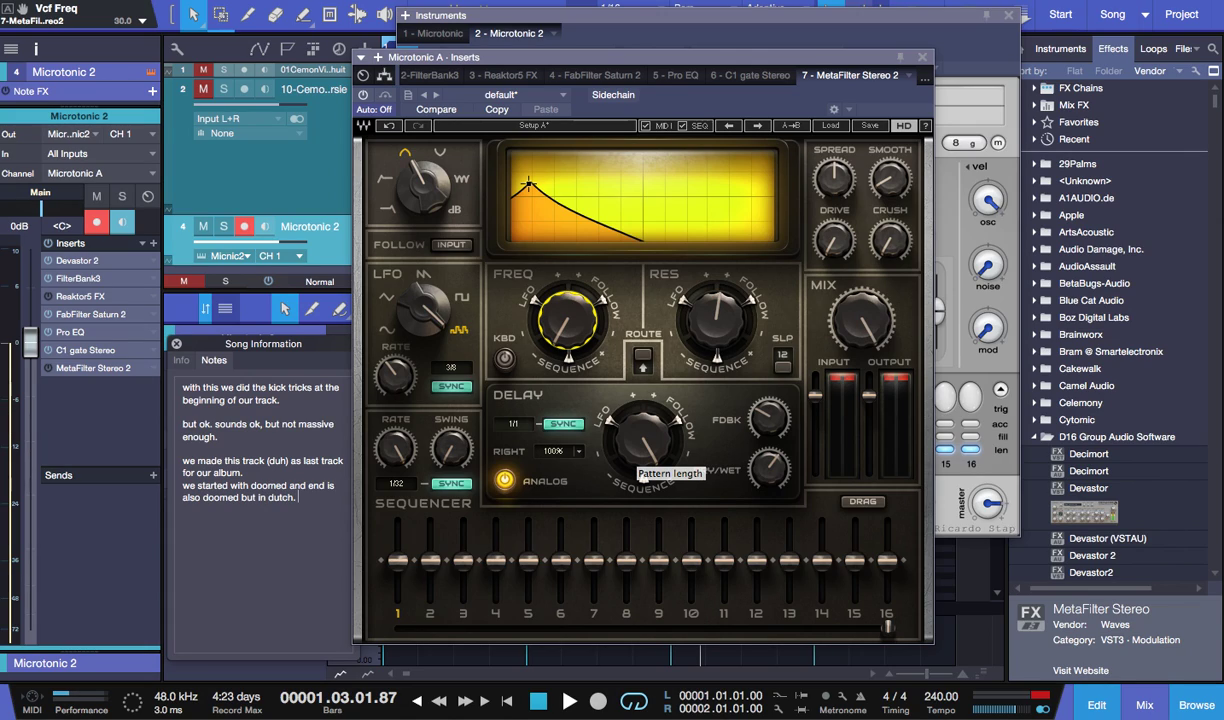
- Add the notes line "we used lot of samples from the first track in the last track."
type("we wa")
type("use")
type("d lot of sam")
type("ples fro")
type("m the first track in the")
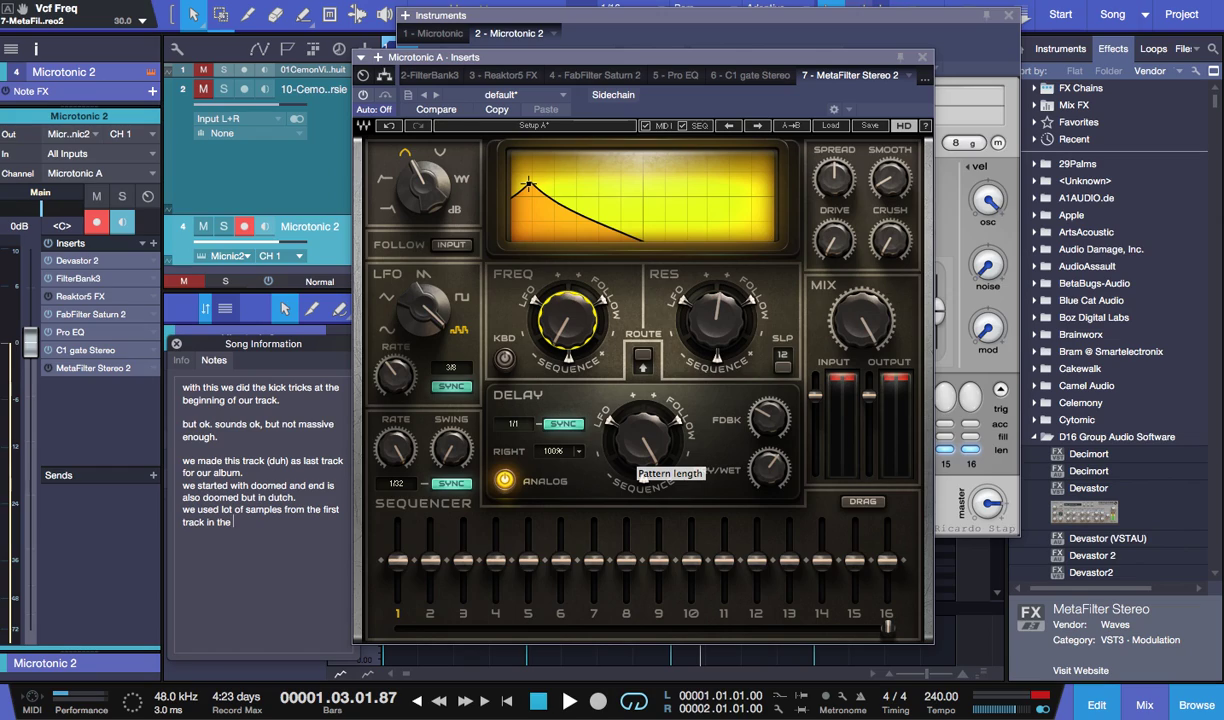
type(" last track. so we had a good clo")
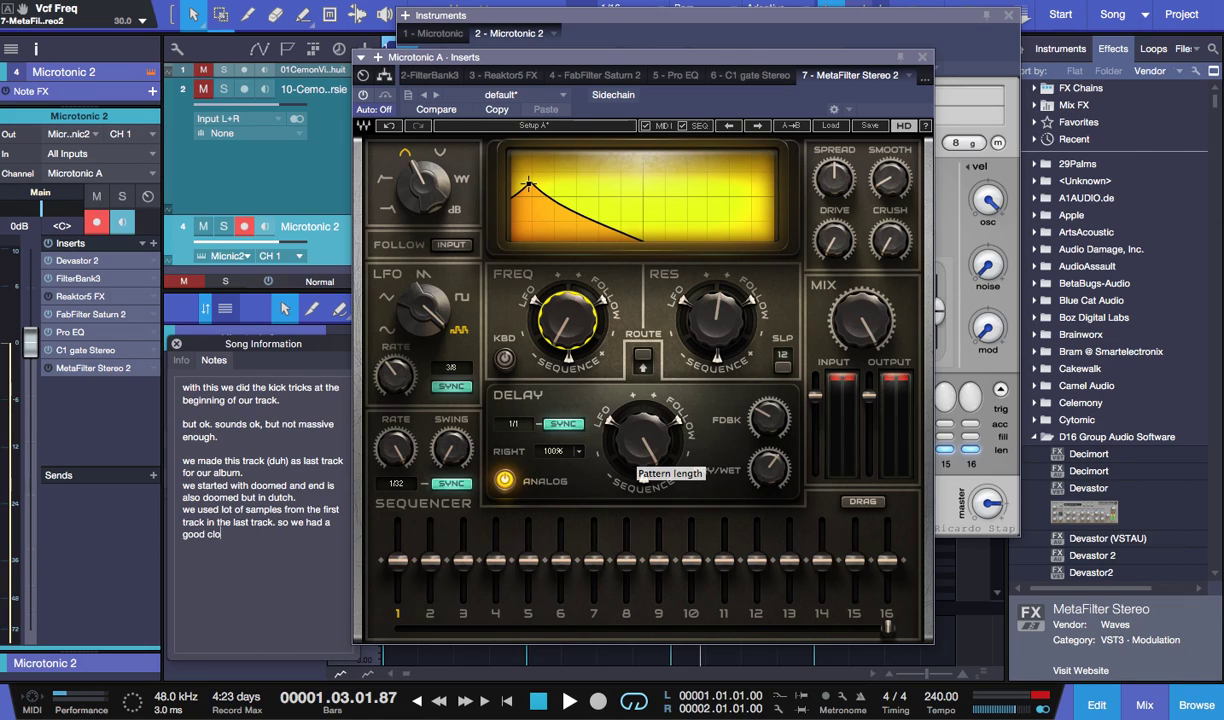
- Continue the notes with "so we had a good closing track which look like the start. but way faster."
type("sing track")
key("BackSpace")
type("look like the sta")
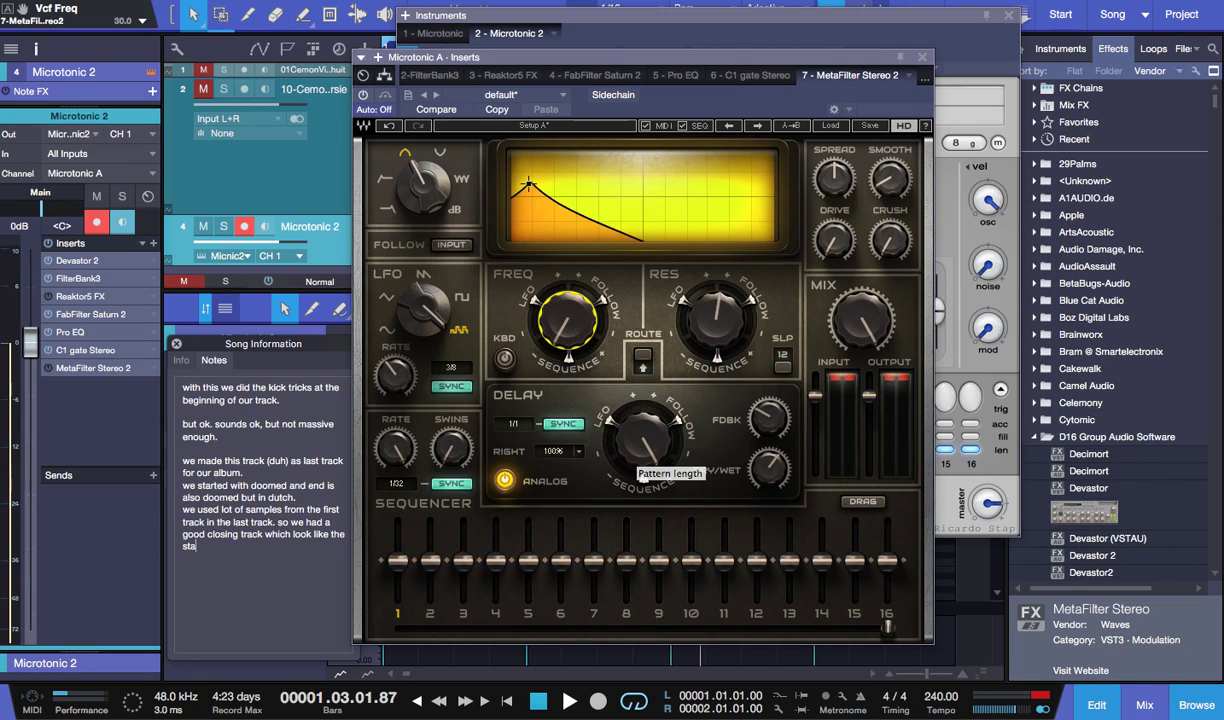
type("rt. but way faster.")
- Add a notes paragraph reading "a little trick is: we used the punc from the first track."
key("Return")
key("Return")
type("a little trick")
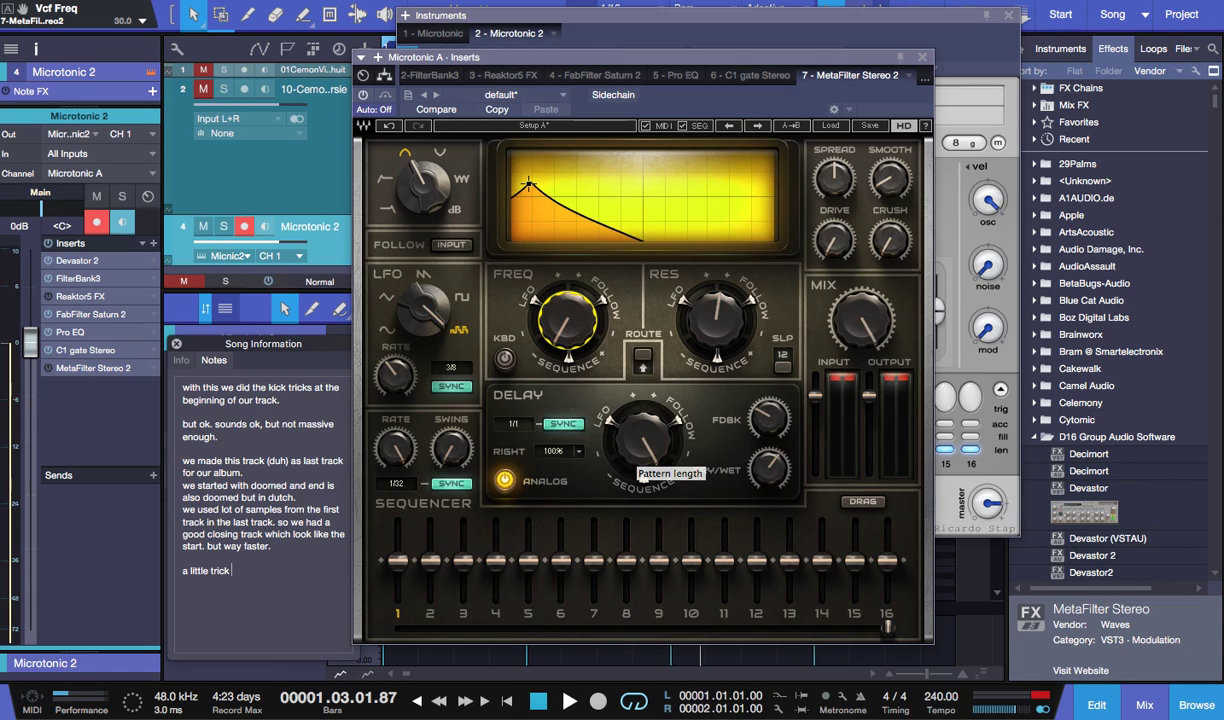
type(" is: we used the punc from the first")
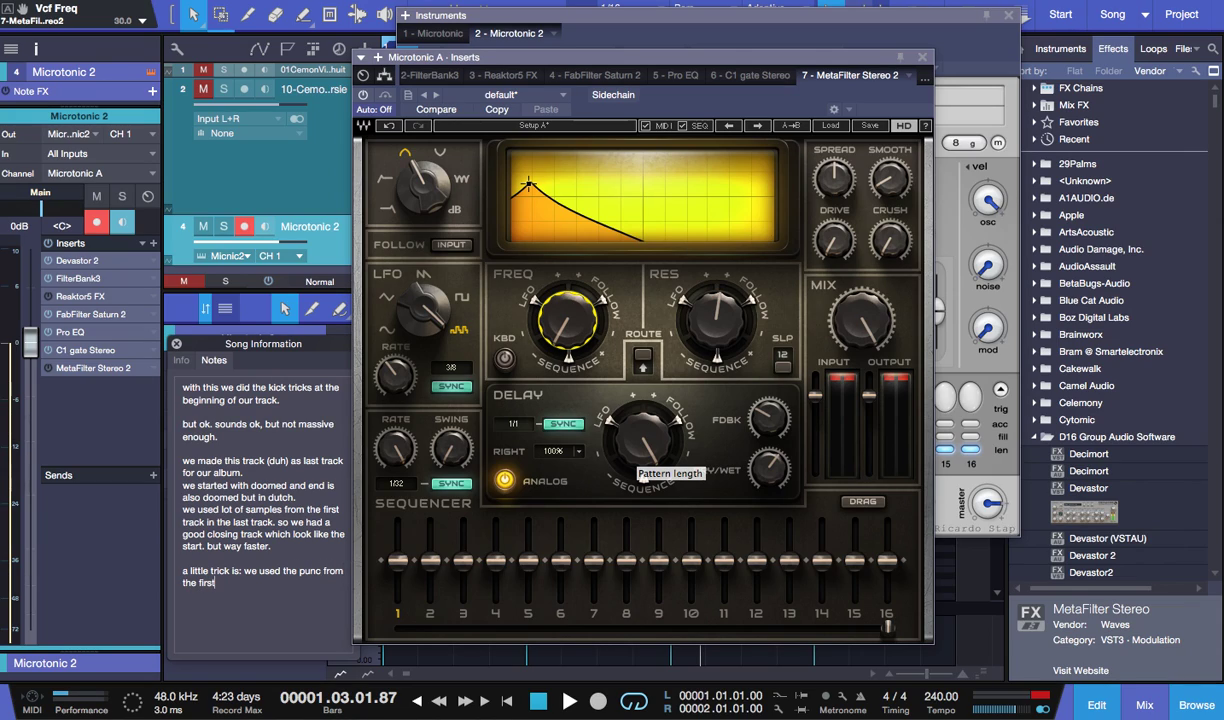
type(" track.")
- Close the insert effects and instrument windows and mute the Microtonic 2 track
left_click(921, 57)
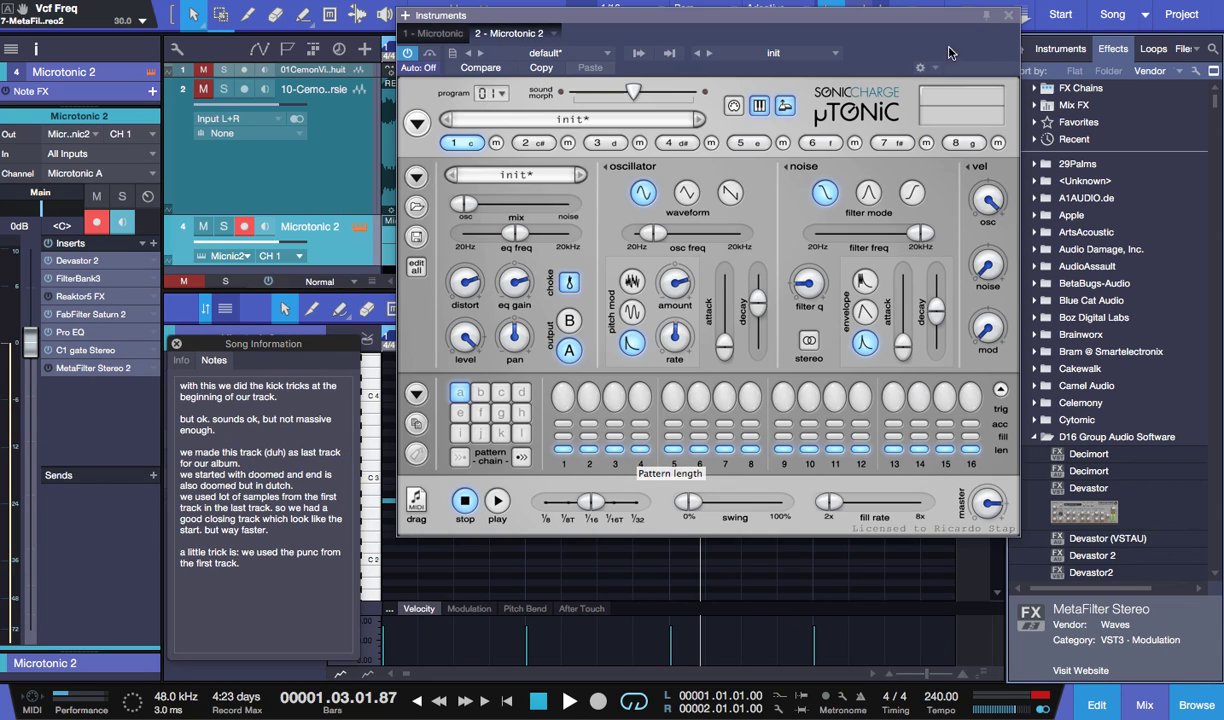
left_click(1008, 15)
left_click(206, 231)
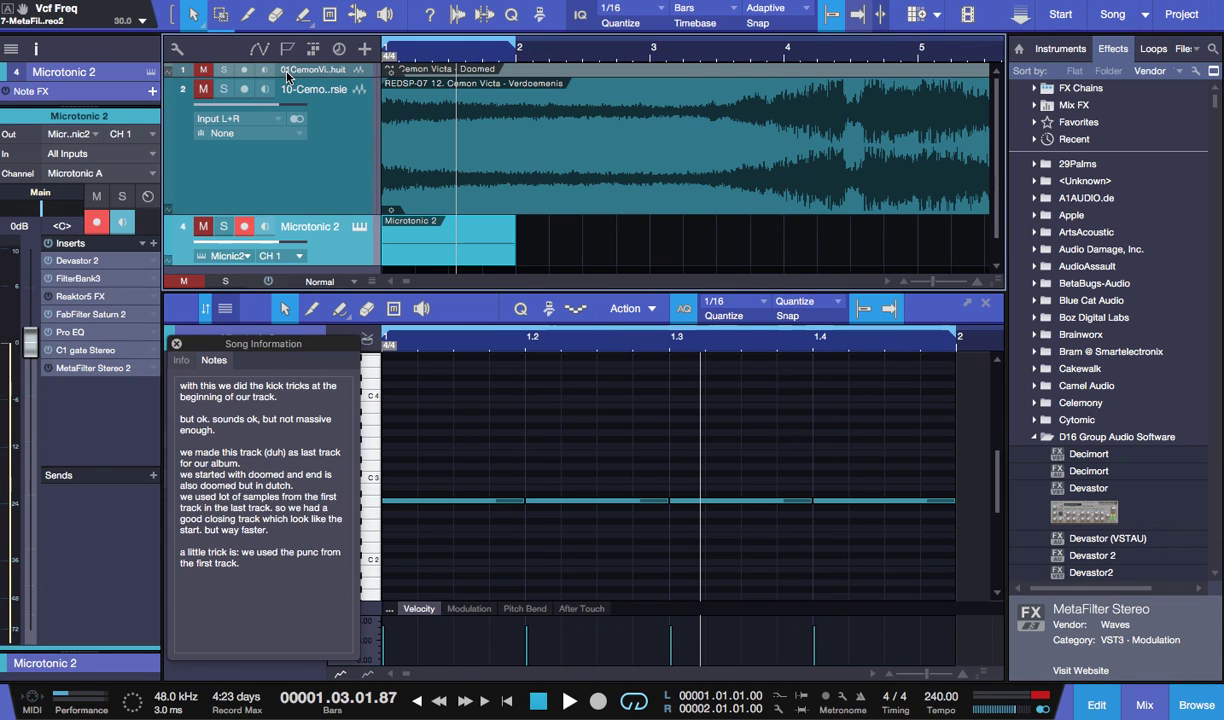
- Enlarge and unmute the Cemon Victa - Doomed track and play it from bar 14, skipping ahead toward its louder section
left_click_drag(287, 79, 284, 258)
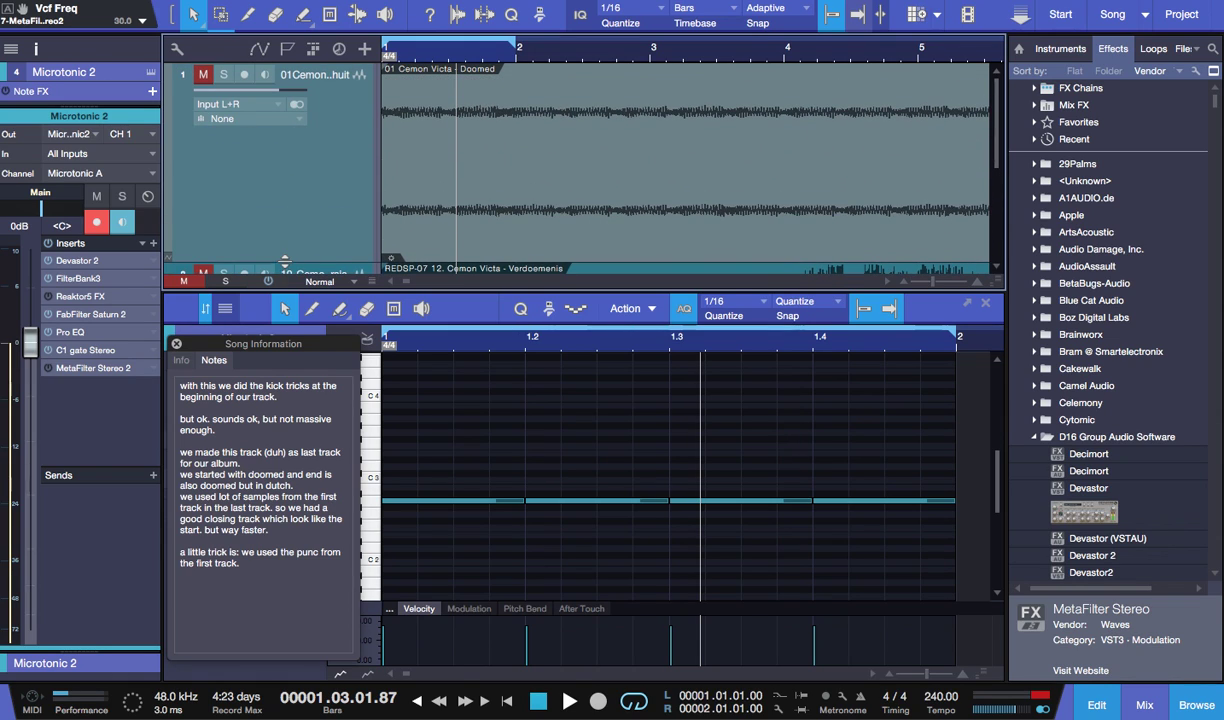
scroll(518, 179, "down", 10)
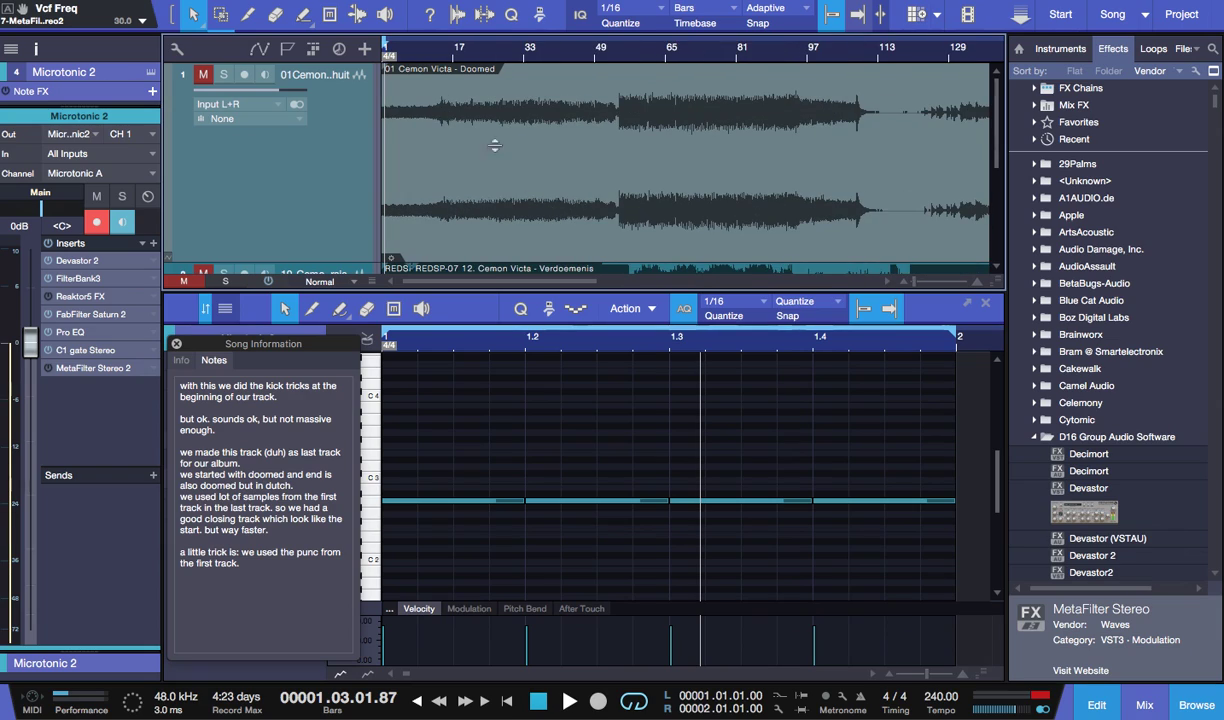
left_click(439, 48)
left_click(205, 74)
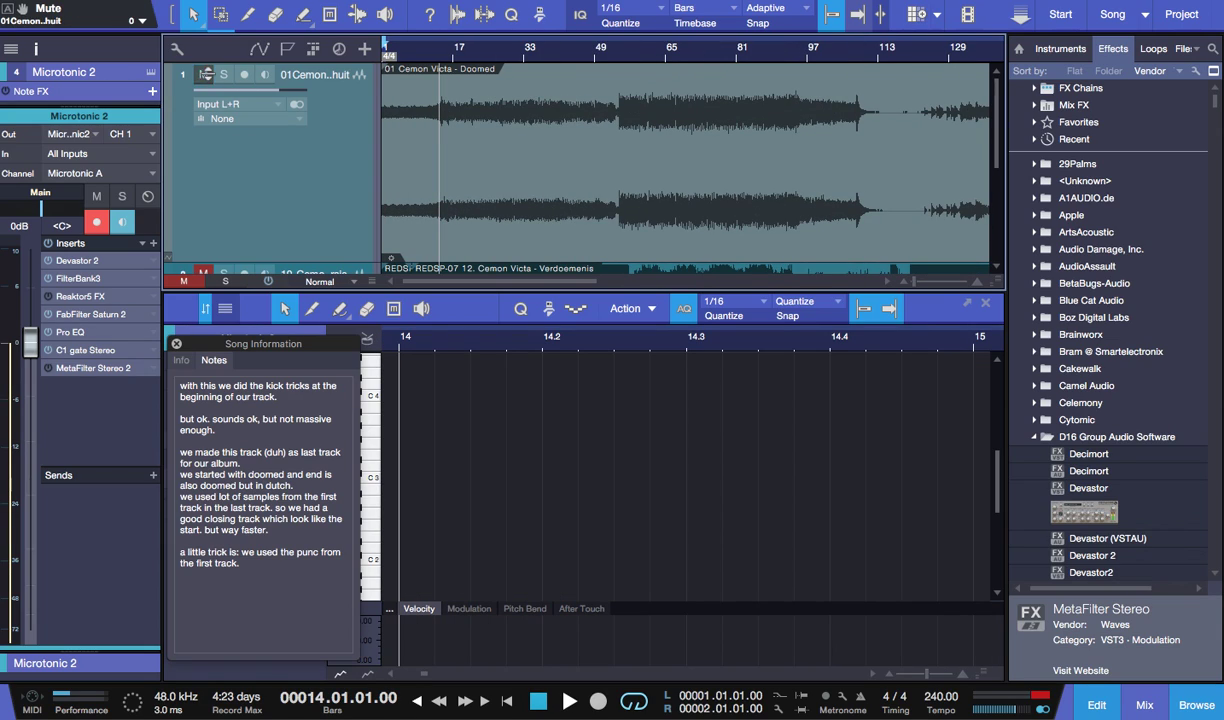
key("space")
left_click(559, 48)
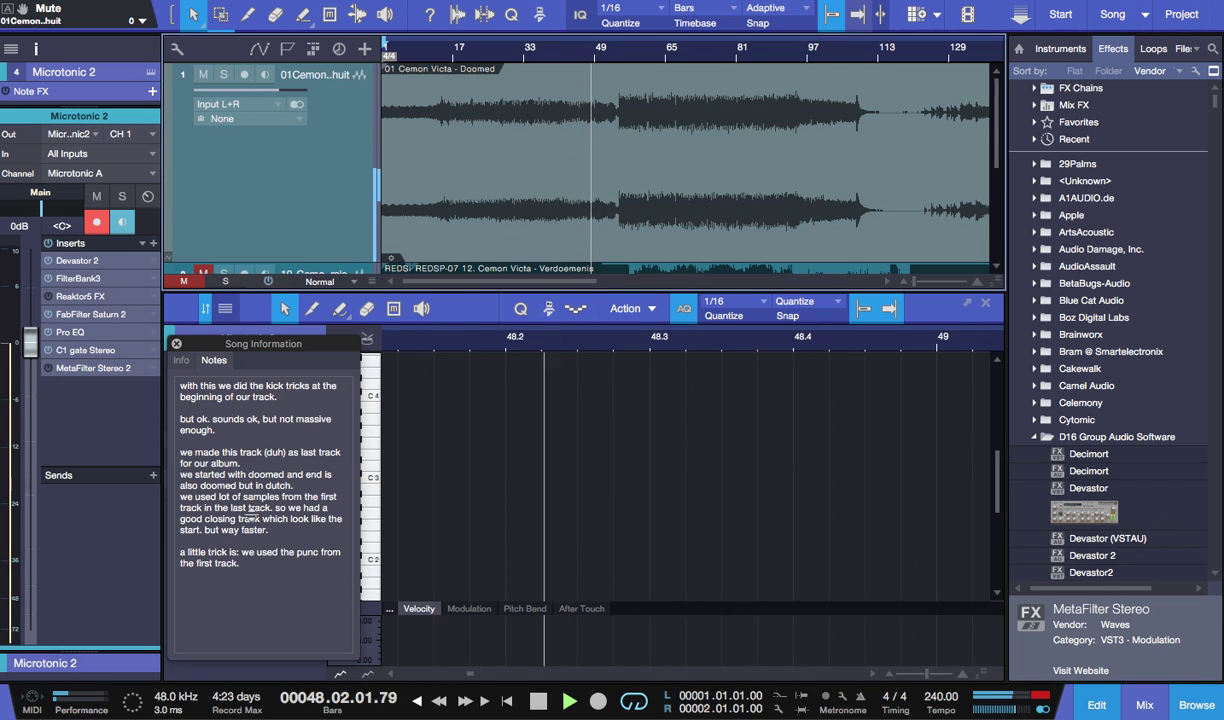
- Replace all the song notes with "way slower :p"
left_click_drag(244, 565, 118, 341)
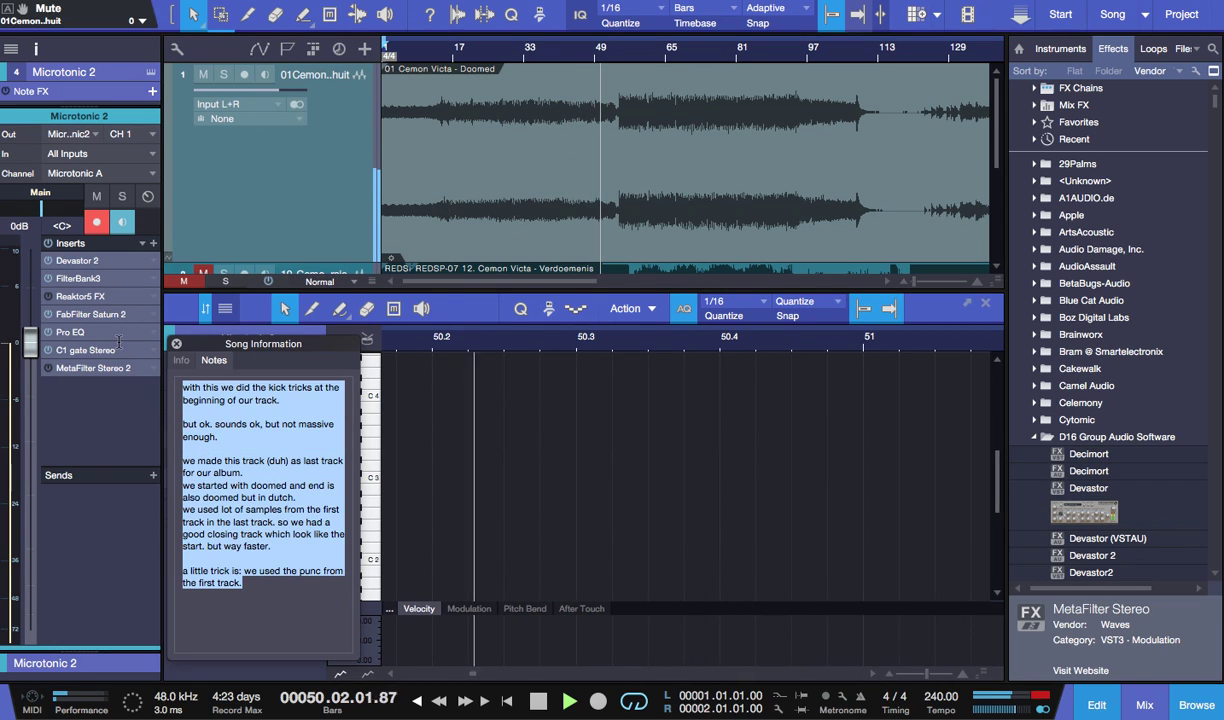
type("way slower")
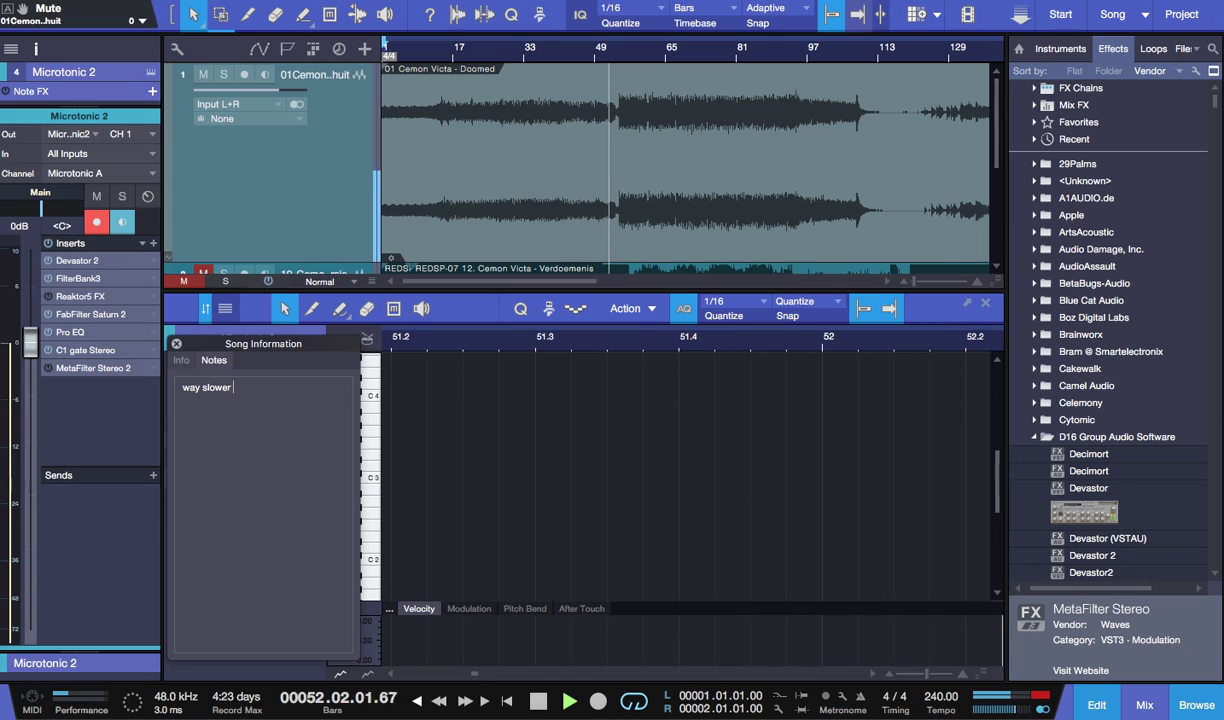
type(" :p")
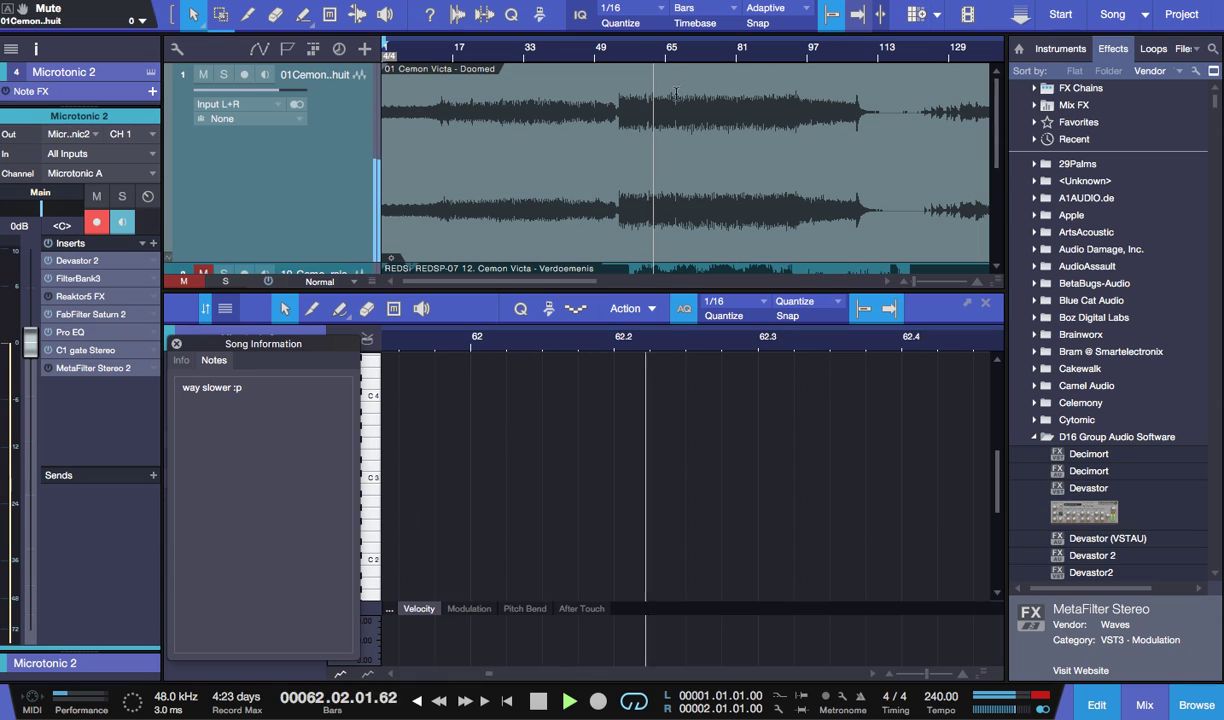
- Examine the Doomed waveform up close while its louder section plays, and stop playback
left_click_drag(686, 62, 662, 113)
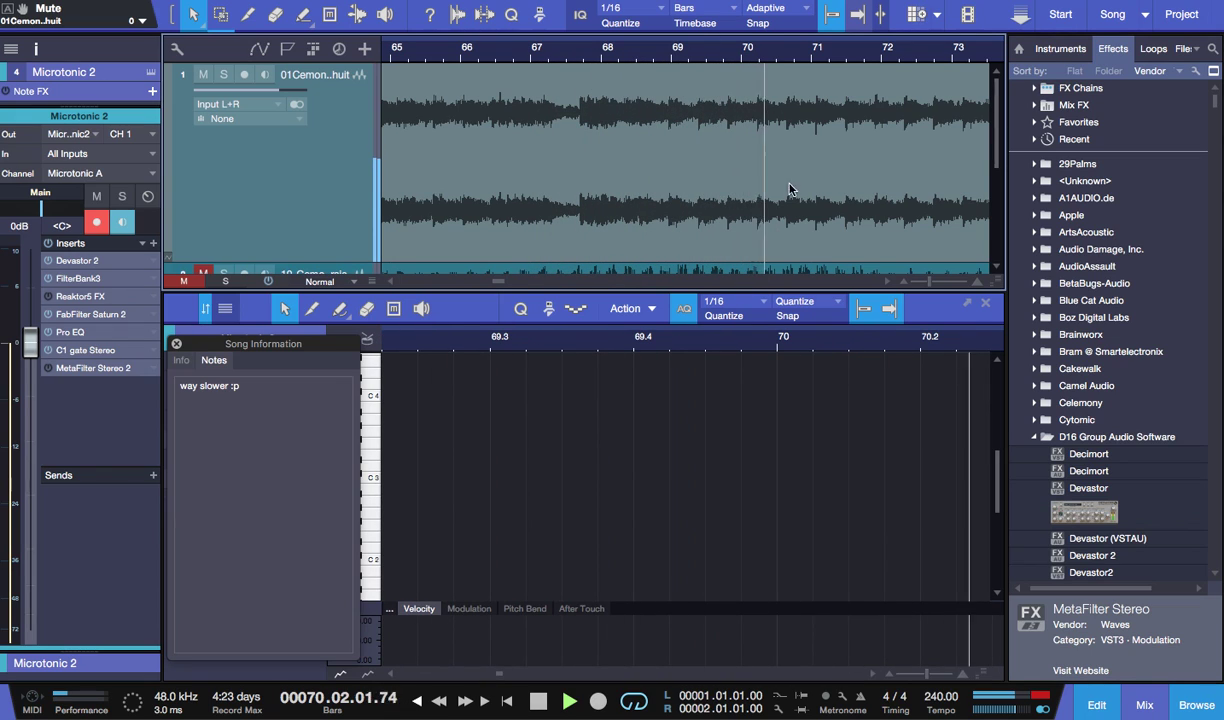
left_click_drag(598, 52, 585, 48)
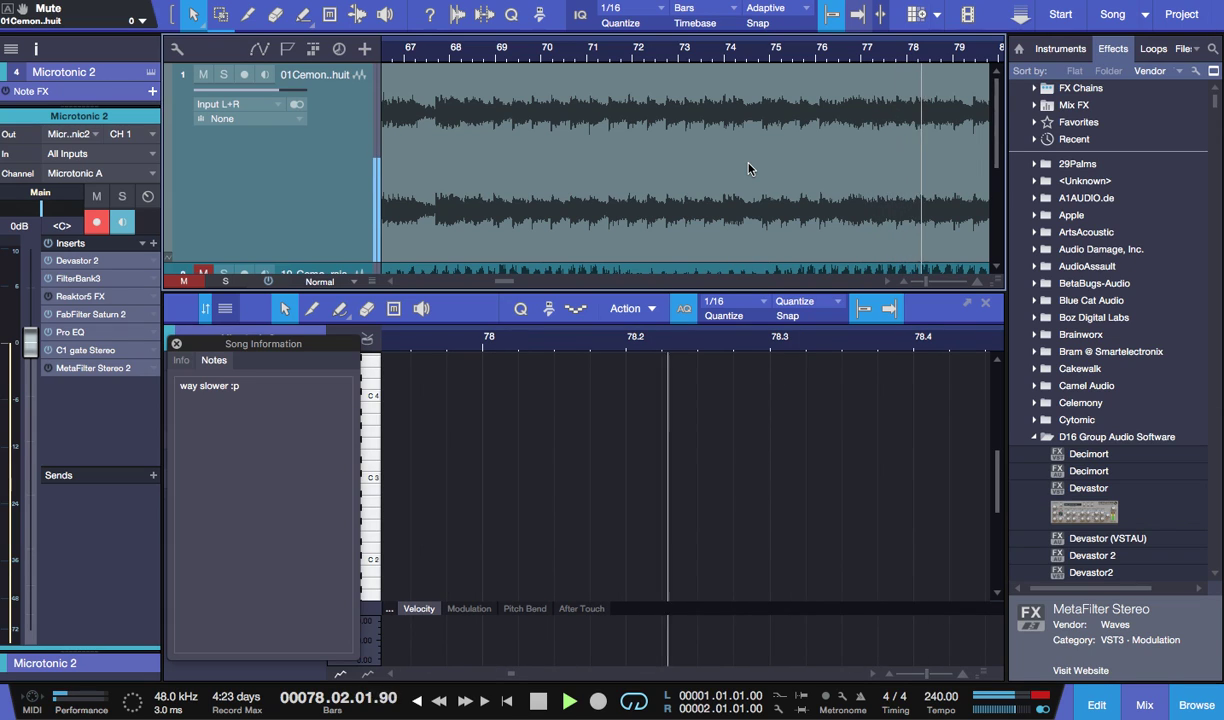
scroll(748, 168, "down", 4)
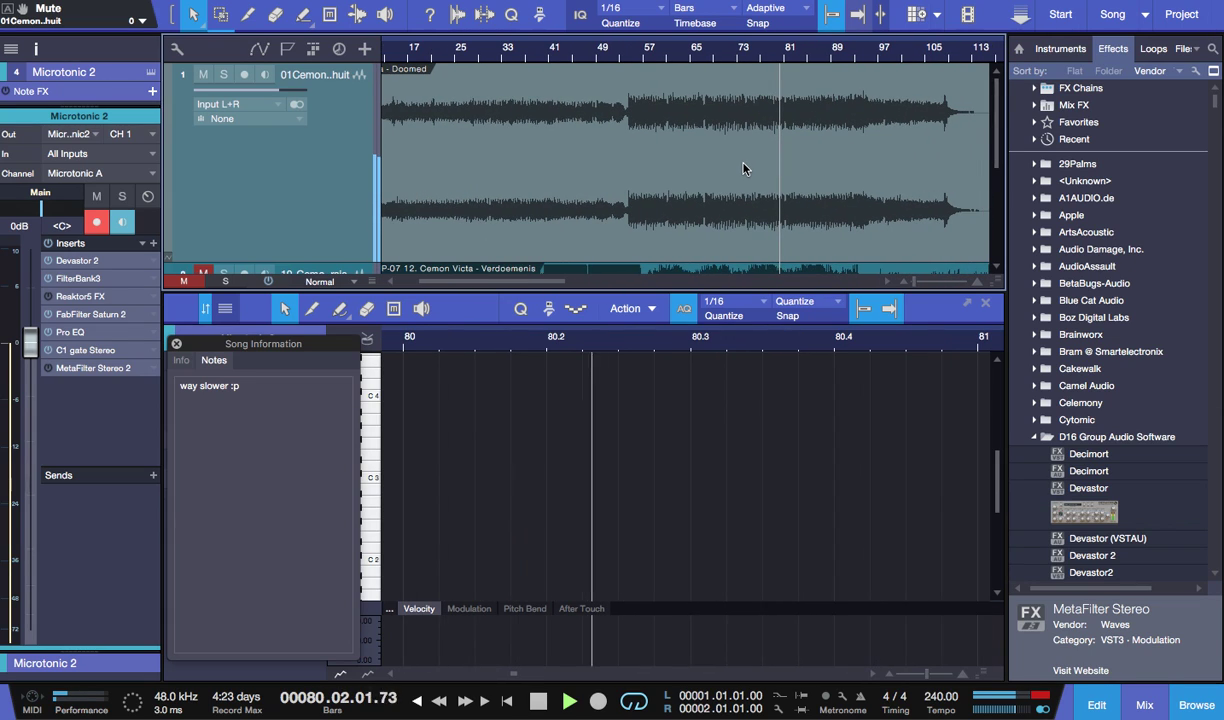
key("space")
- Add the note "to make it easy for me i have cut already the punch." and mute the Doomed track
left_click(286, 456)
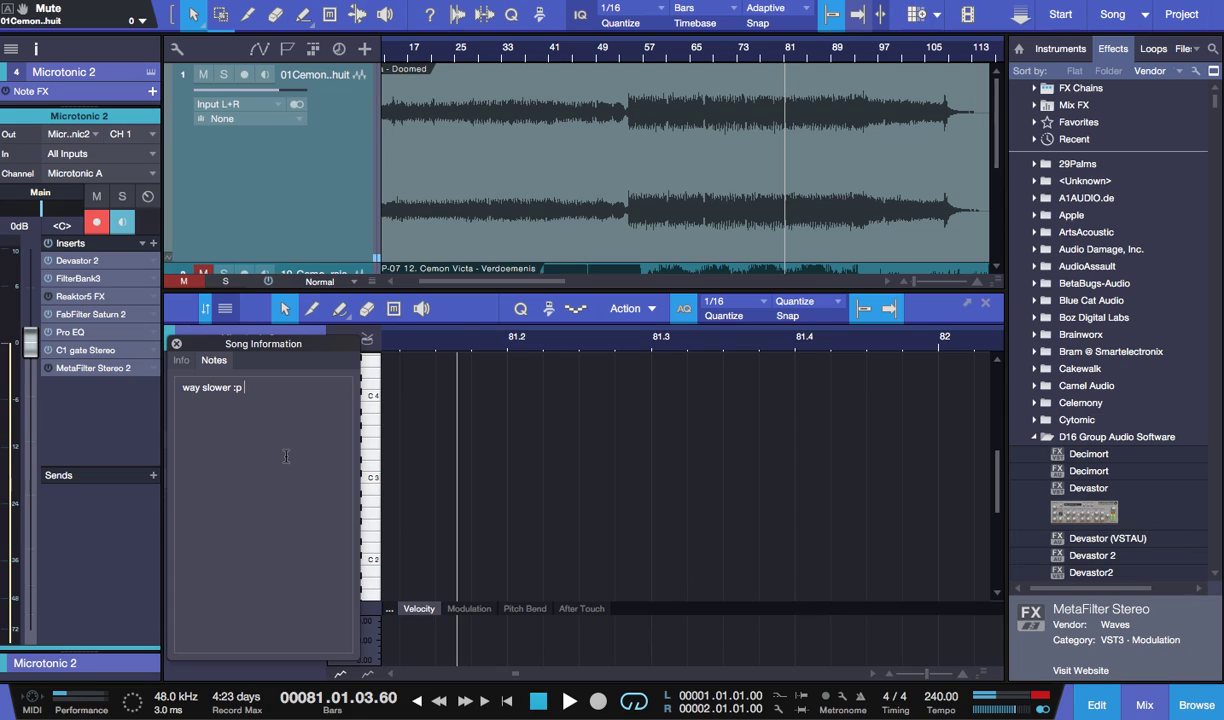
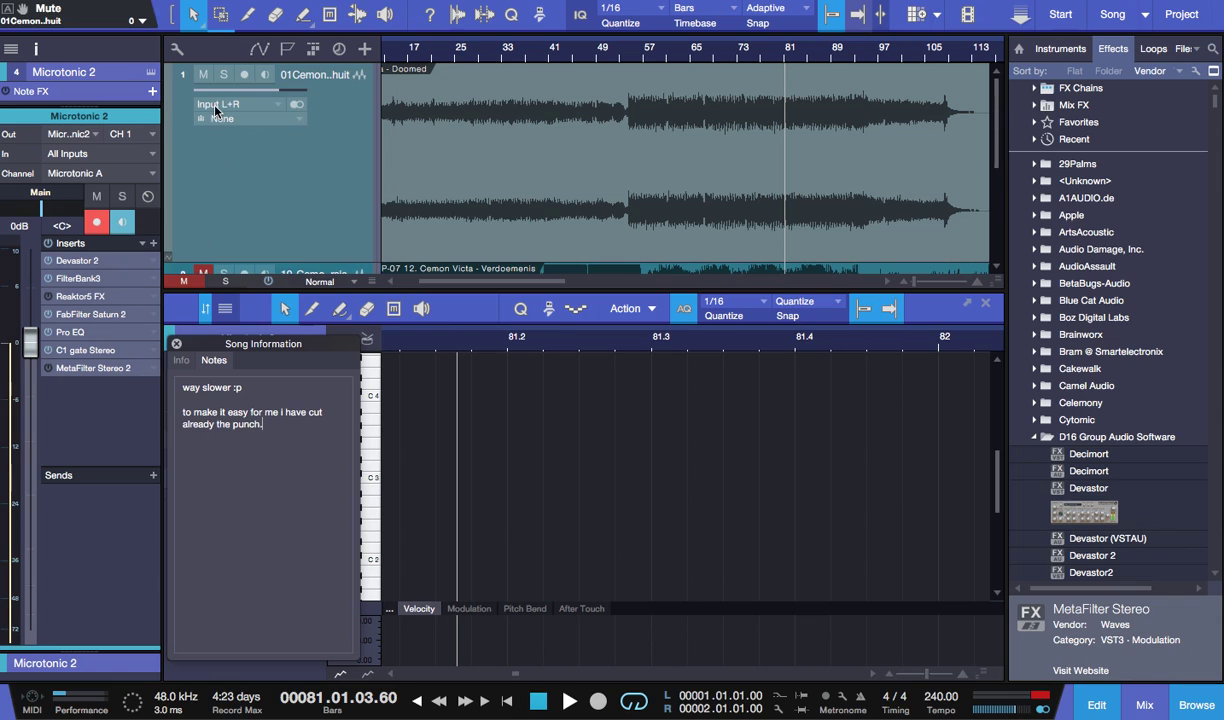
left_click(204, 75)
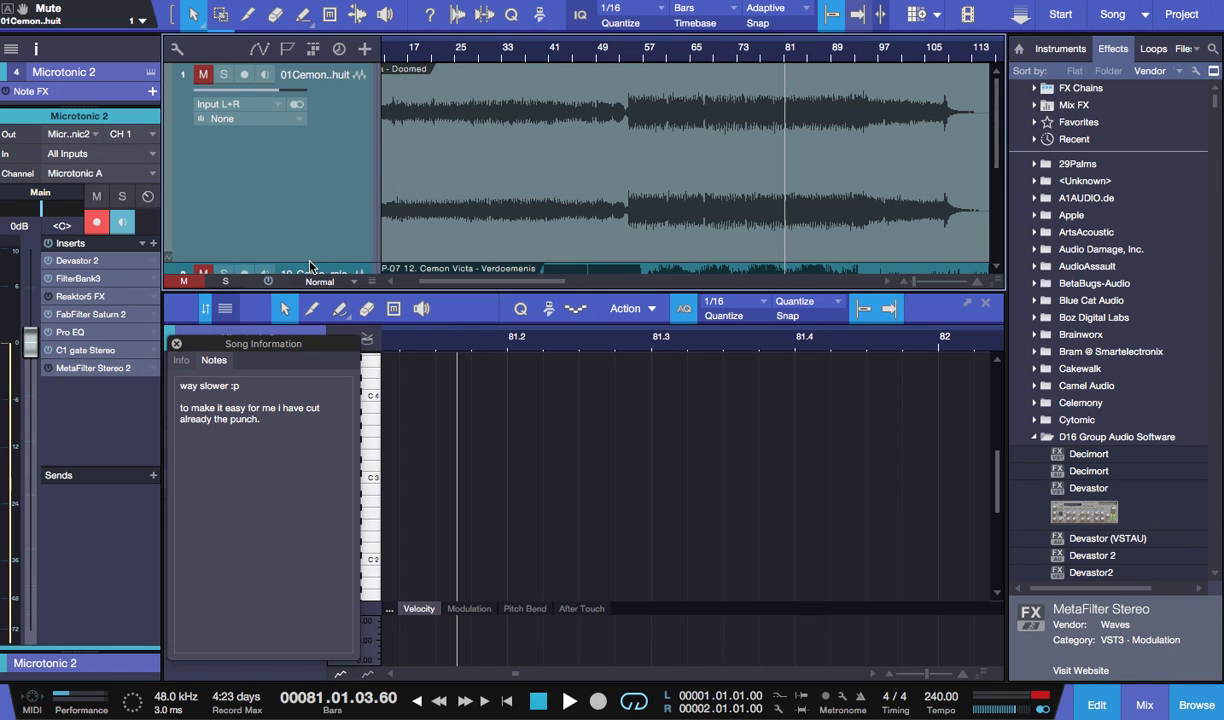
- Add Verdoemenis punch.wav from the favorite files as a new audio track below Microtonic 2 and enlarge the arrangement area
scroll(310, 266, "down", 3)
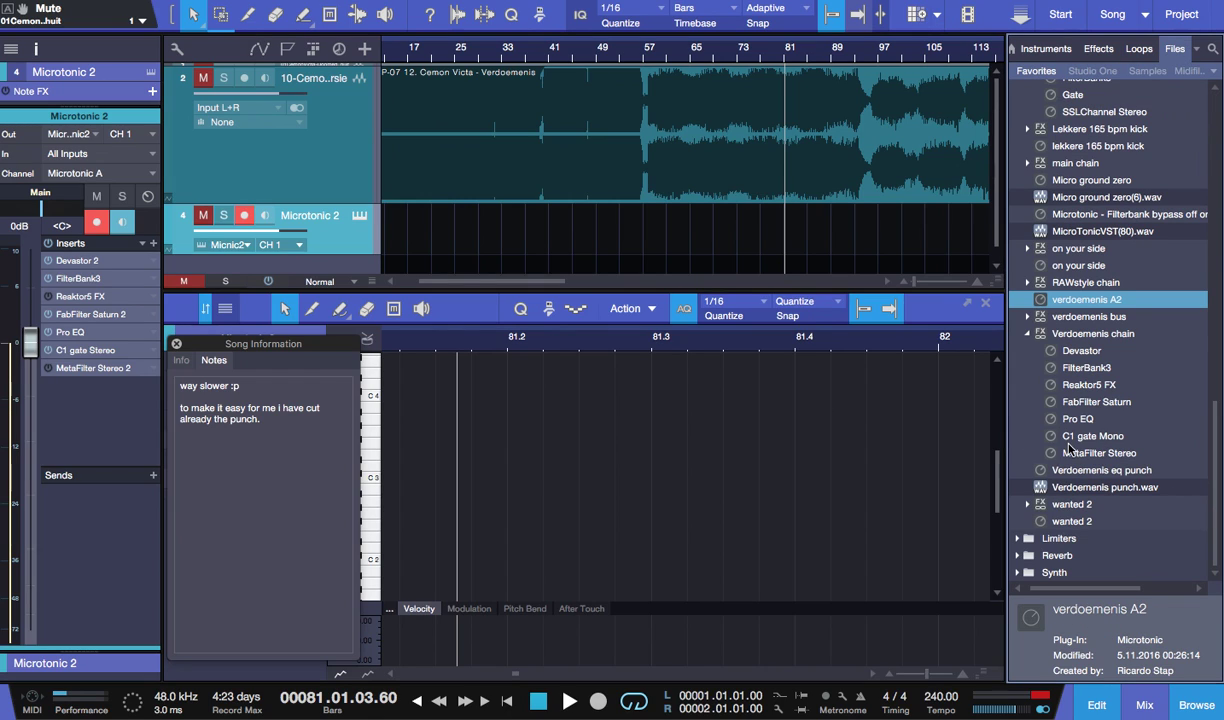
left_click(1081, 488)
left_click_drag(450, 286, 445, 260)
left_click(1054, 50)
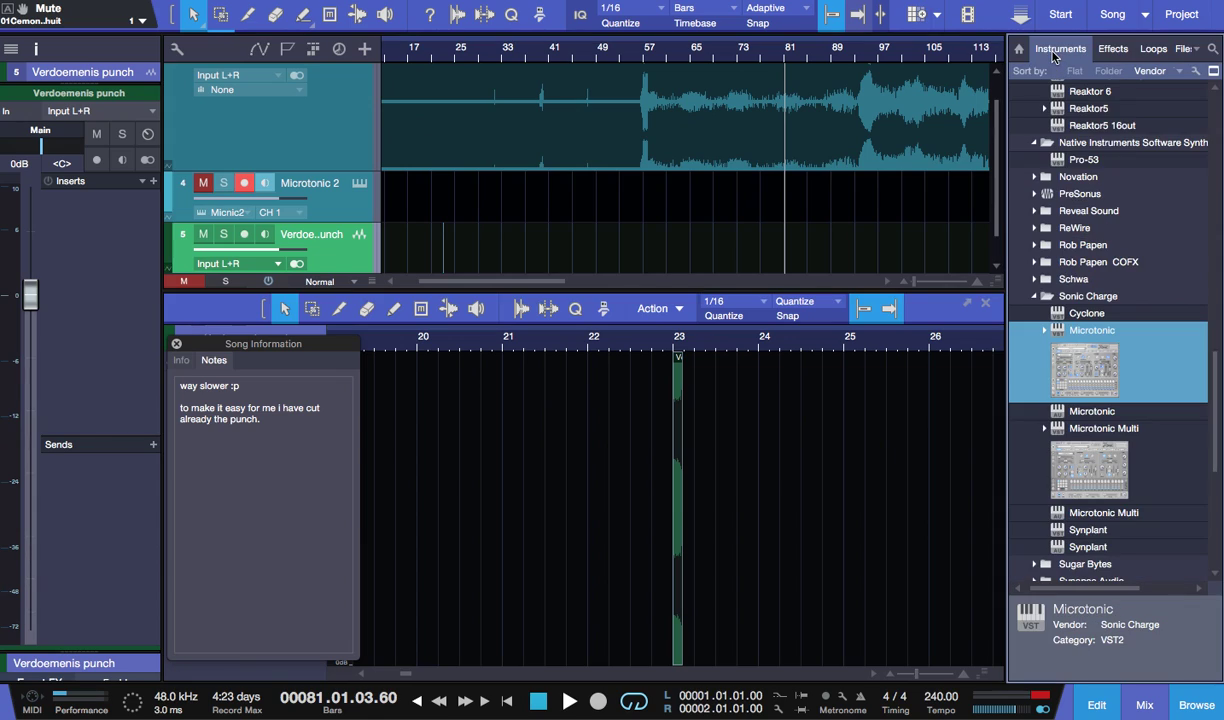
left_click_drag(513, 297, 513, 458)
- Move the Verdoemenis punch clip to bar 1, aligned with the start of the Microtonic 2 part
left_click_drag(386, 54, 704, 68)
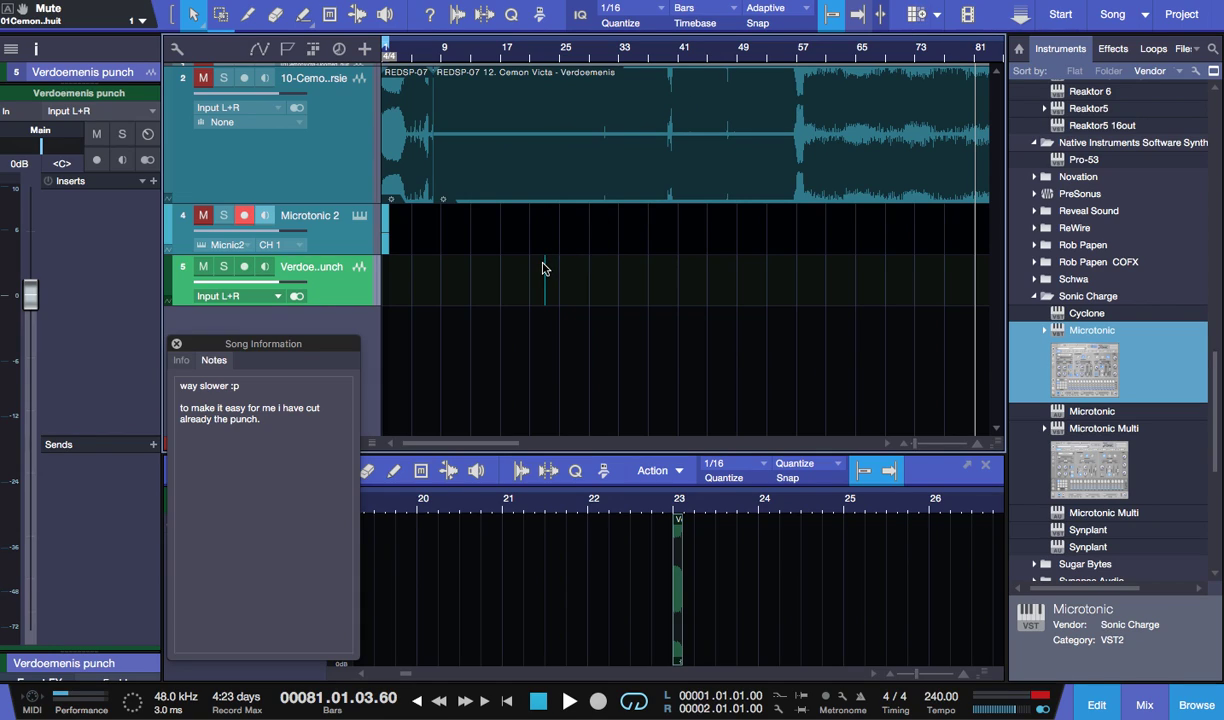
left_click_drag(547, 266, 496, 277)
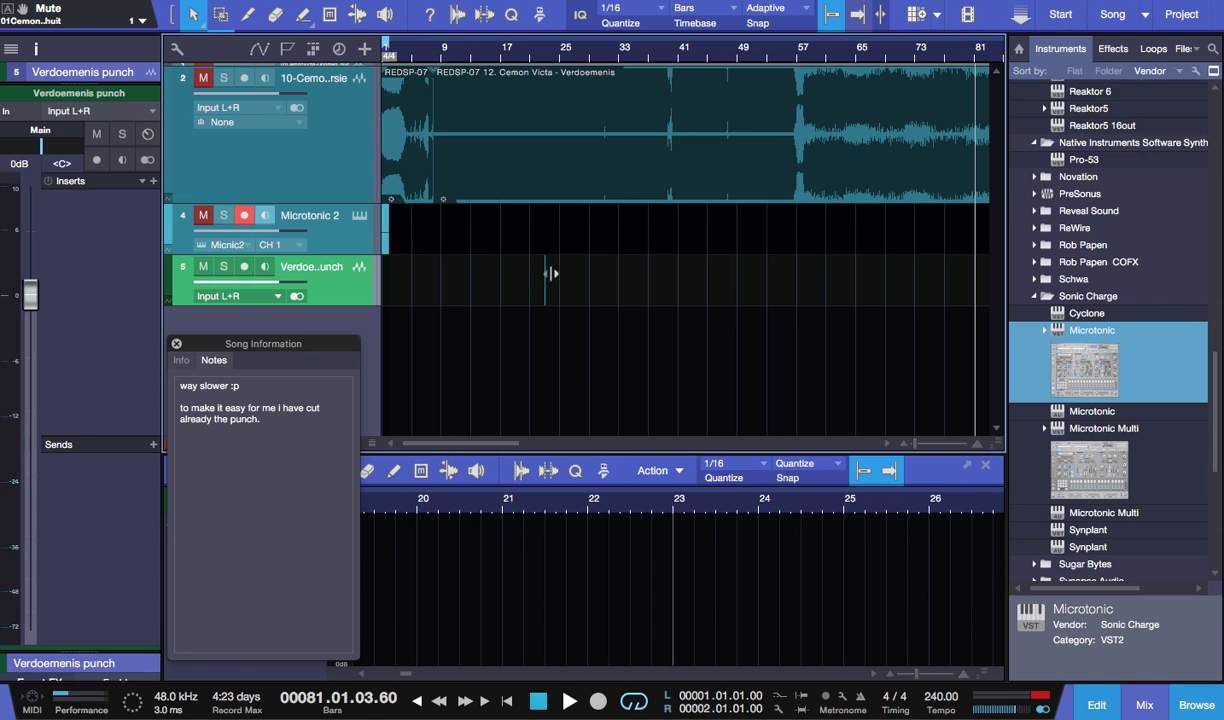
scroll(546, 142, "up", 10)
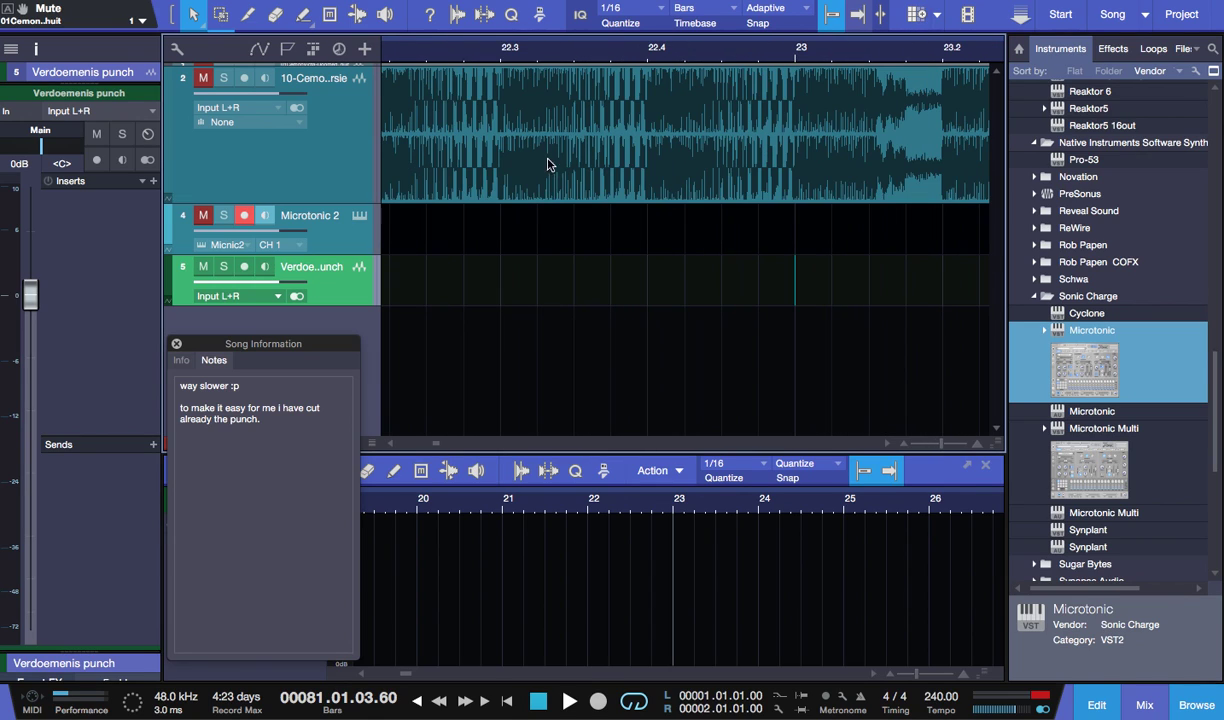
left_click_drag(799, 281, 86, 238)
scroll(847, 280, "down", 6)
left_click_drag(335, 282, 435, 300)
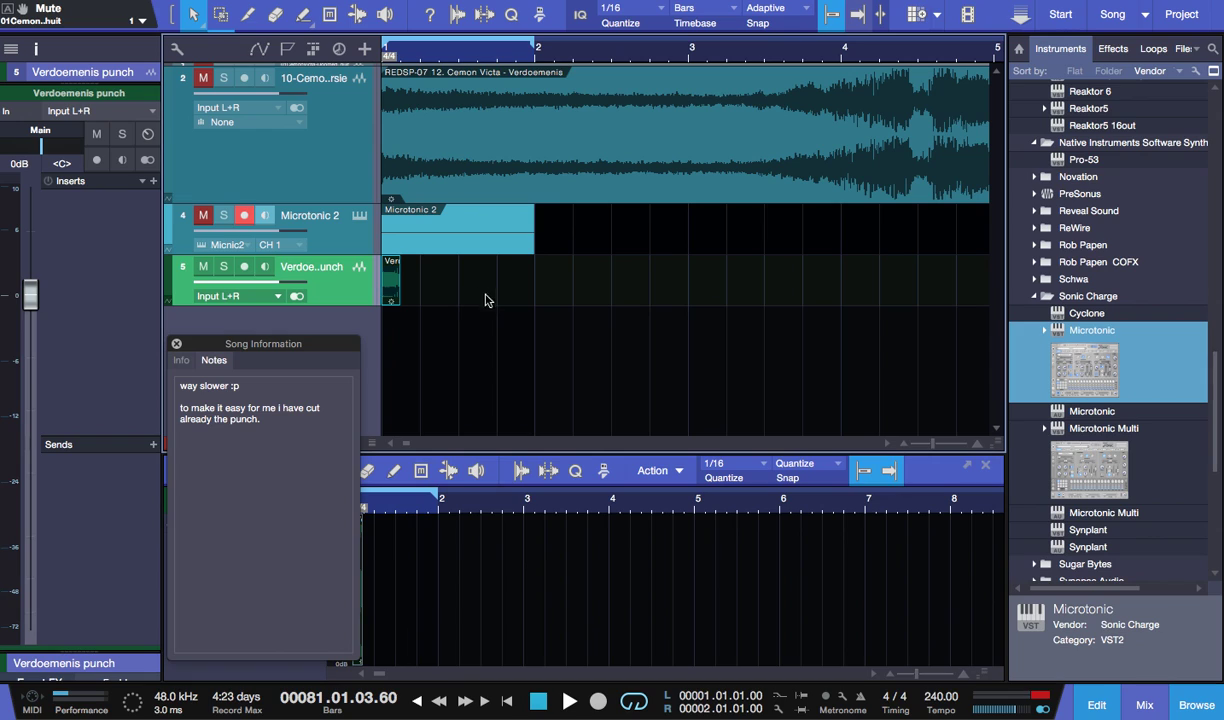
left_click_drag(433, 60, 673, 97)
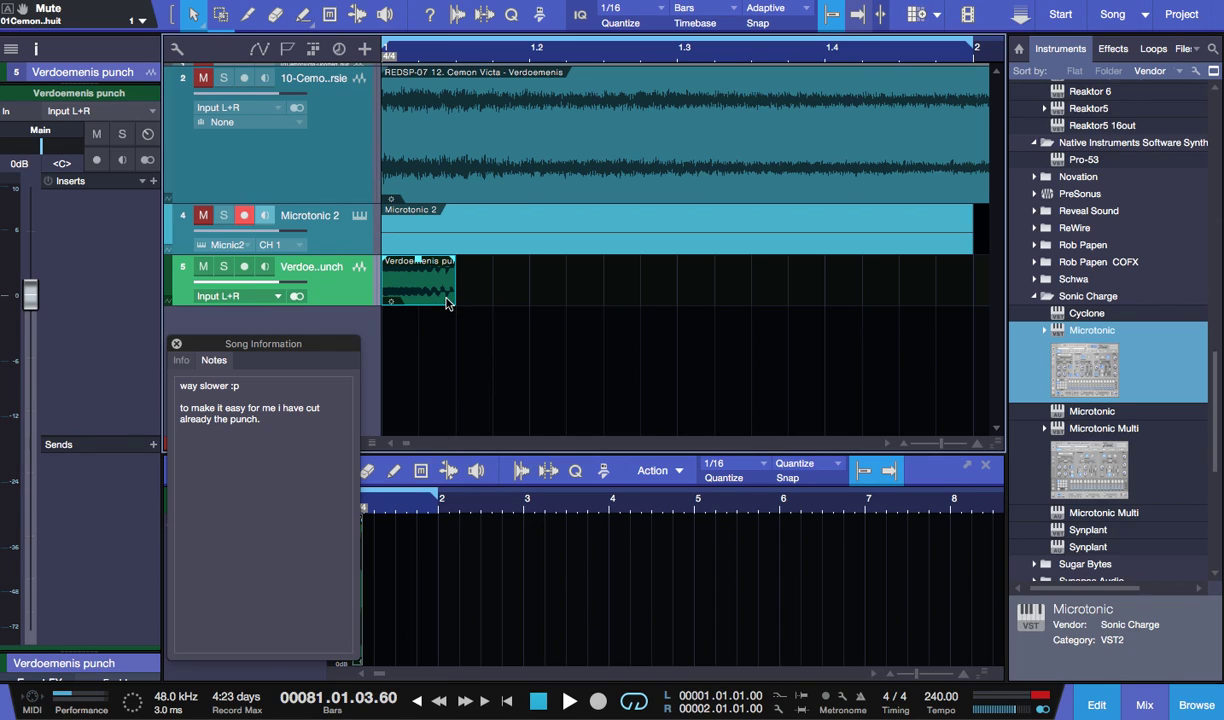
- Duplicate the Verdoemenis punch clip so that a copy sits on each of the four beats of bar 1
key("d")
left_click_drag(521, 294, 575, 305)
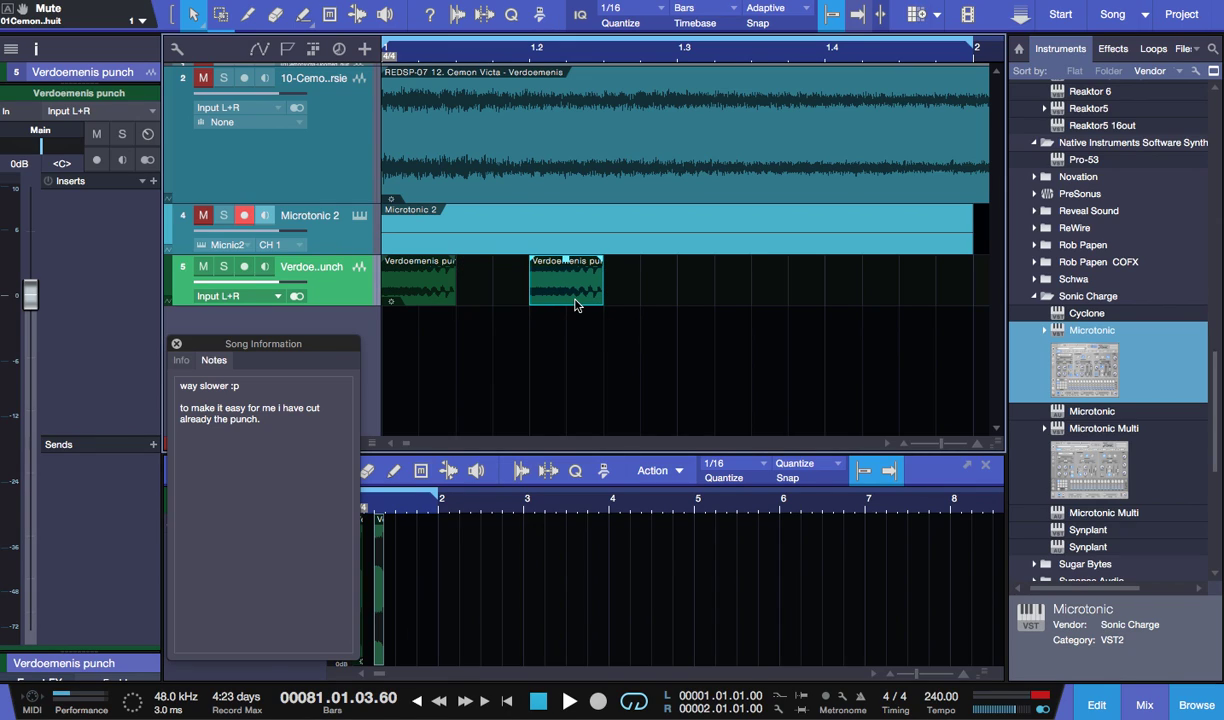
left_click_drag(702, 301, 407, 326)
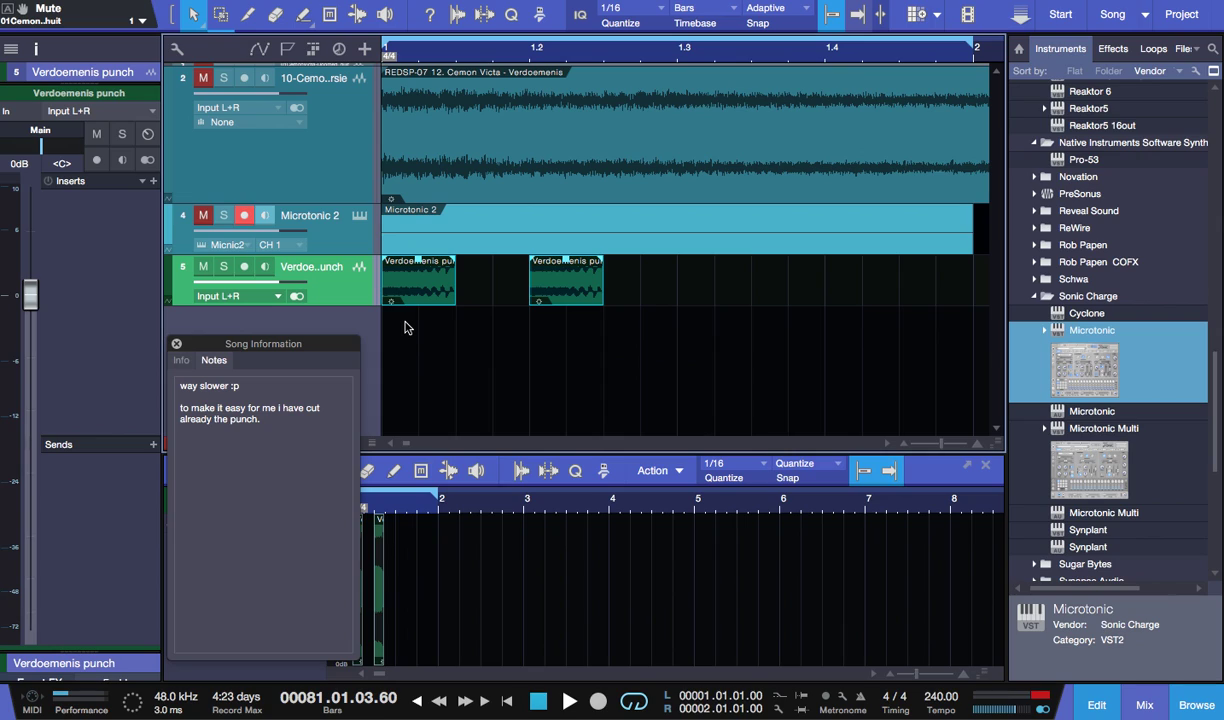
key("d")
key("w")
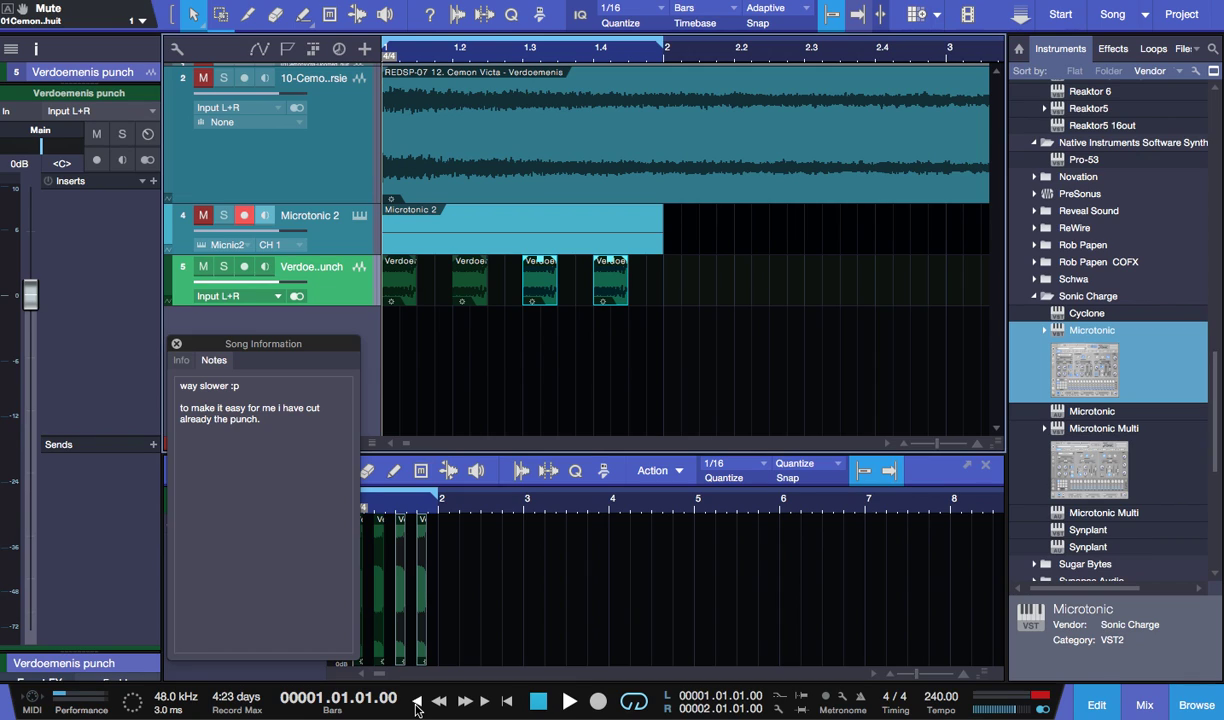
- Play the loop, unmute Microtonic 2 and set the Verdoemenis punch track's volume to -10.8 dB
key("space")
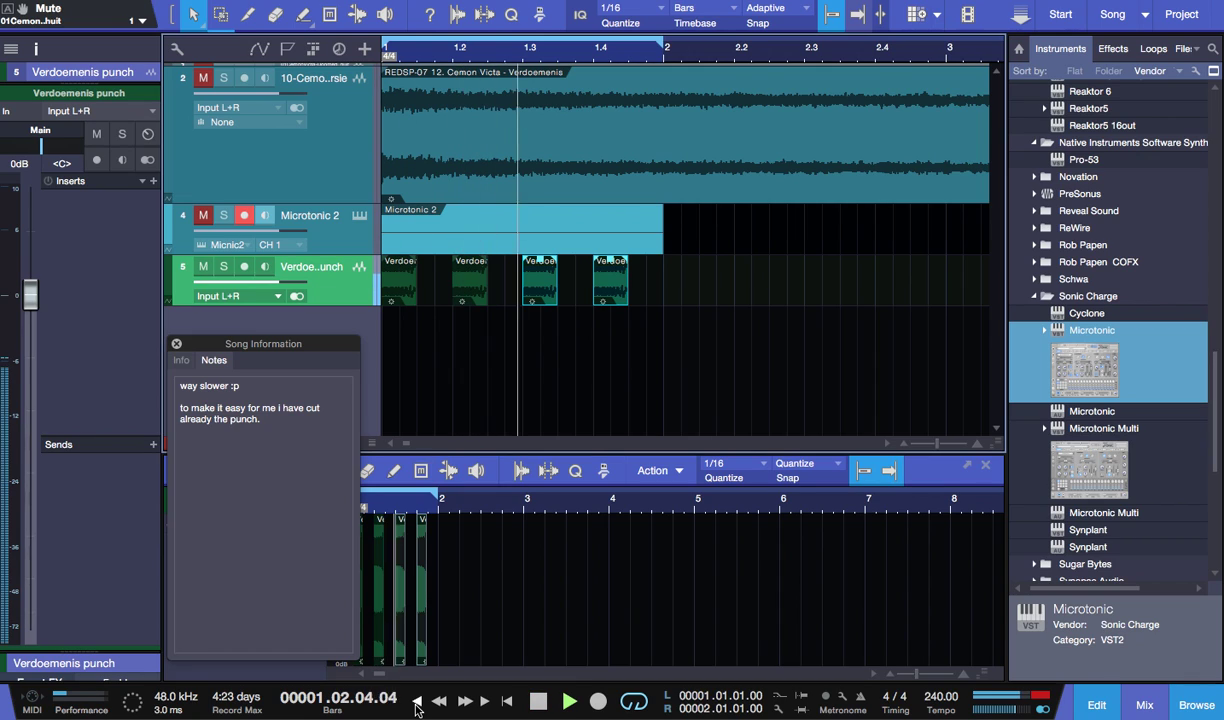
left_click(697, 382)
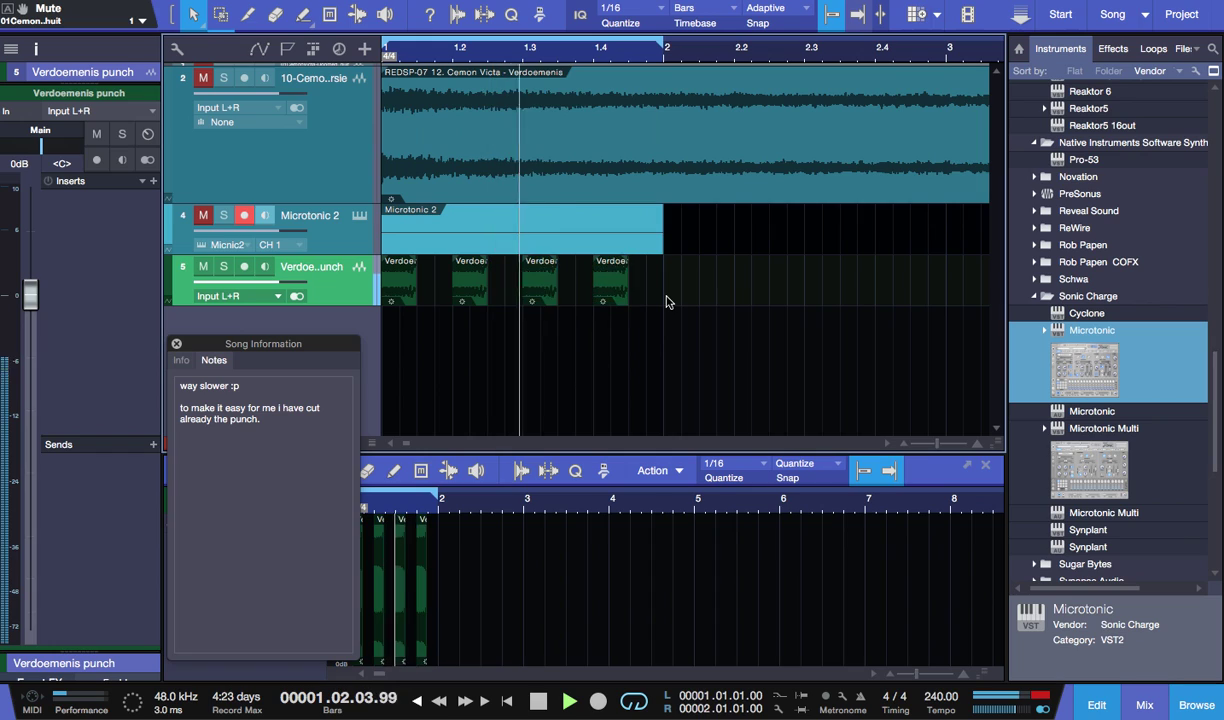
left_click_drag(276, 282, 230, 283)
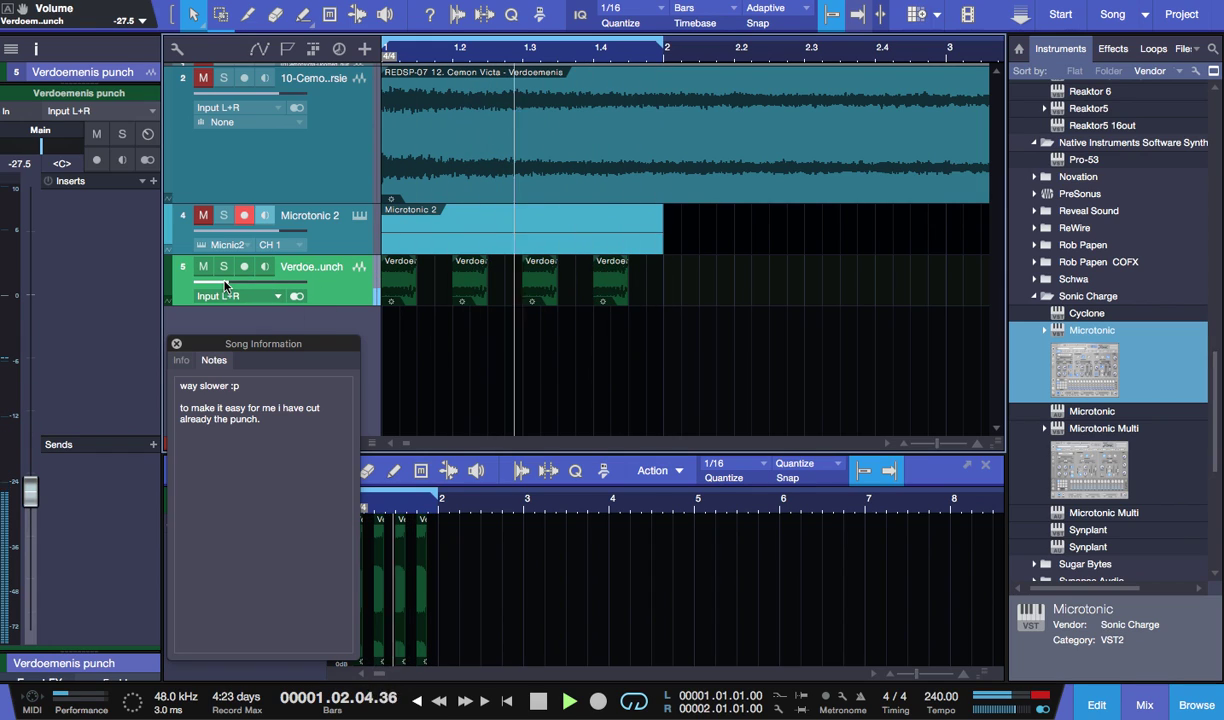
left_click(204, 216)
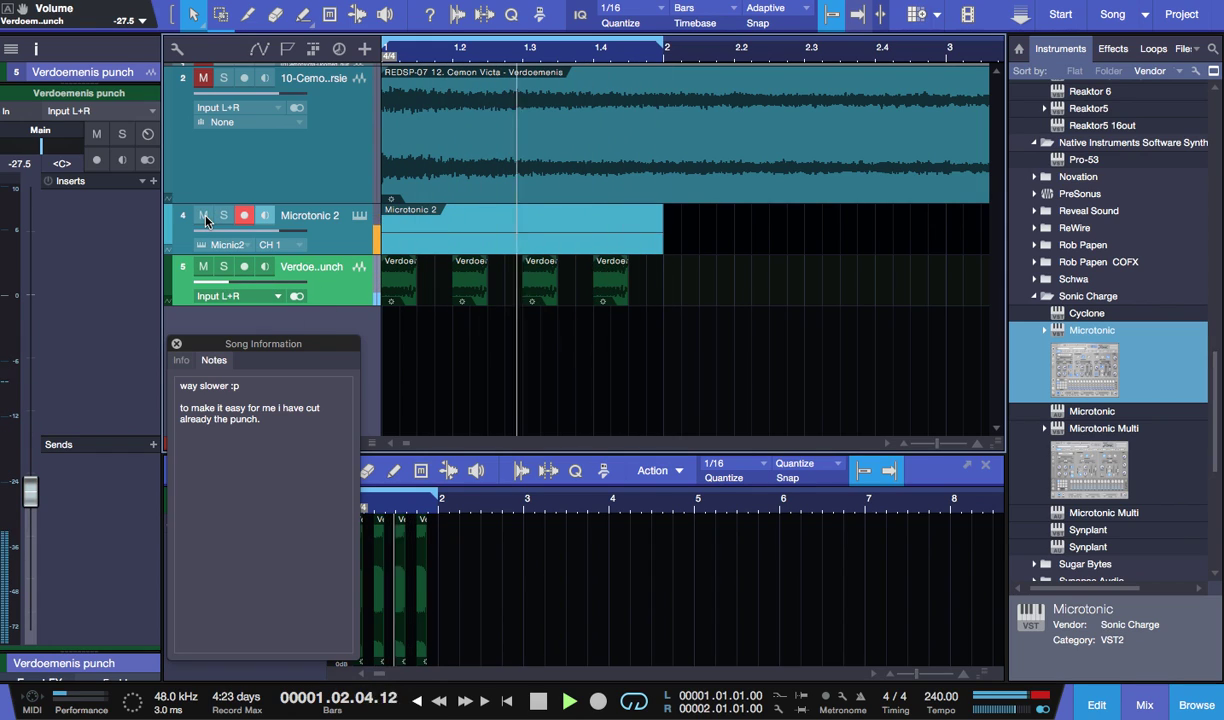
left_click_drag(241, 282, 269, 283)
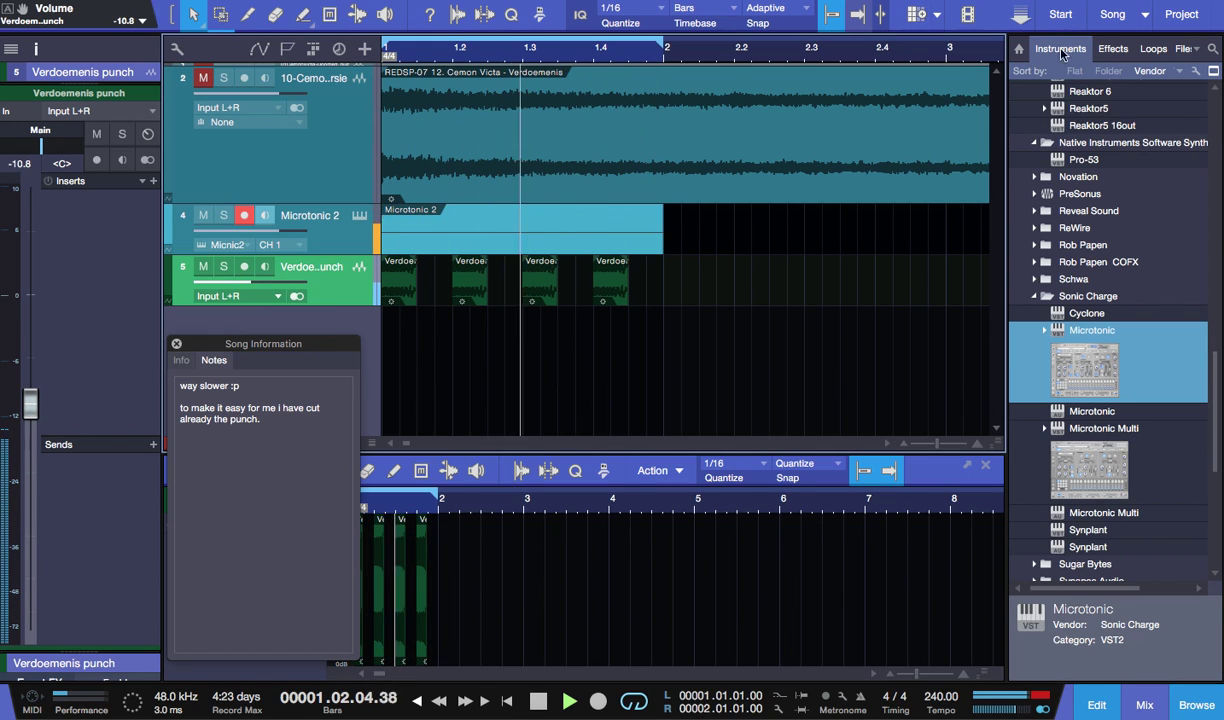
- Find the PreSonus Pro EQ among the effects and insert it on the Verdoemenis punch track
left_click(1112, 48)
scroll(1153, 423, "down", 20)
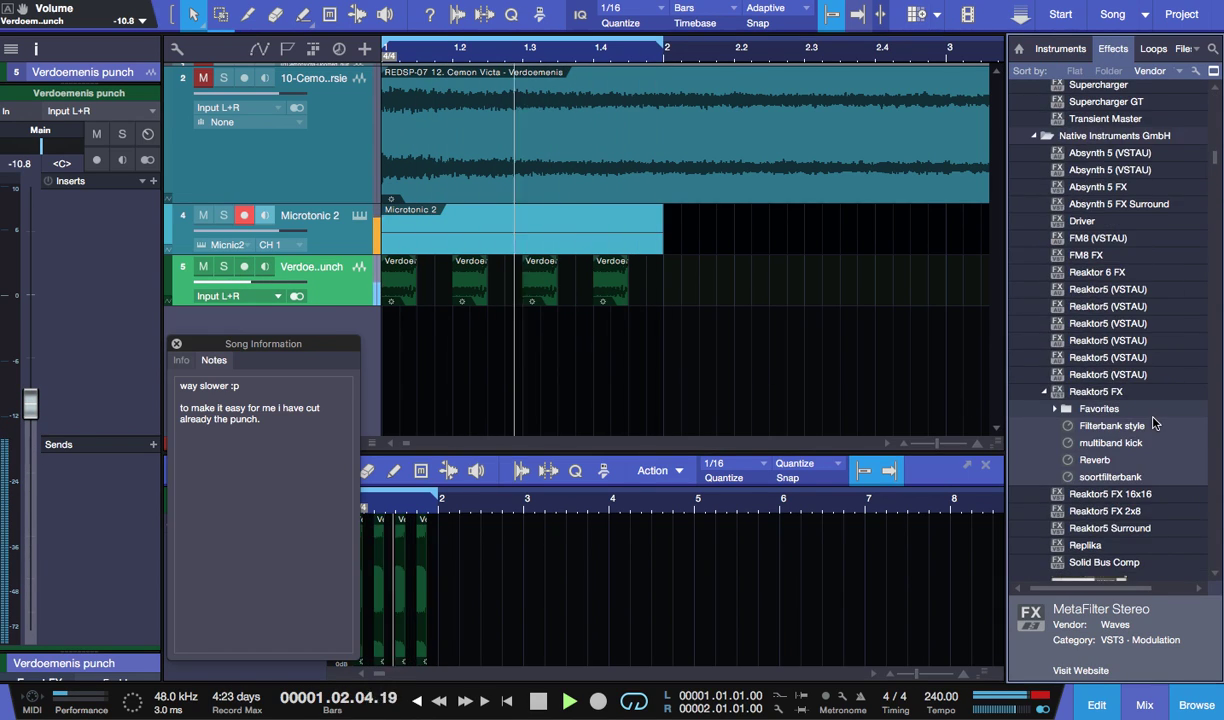
scroll(1153, 423, "down", 20)
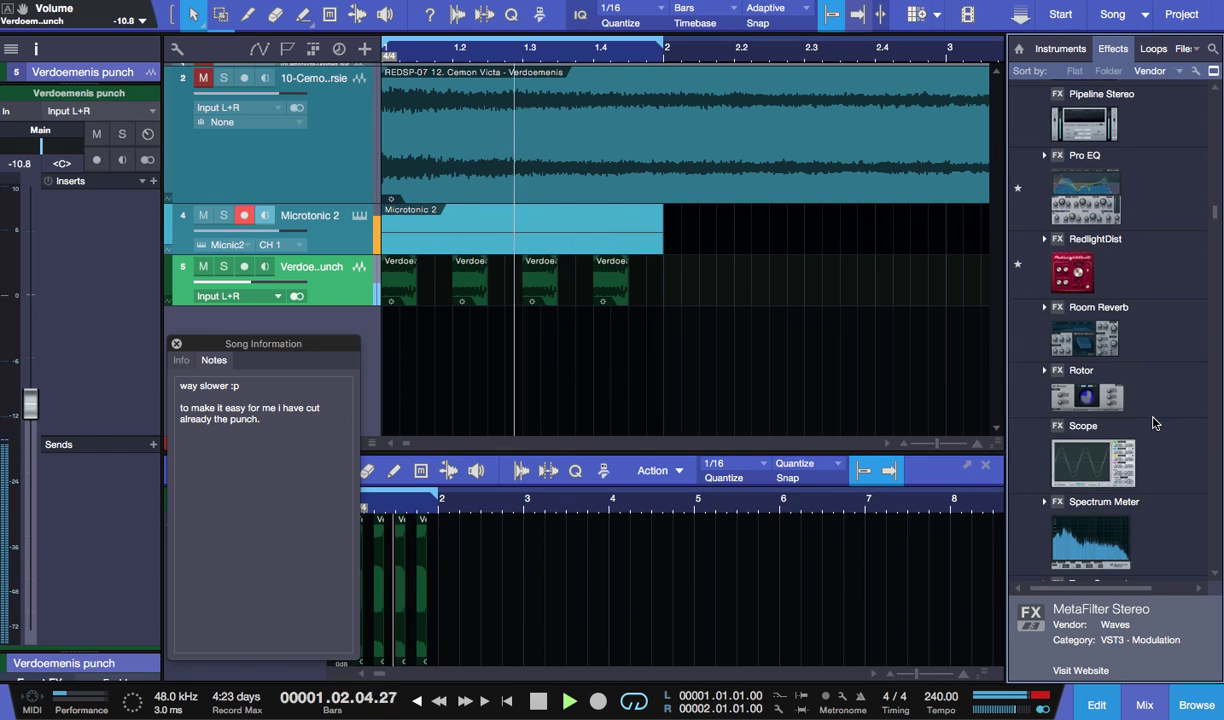
left_click_drag(1085, 190, 44, 309)
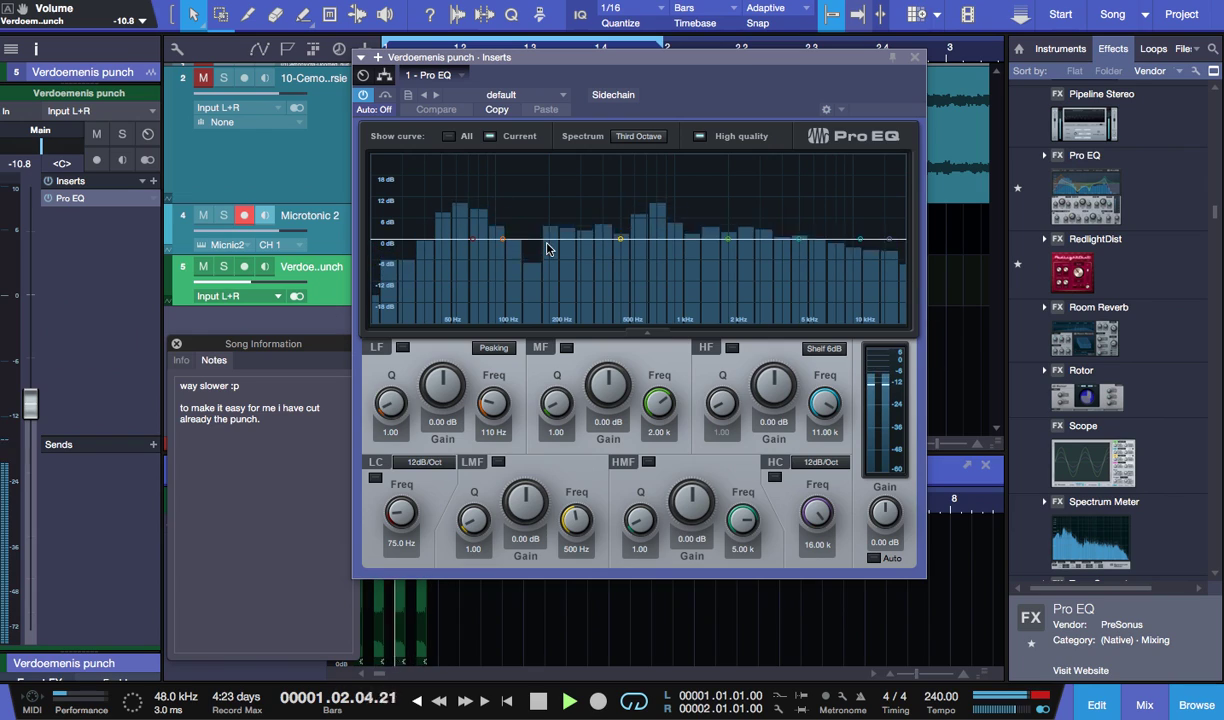
- Load the doom preset in the punch track's Pro EQ and set its global gain to 2.34 dB
left_click(554, 99)
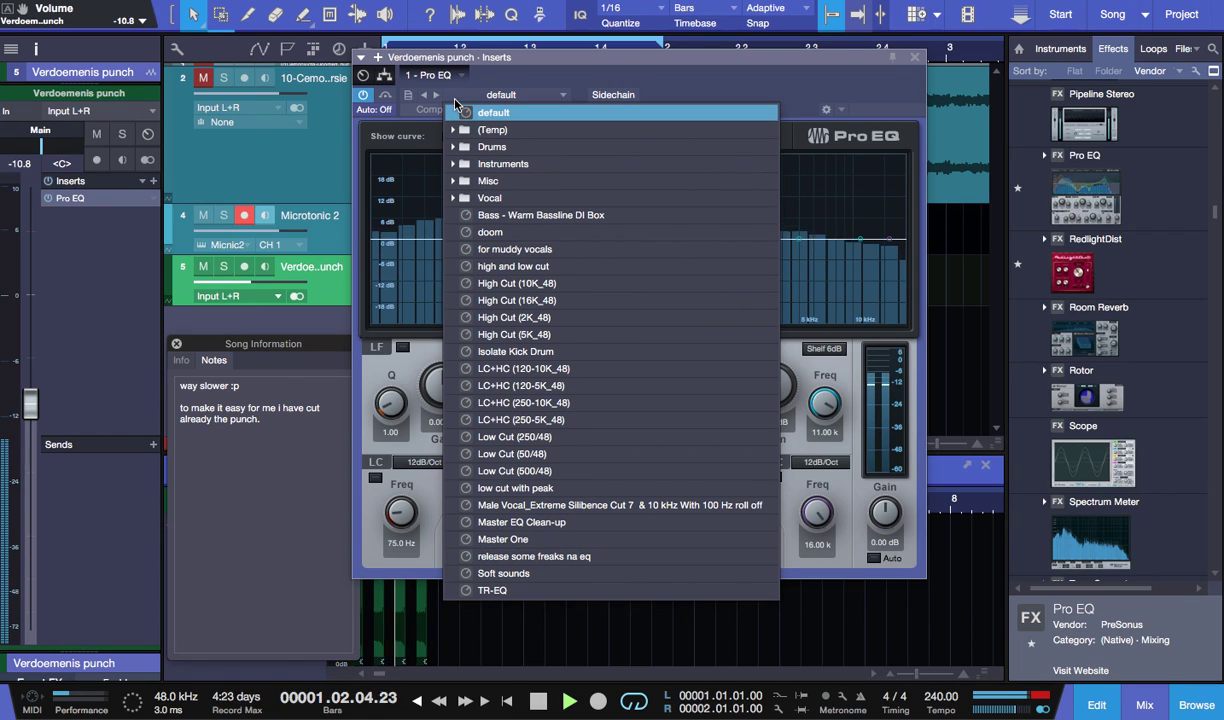
left_click(456, 131)
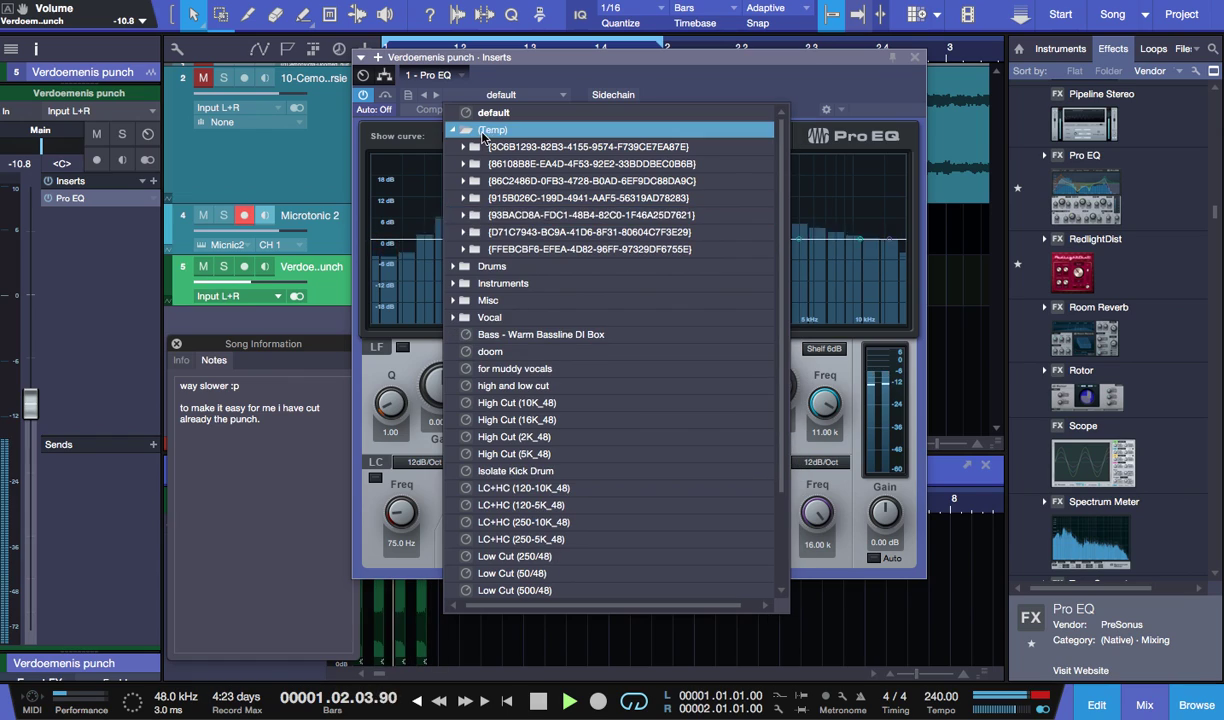
left_click(484, 132)
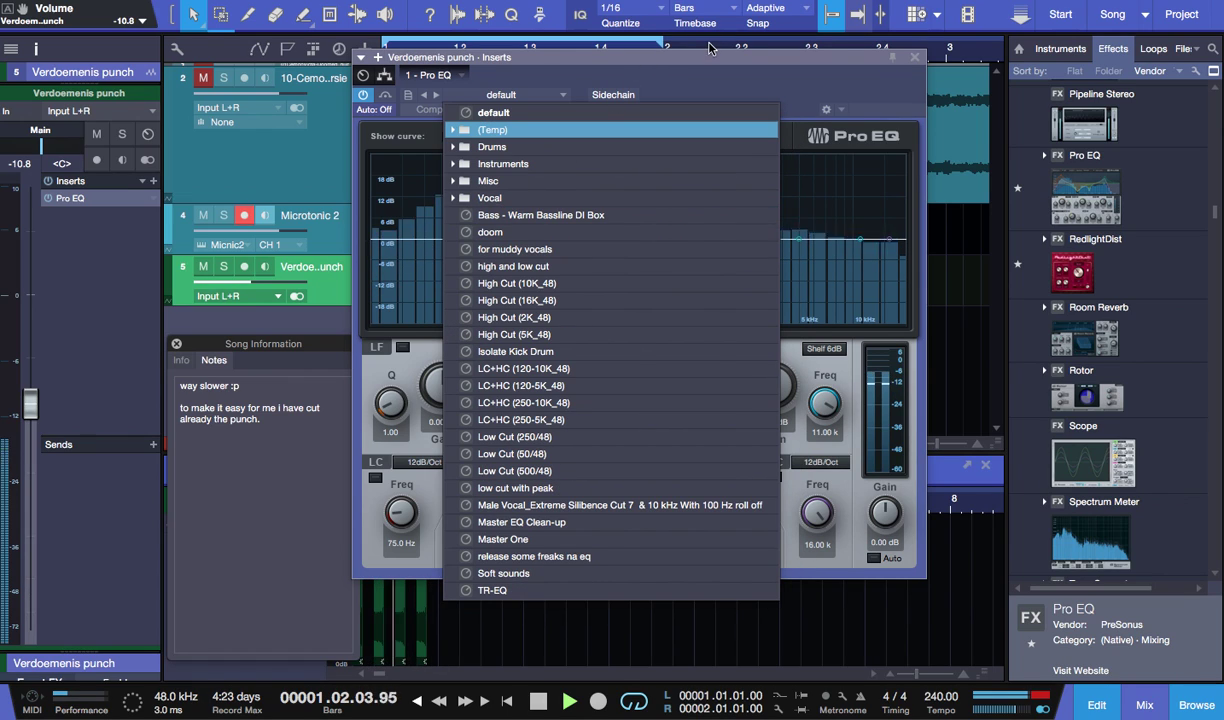
left_click(513, 237)
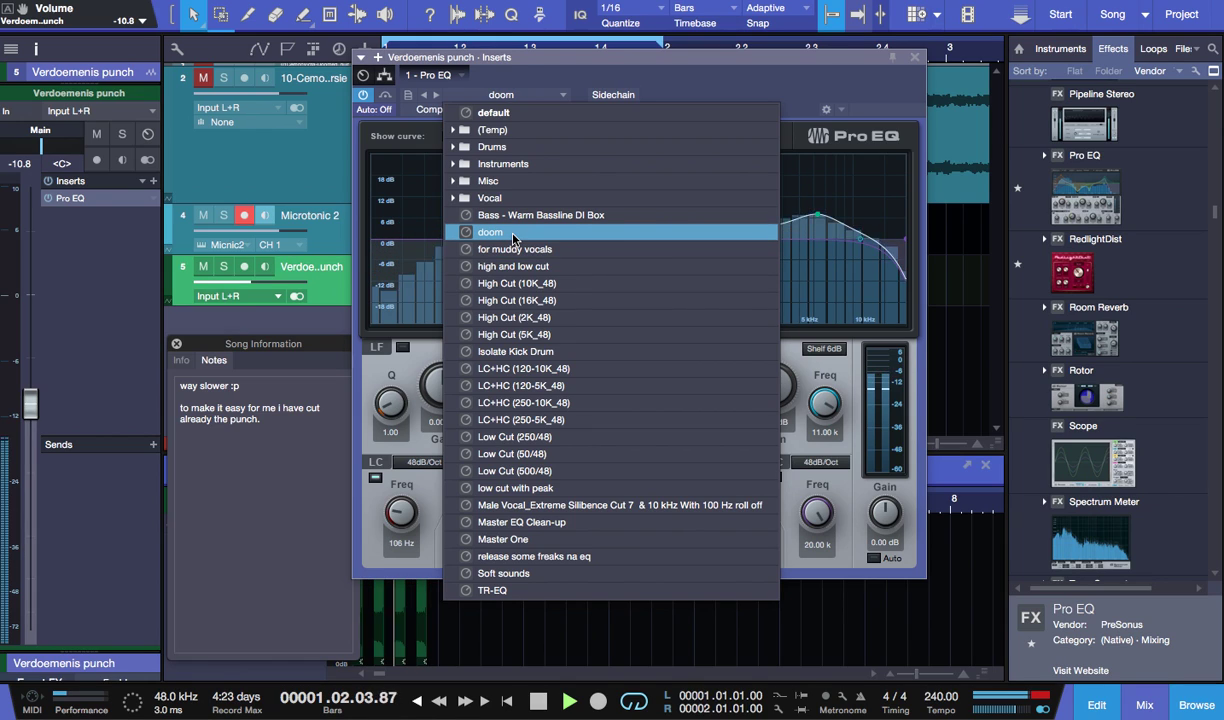
left_click(837, 73)
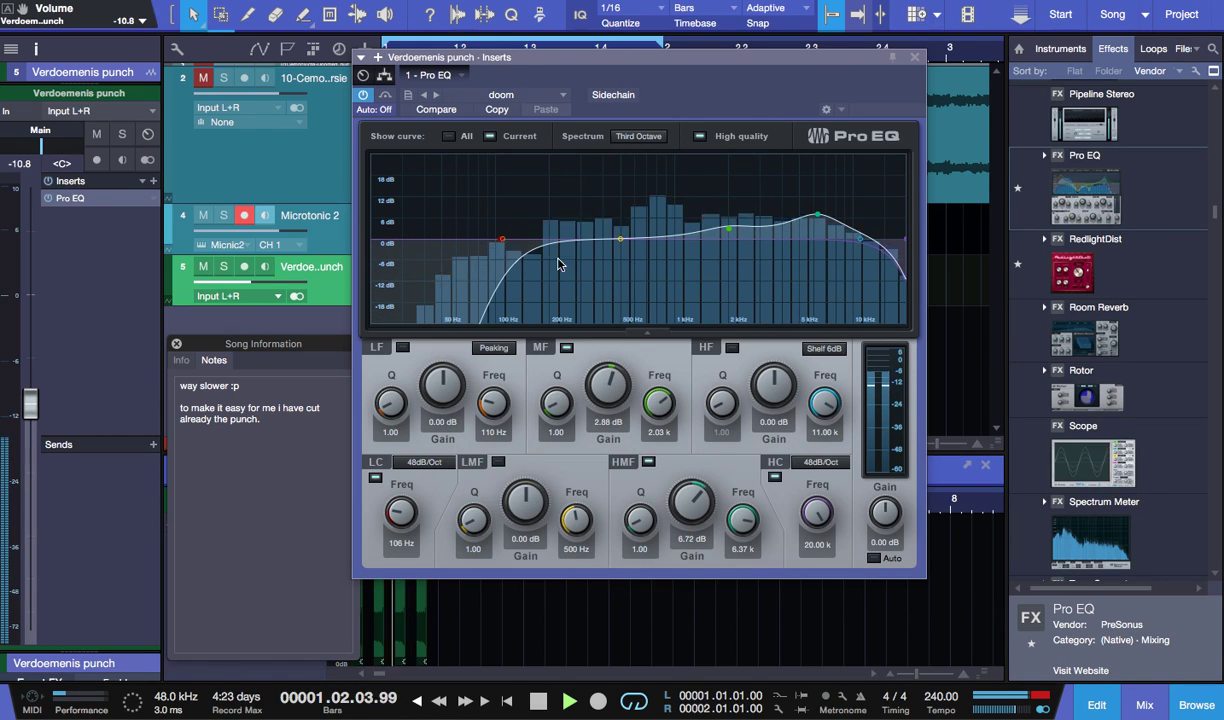
left_click_drag(888, 513, 891, 499)
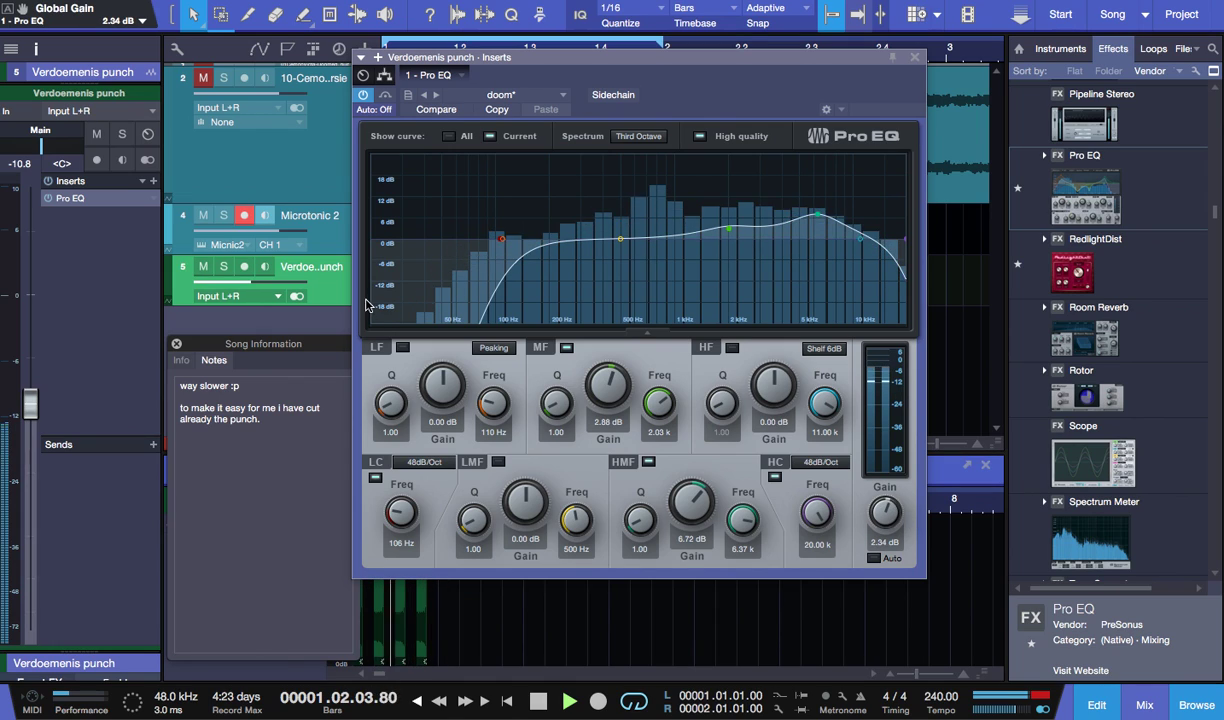
left_click(914, 57)
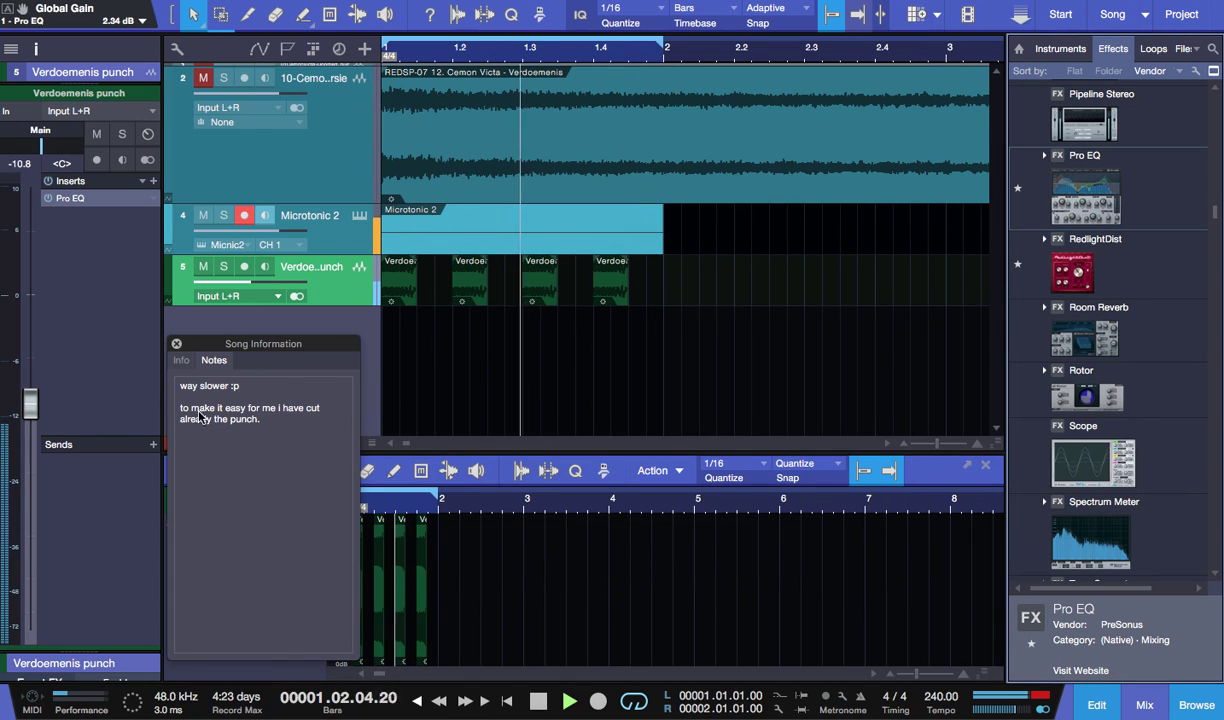
- Replace the song notes with "last part is the bus. we used some other plugins after it but the basic i will show."
left_click(287, 428)
left_click_drag(287, 428, 141, 372)
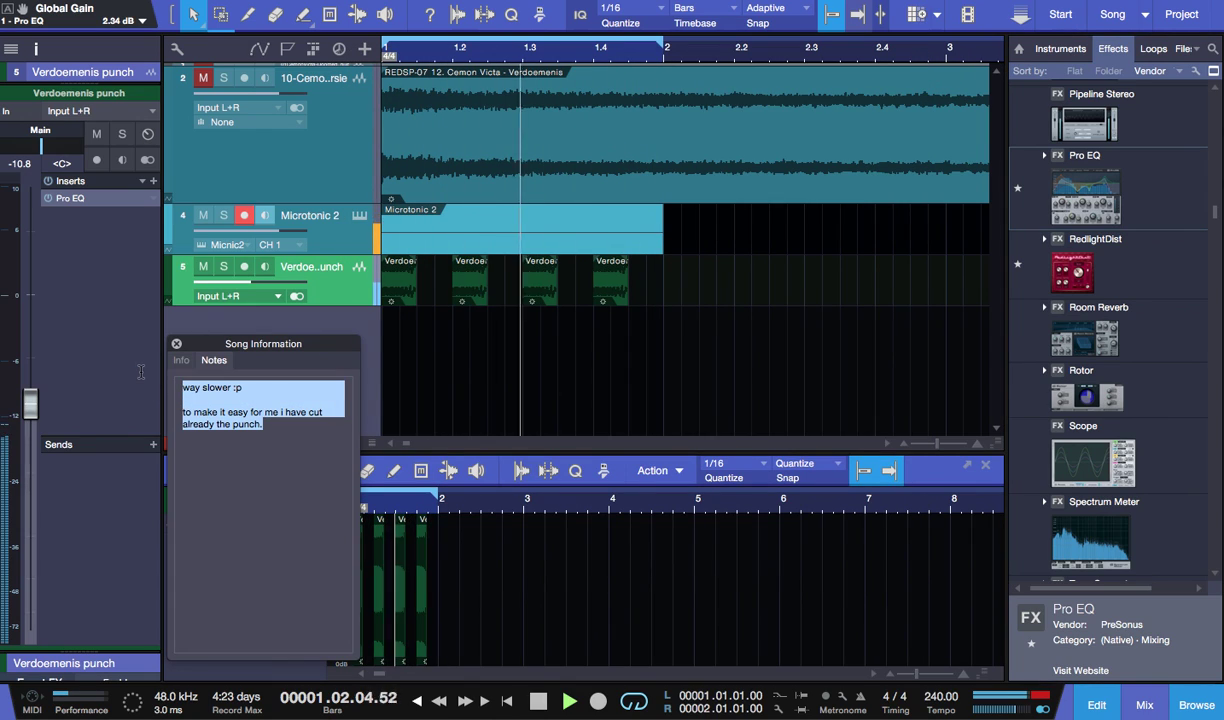
type("last")
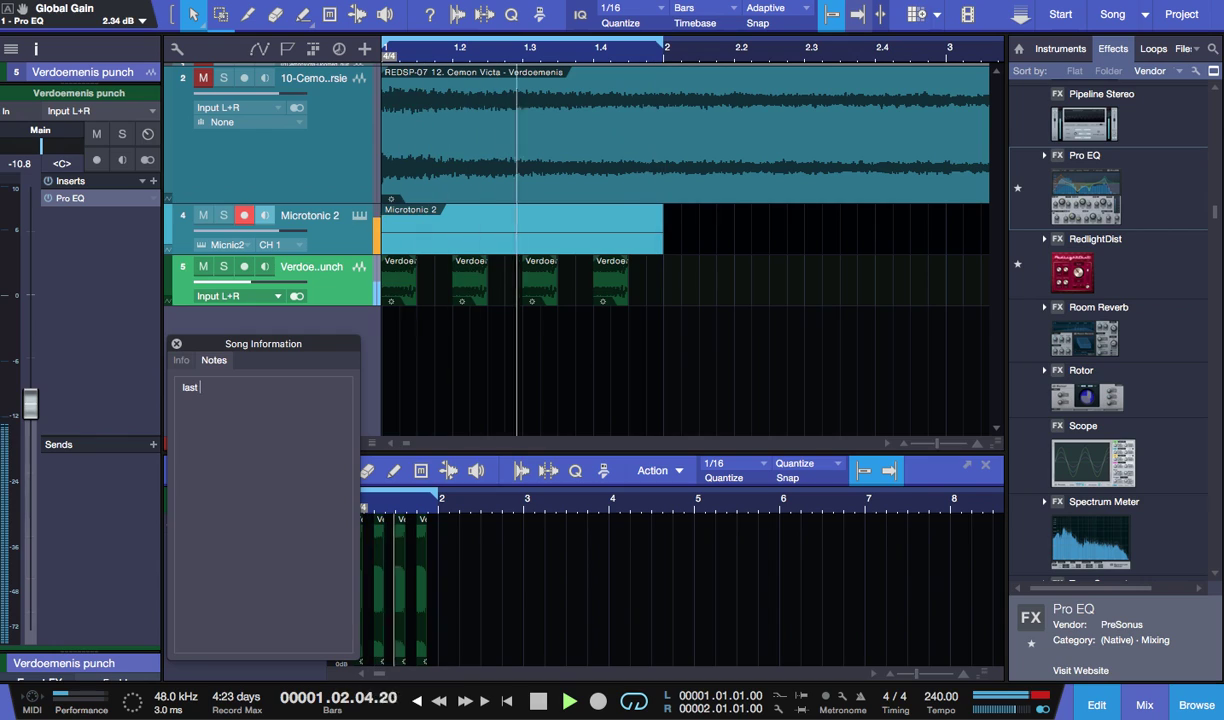
type(" part is")
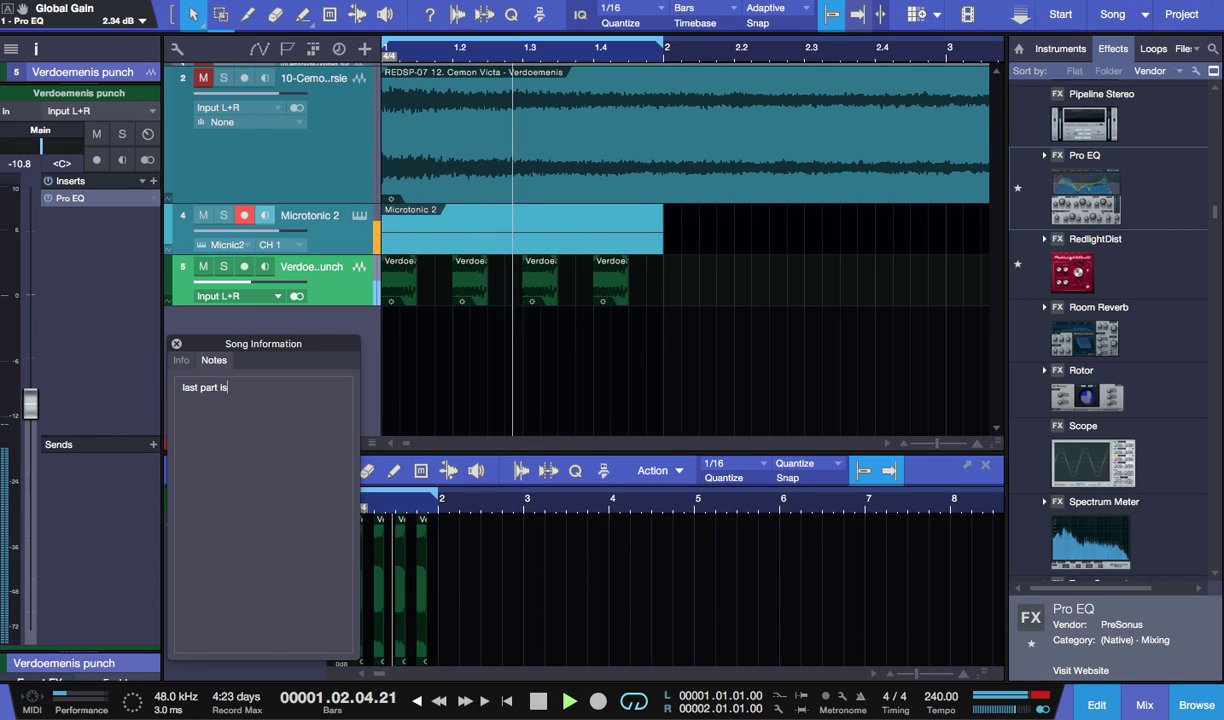
type(" the bus.")
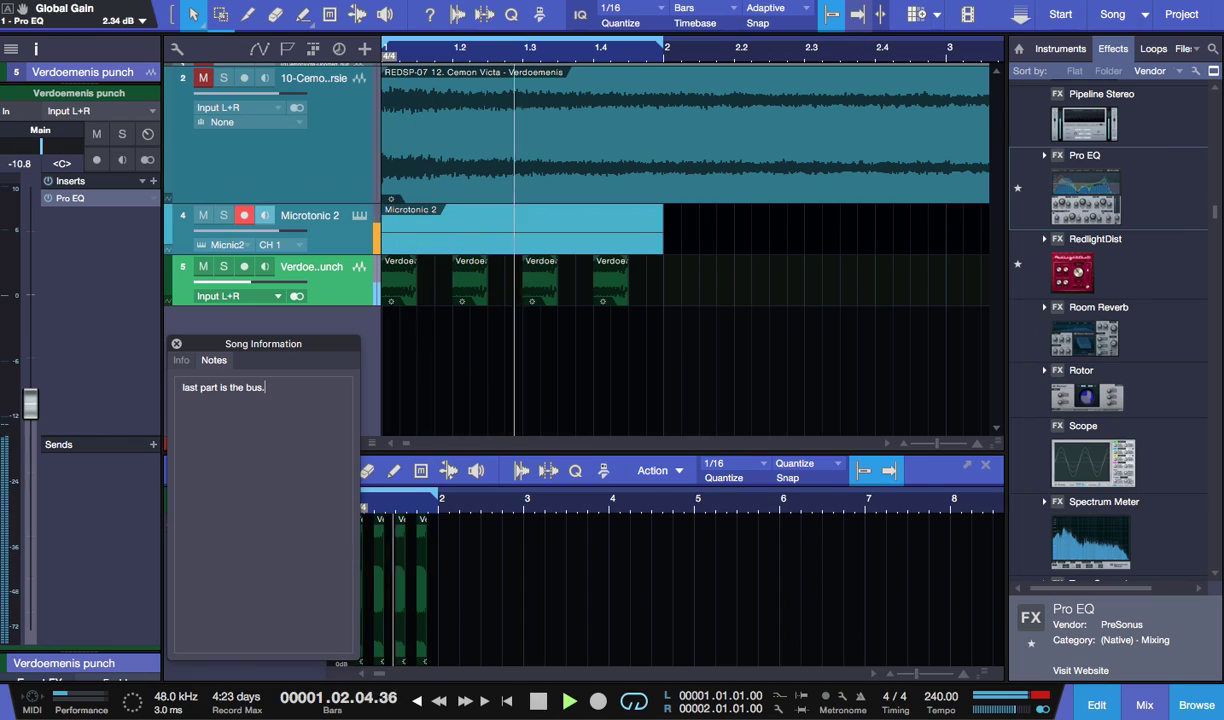
key("Return")
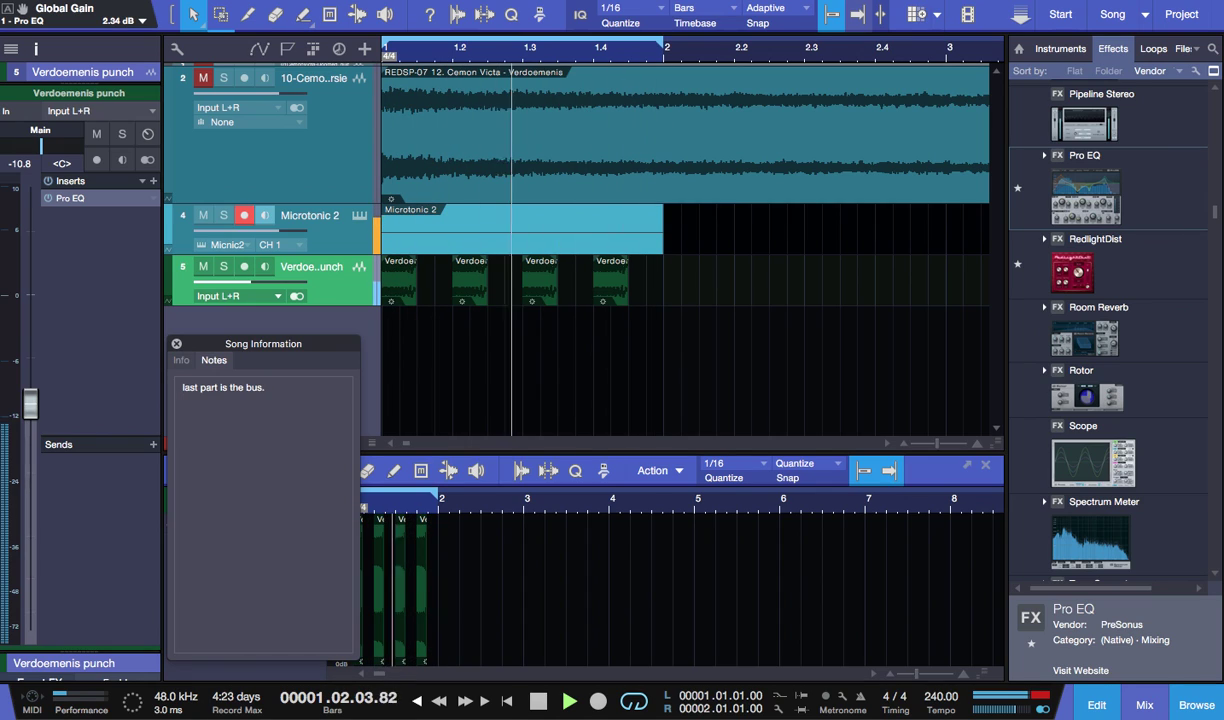
type("we used")
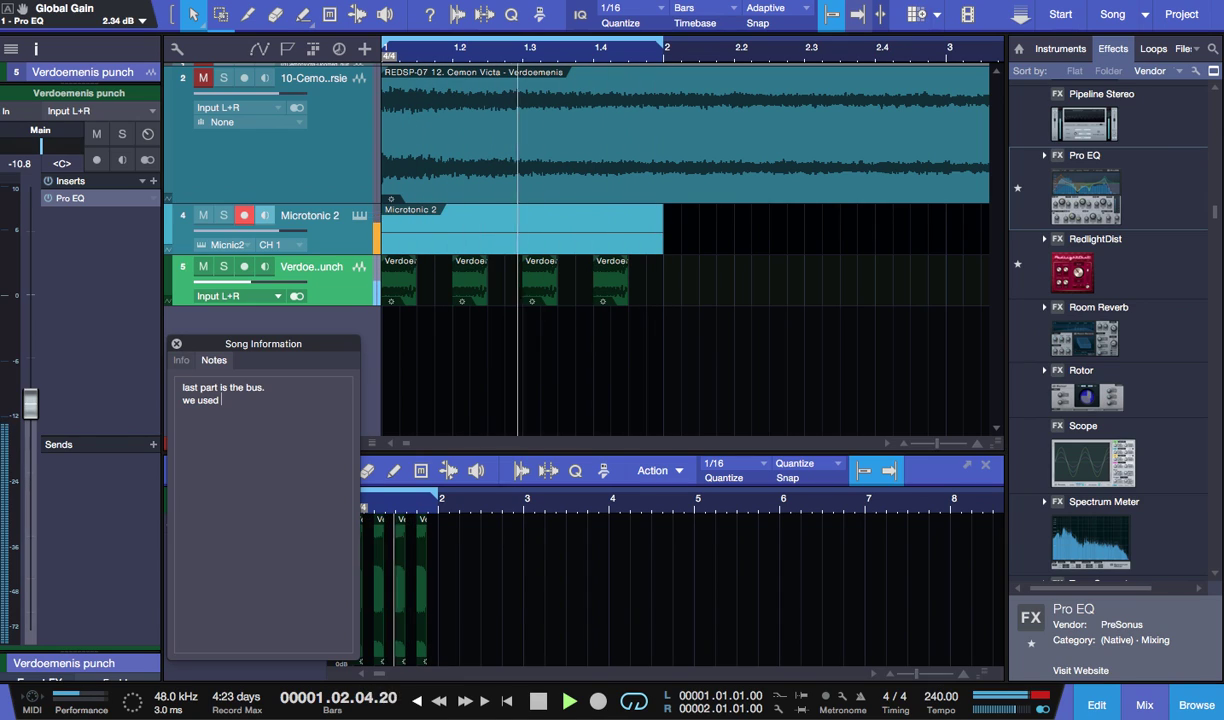
type(" some other ")
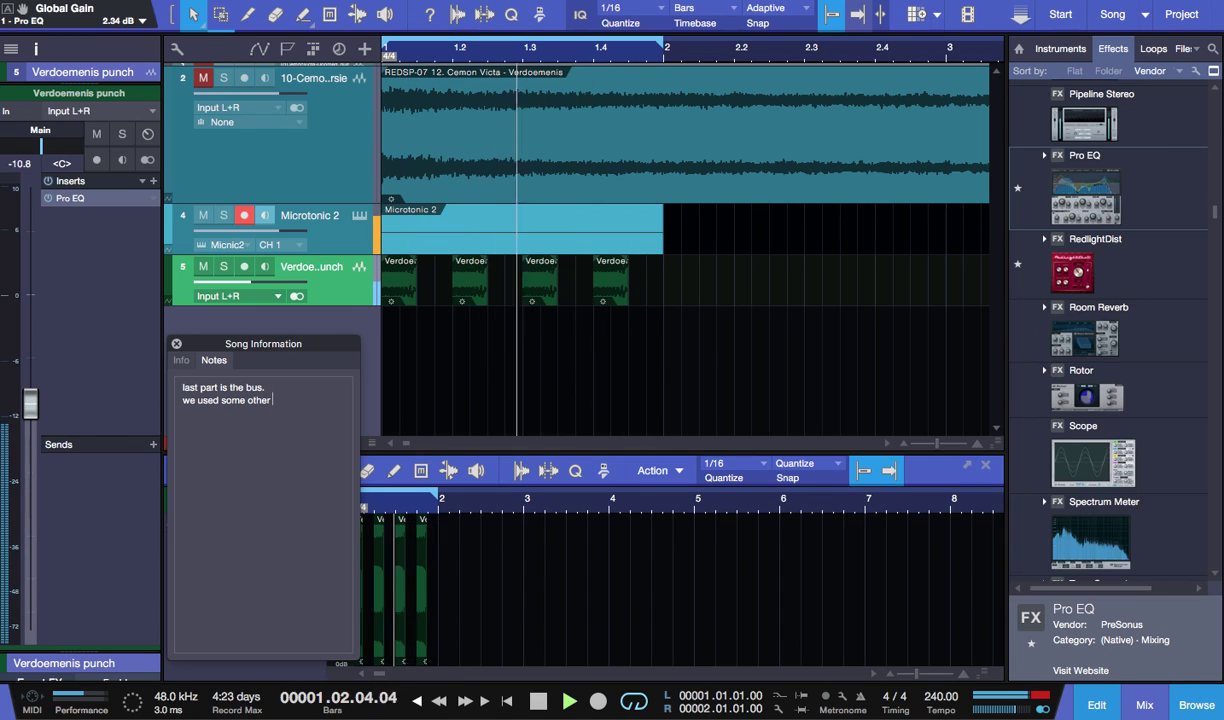
type("plugins after it b")
key("Return")
type("but the basic i will show.")
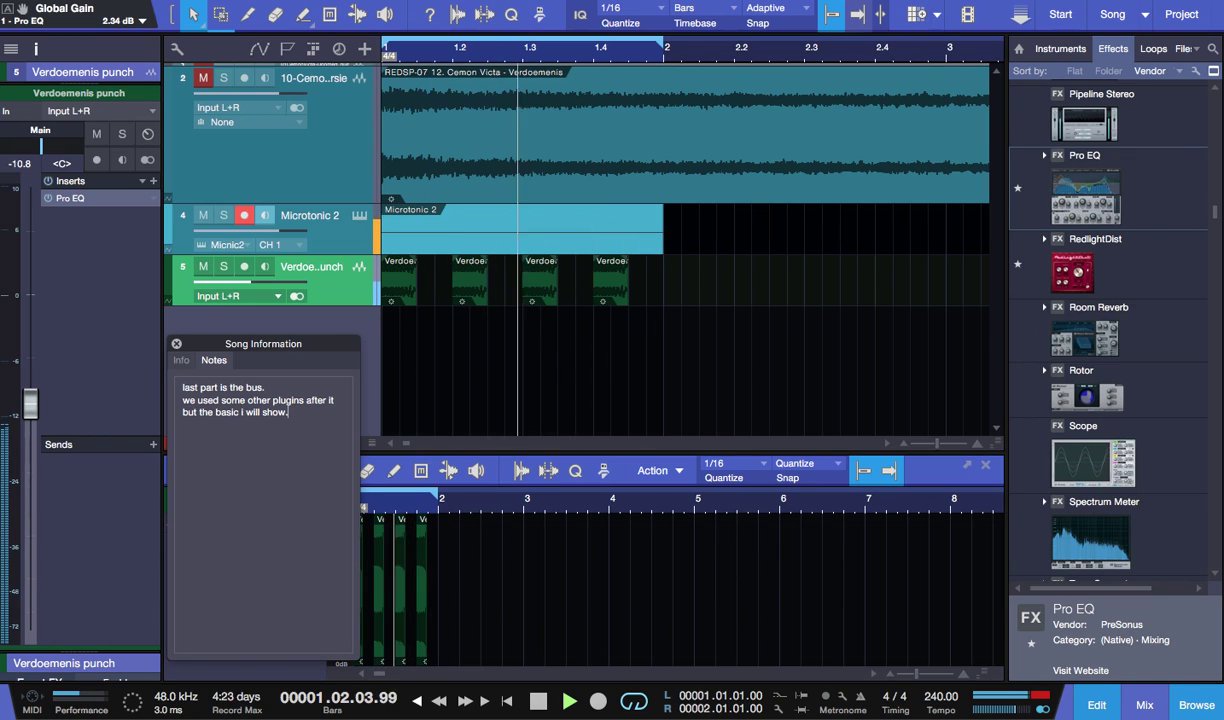
- Show the mixer and route the outputs of Microtonic 2 and Verdoemenis punch to Bus 1
left_click(336, 250)
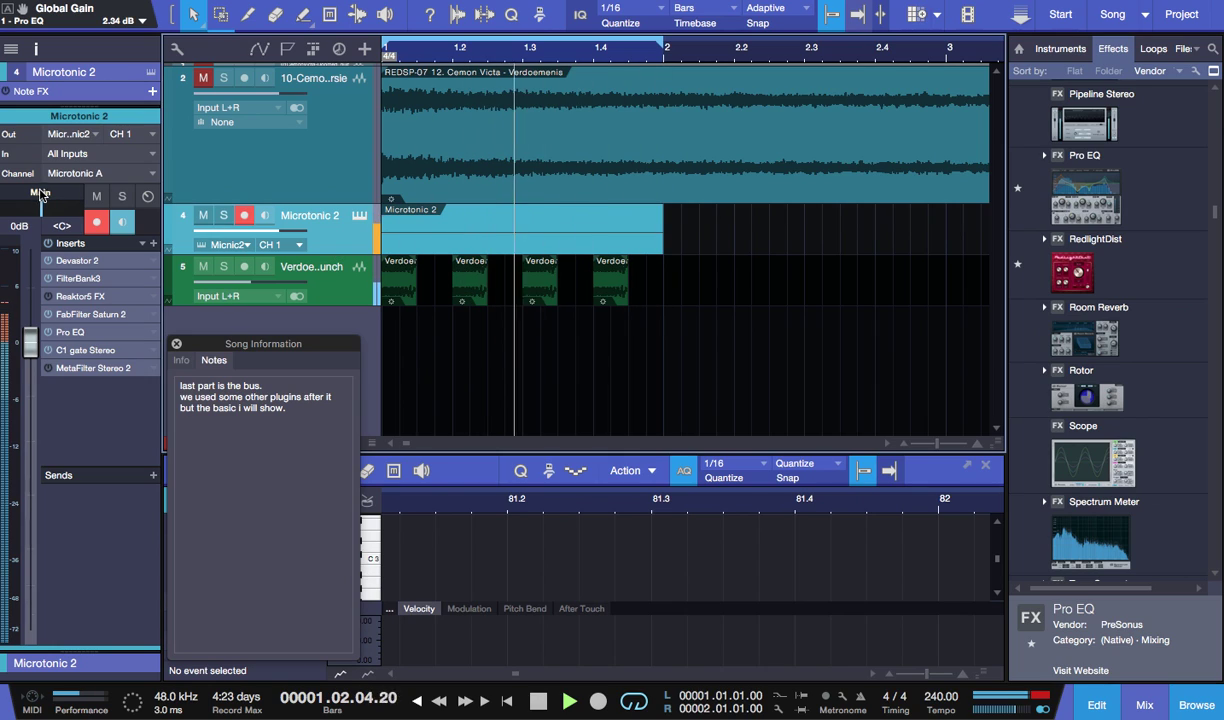
left_click(1150, 703)
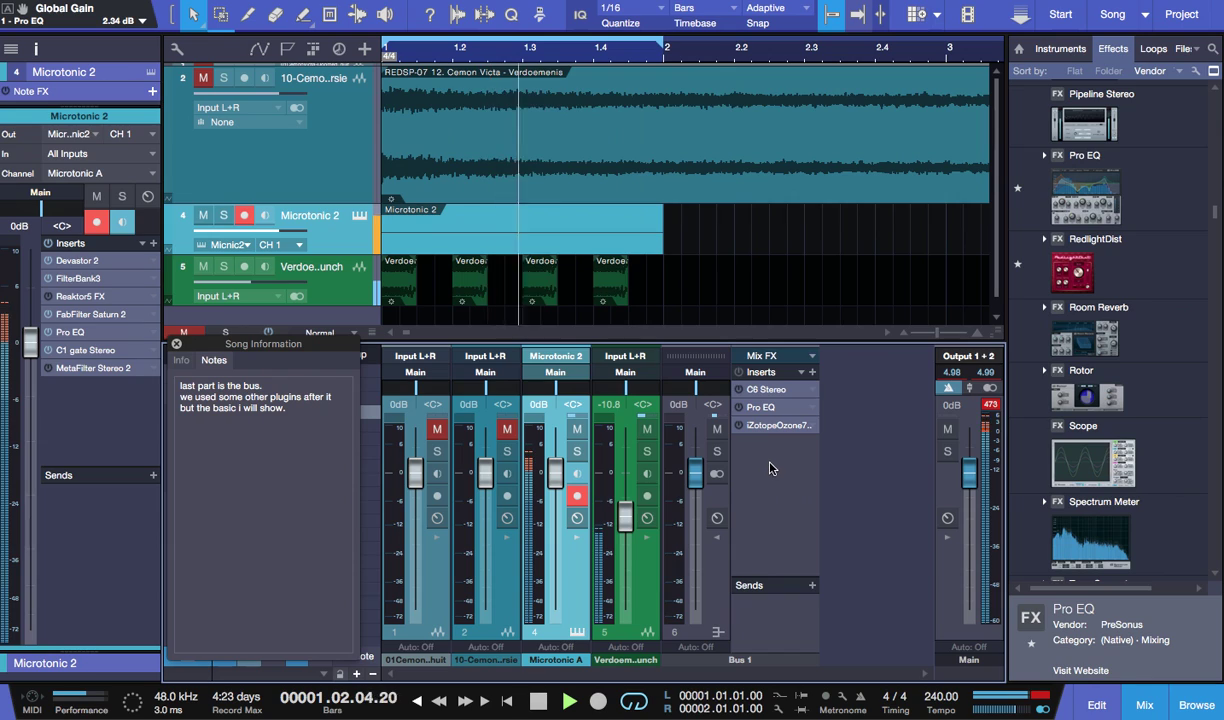
left_click(39, 194)
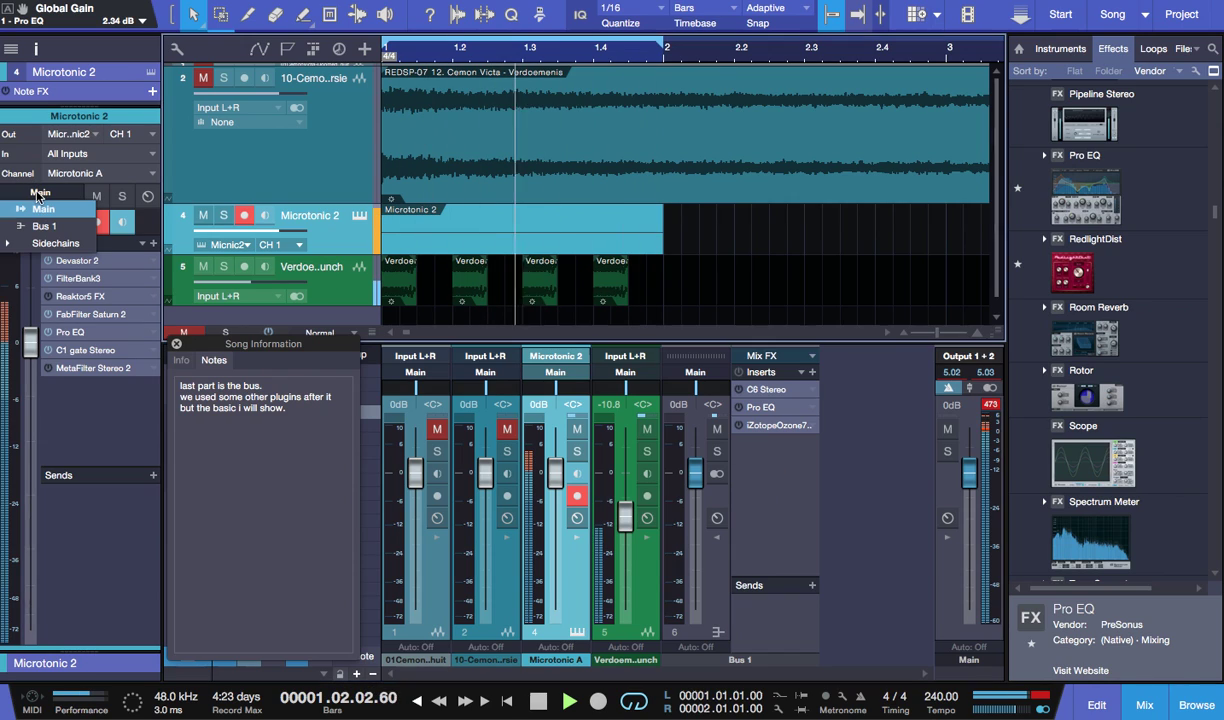
left_click(37, 227)
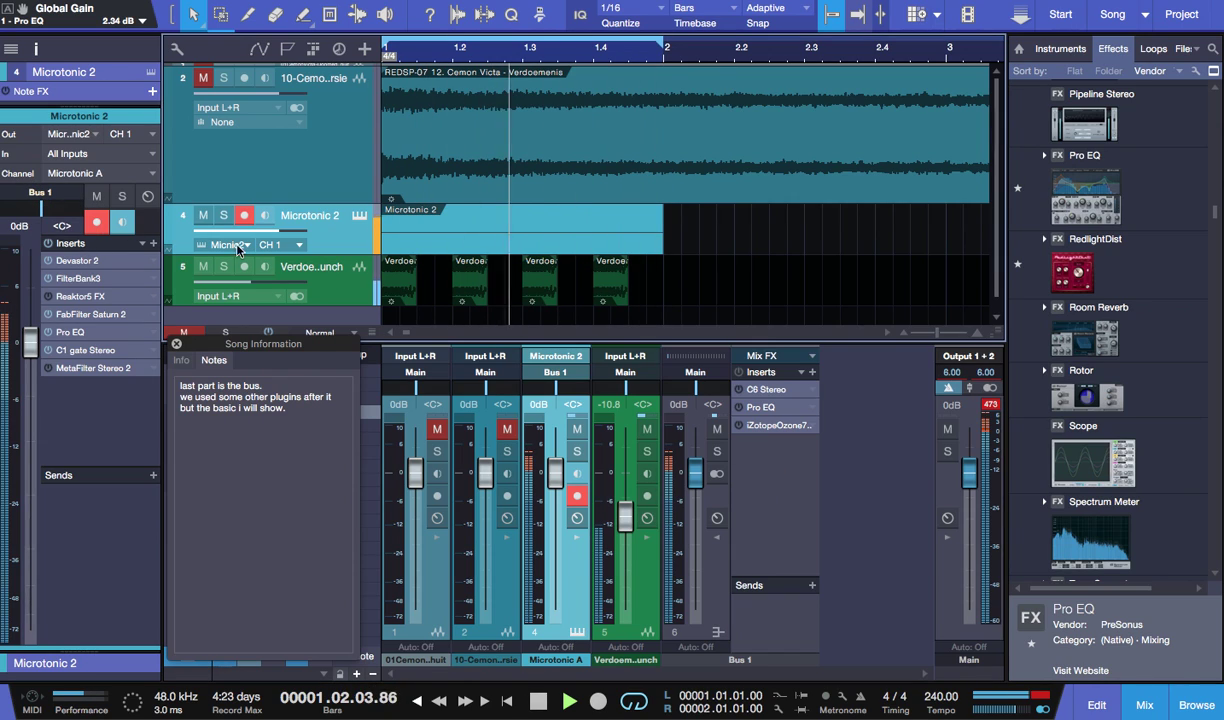
left_click(310, 280)
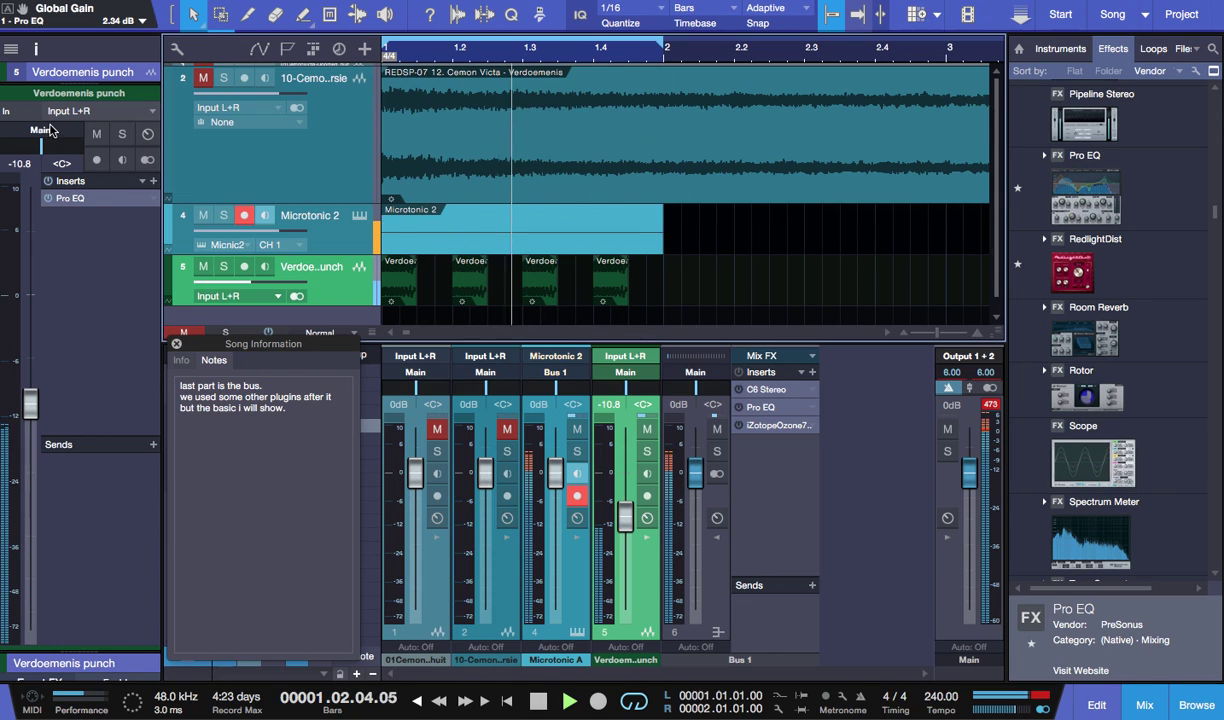
left_click(50, 130)
left_click(40, 164)
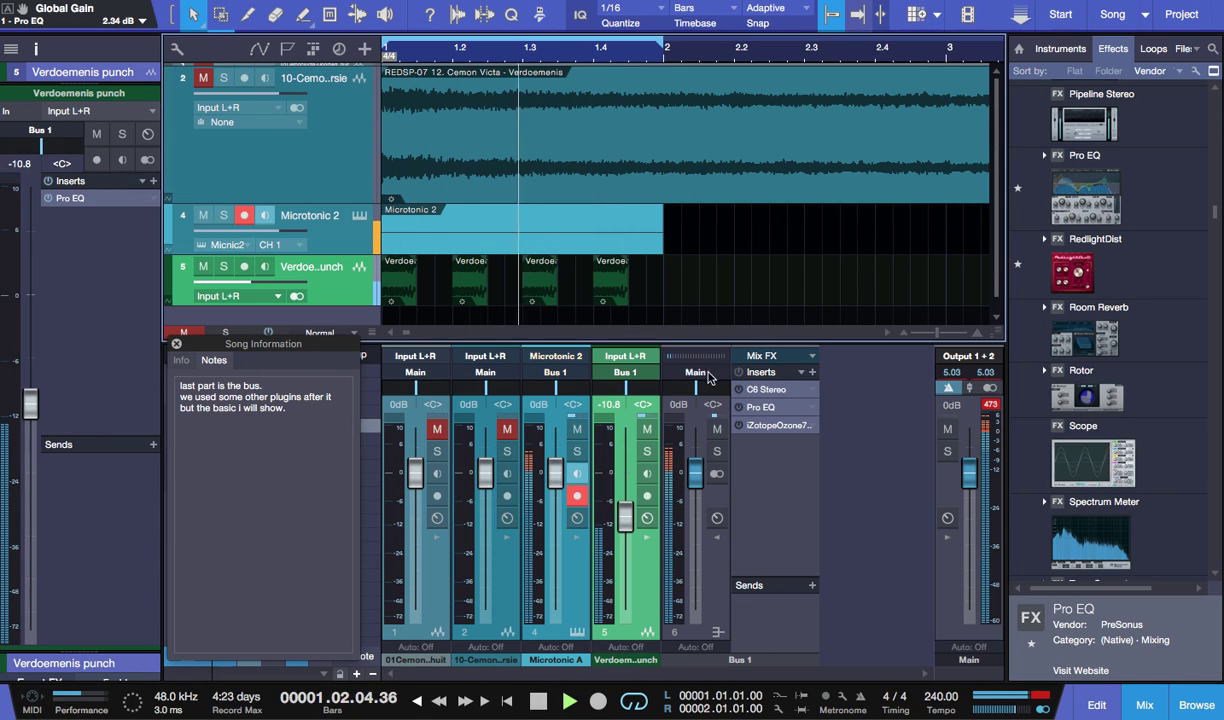
- Enable the C6 Stereo insert on Bus 1 and lower its band 2 gain to -10.8 dB
left_click(765, 390)
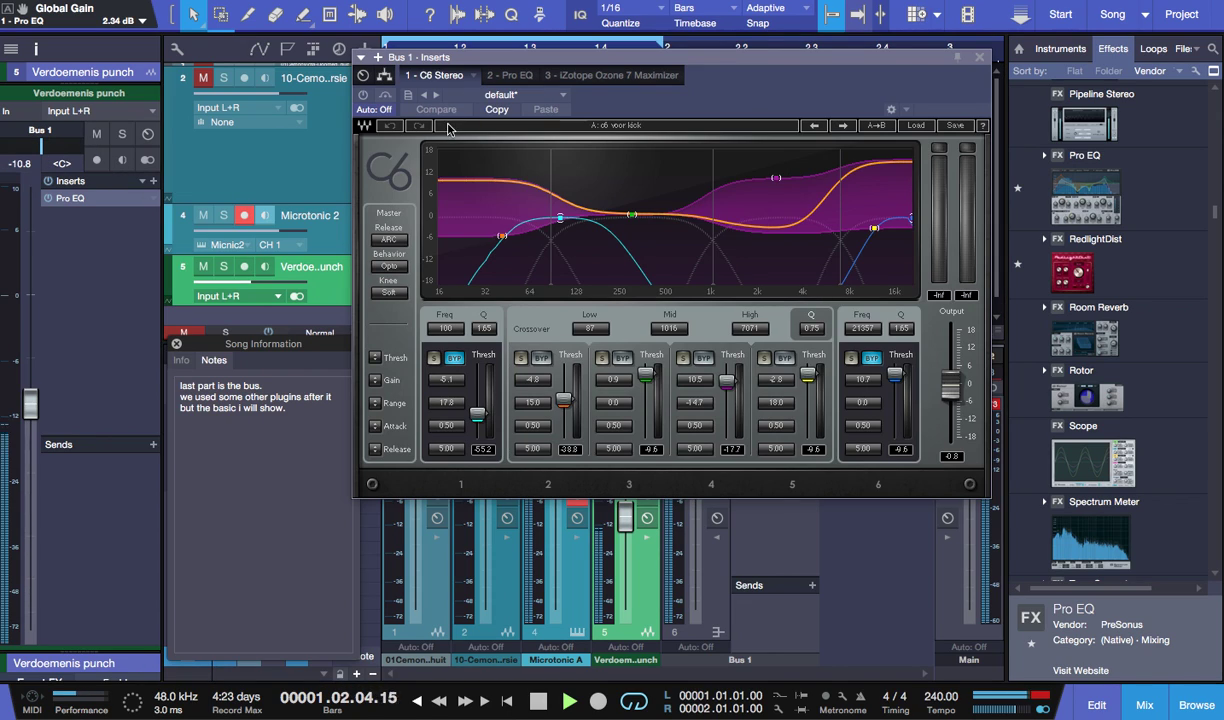
left_click(363, 96)
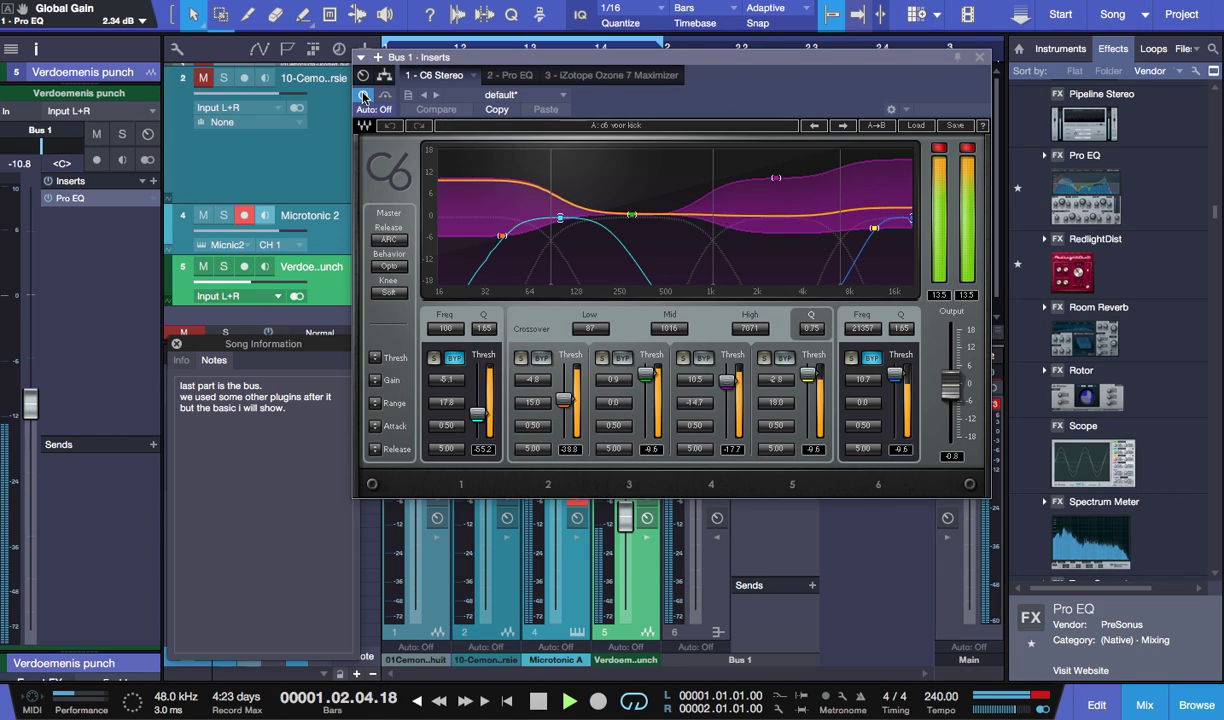
left_click_drag(503, 240, 500, 258)
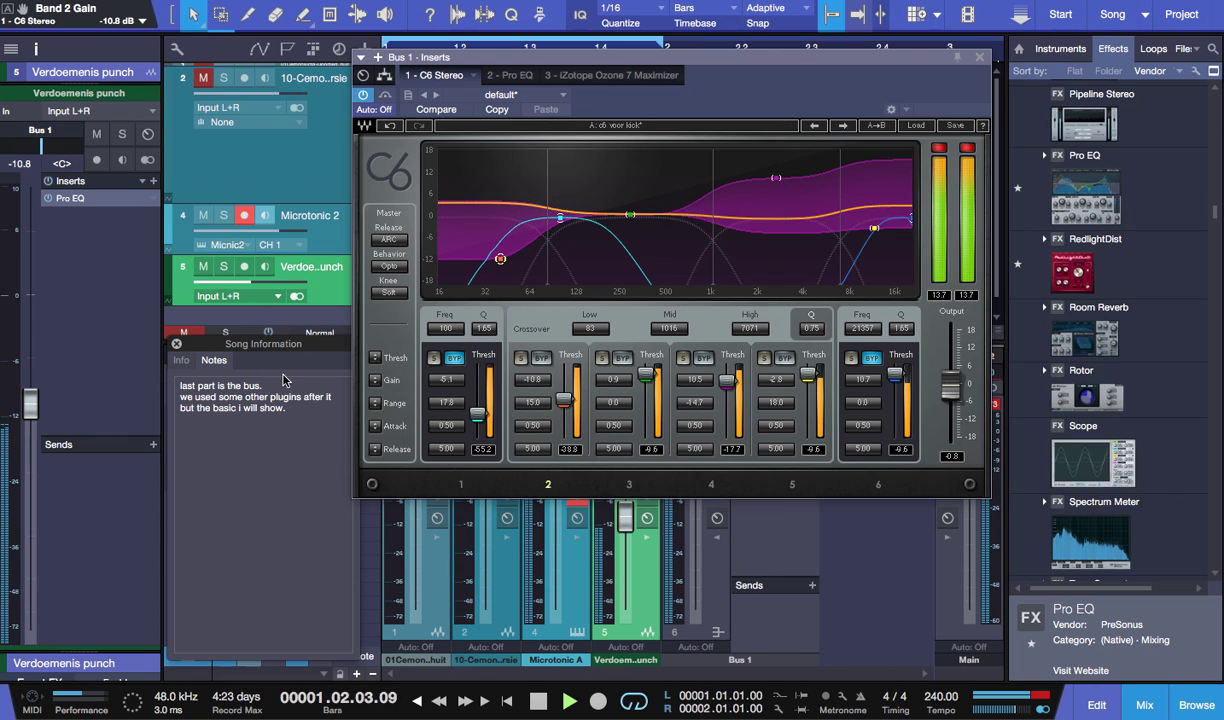
- Lower the linked Microtonic 2 and Verdoemenis punch faders to -7.1 dB and -17.9 dB
left_click(648, 632)
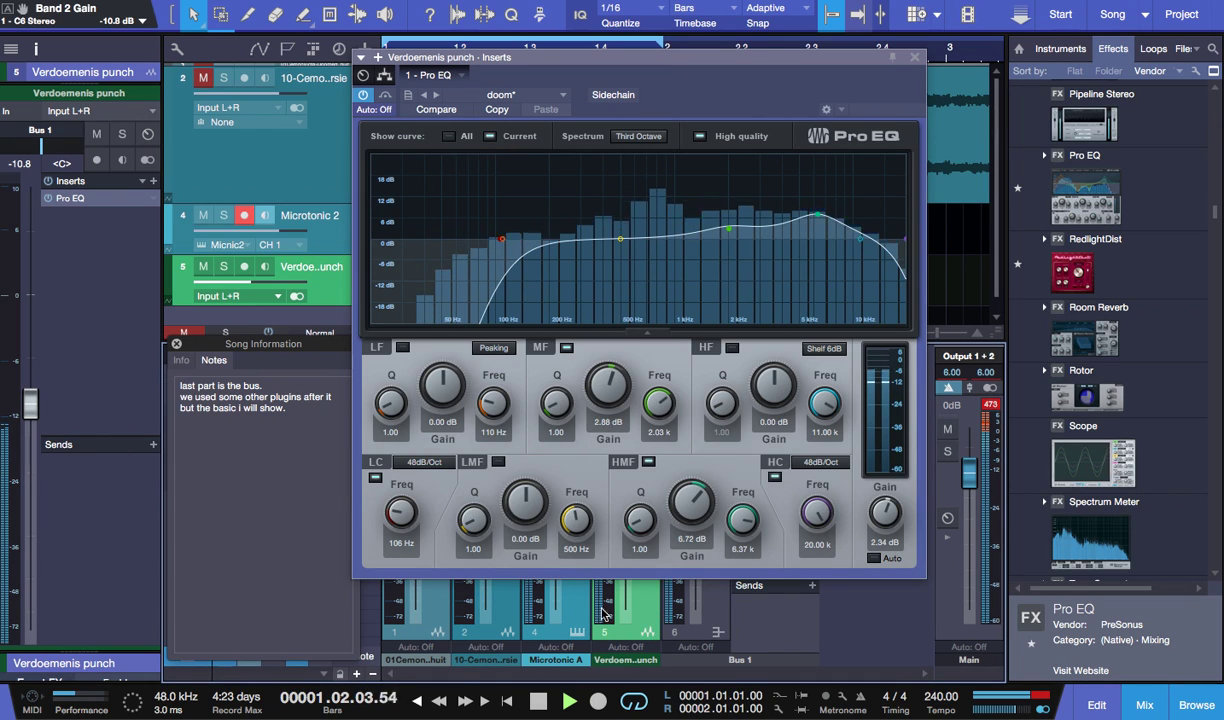
left_click(577, 631)
left_click(921, 57)
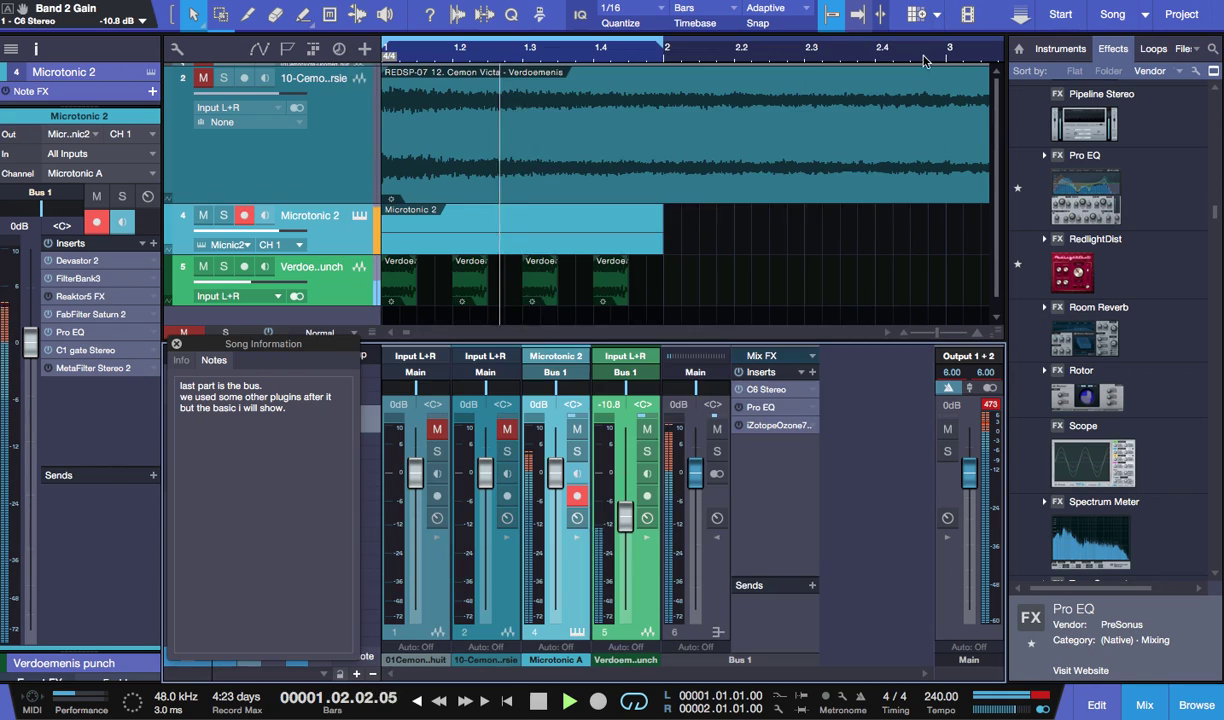
left_click_drag(558, 490, 557, 513)
left_click_drag(557, 516, 557, 512)
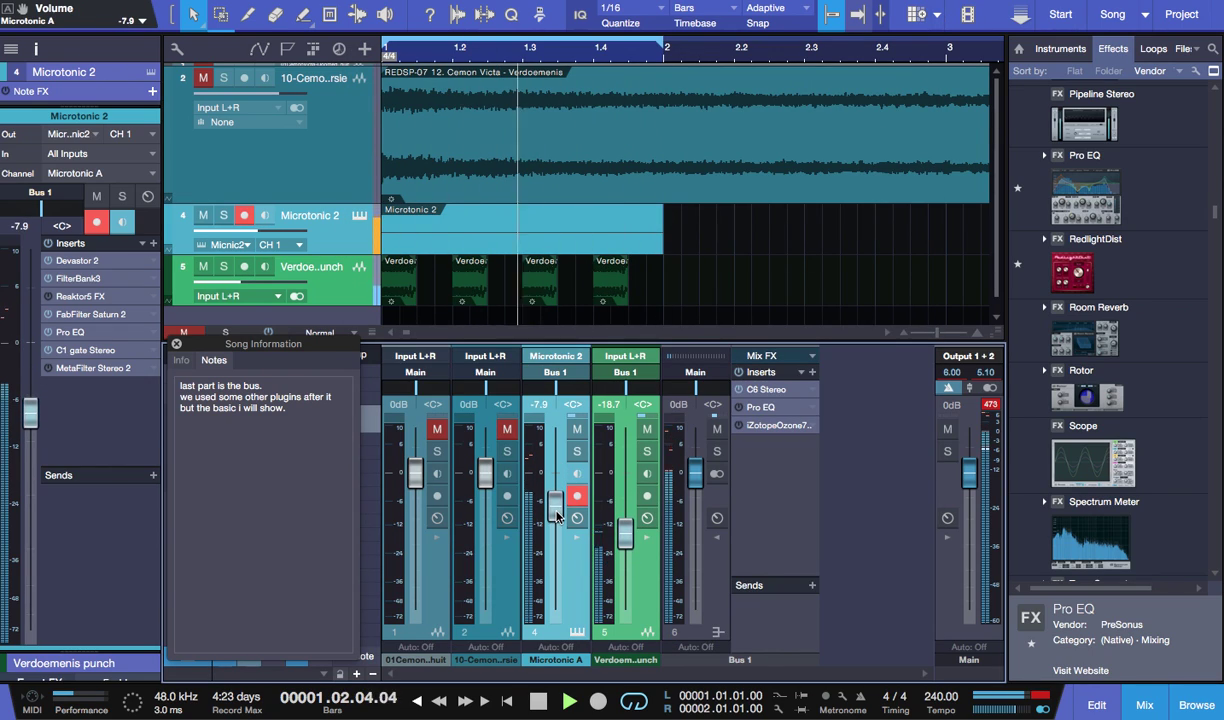
- Reopen the C6 Stereo insert on Bus 1 and replace the song notes with "oeps. volume control. DUH."
left_click(766, 389)
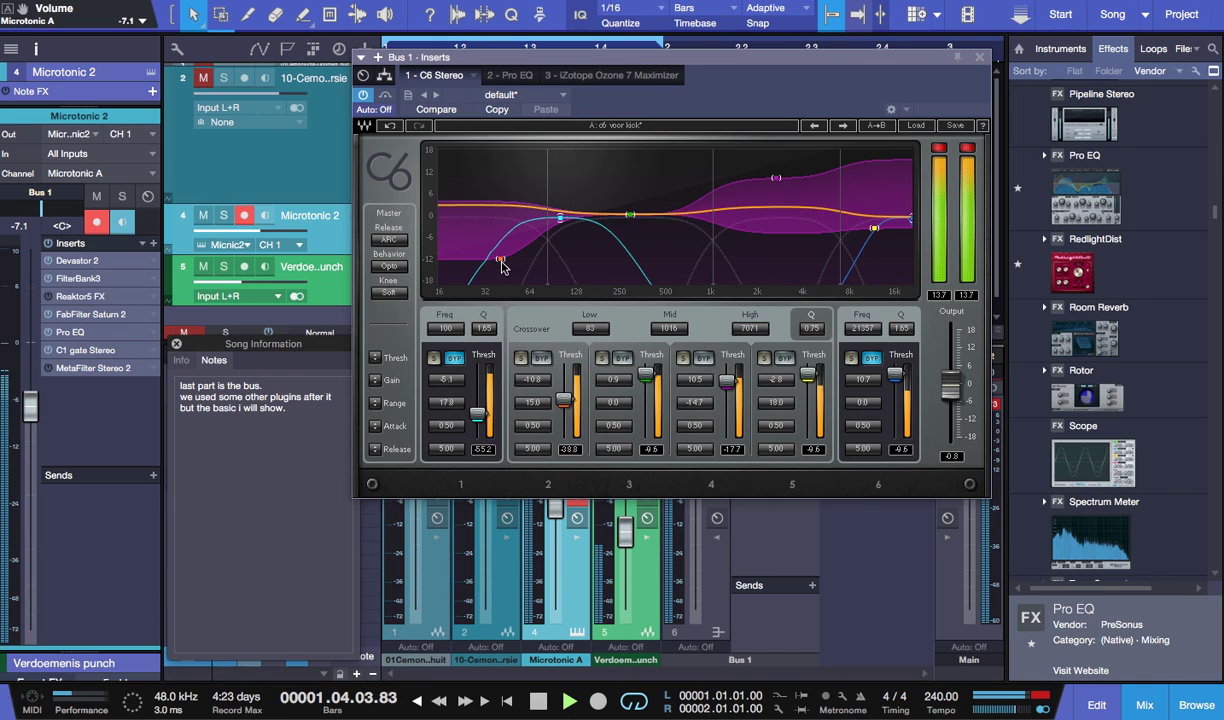
left_click(341, 453)
left_click_drag(326, 427, 153, 381)
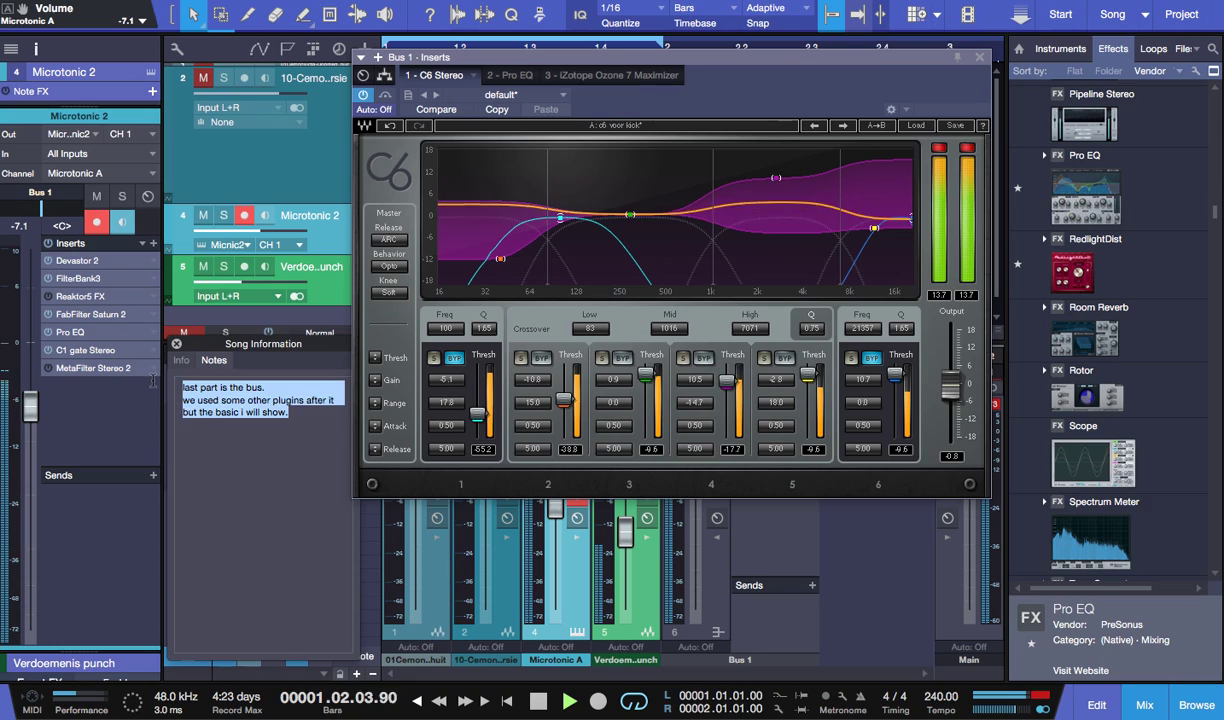
type("oerp")
key("BackSpace")
key("BackSpace")
type("ps. v")
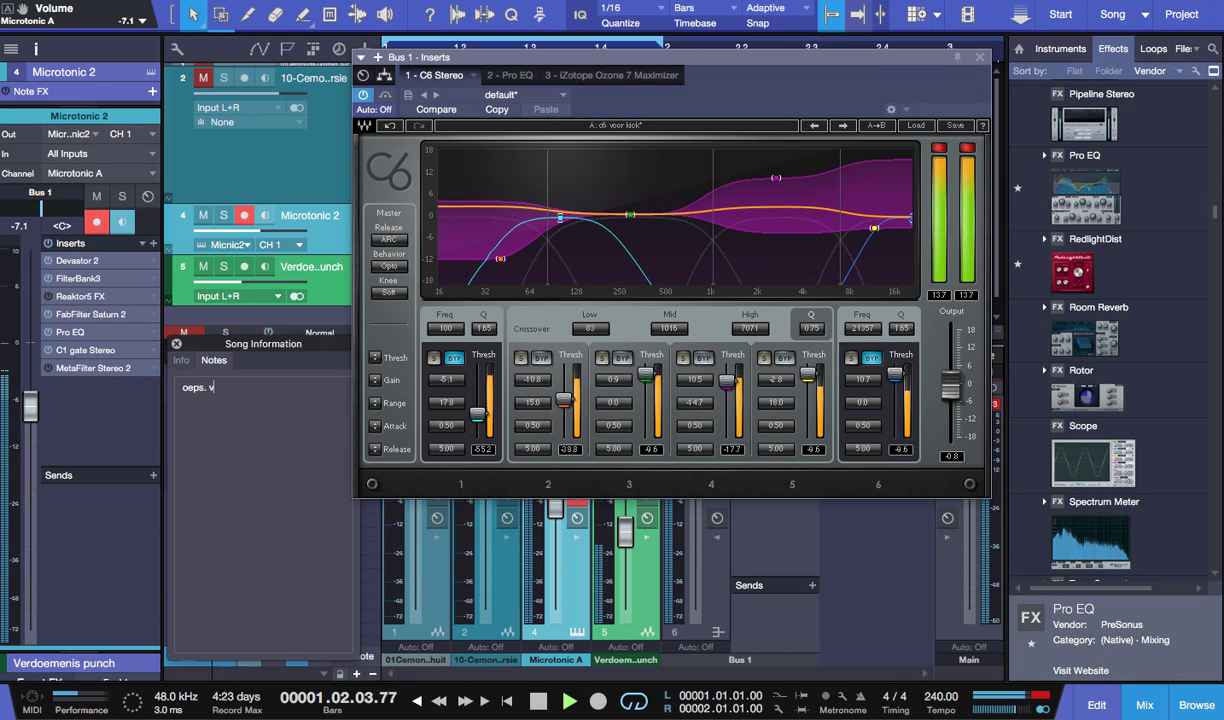
type("olume control. DUH.")
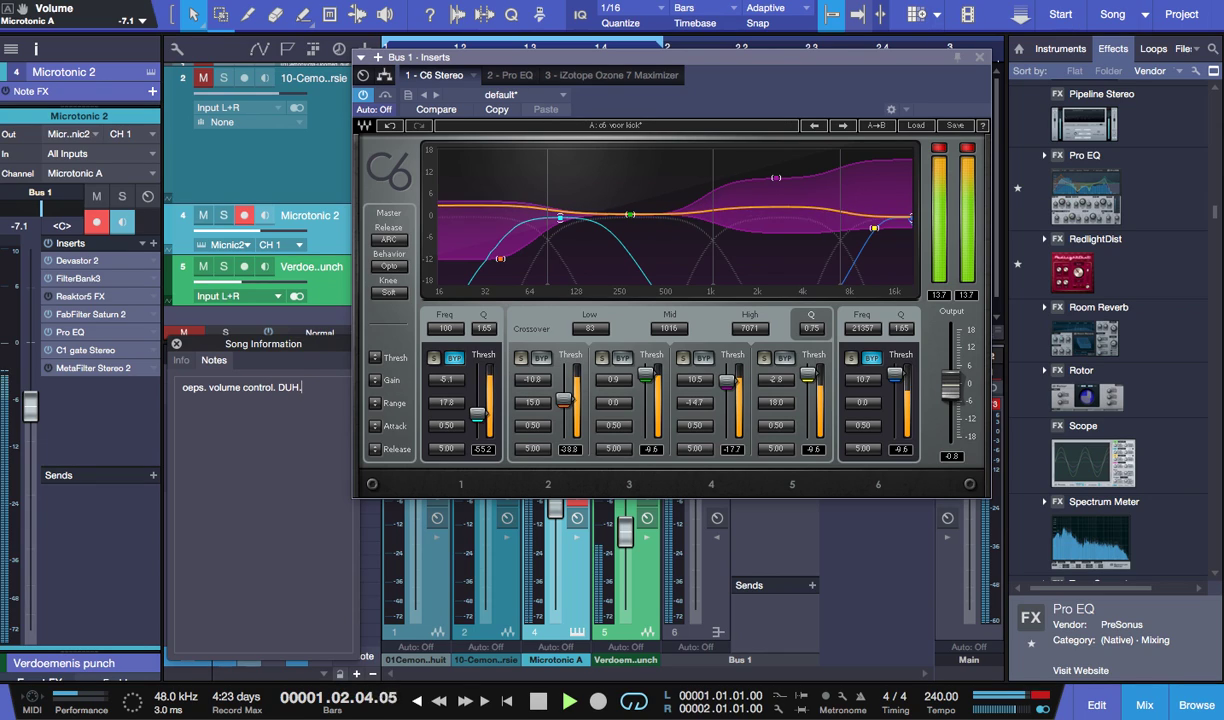
- Set the band 2 gain of the C6 Stereo on Bus 1 to -9.7 dB
left_click(500, 259)
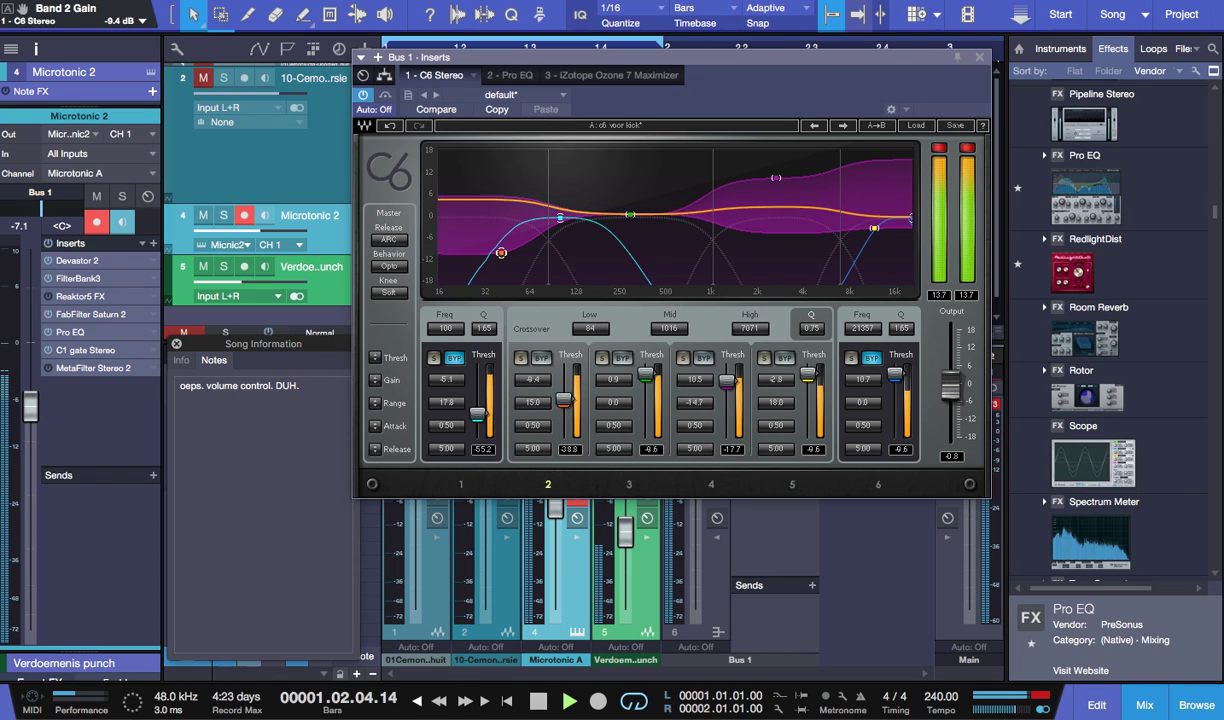
- Set the low cut of Bus 1's Pro EQ to 20 Hz, switch off its LF band and leave the EQ bypassed
left_click(512, 76)
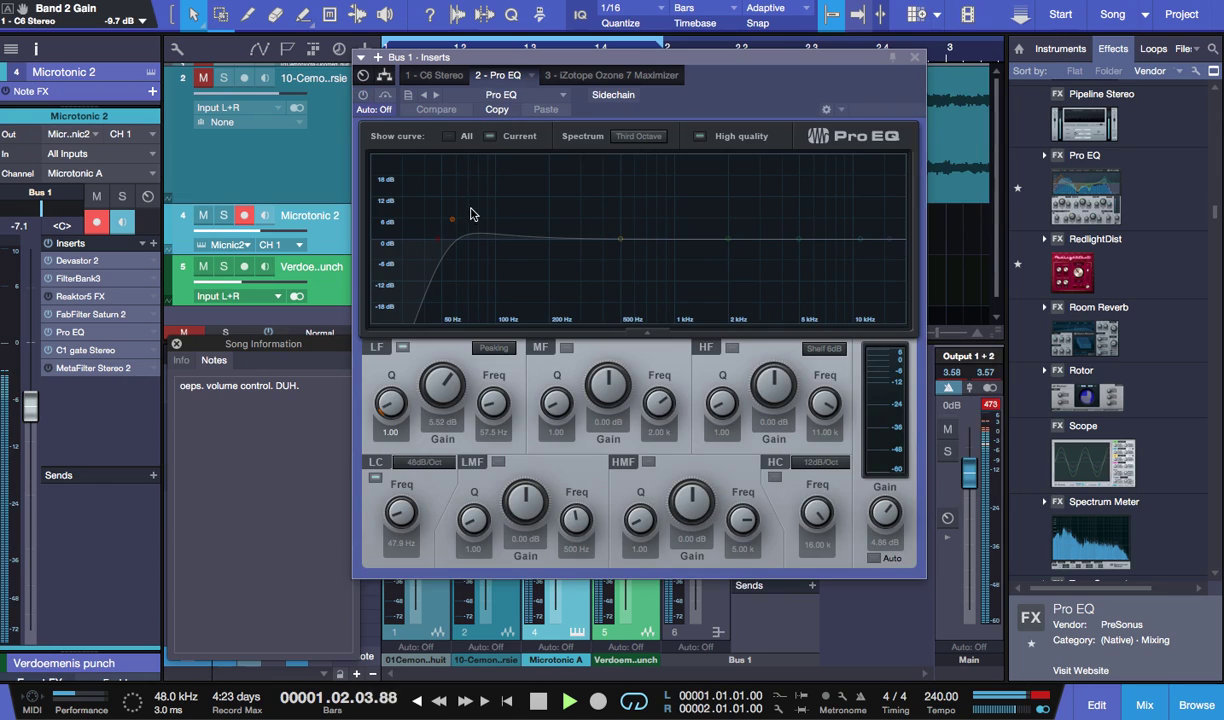
left_click(364, 96)
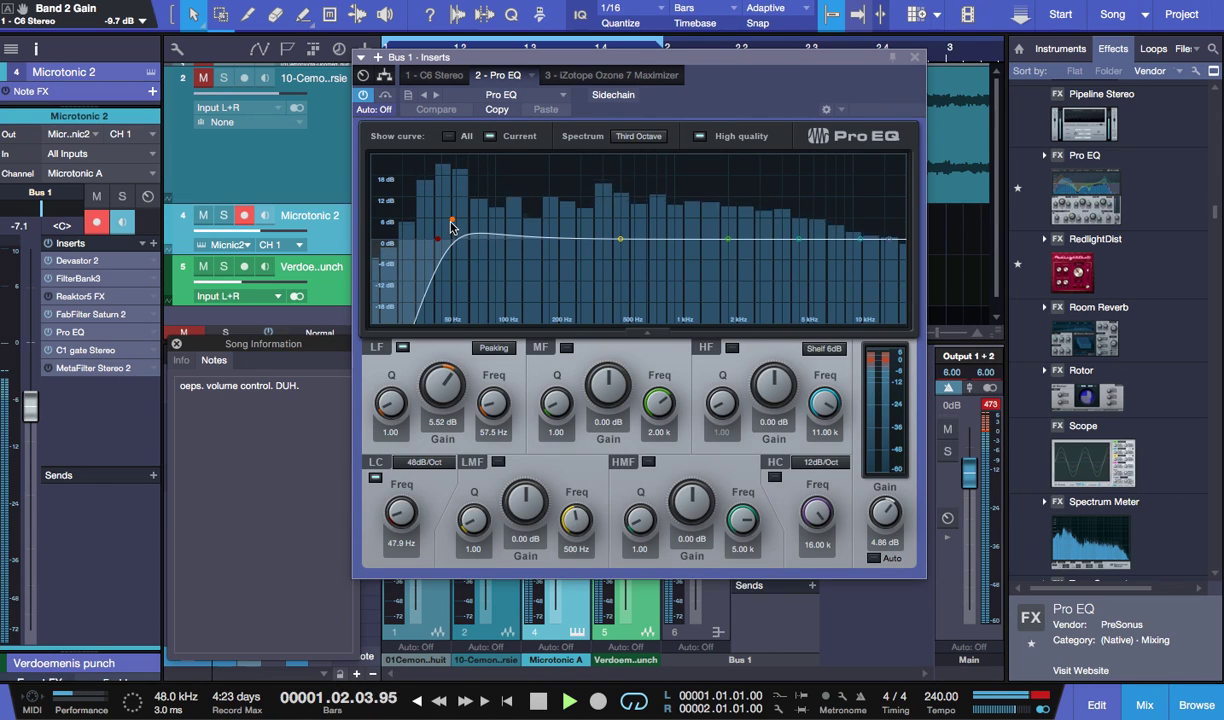
left_click_drag(451, 224, 407, 212)
left_click_drag(407, 497, 397, 606)
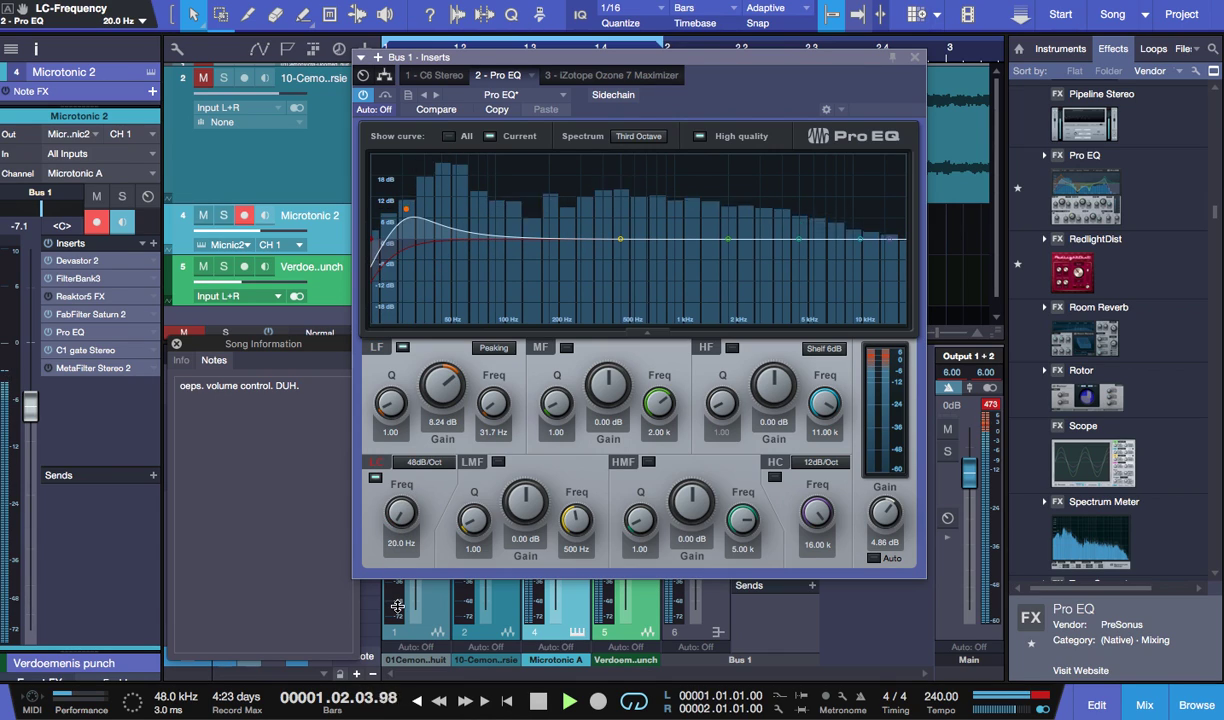
left_click(403, 347)
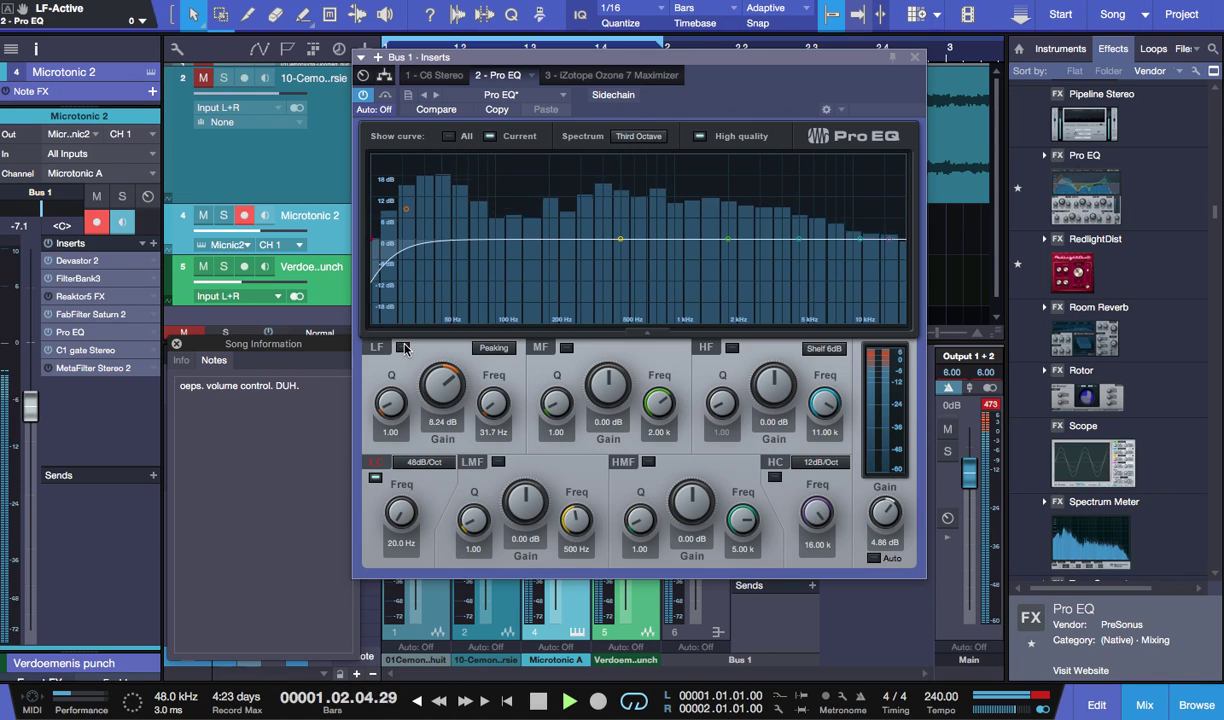
left_click(363, 96)
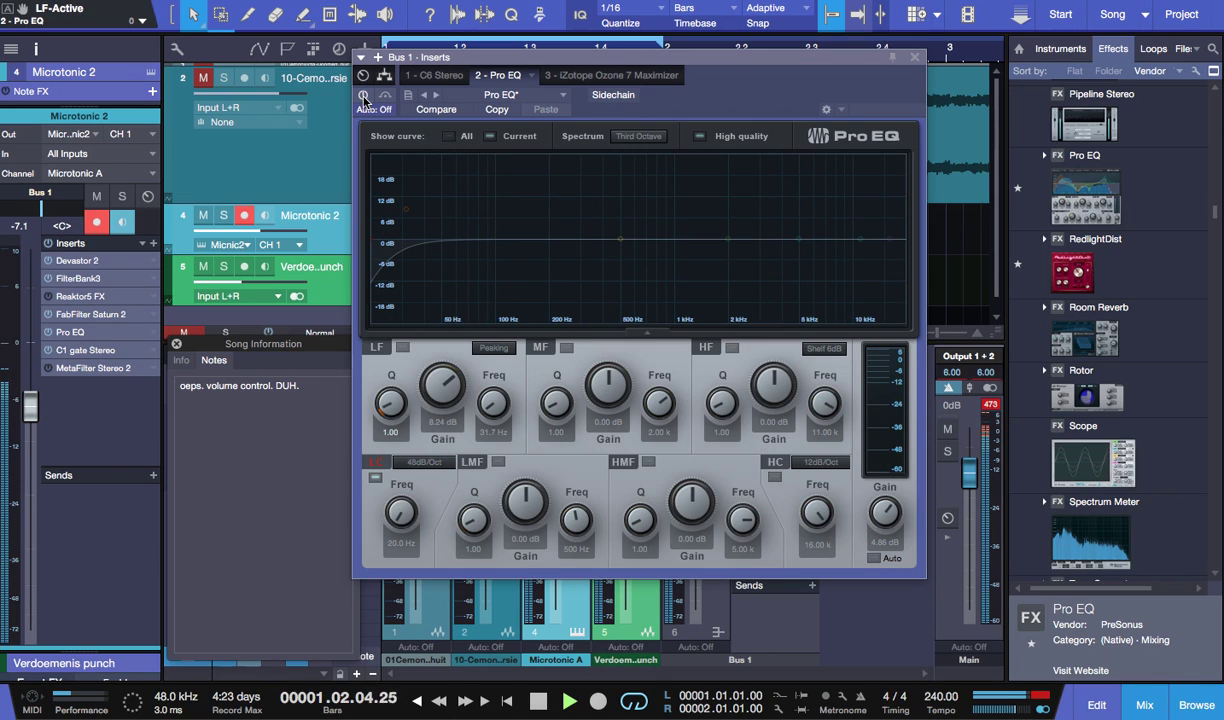
- Add the line "funny. without is better." to the song notes
left_click(256, 461)
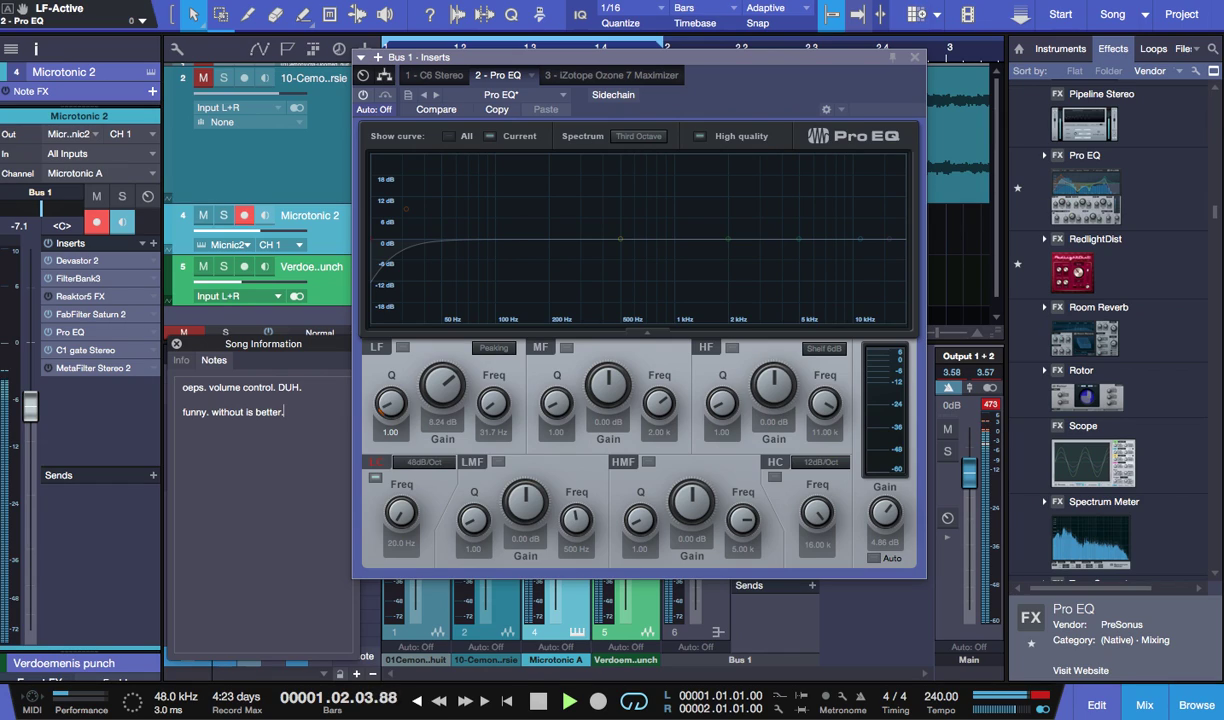
- Enable the iZotope Ozone 7 Maximizer on Bus 1 and set its threshold to -3.1 dB
left_click(583, 78)
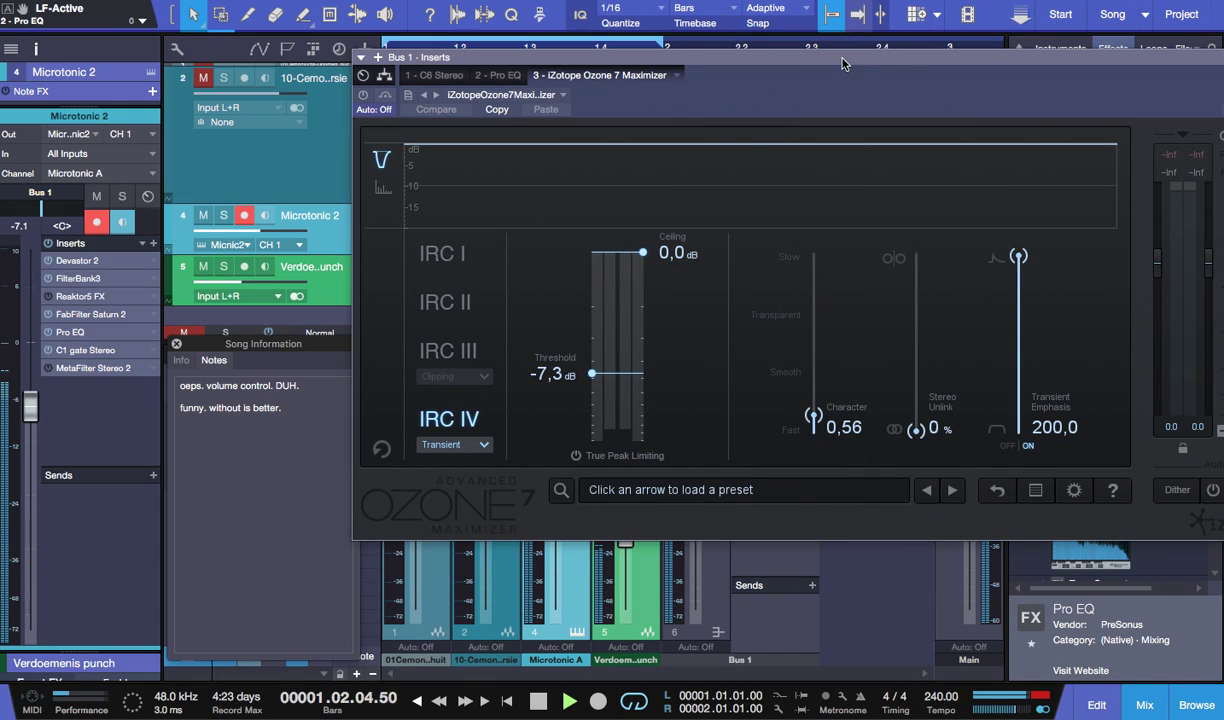
left_click_drag(808, 59, 614, 89)
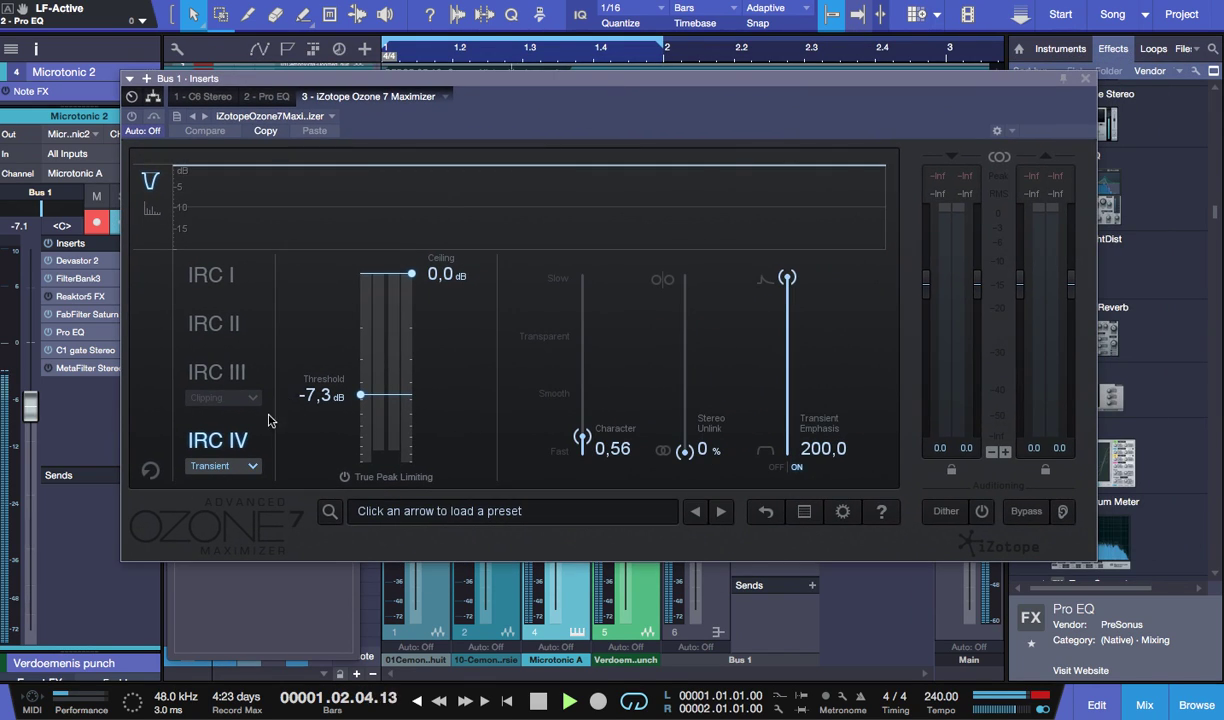
left_click_drag(360, 395, 377, 230)
left_click(133, 118)
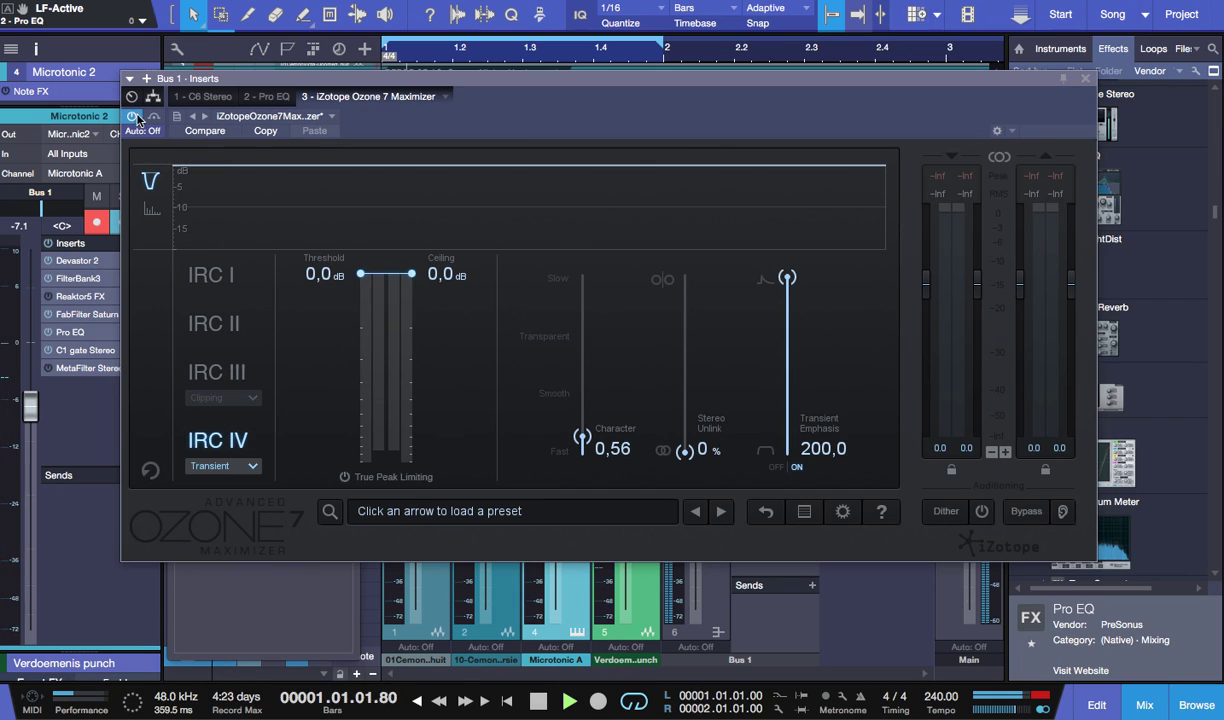
left_click_drag(361, 277, 361, 347)
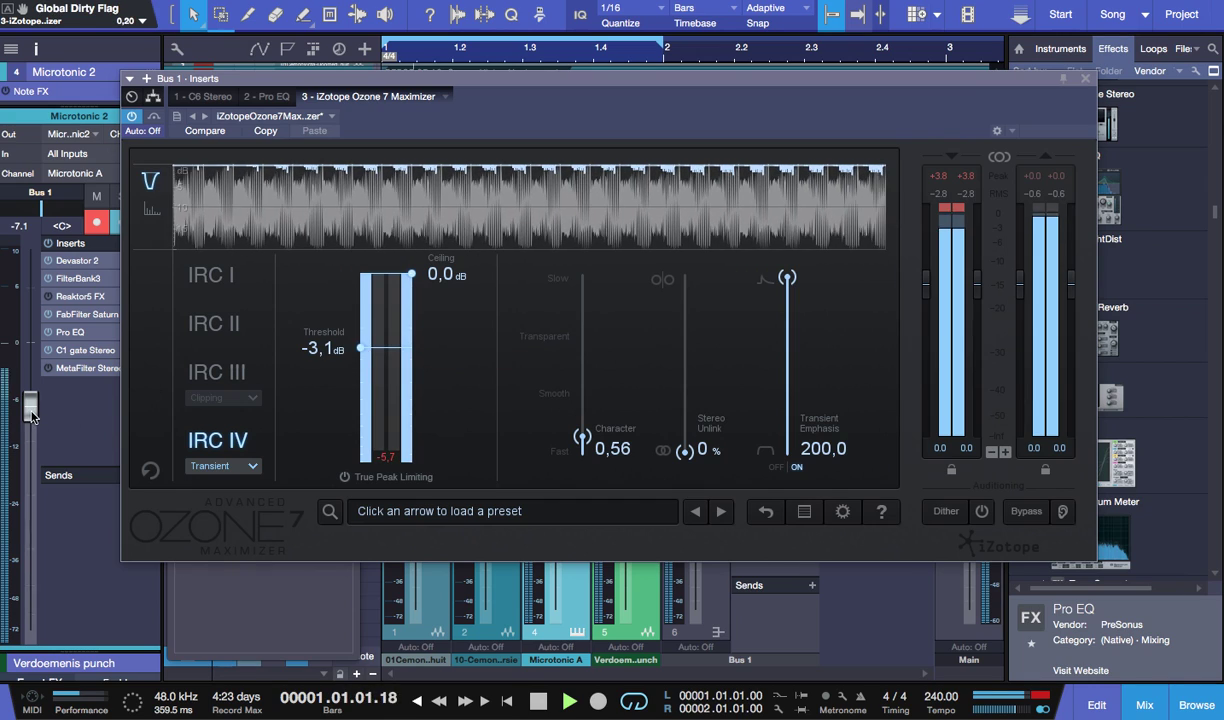
left_click(1090, 79)
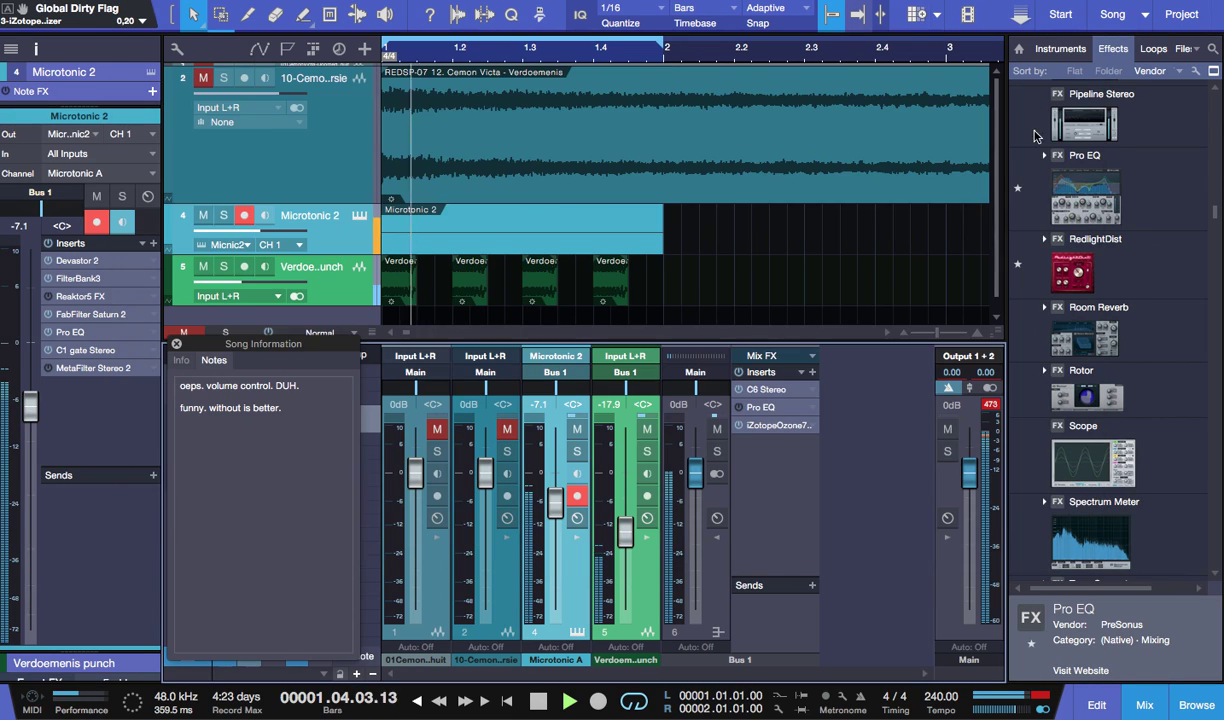
- Raise the Microtonic 2 fader to -5.9 dB and the Verdoemenis punch fader to -9.7 dB
mouse_move(30, 405)
left_mouse_down()
mouse_move(28, 380)
mouse_move(31, 405)
left_mouse_up()
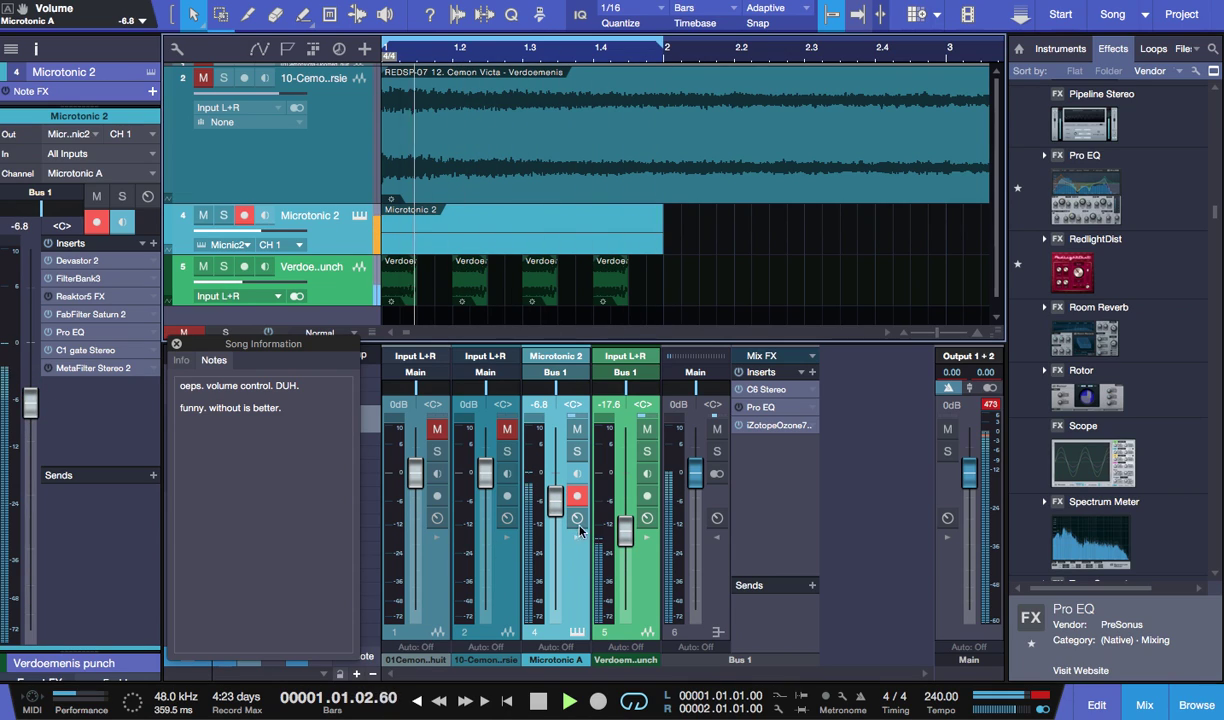
mouse_move(625, 539)
left_mouse_down()
mouse_move(623, 515)
mouse_move(625, 538)
left_mouse_up()
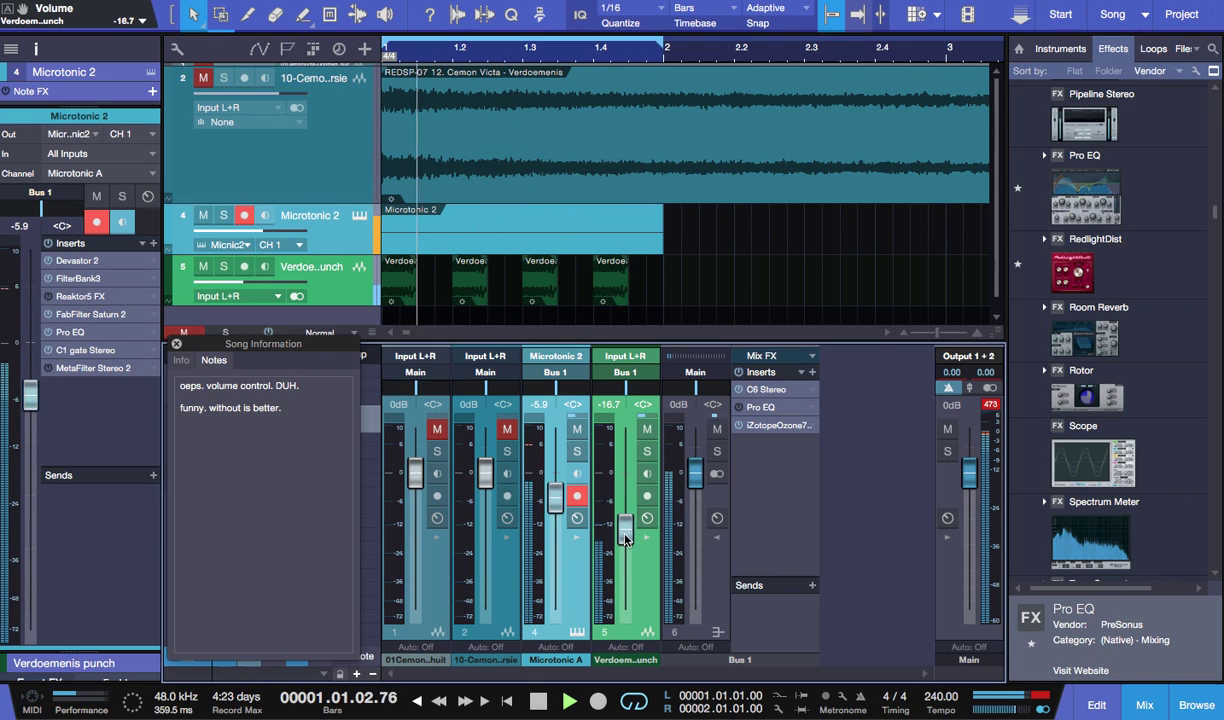
left_click(625, 539)
left_click_drag(625, 539, 625, 529)
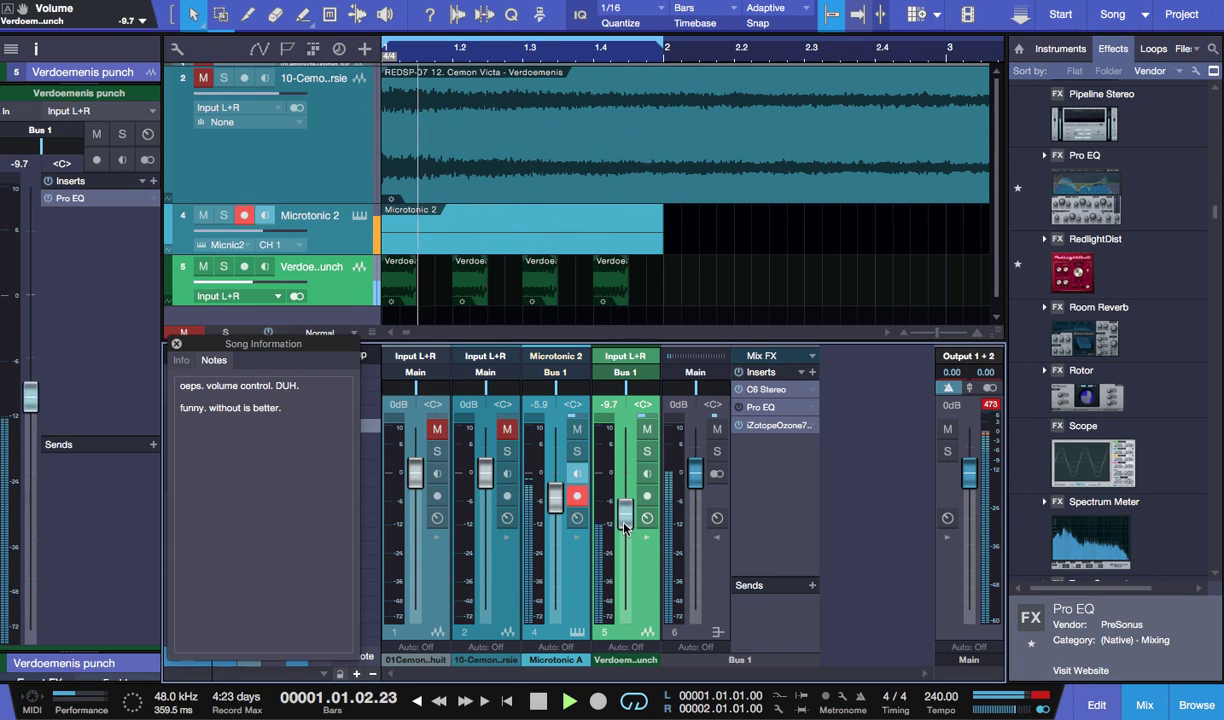
- Lower the band 2 threshold of the C6 Stereo on Bus 1 to -45.5 dB
left_click(762, 397)
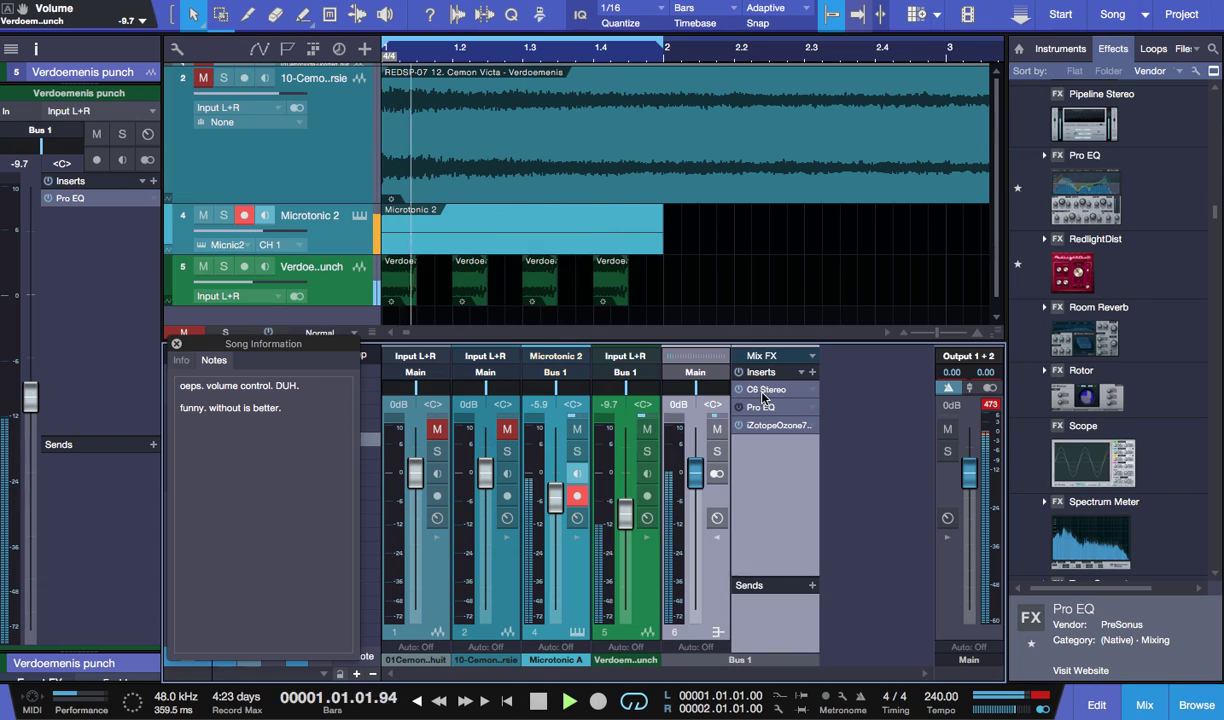
left_click(762, 390)
left_click_drag(564, 400, 564, 404)
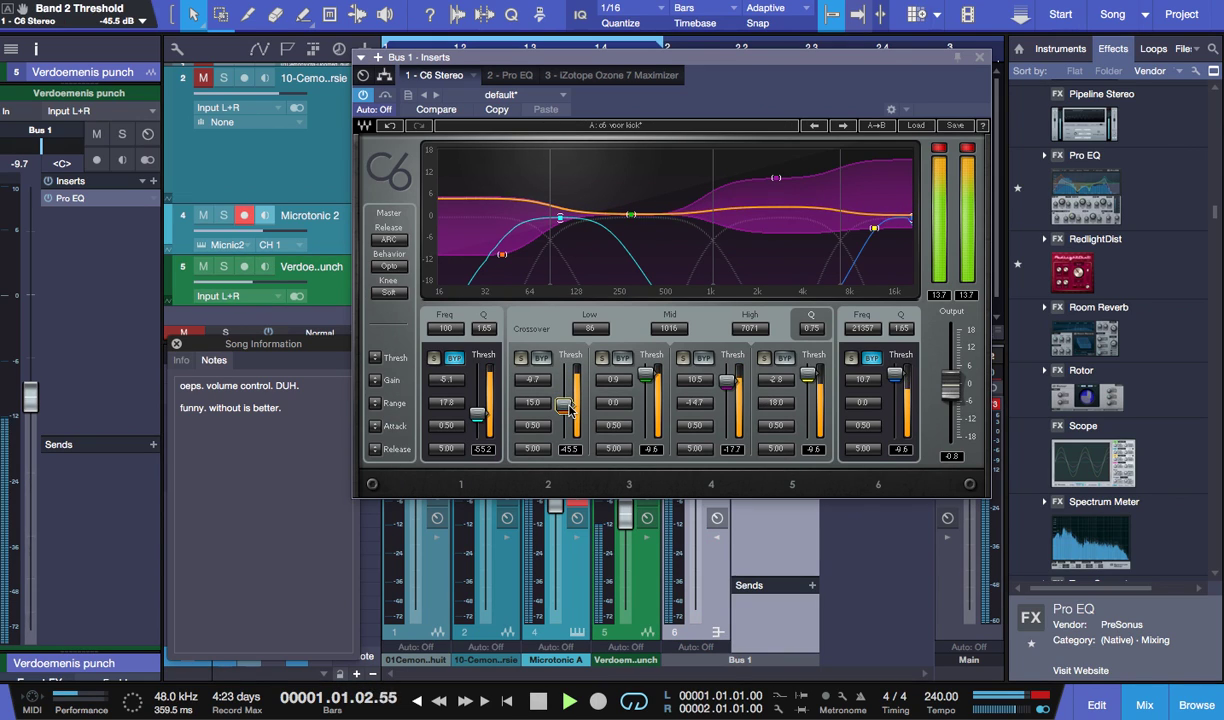
left_click(980, 58)
- Lower the output of the Reaktor5 FX insert on Microtonic 2 to -27, leave the effect bypassed and stop playback
left_click(300, 228)
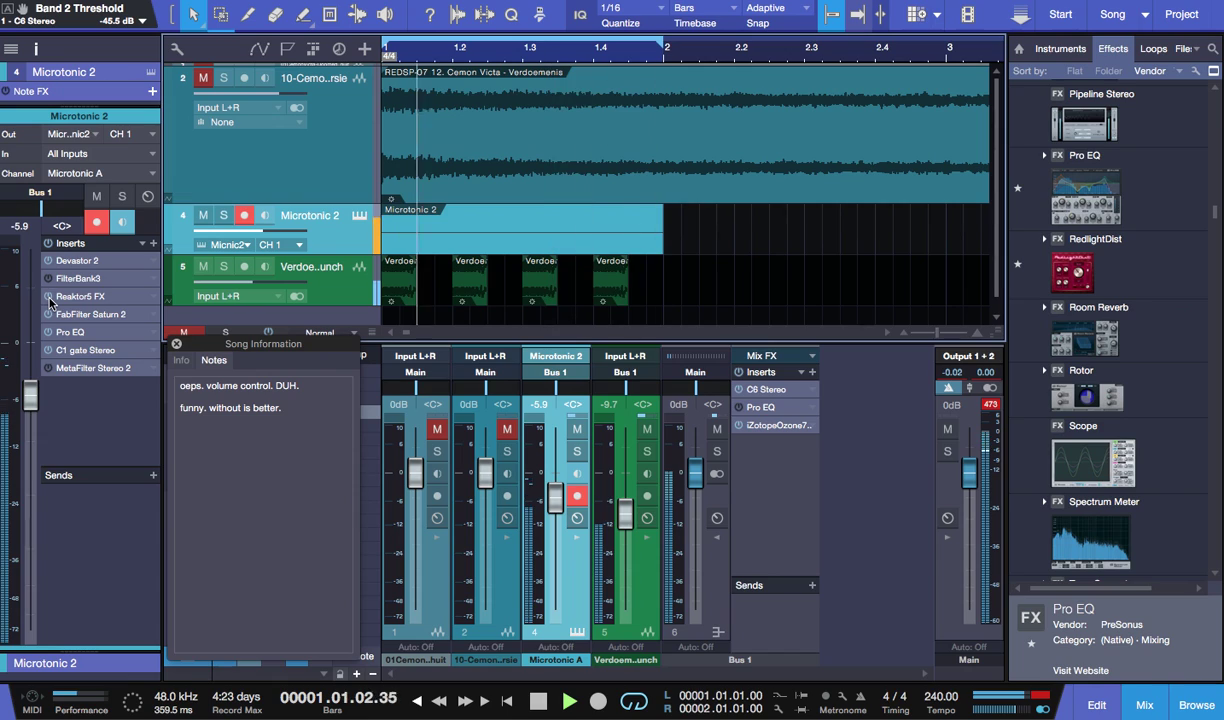
double_click(82, 297)
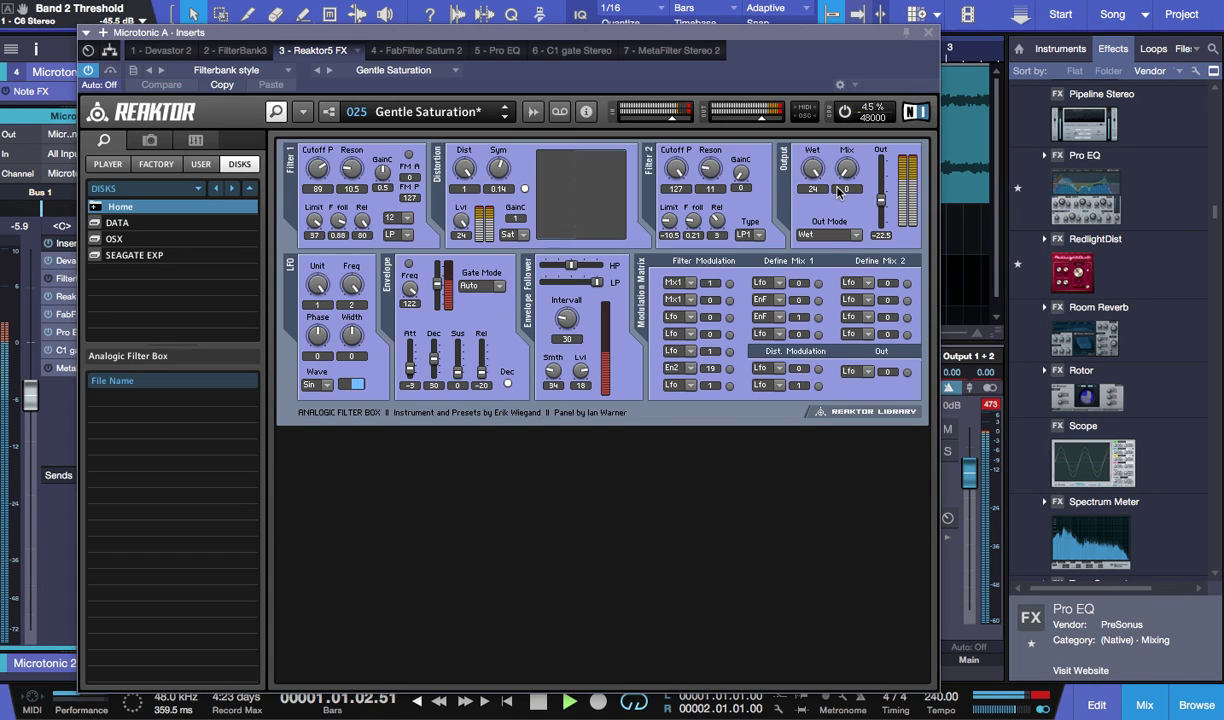
left_click_drag(881, 200, 884, 213)
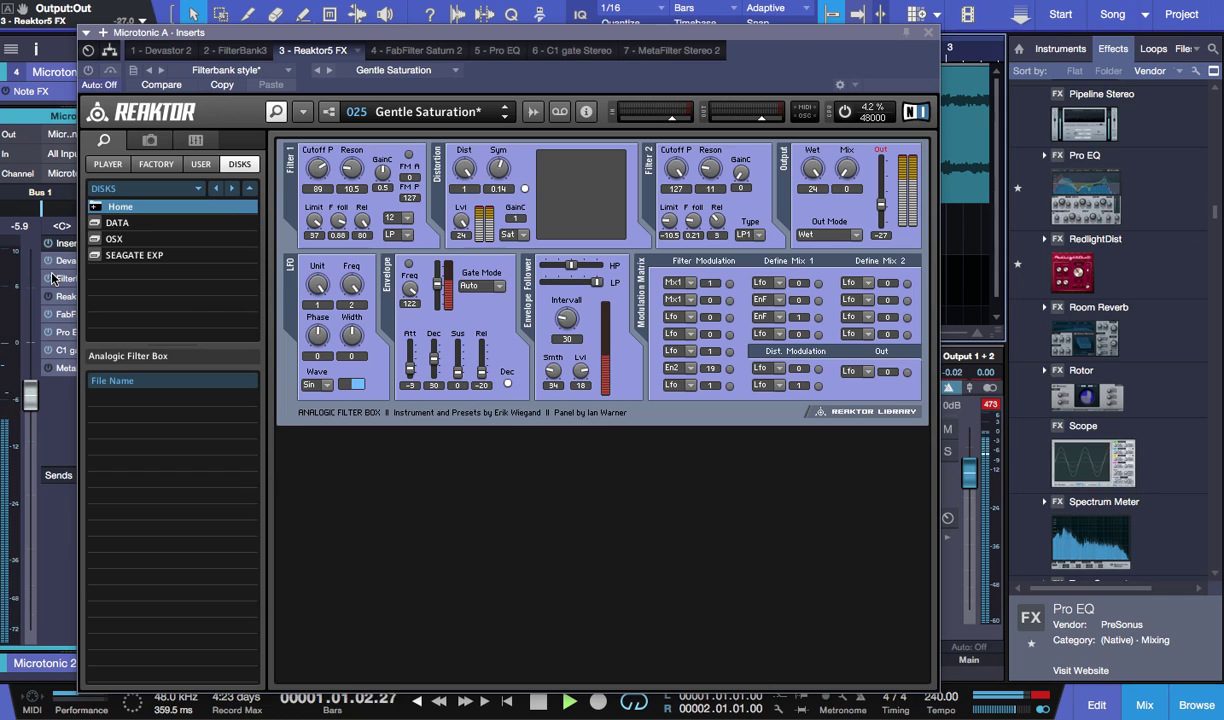
key("space")
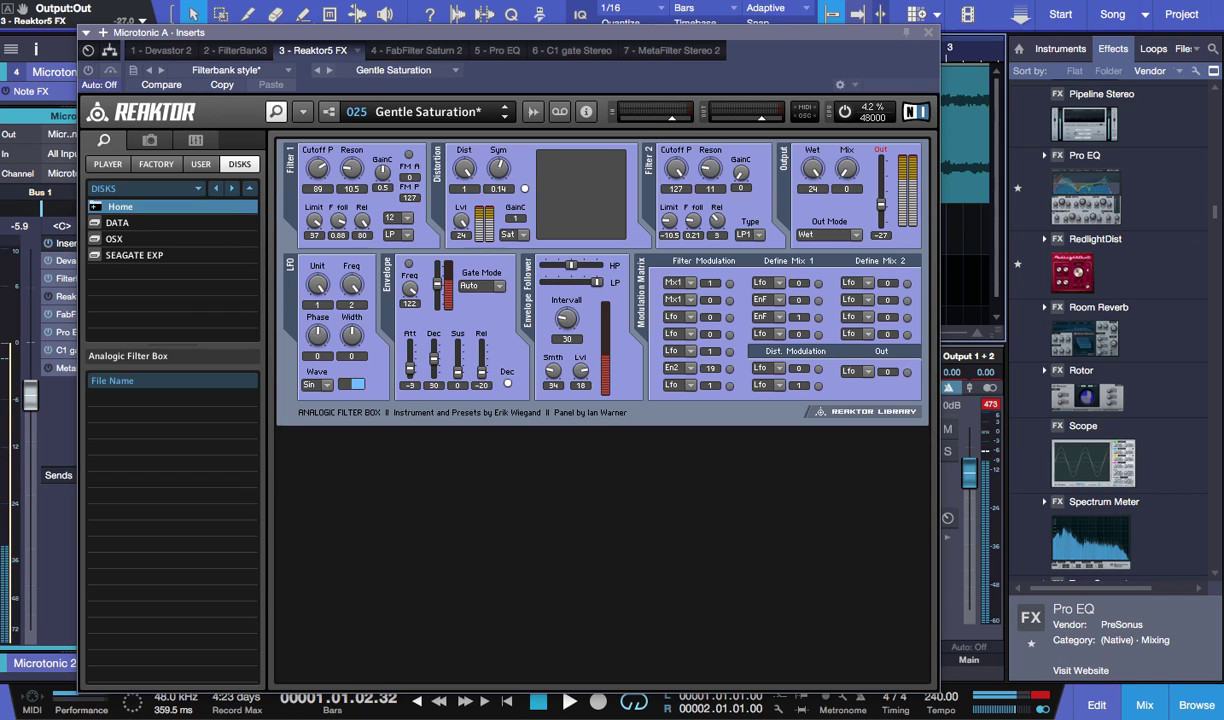
left_click(928, 32)
- Unmute the original Verdoemenis recording on track 2, listen to it from bar 7, and mute it again
key("w")
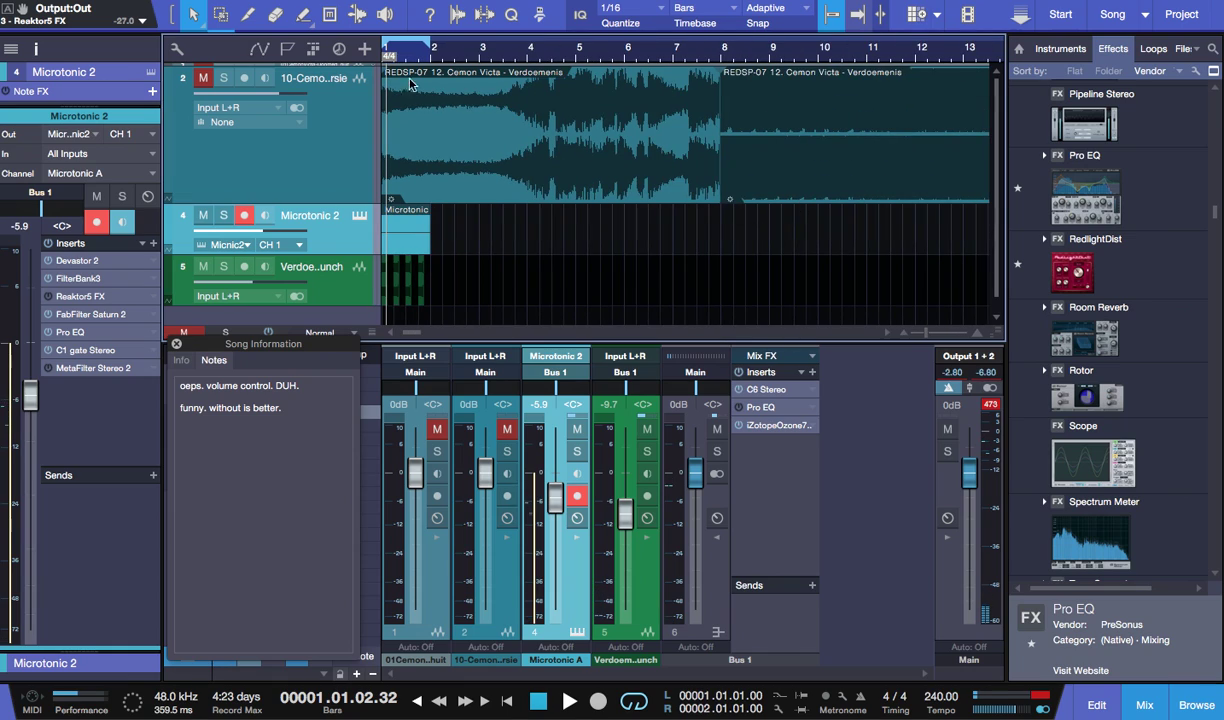
left_click(205, 79)
left_click(688, 52)
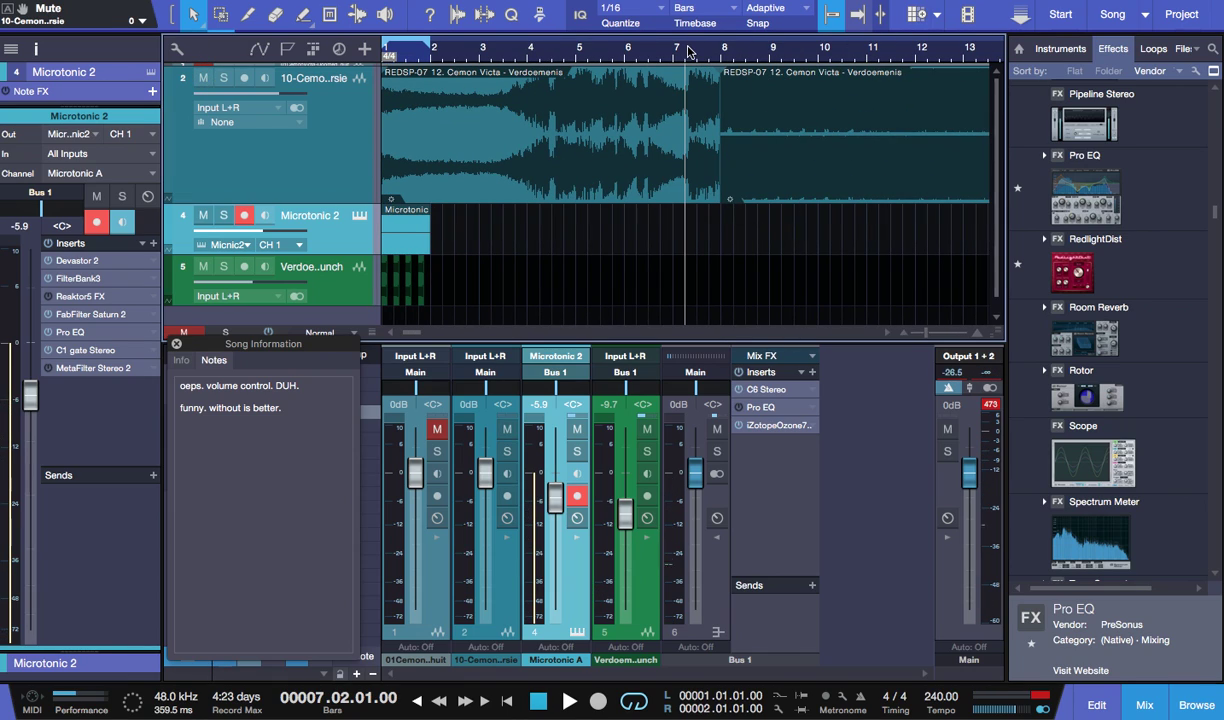
key("space")
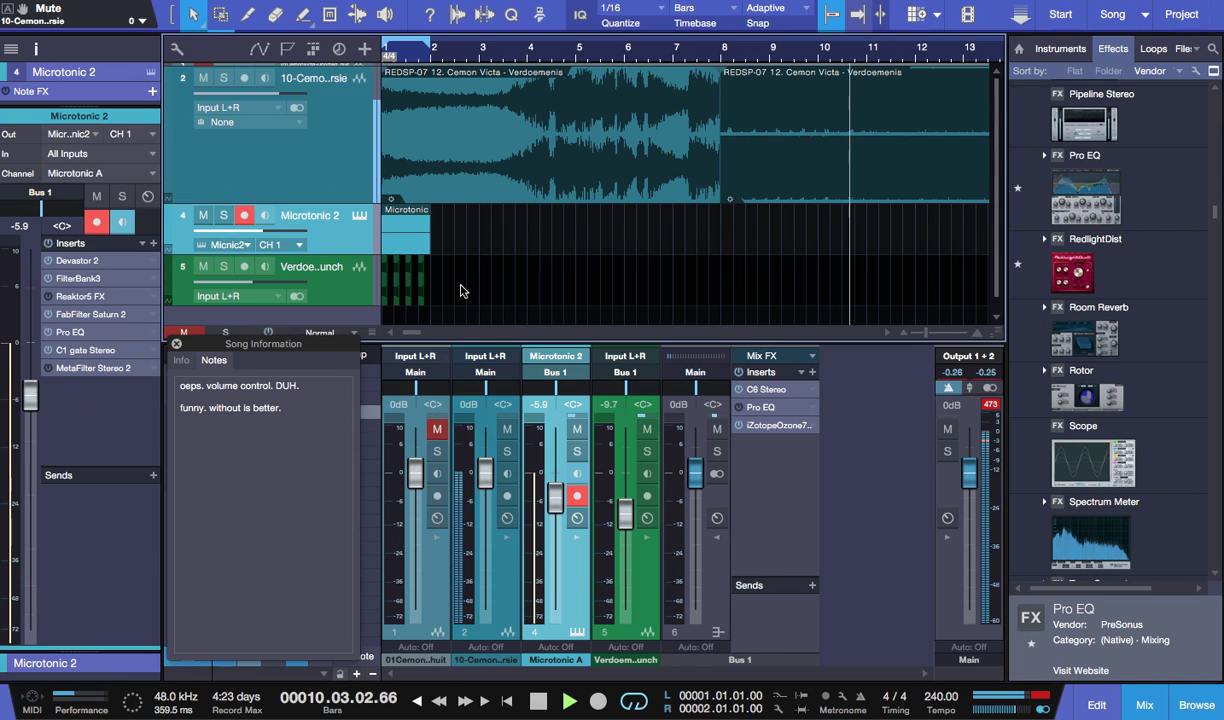
key("w")
key("w")
key("w")
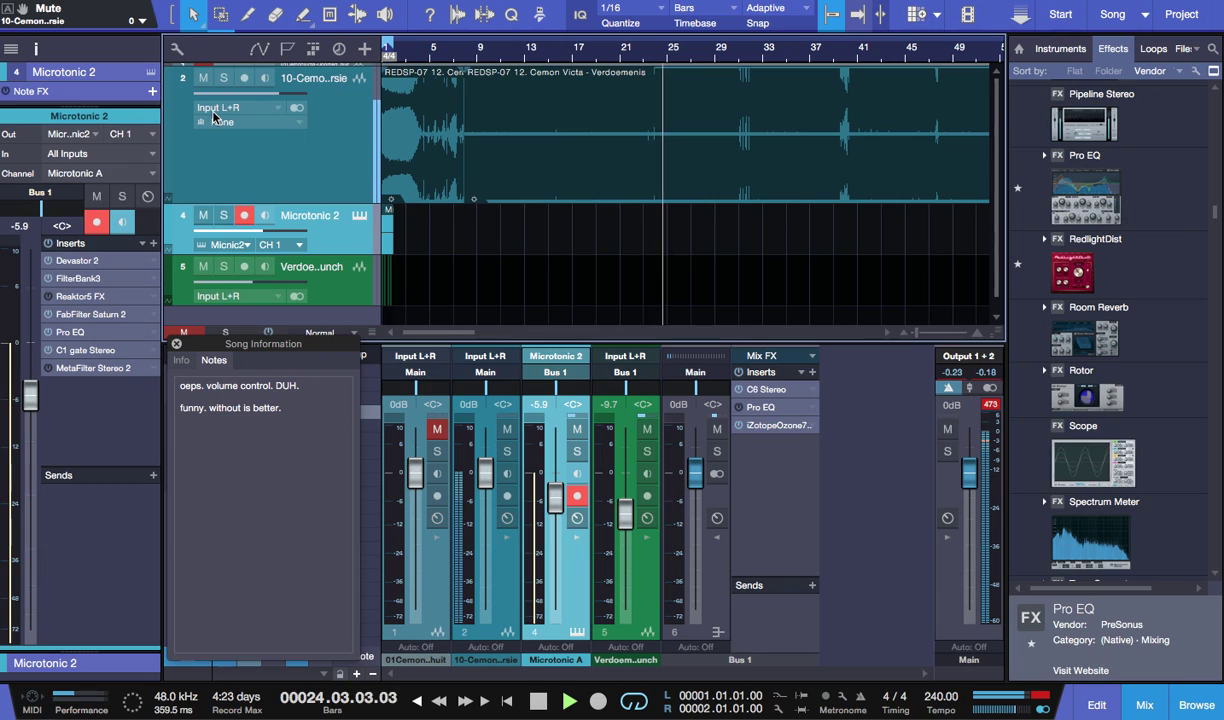
key("space")
left_click(204, 80)
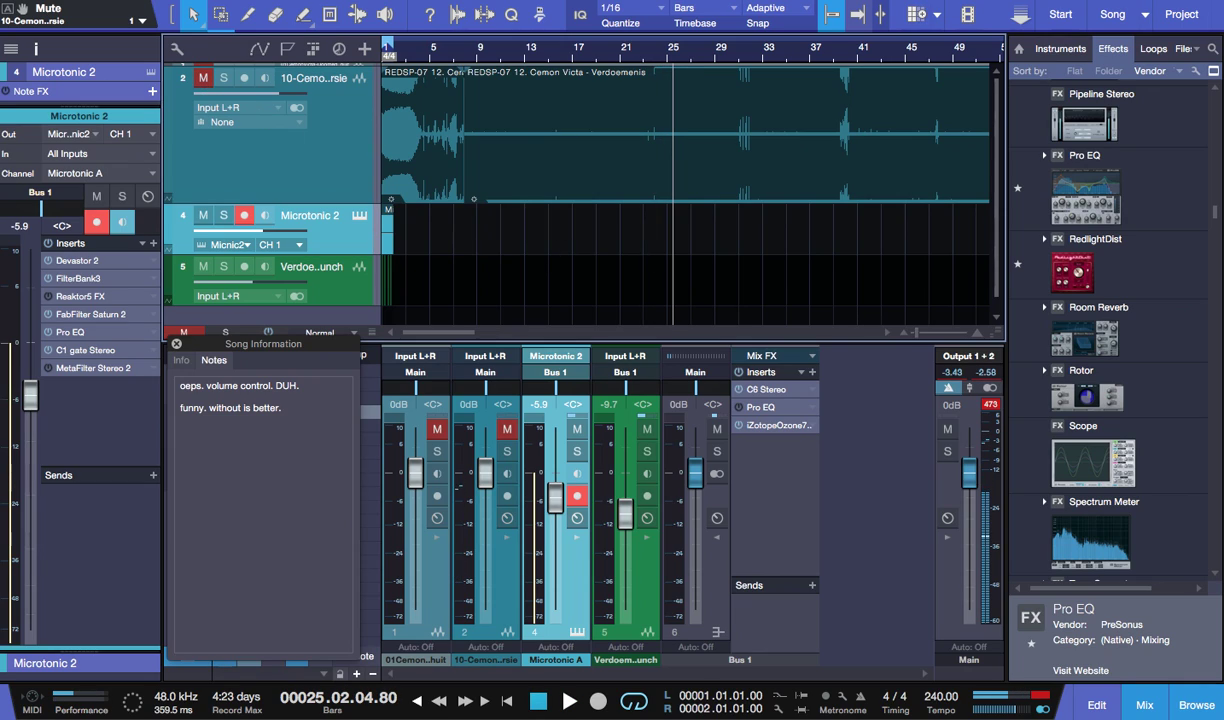
- Return to the song start and play the recreated kick for comparison
left_click(417, 701)
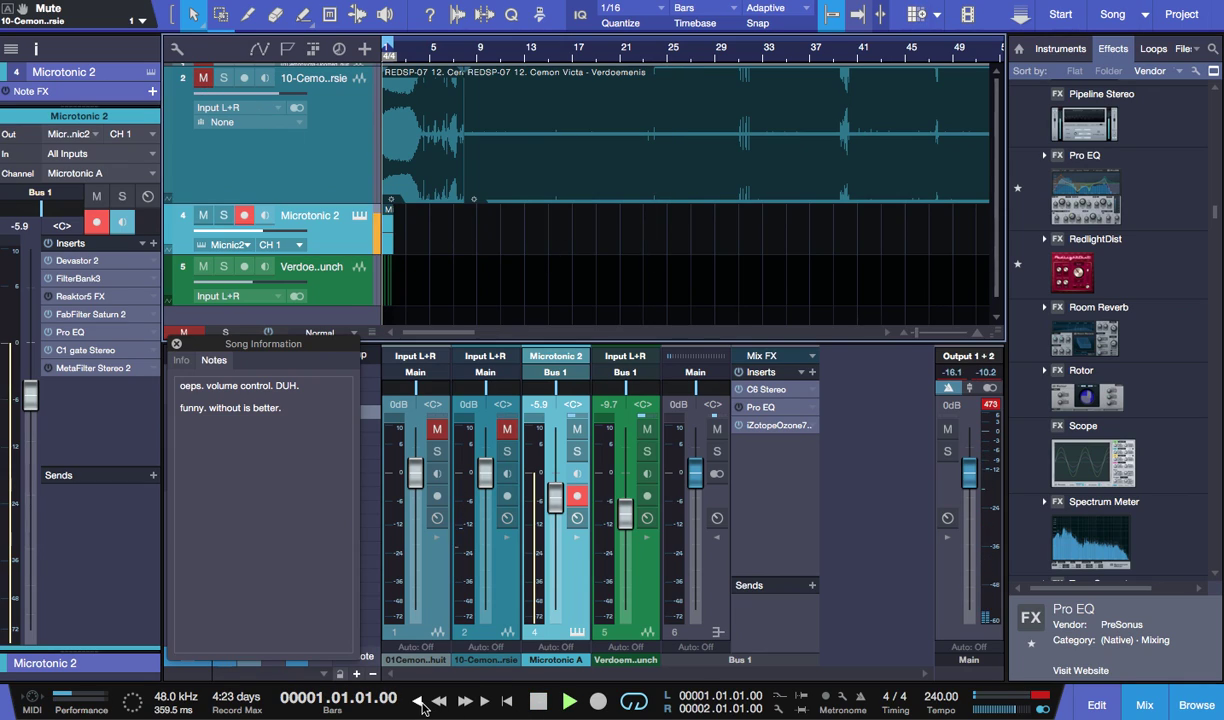
key("space")
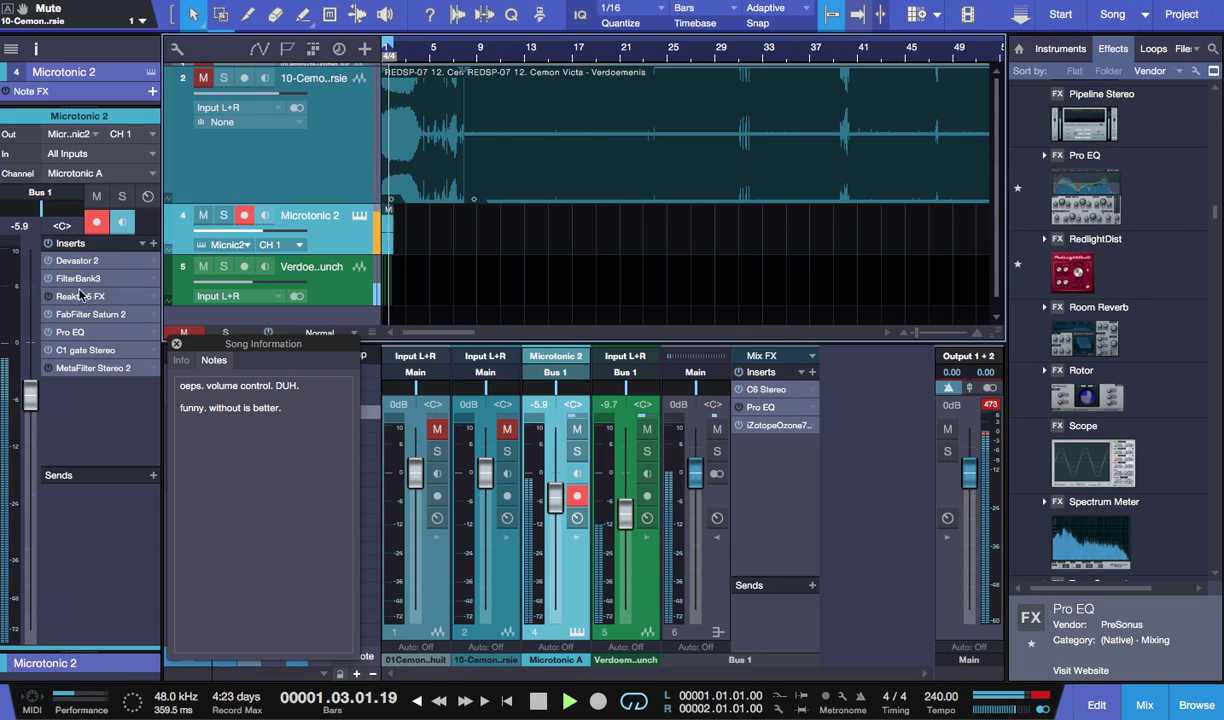
- Set the band 4 gain of the C6 Stereo on Bus 1 to 11.6 dB and close the effect window
left_click(766, 390)
left_click_drag(776, 177, 652, 215)
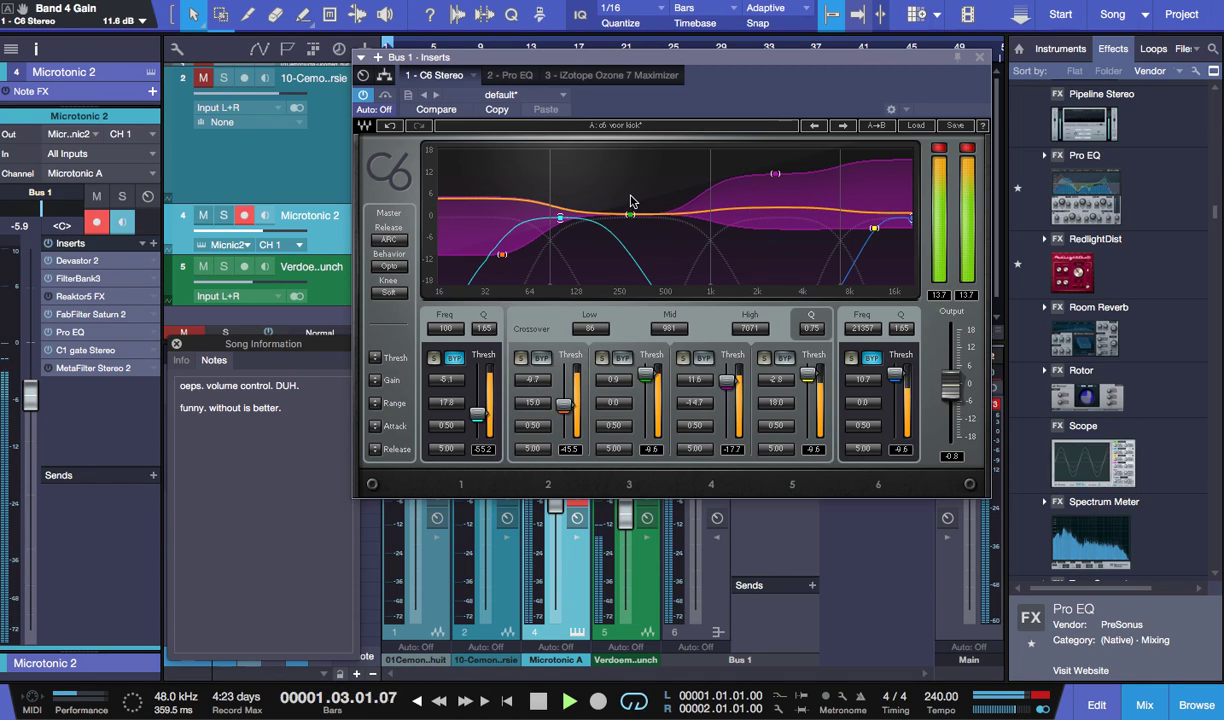
left_click(979, 58)
- Clear all the existing text from the song notes
left_click(271, 488)
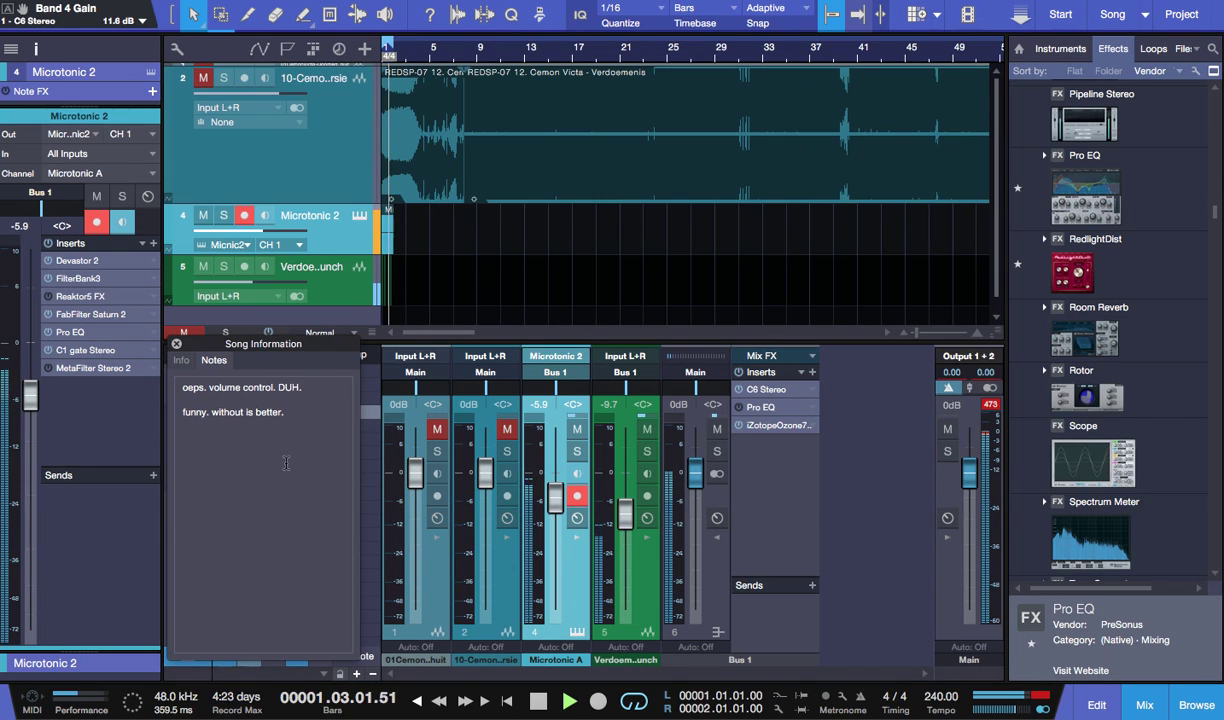
left_click_drag(310, 426, 140, 355)
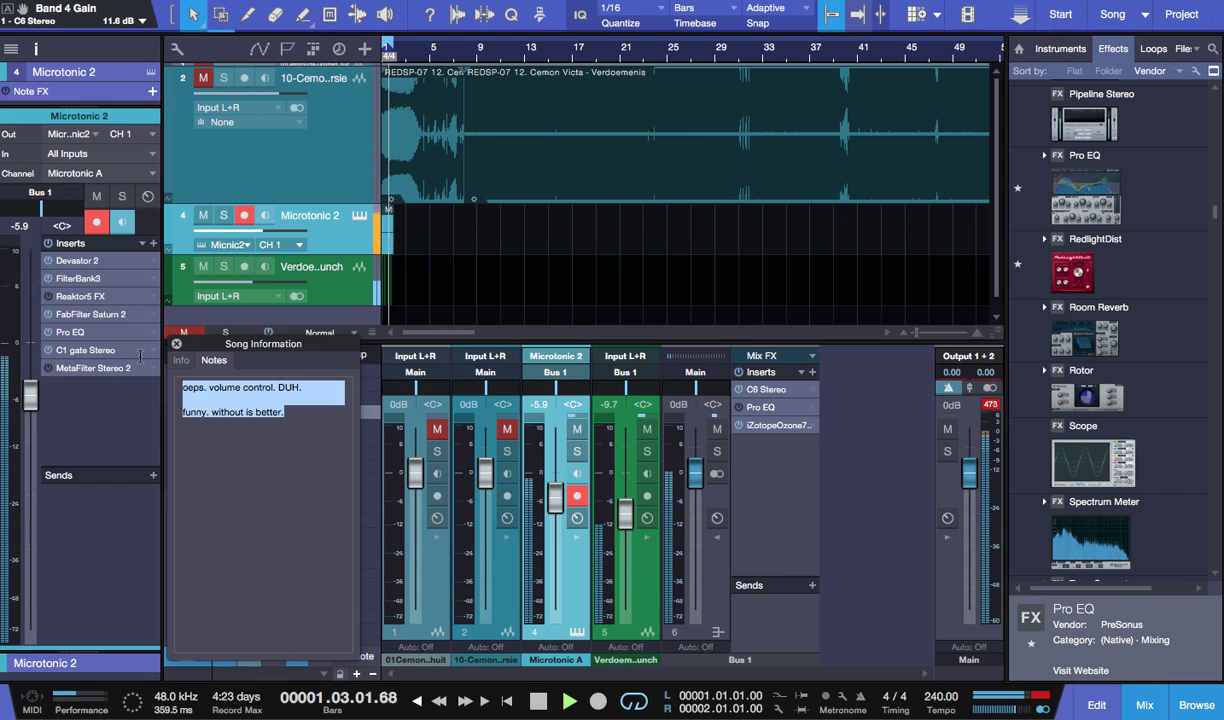
key("BackSpace")
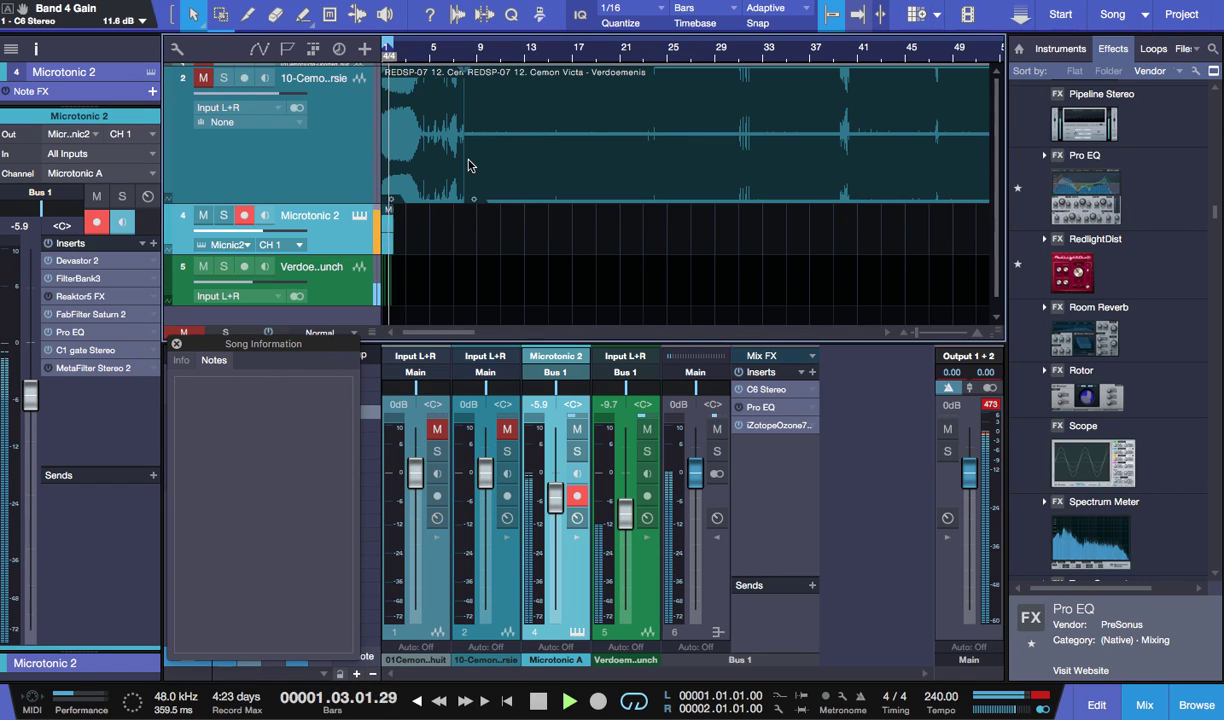
- Stop the kick playback, solo the original Verdoemenis recording on track 2 and play it with more of the timeline in view
key("space")
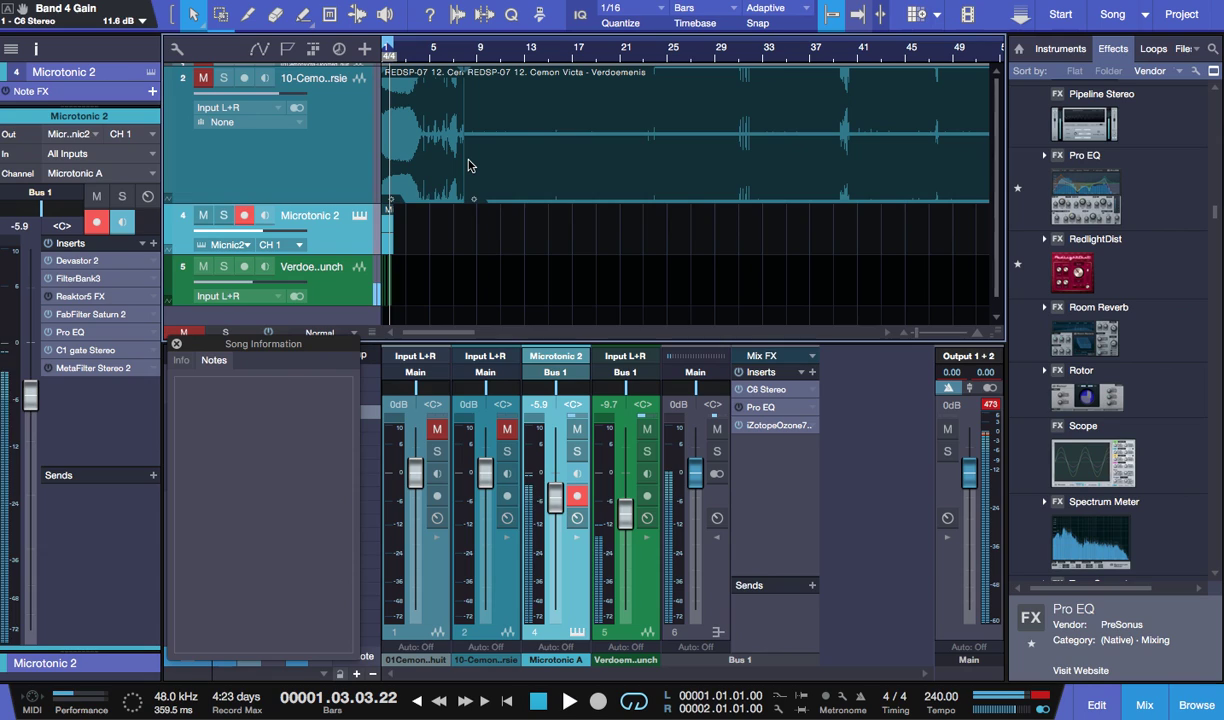
left_click(223, 78)
key("space")
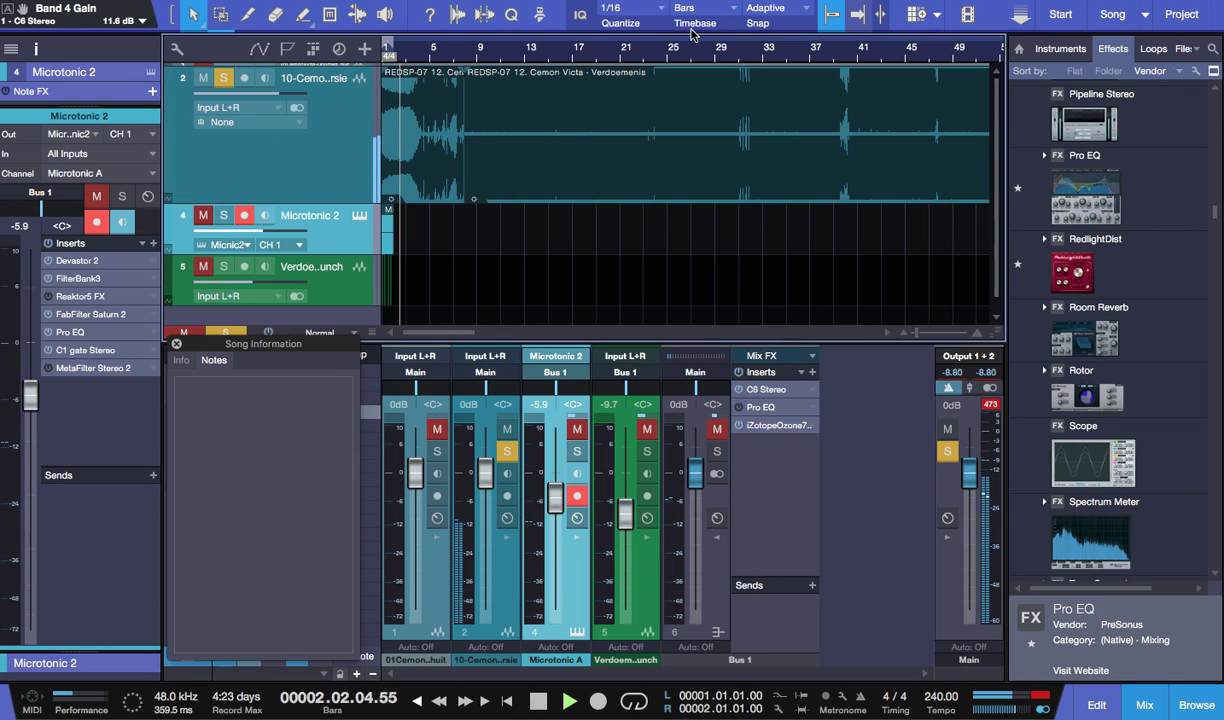
scroll(690, 137, "down", 5)
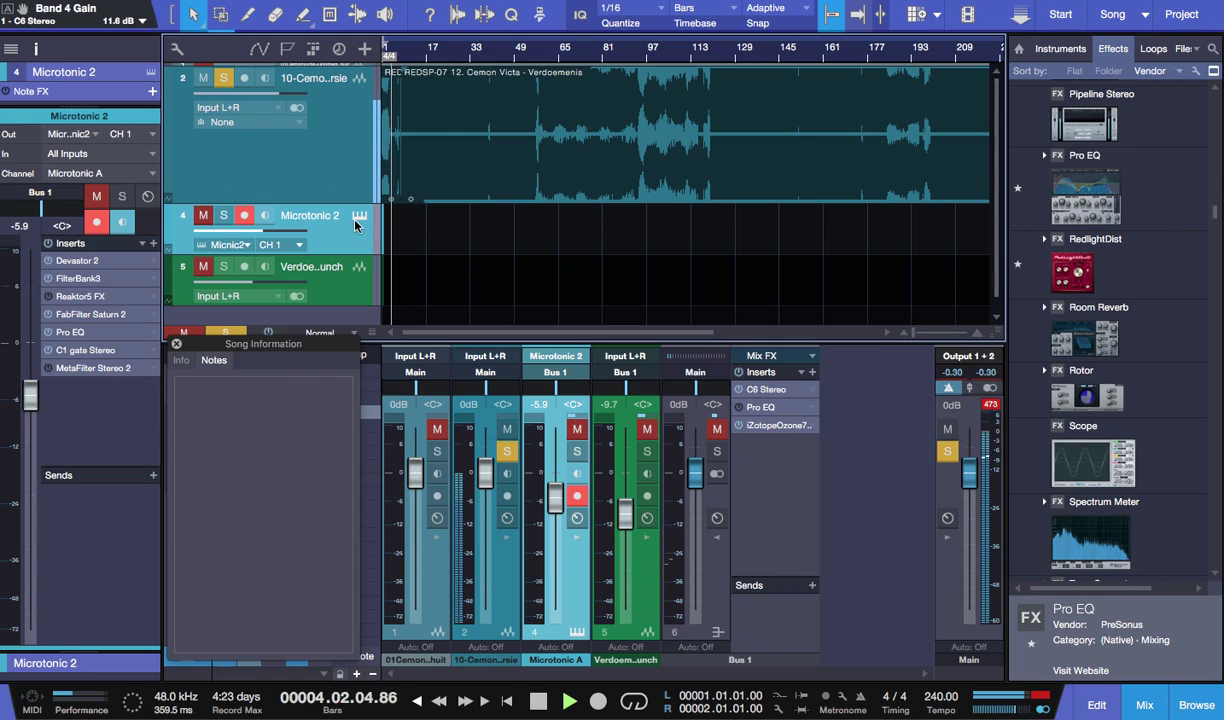
- Write in the song notes "as you hear. with percussion etc it will become a different kick." and start a new line
left_click(228, 459)
type("as you hear. with percussion etc it")
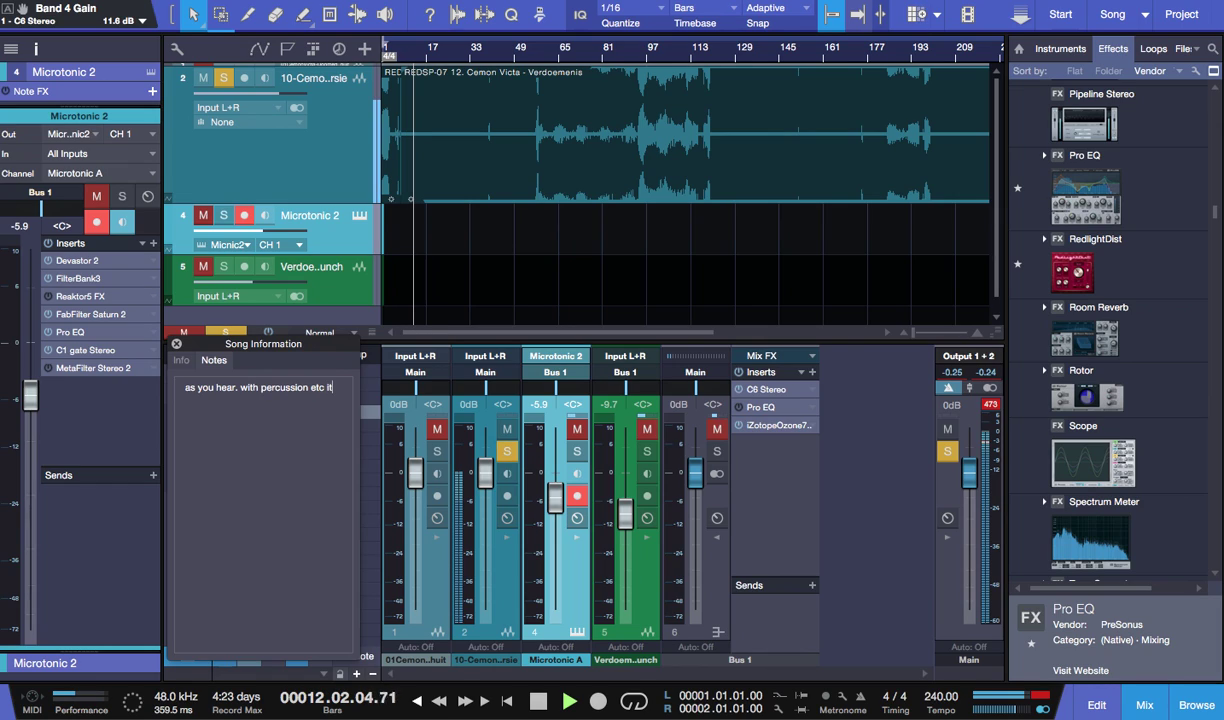
type(" will become")
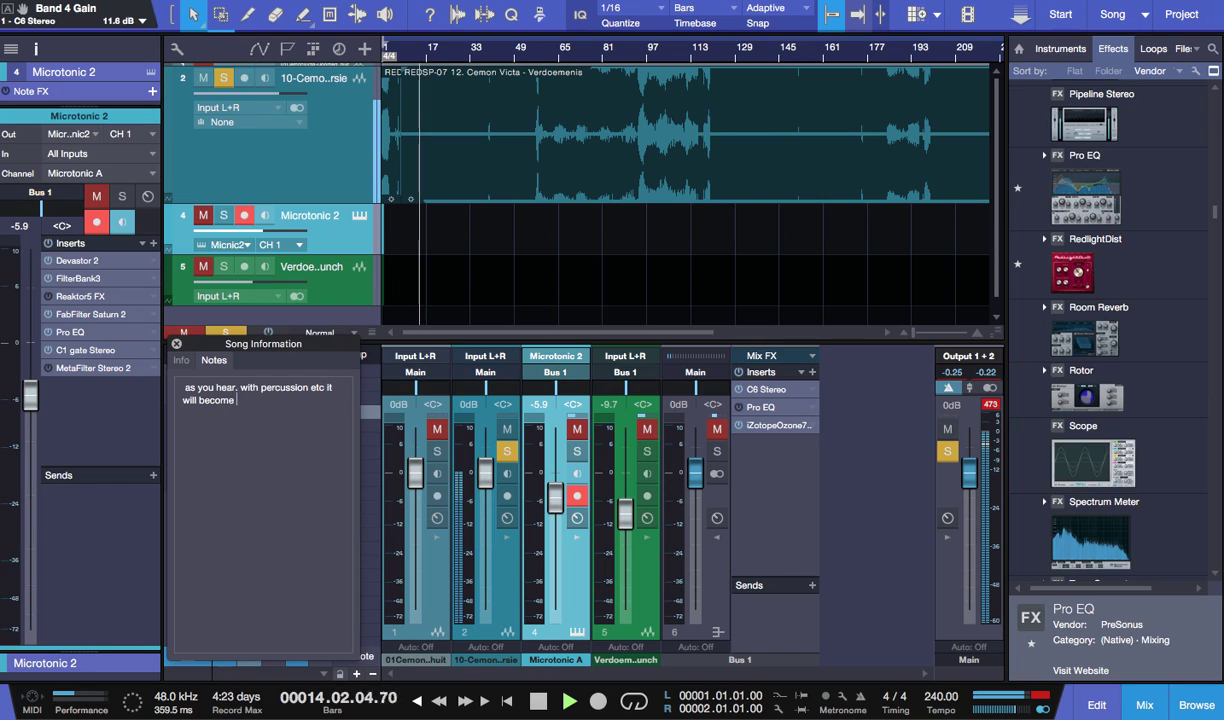
type(" a different kick.")
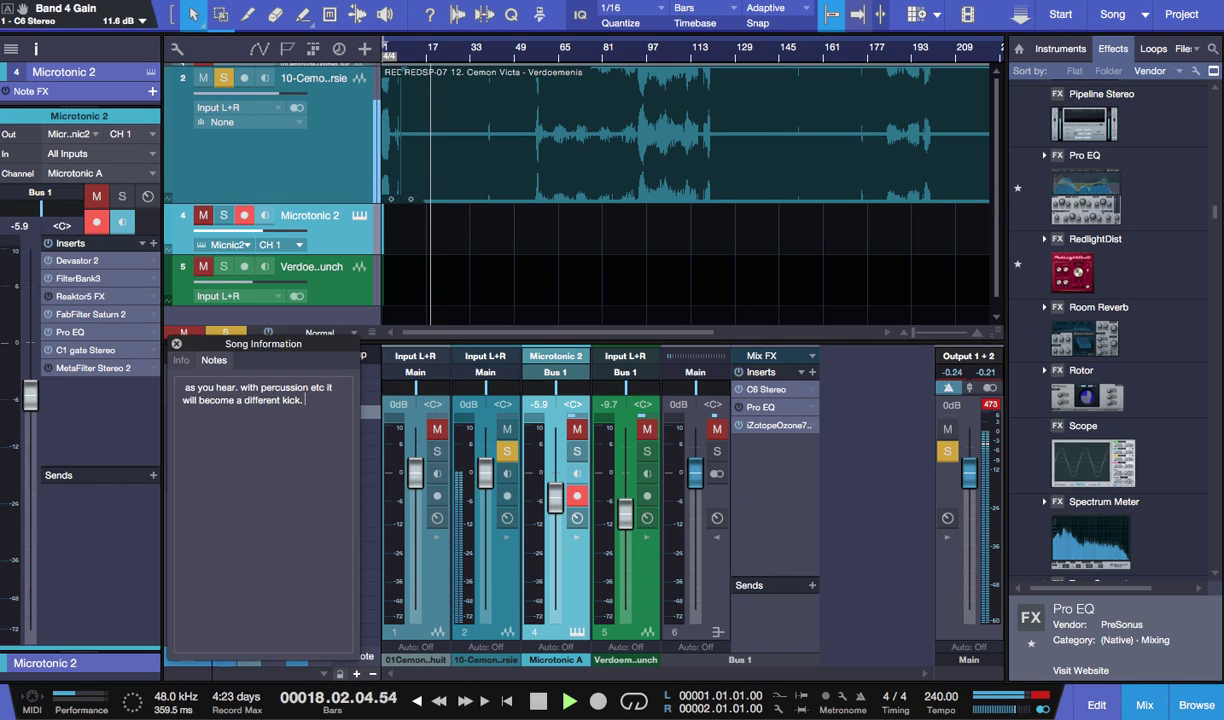
key("Return")
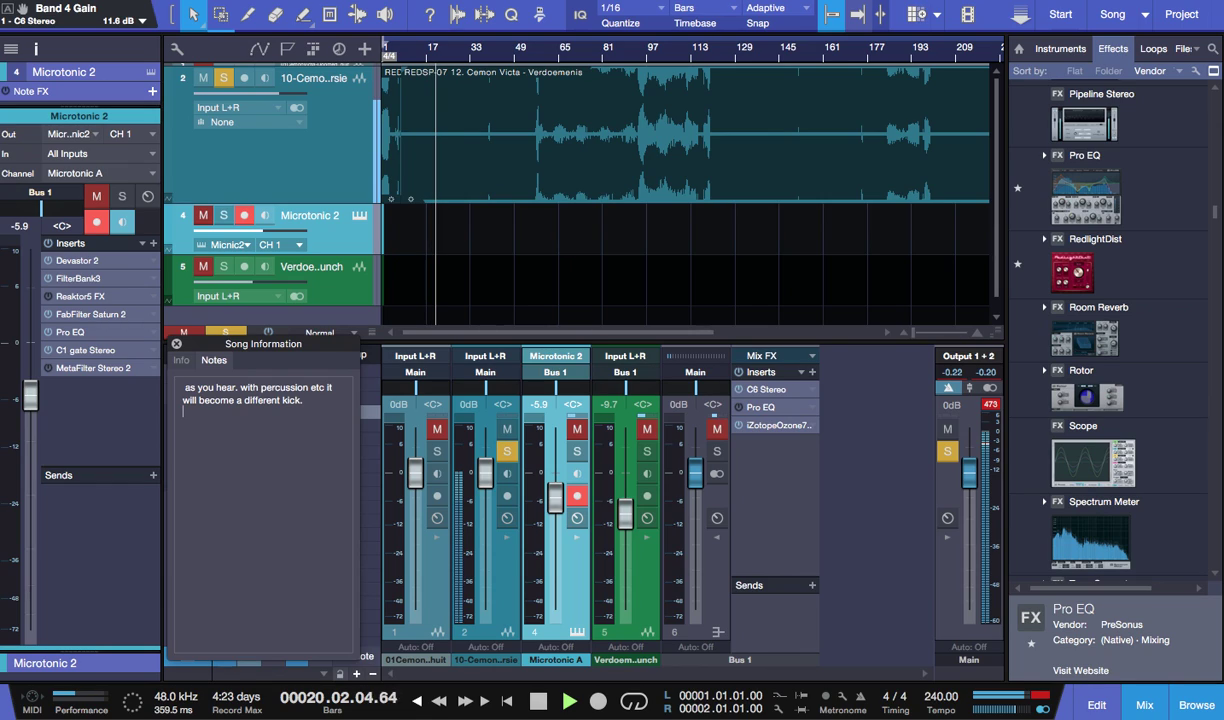
- Add to the notes "and mastering (verdoemenis was briljant mastered by our friends from musicmastering.nl)"
type("and mastering")
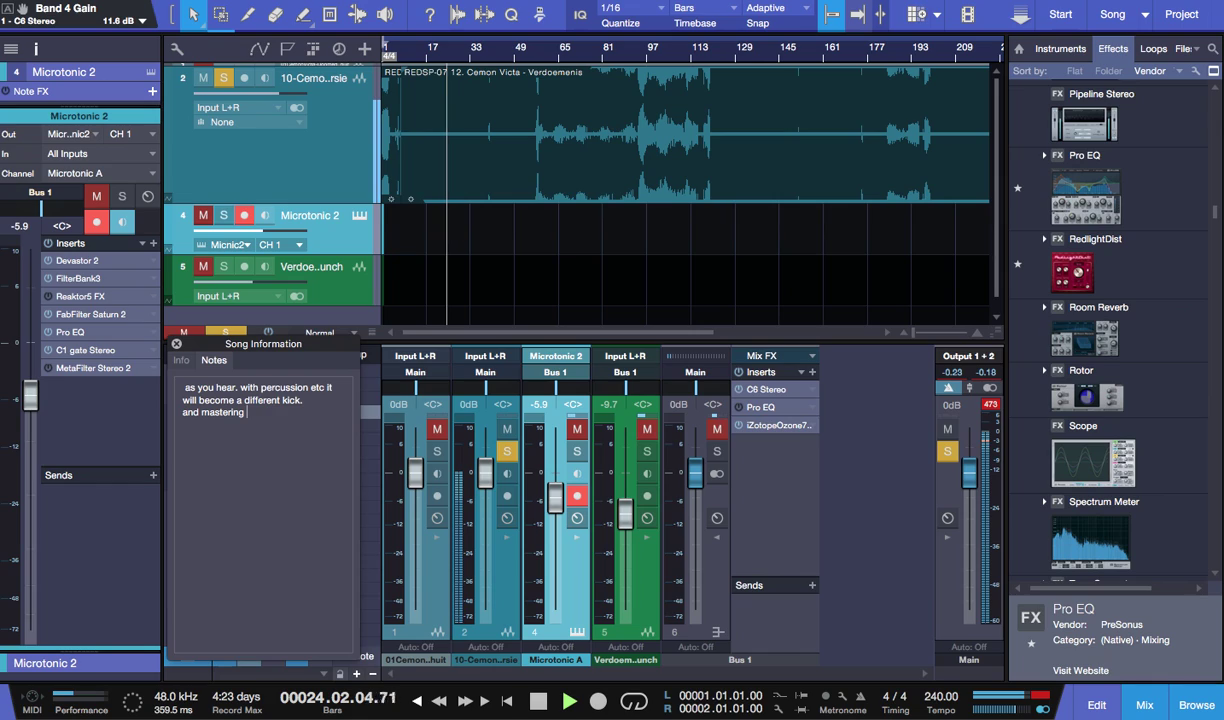
type(" (ve")
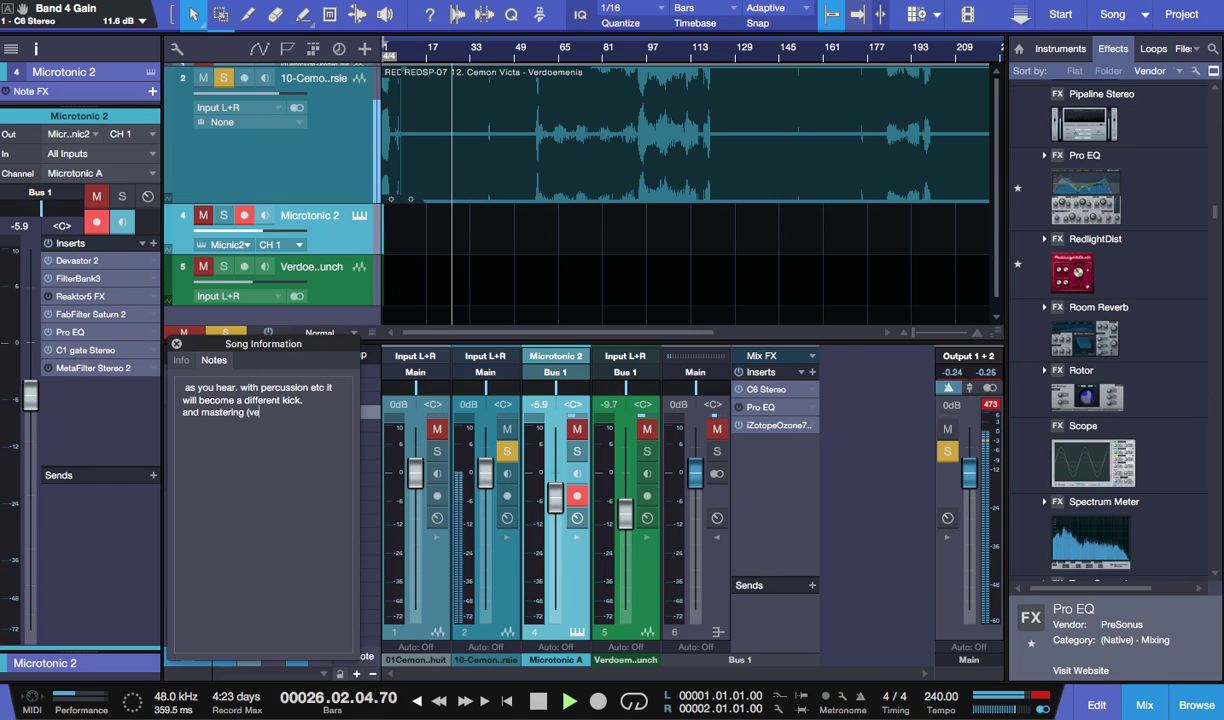
type("rdoemen")
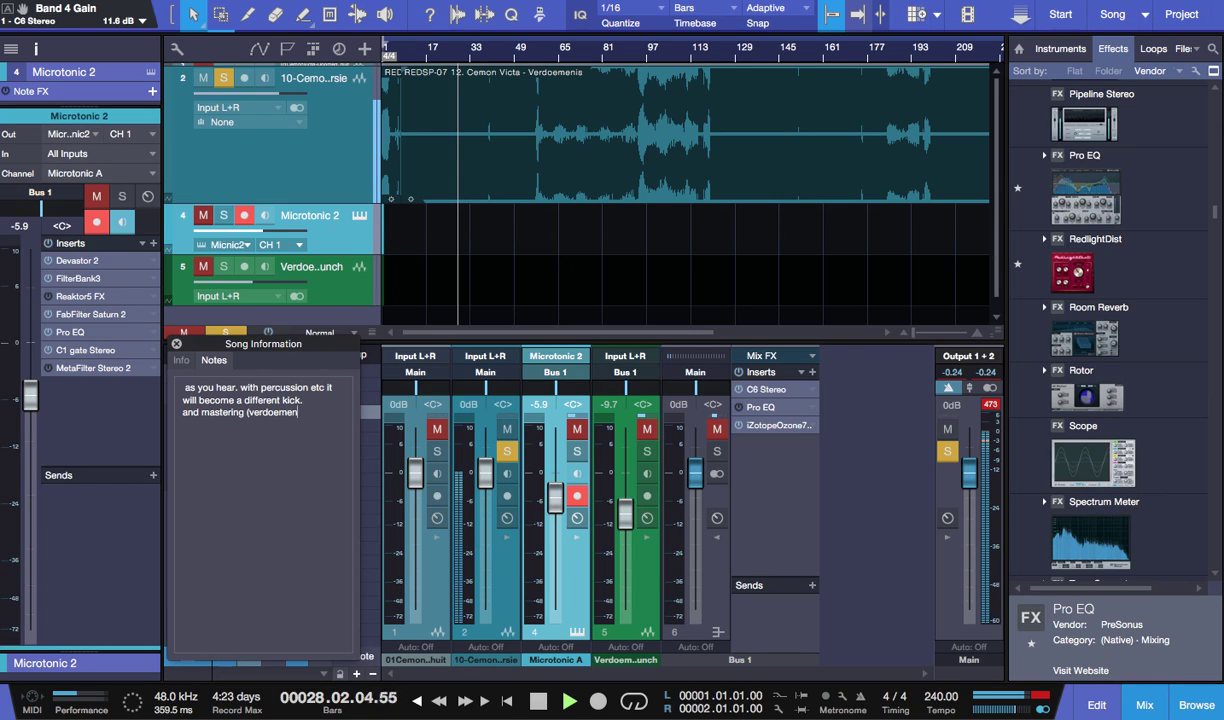
type("is was ")
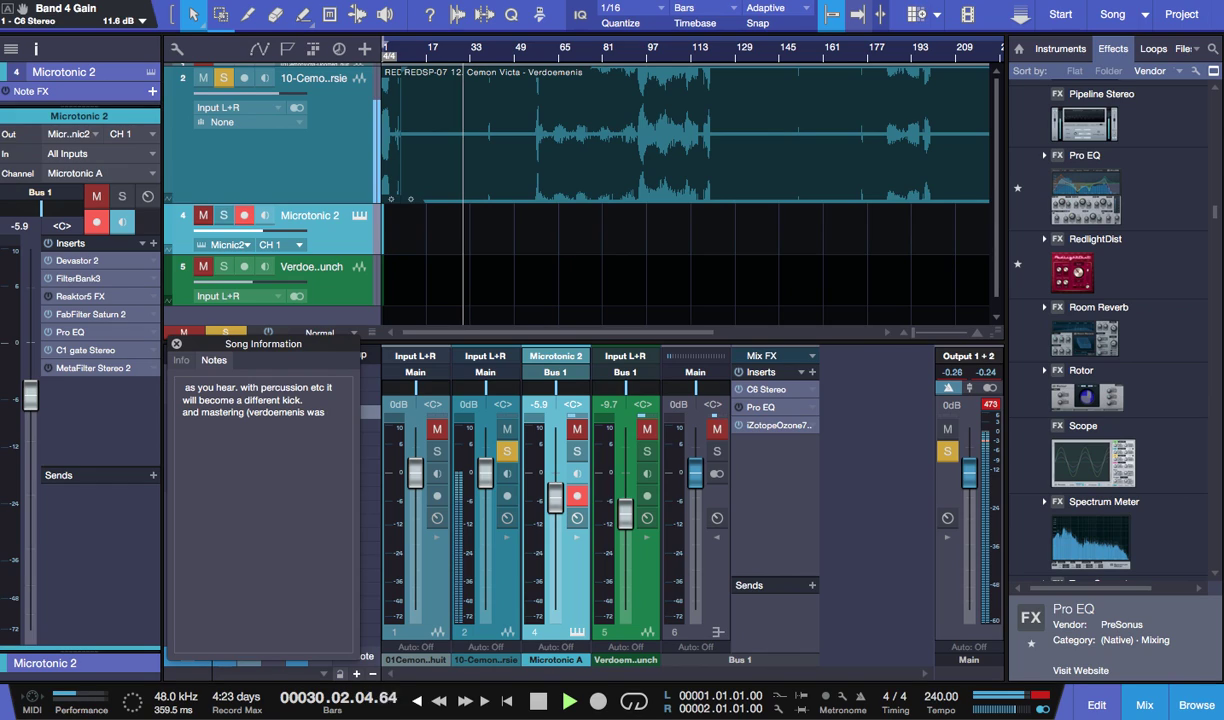
type("briljant ma")
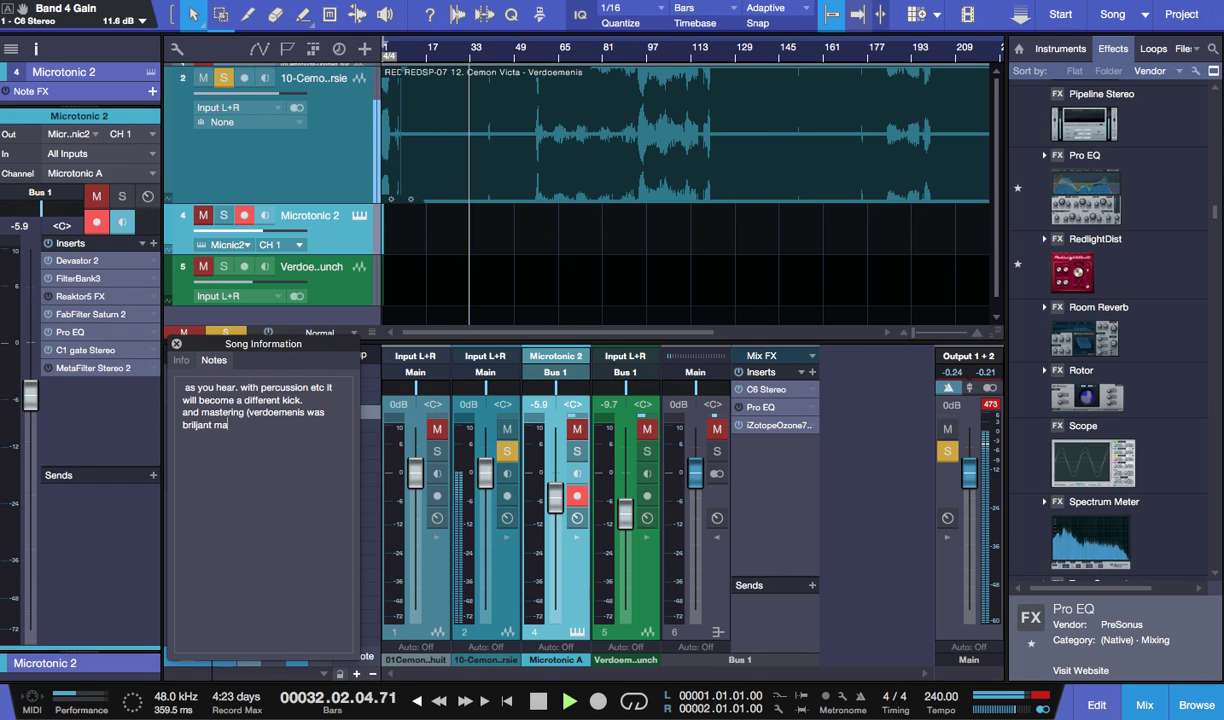
type("stered by our friends from")
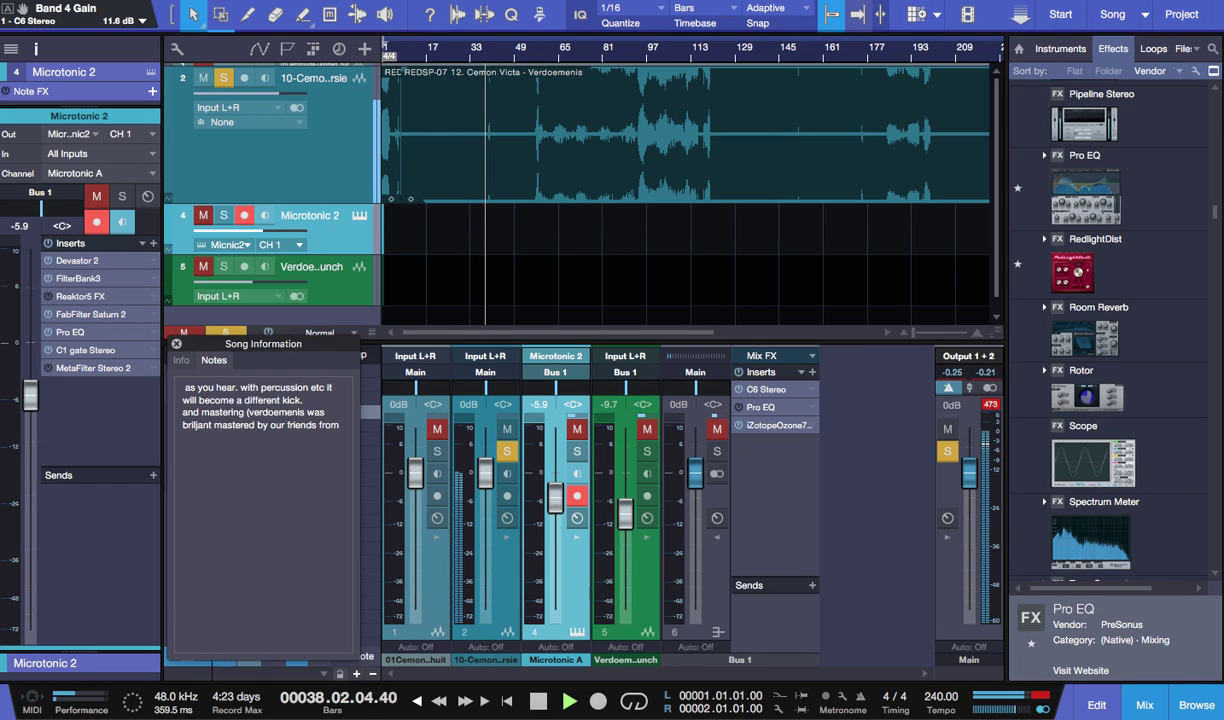
type("sicmaste")
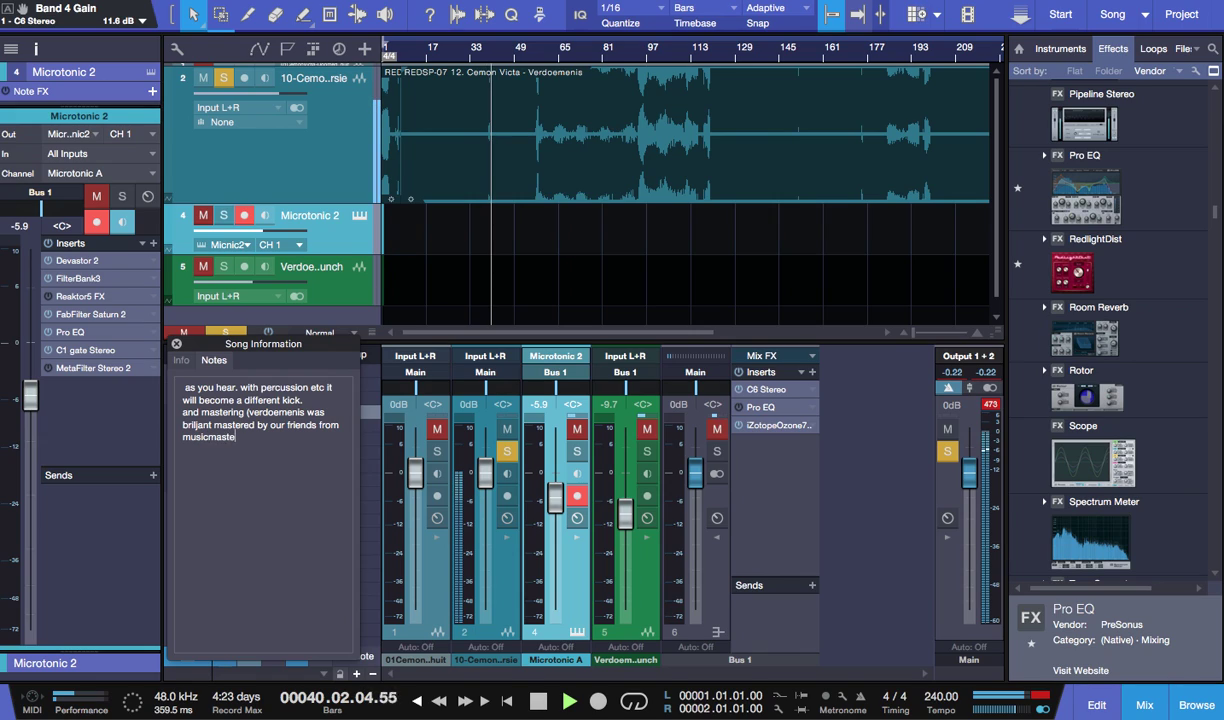
type("ring.nl)")
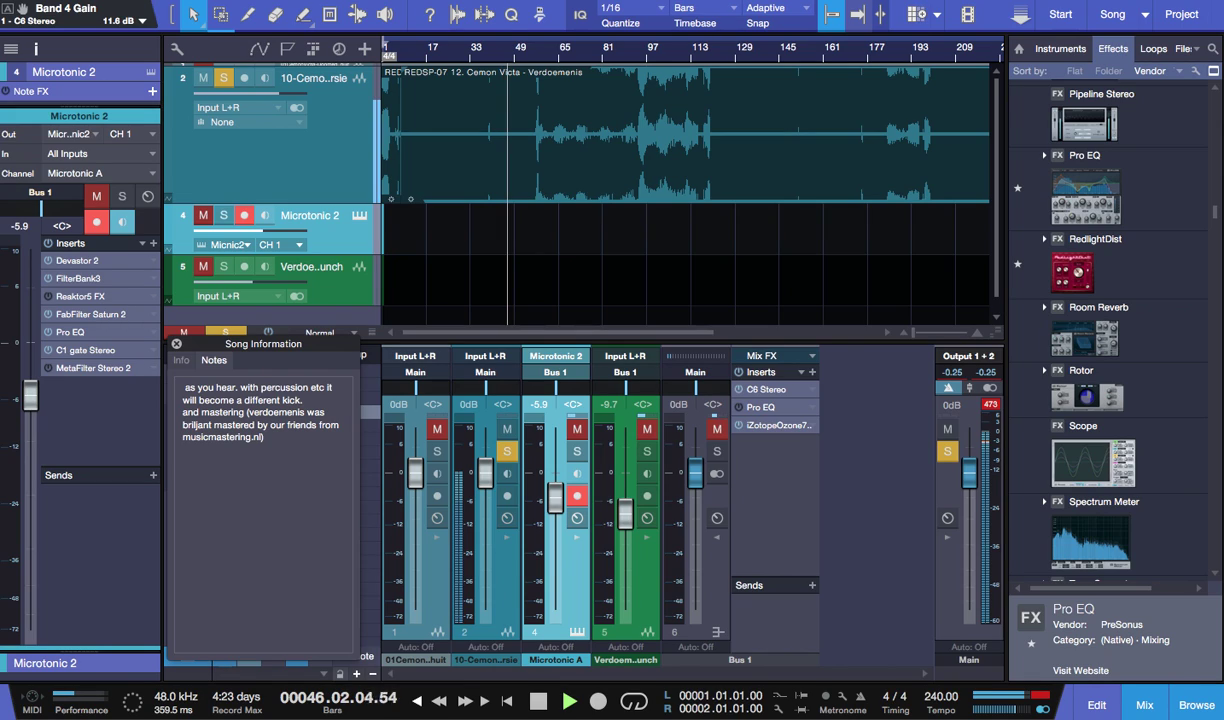
- Complete the mastering sentence with "will also give a little change of the feeling." and add the separate line "hope you enjoyed this."
type(" will also")
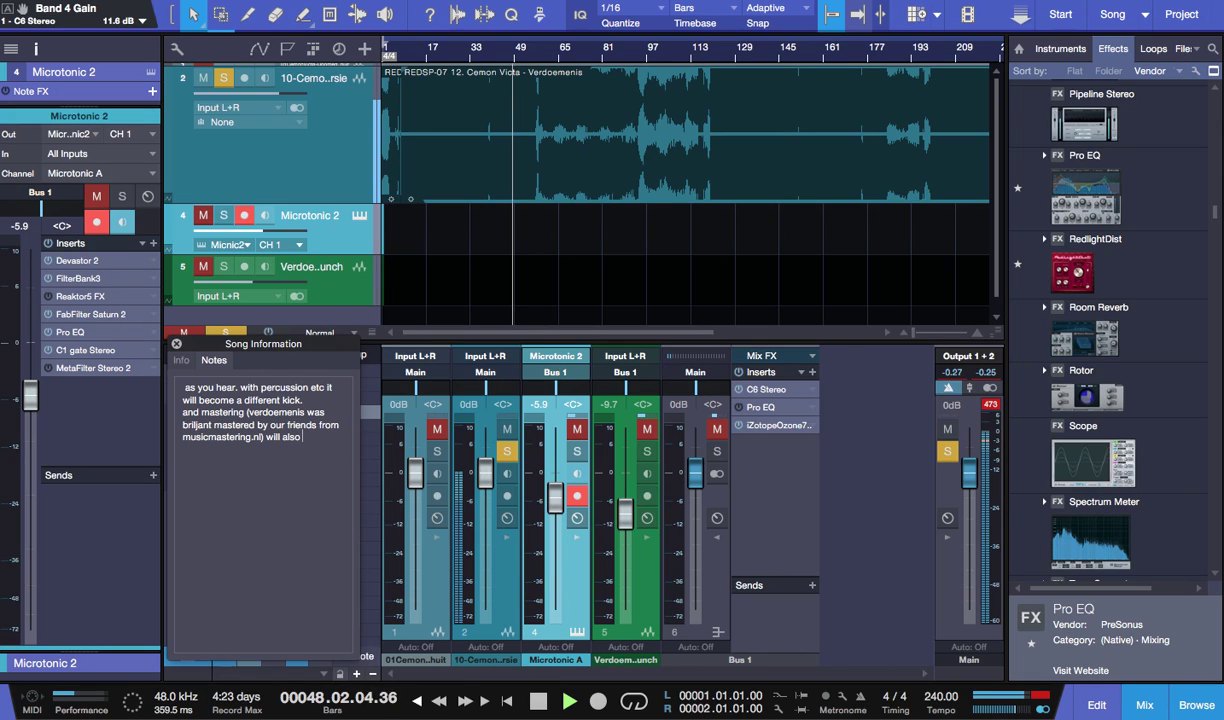
type(" give a lit")
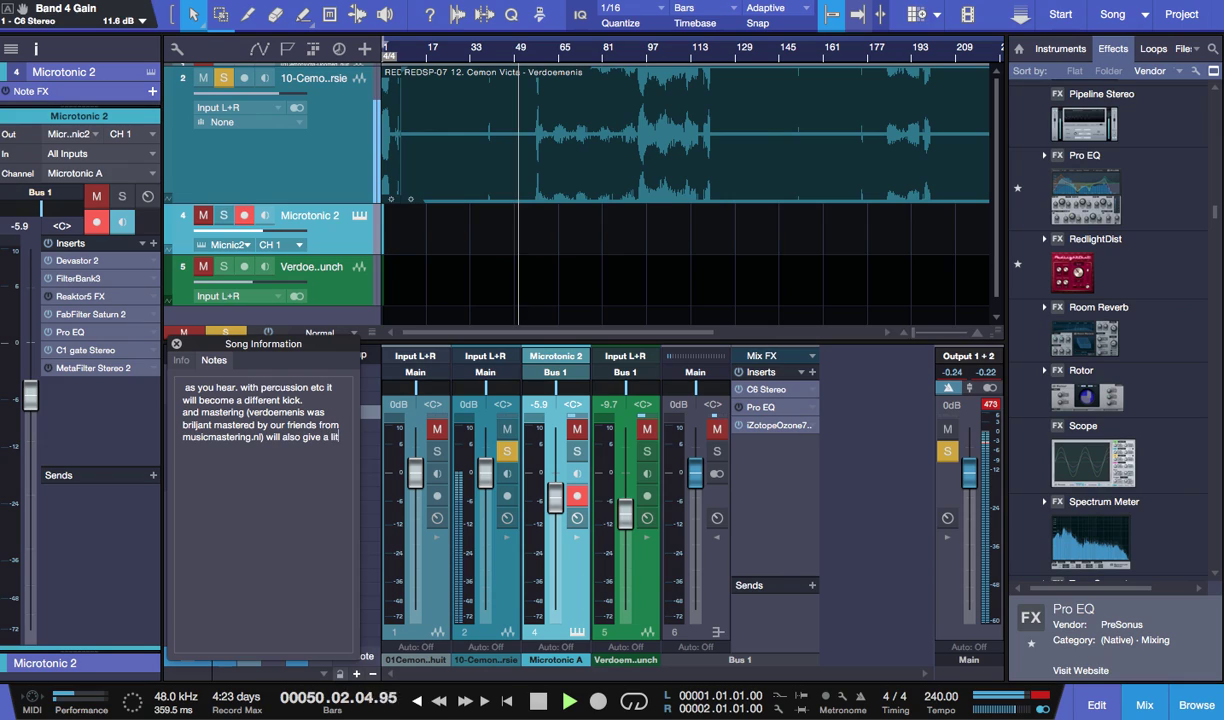
type("tle change of the feelin")
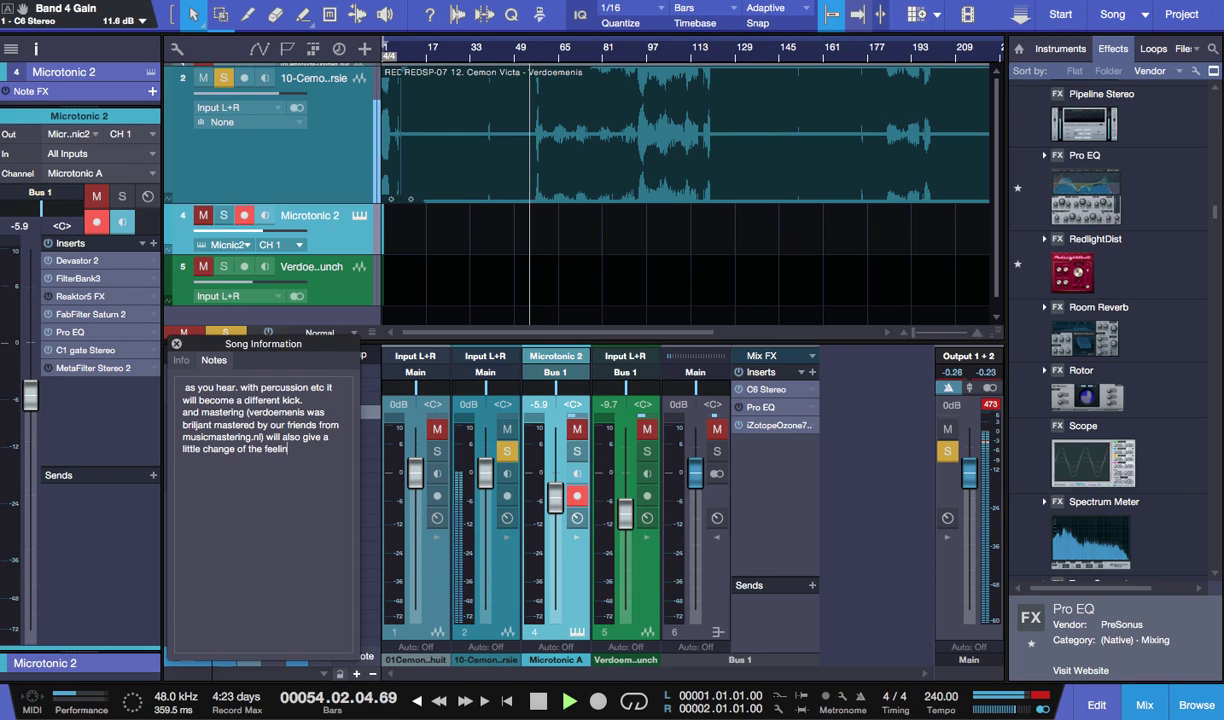
type("g.  hope you enjoyed this")
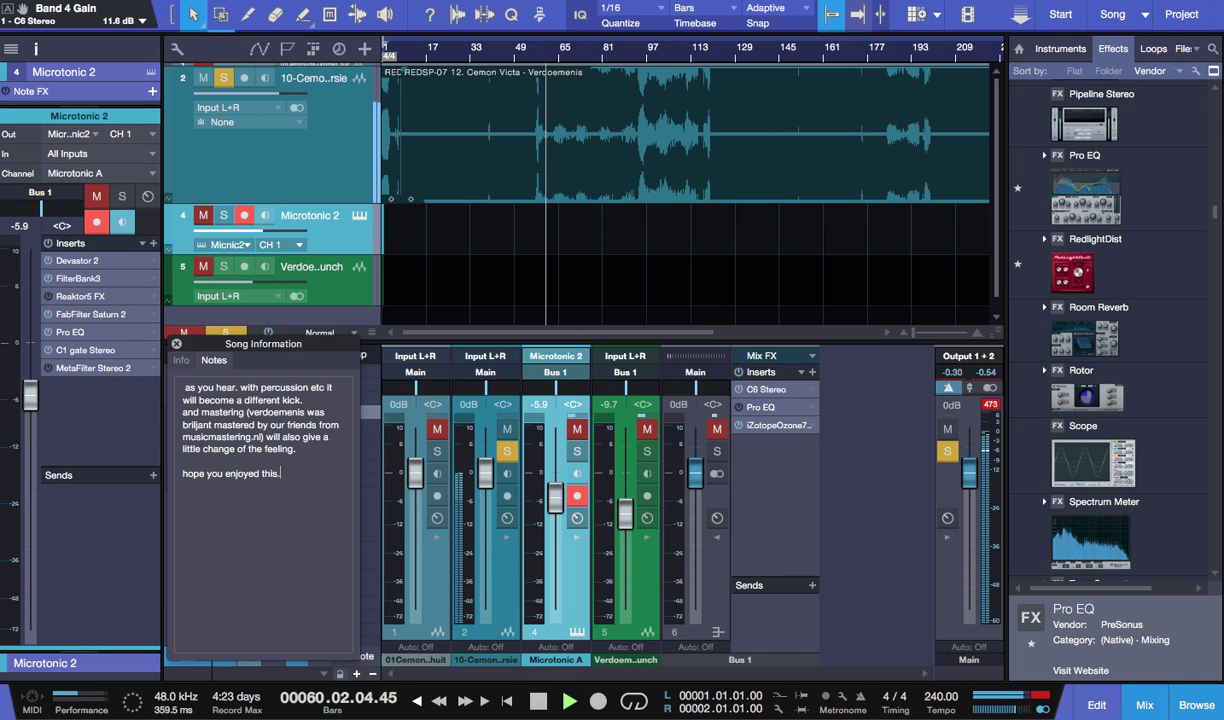
type(".")
key("Return")
key("Return")
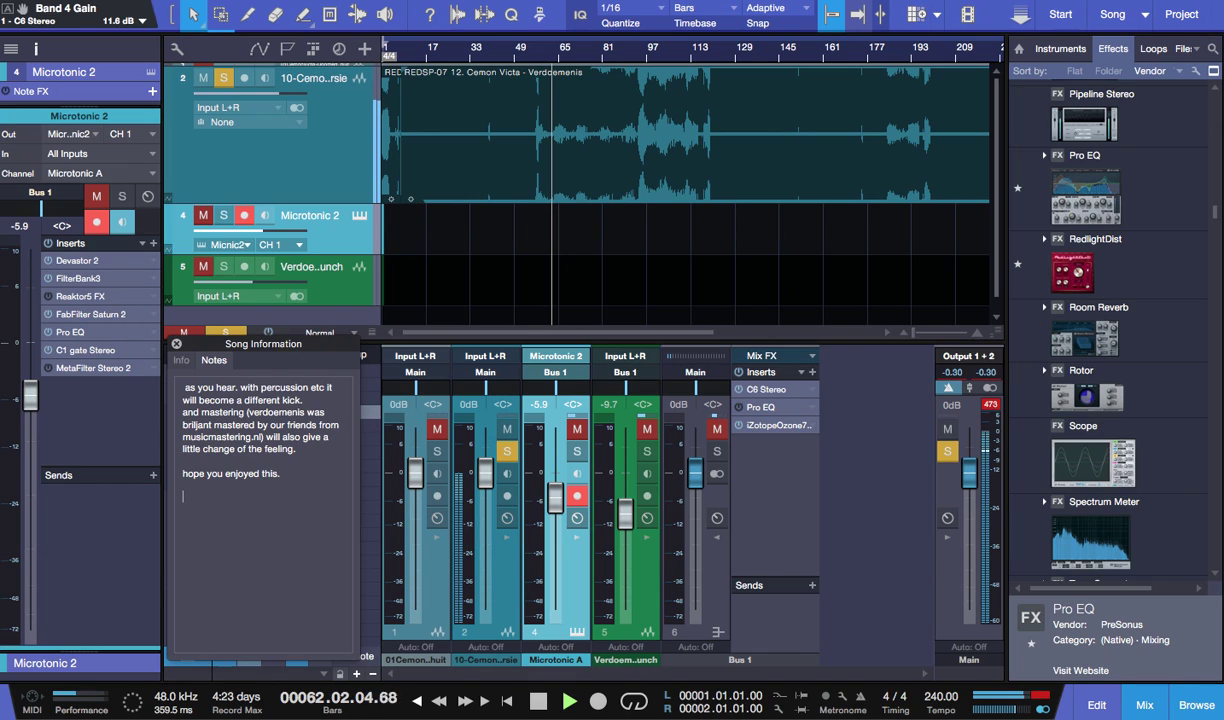
- Add the new paragraph "please, come back with more request for tutorials," to the notes, correcting the misspelled "tutorials"
type("p")
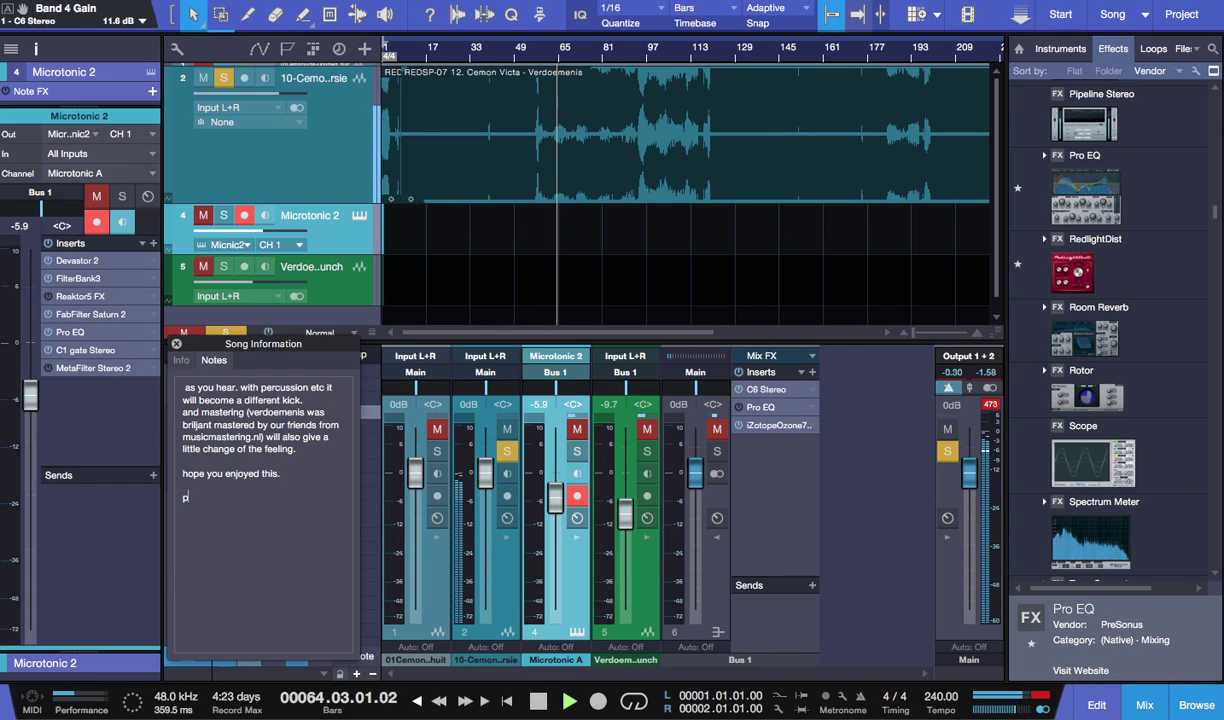
type("lease, come back with")
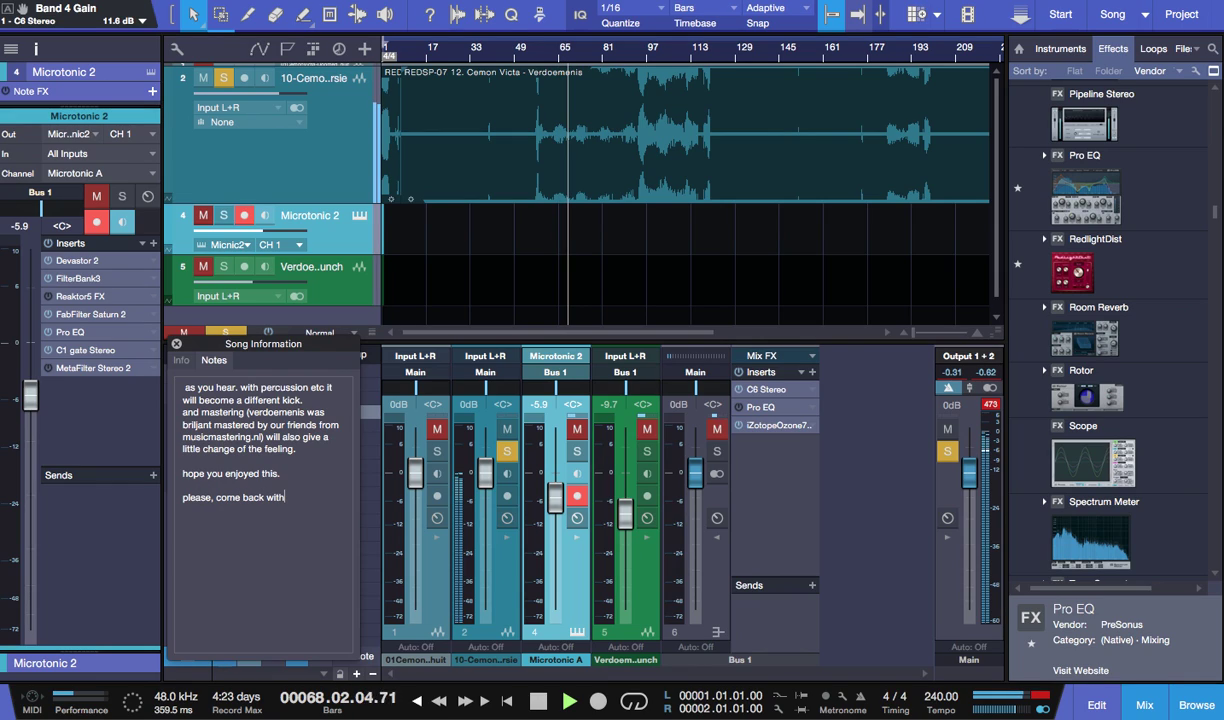
type(" more request")
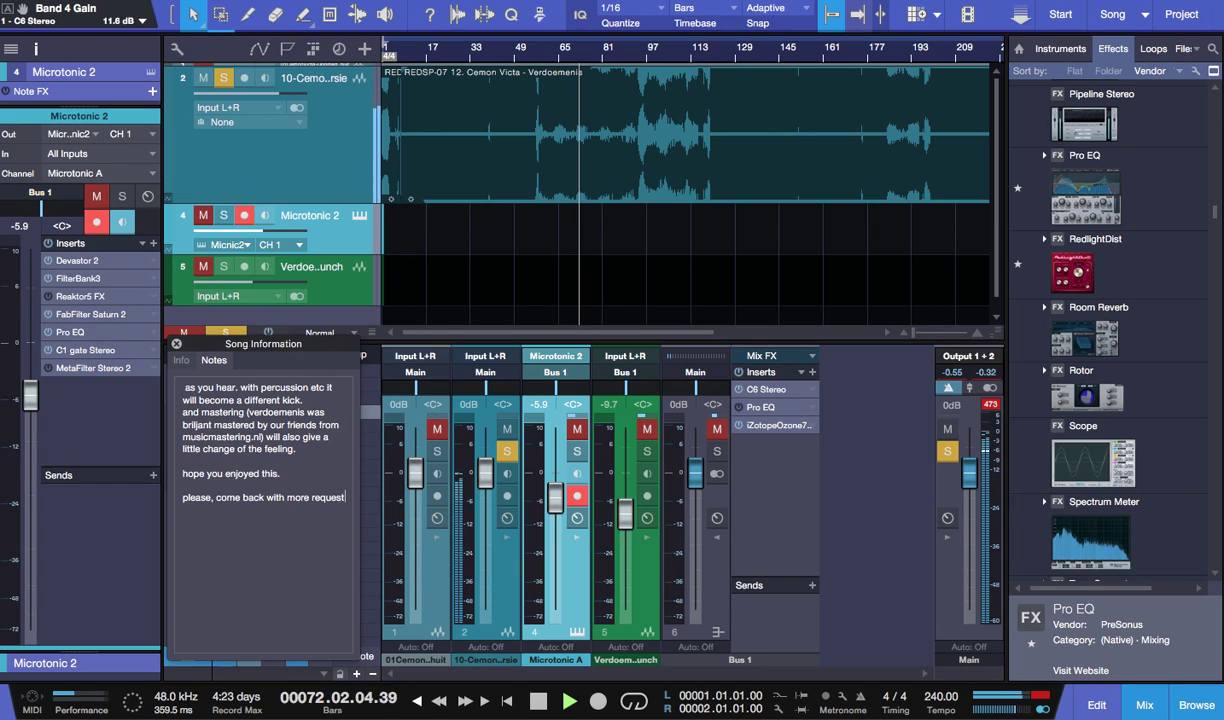
type(" for turoials.")
key("BackSpace")
key("BackSpace")
key("BackSpace")
key("BackSpace")
key("BackSpace")
key("BackSpace")
key("BackSpace")
key("BackSpace")
key("BackSpace")
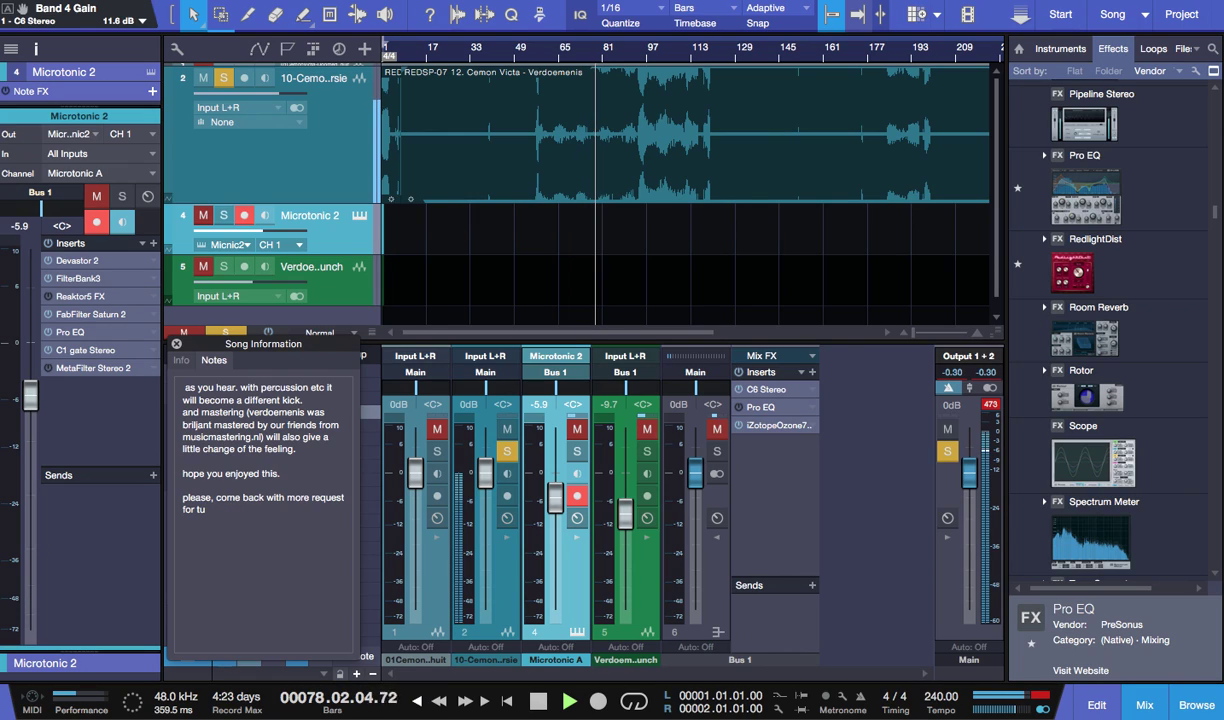
type("ial")
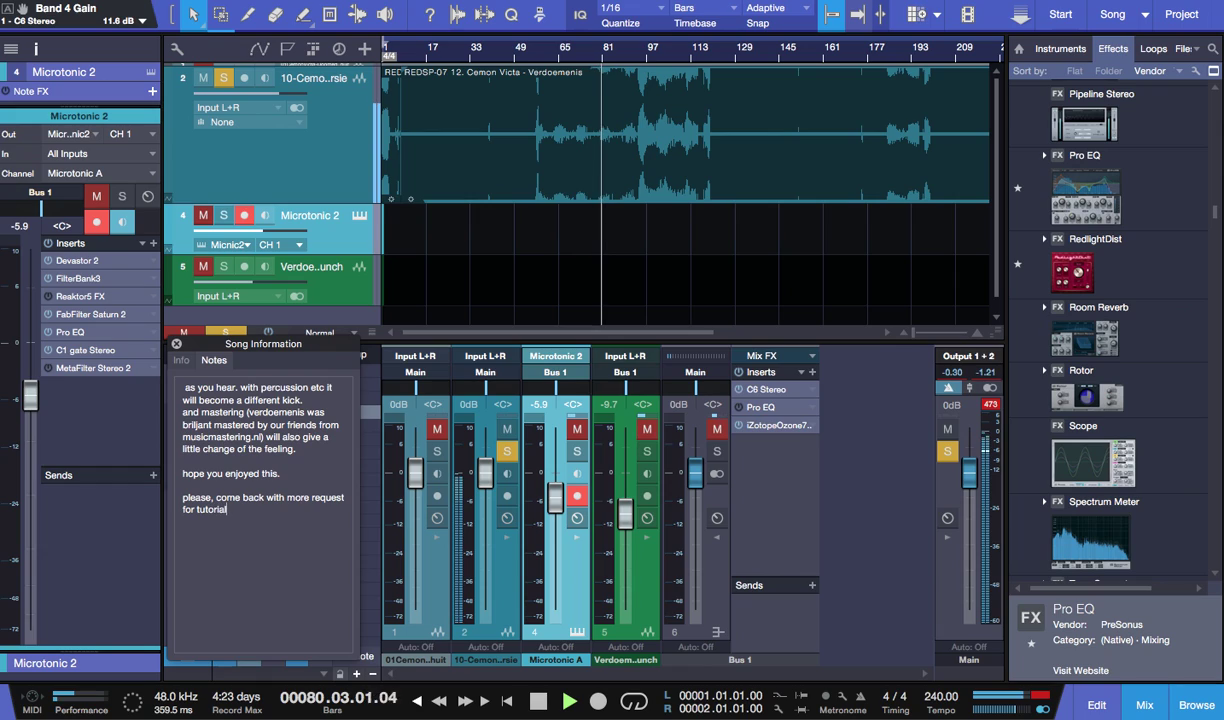
type("s, ")
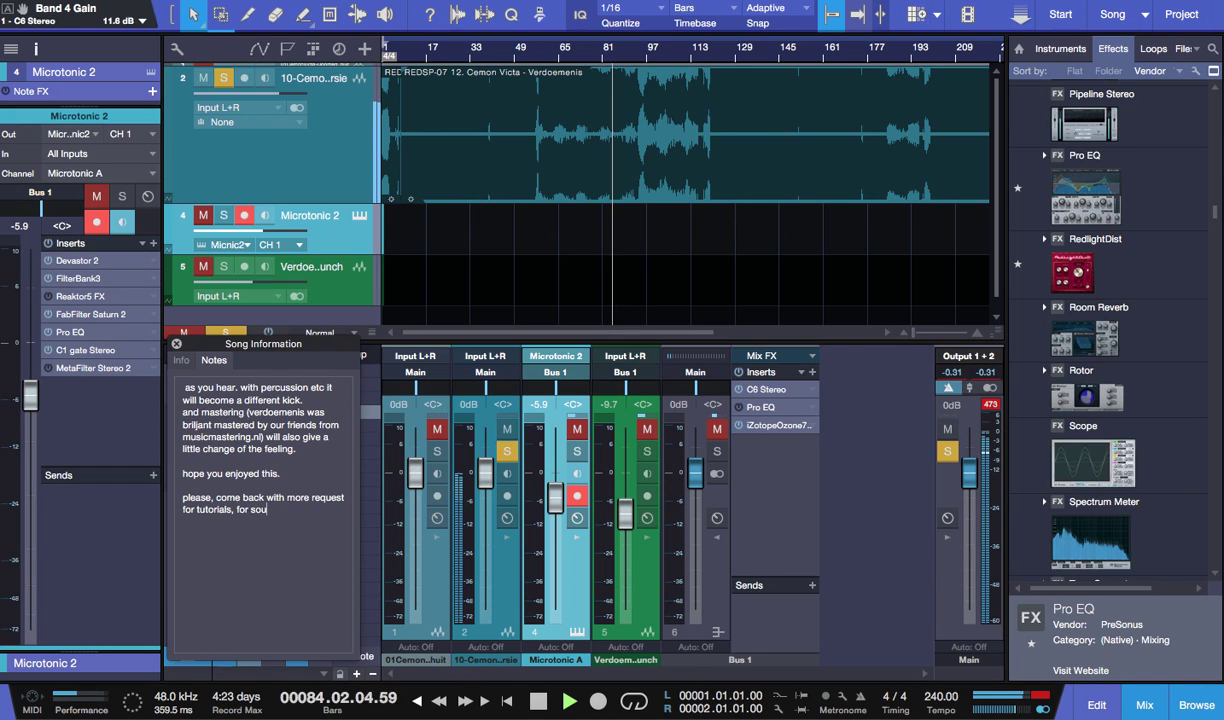
- Continue the request in the notes with "for sounds, kicks, tricks and other useluss stufffffffff"
type("for sounds, kicks, t")
type("ricks and ")
type("other use")
type("less")
type(" s")
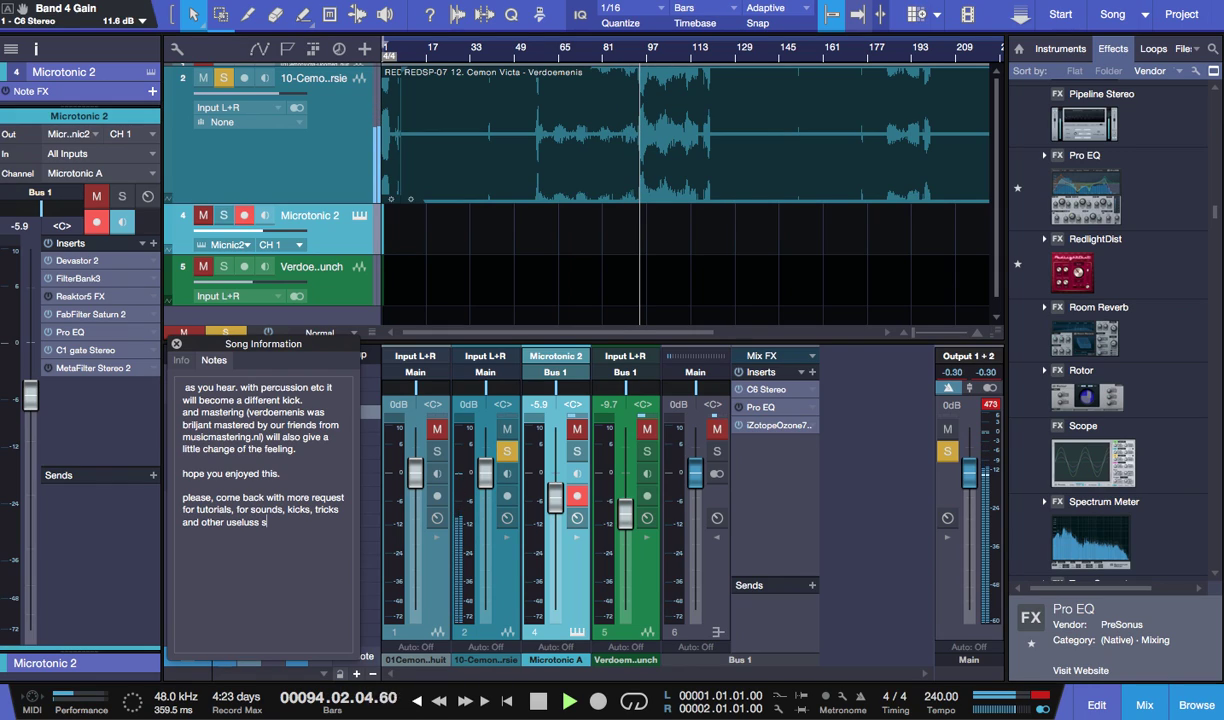
type("tuffffffff")
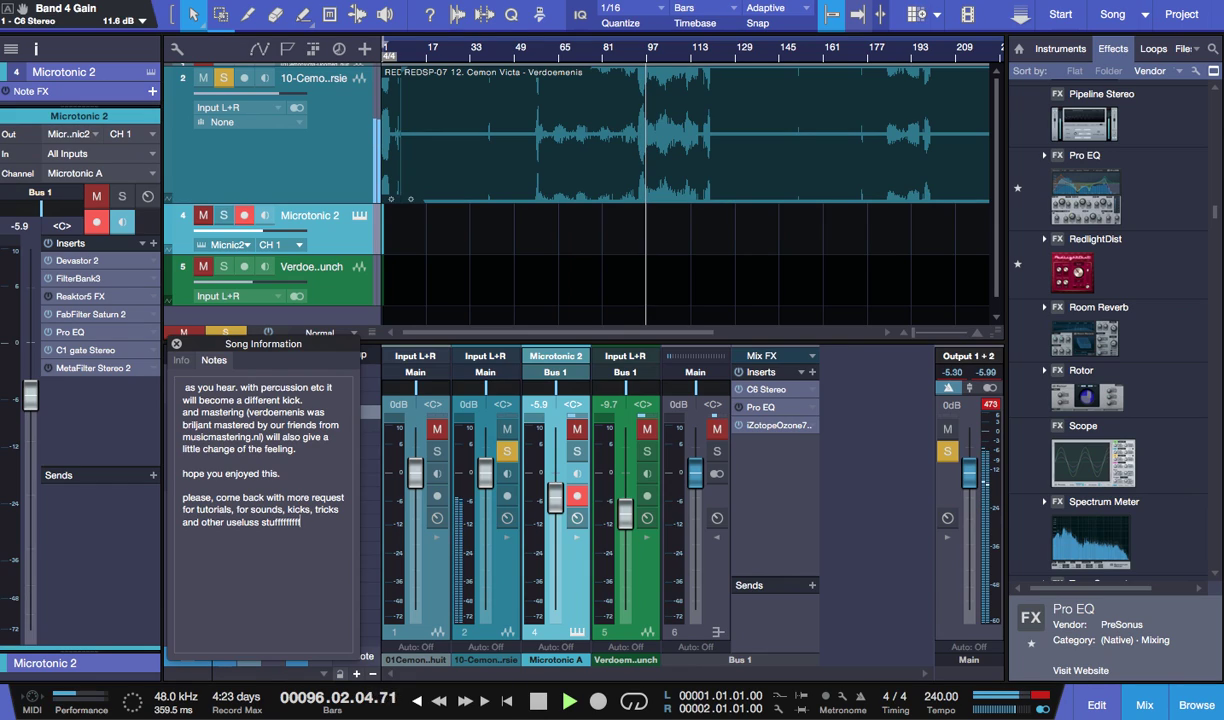
- Leave blank lines below the request and sign off the notes with "OUT"
key("Return")
key("Return")
key("Return")
type("ou")
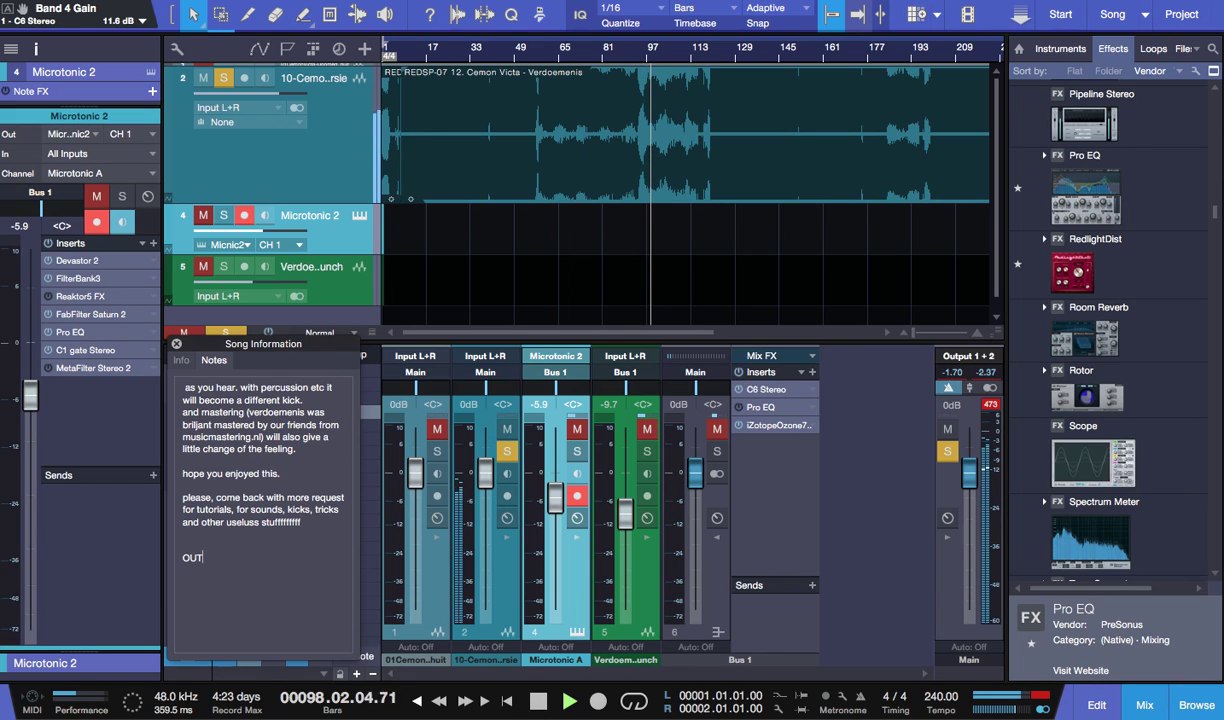
- Close the Song Information window and hide the effects browser
left_click(176, 343)
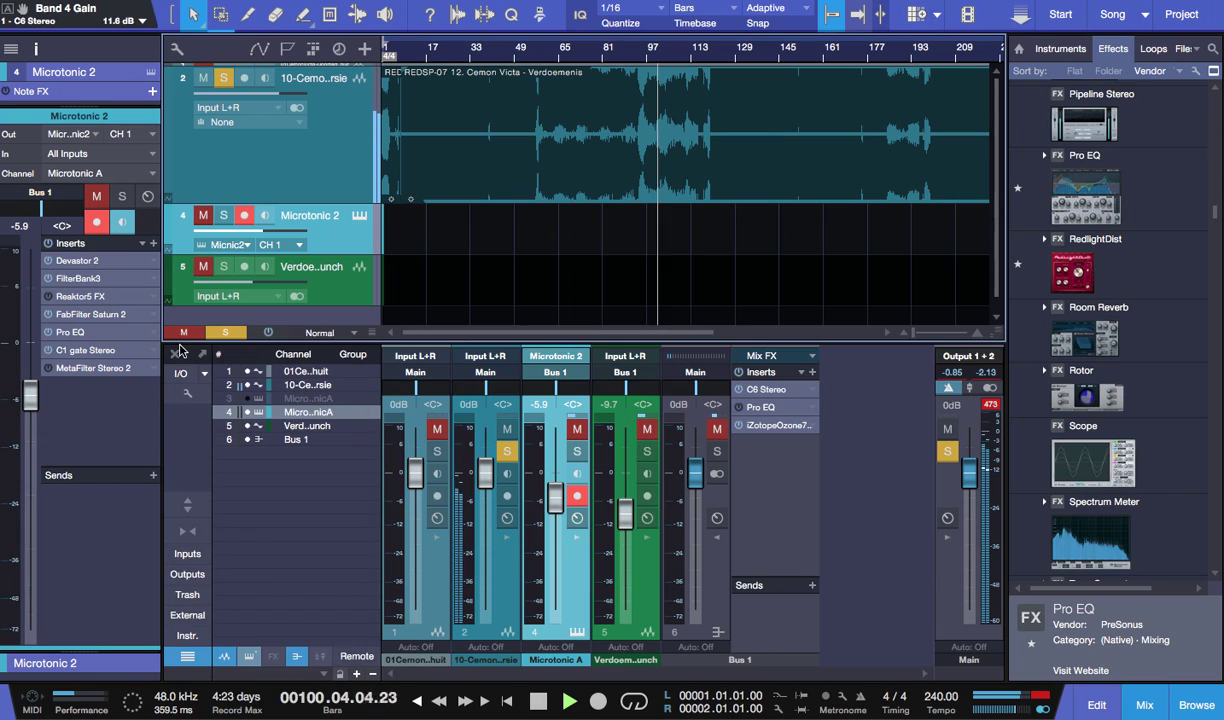
left_click(1185, 706)
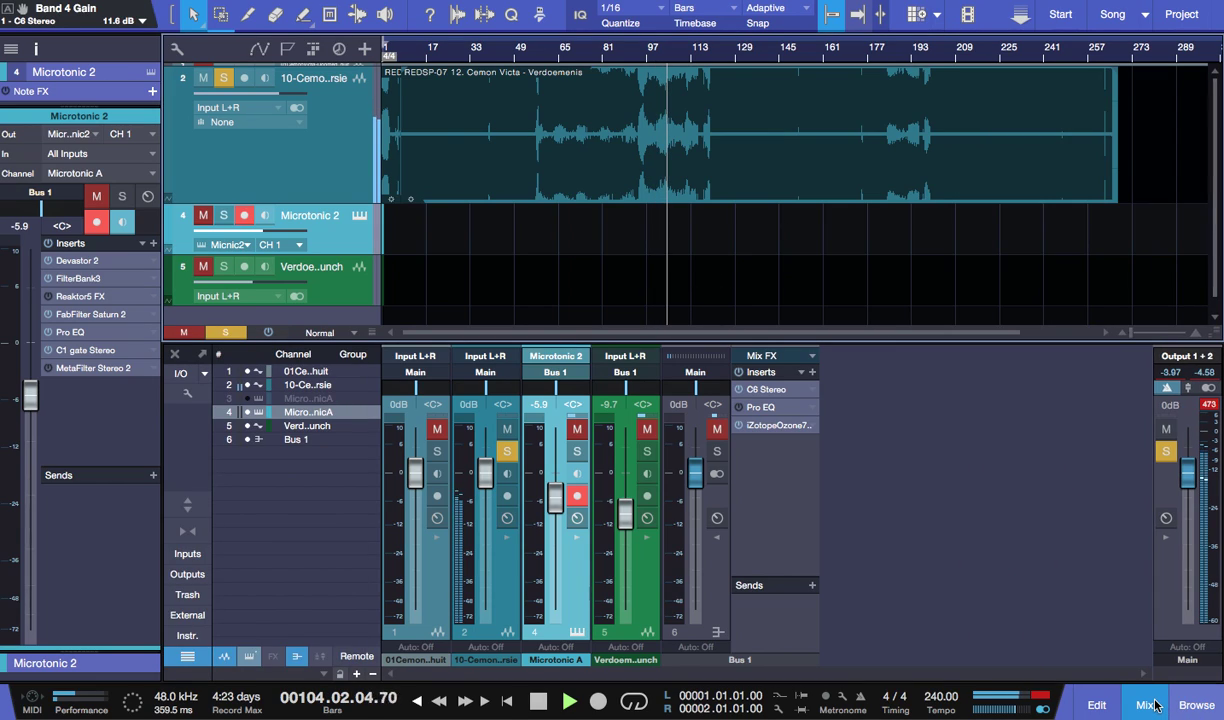
- Hide the mix console and track inspector, and make the original Verdoemenis recording's track much taller in the arrangement
left_click(1145, 706)
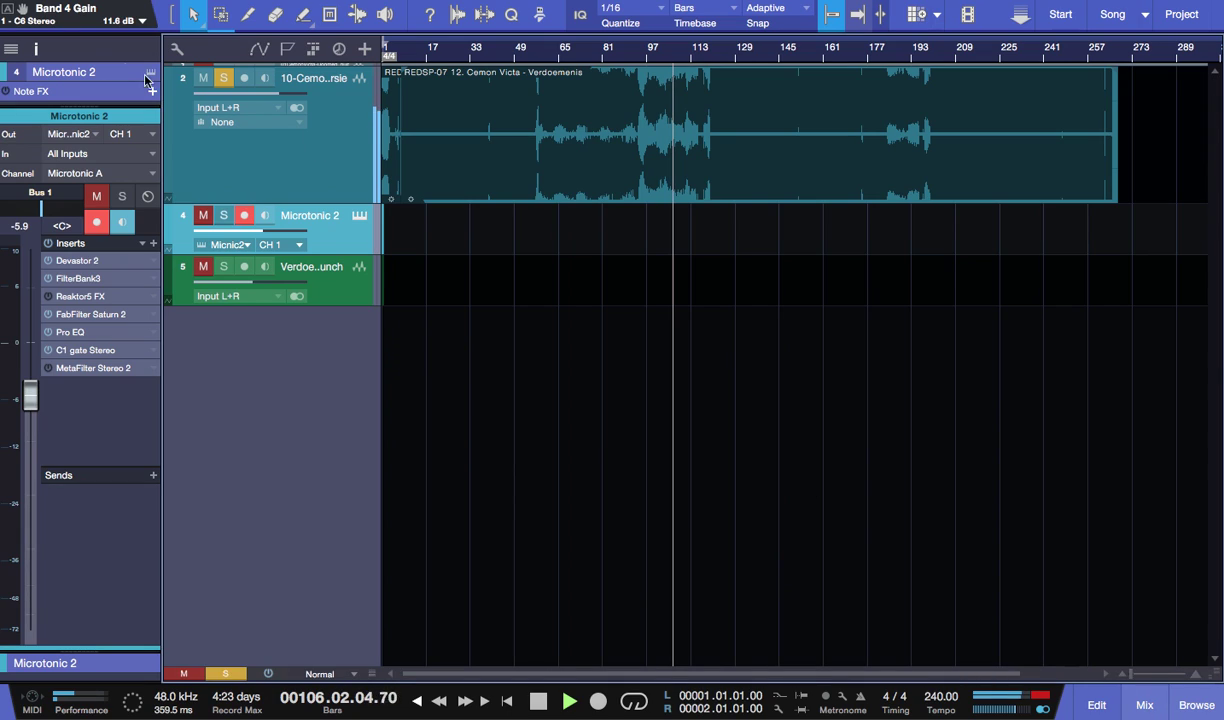
left_click(36, 48)
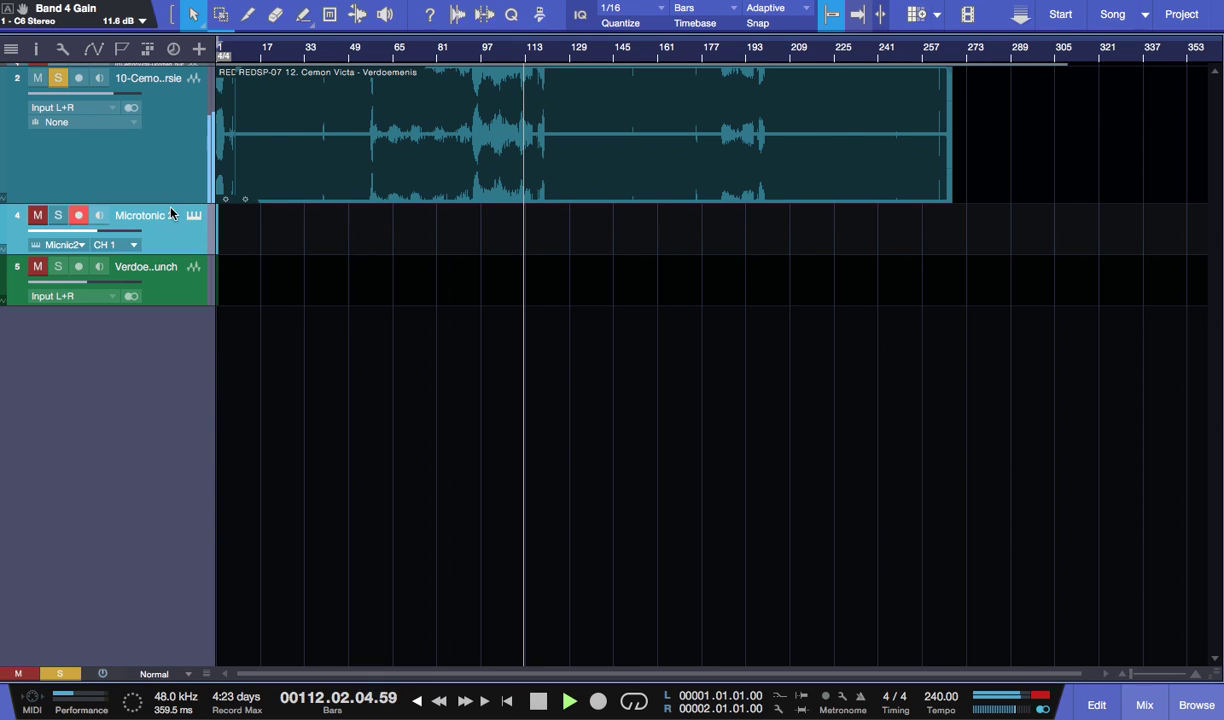
left_click_drag(164, 203, 171, 500)
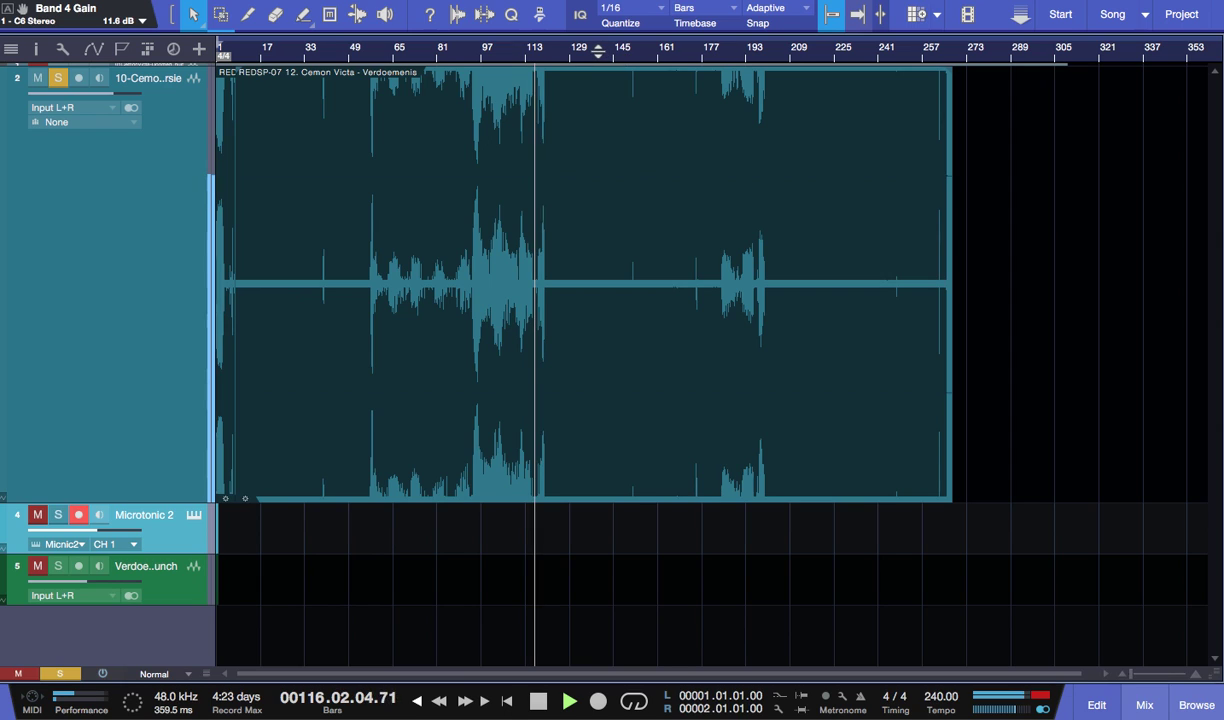
- Examine the original recording's waveform around bar 133 during playback, and stop the playback
scroll(609, 74, "up", 5)
scroll(643, 91, "up", 2)
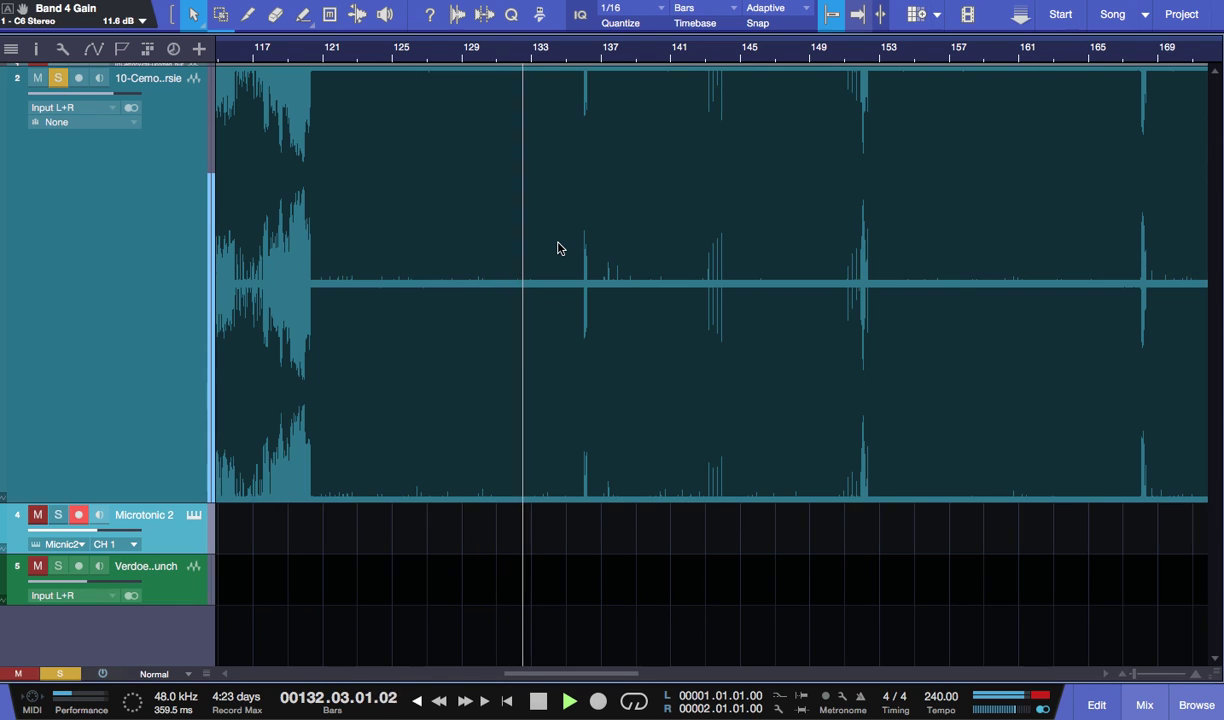
key("w")
key("w")
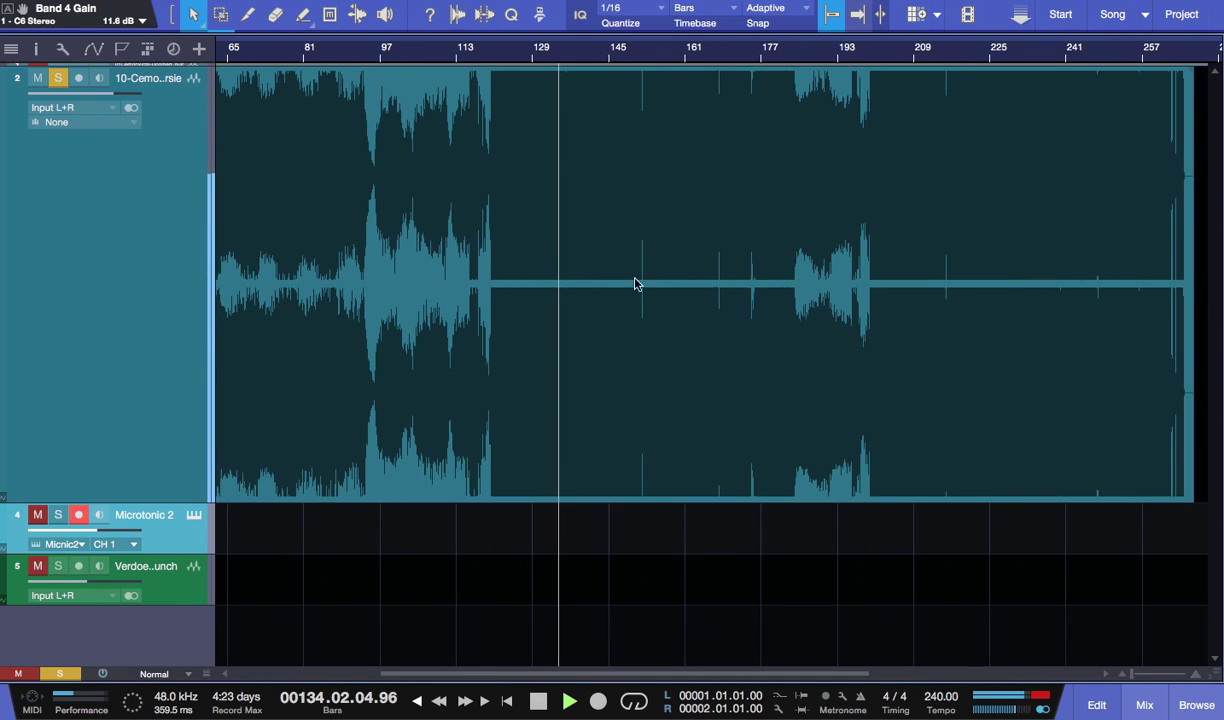
key("space")
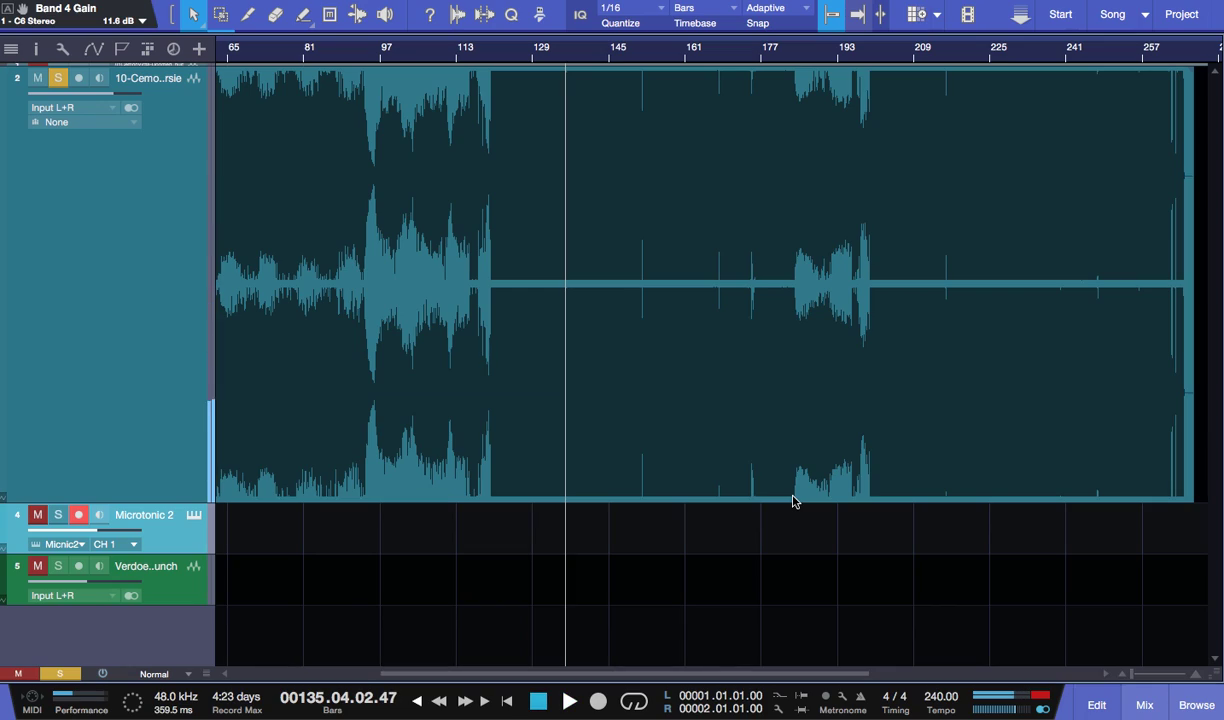